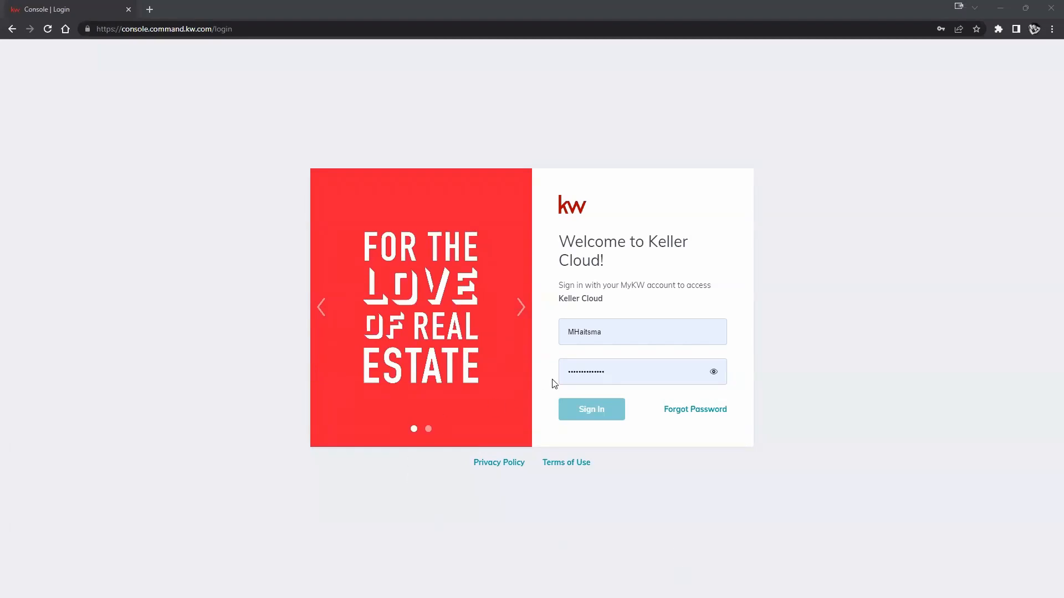
# Clear the username field, pick the other saved login from autofill and sign in to Keller Cloud.
pyautogui.click(574, 334)
pyautogui.moveTo(574, 335); pyautogui.dragTo(611, 332)
pyautogui.click(620, 331)
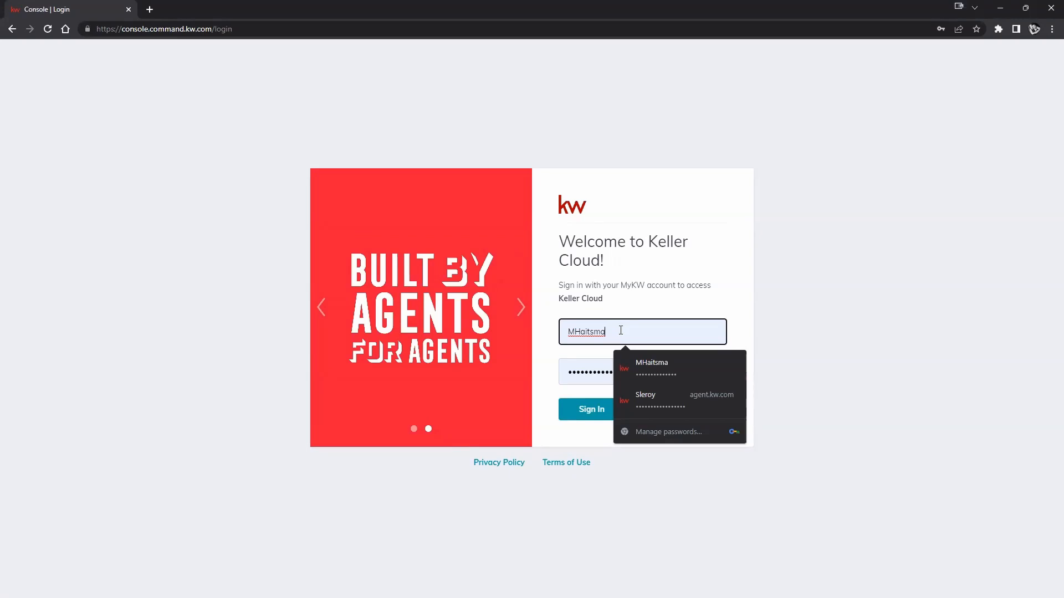
pyautogui.write('12')
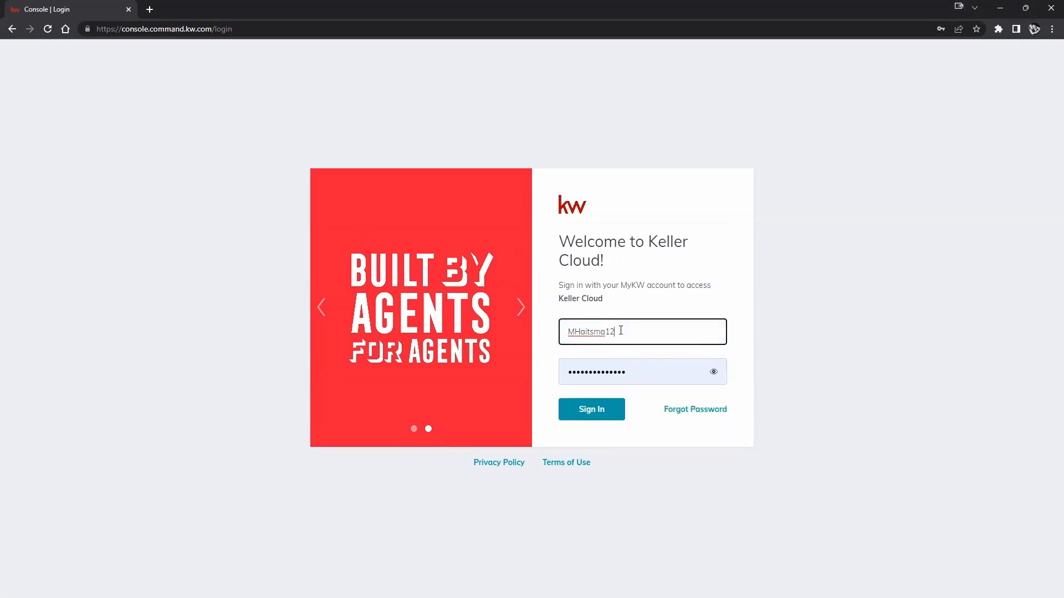
pyautogui.press('BackSpace')
pyautogui.press('BackSpace')
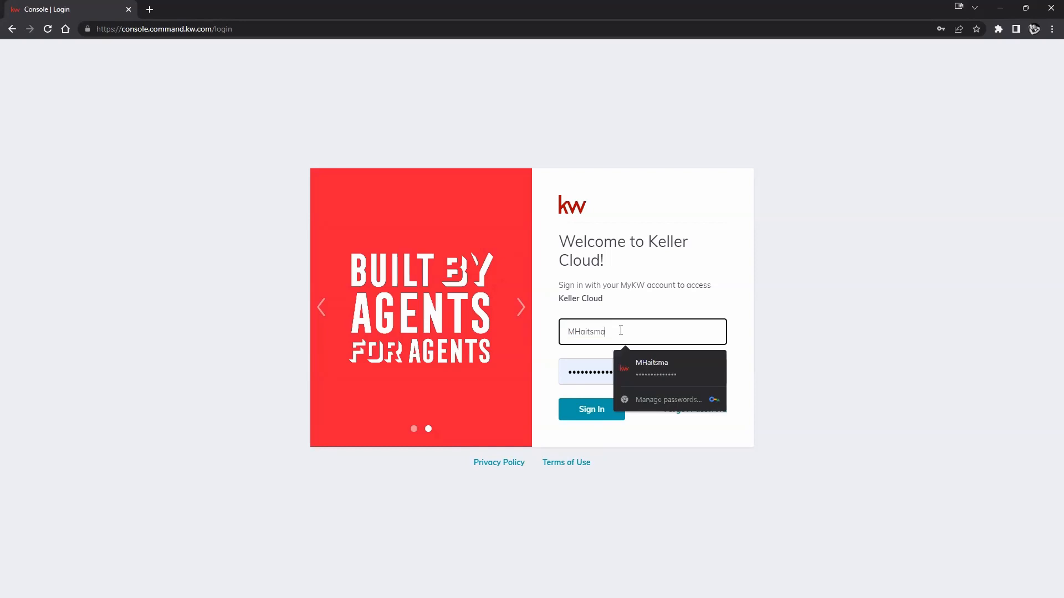
pyautogui.press('BackSpace')
pyautogui.press('BackSpace')
pyautogui.press('BackSpace')
pyautogui.press('BackSpace')
pyautogui.press('BackSpace')
pyautogui.press('BackSpace')
pyautogui.press('BackSpace')
pyautogui.press('BackSpace')
pyautogui.click(636, 393)
pyautogui.click(608, 413)
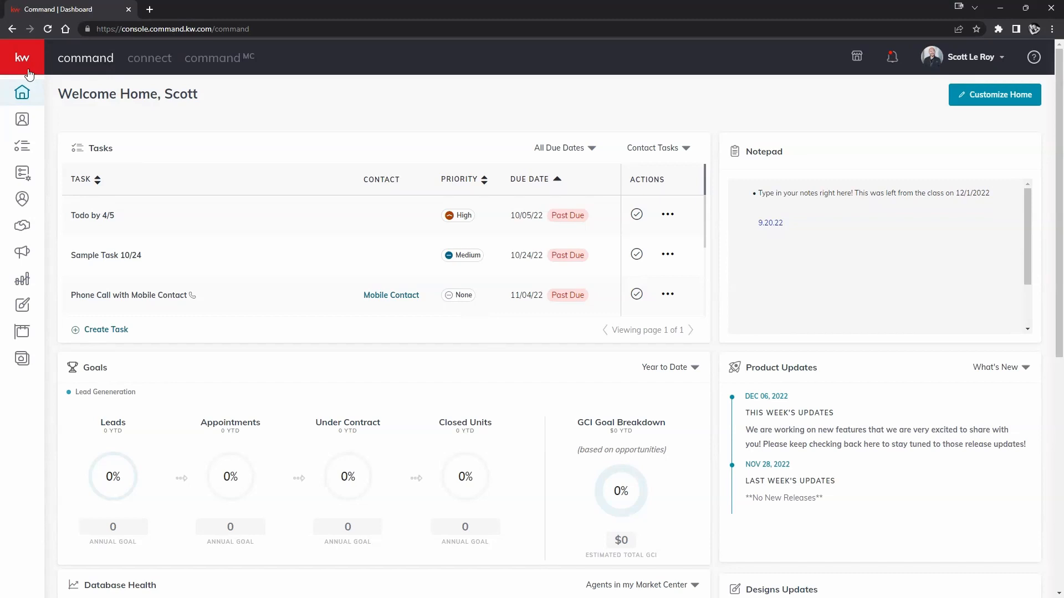
# Open the account menu from the profile name at the top right.
pyautogui.moveTo(29, 76)
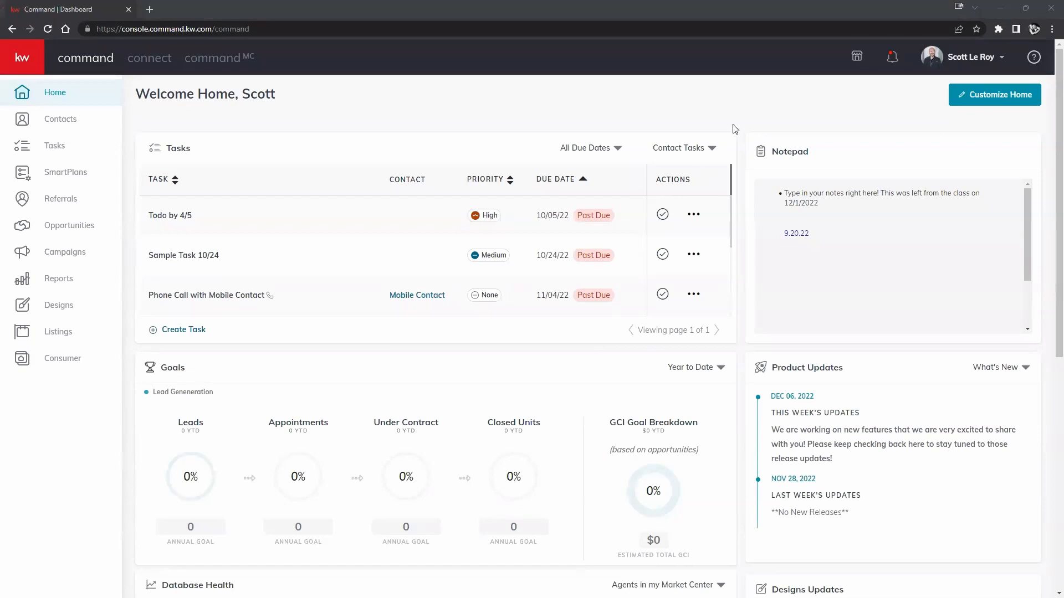
pyautogui.click(967, 62)
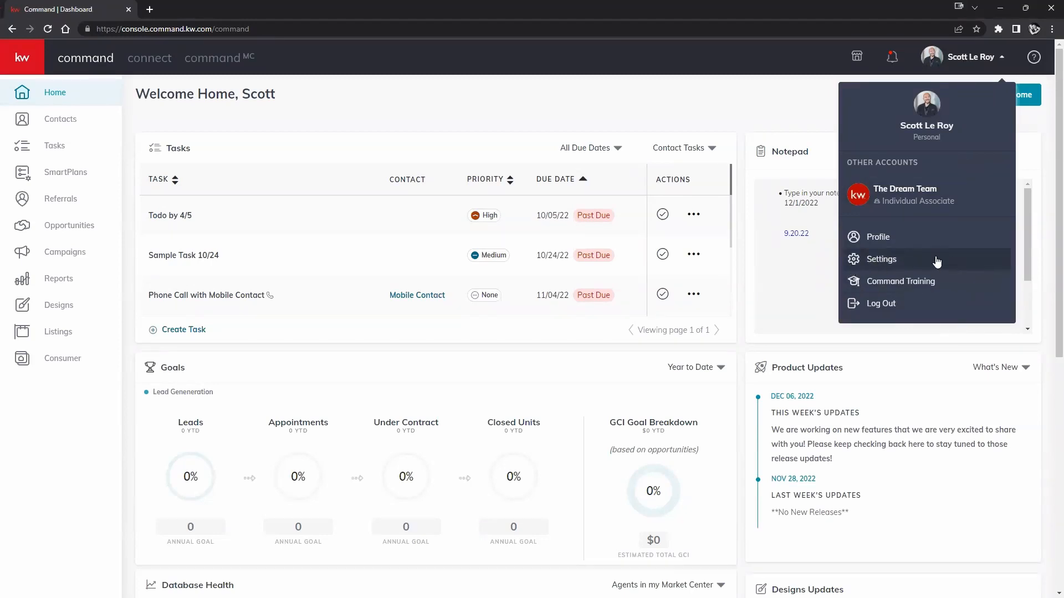
# Go to Settings from the account menu and duplicate that page into a second browser tab.
pyautogui.click(902, 259)
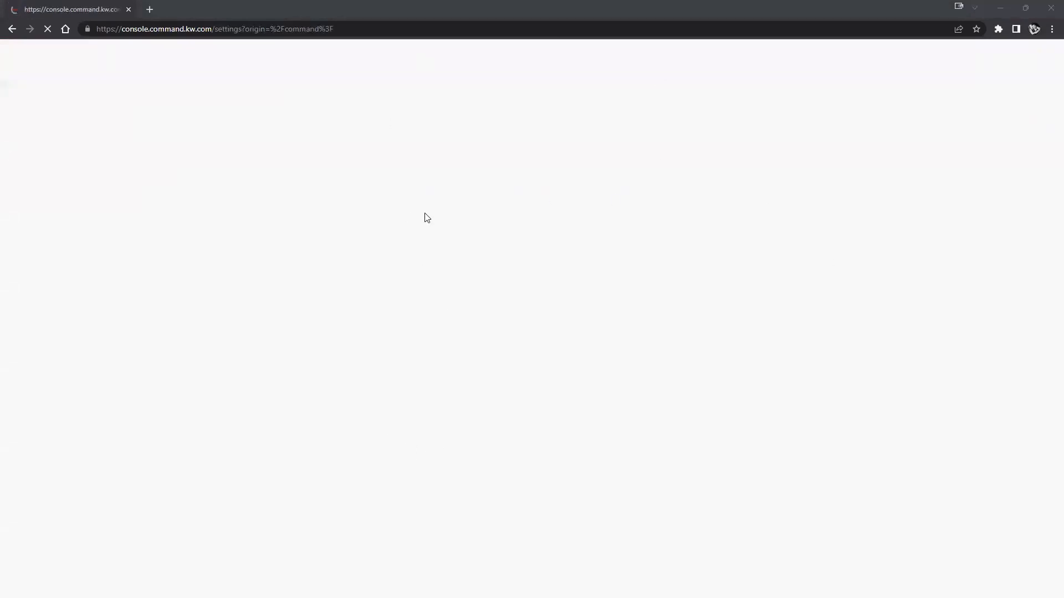
pyautogui.rightClick(76, 16)
pyautogui.click(110, 95)
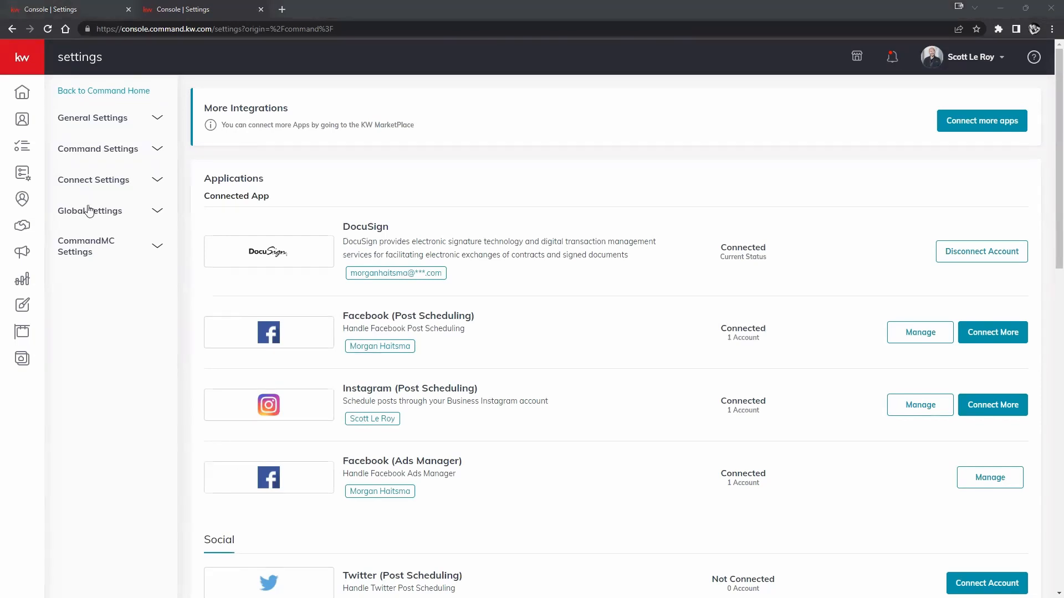
pyautogui.click(108, 150)
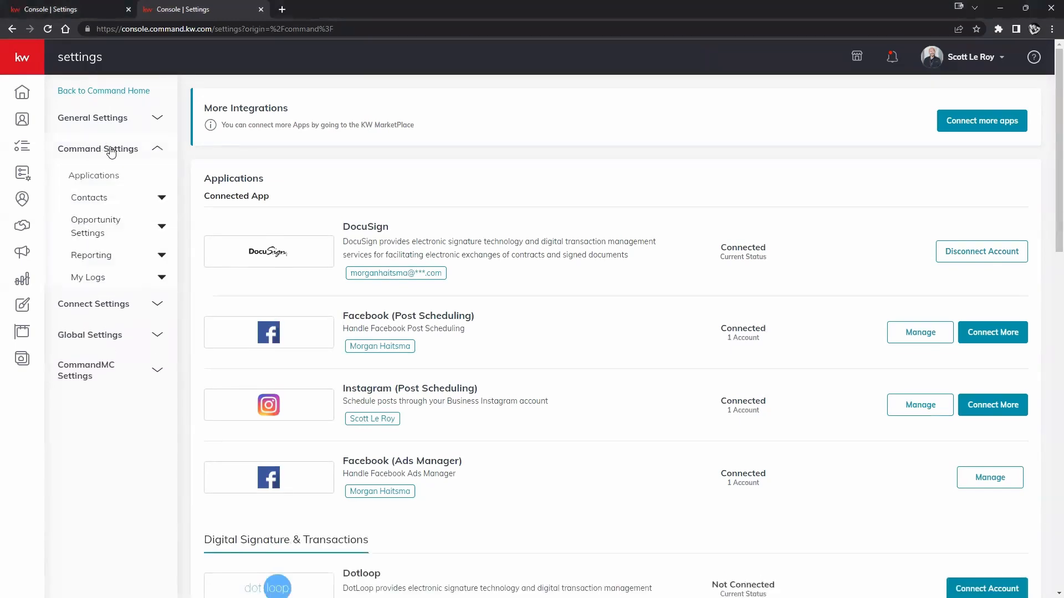
pyautogui.click(107, 200)
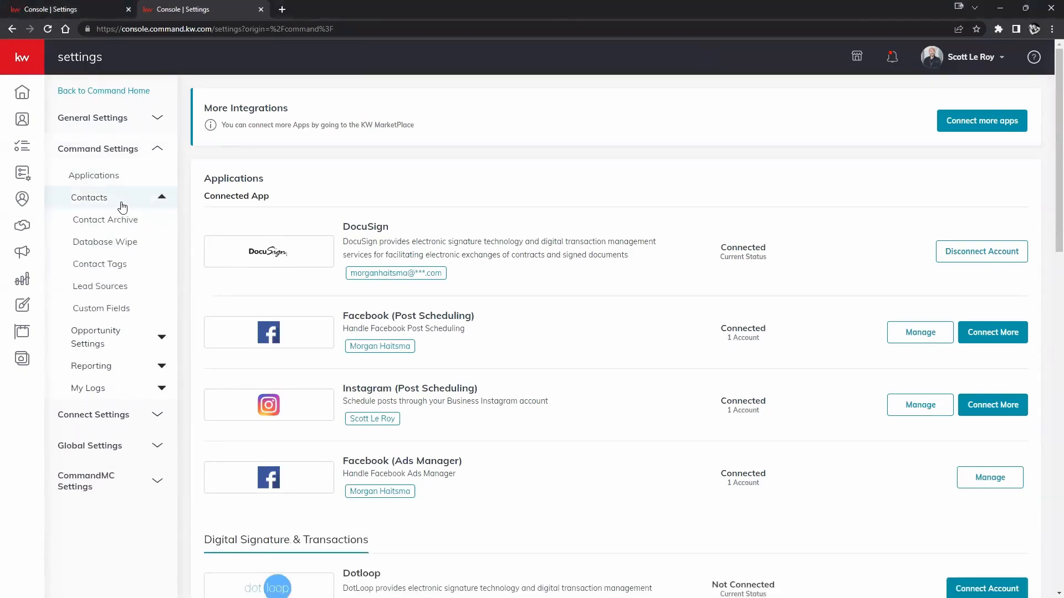
pyautogui.click(103, 368)
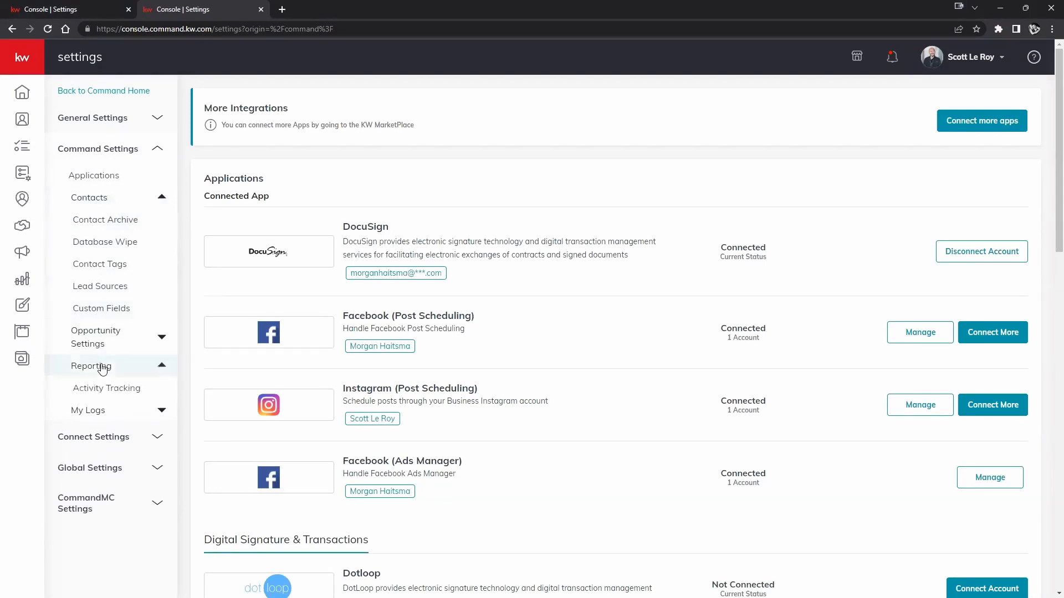
pyautogui.click(157, 148)
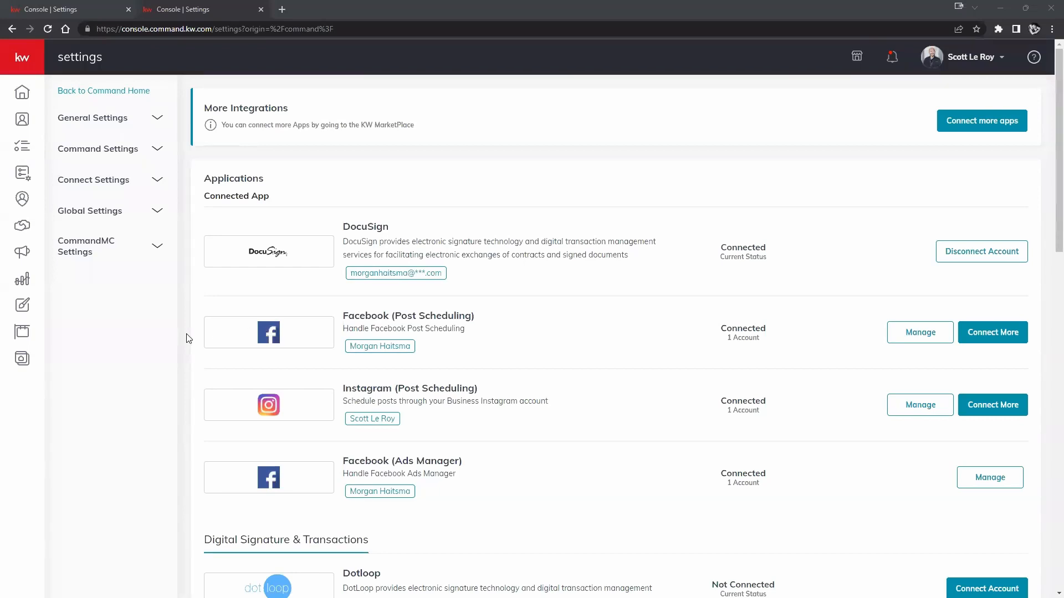
pyautogui.scroll(-5, 499, 375)
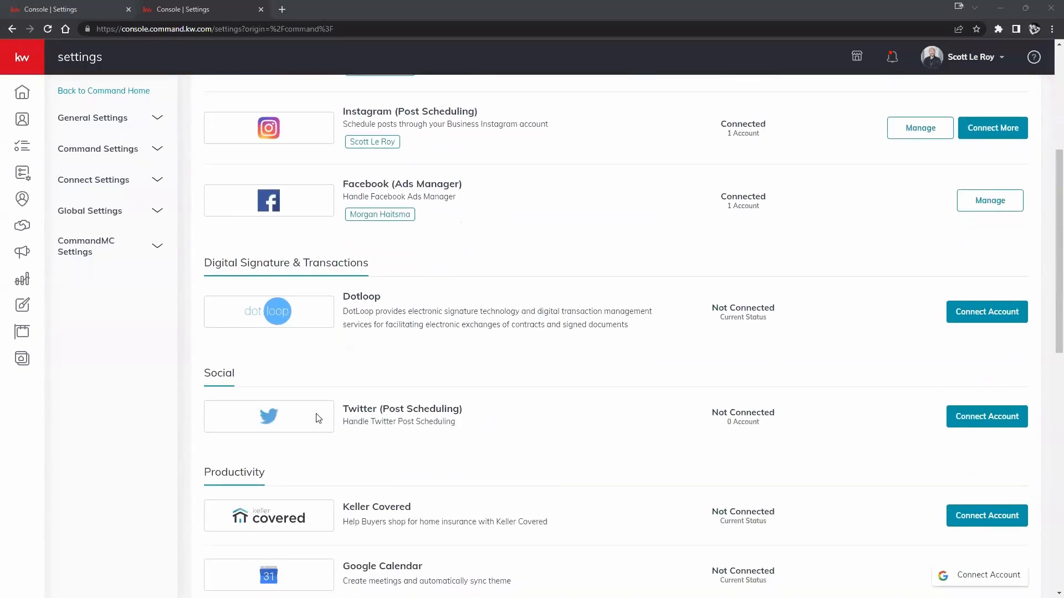
pyautogui.scroll(-8, 318, 419)
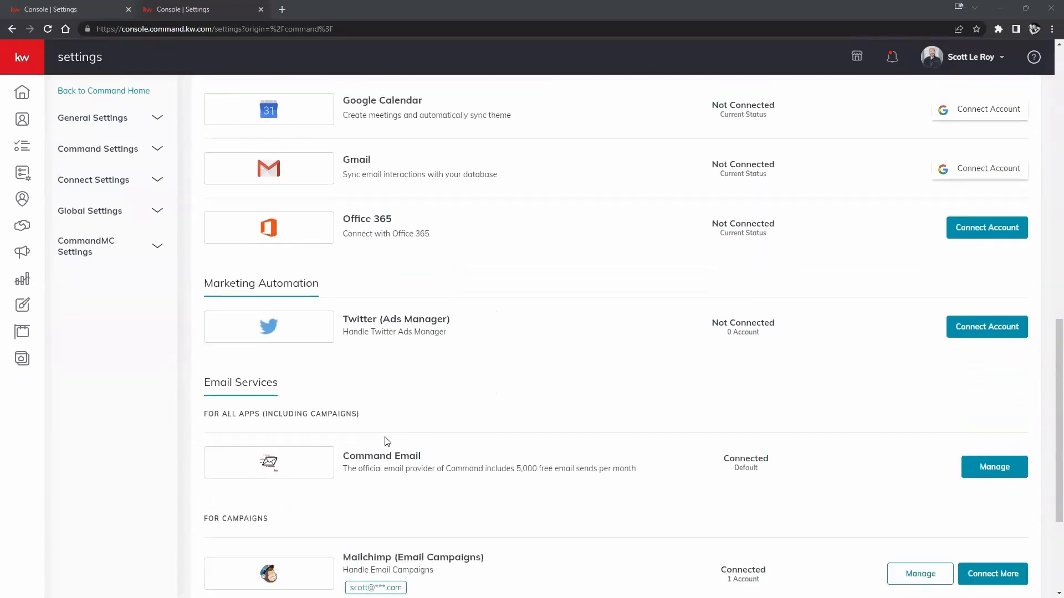
pyautogui.scroll(-3, 387, 441)
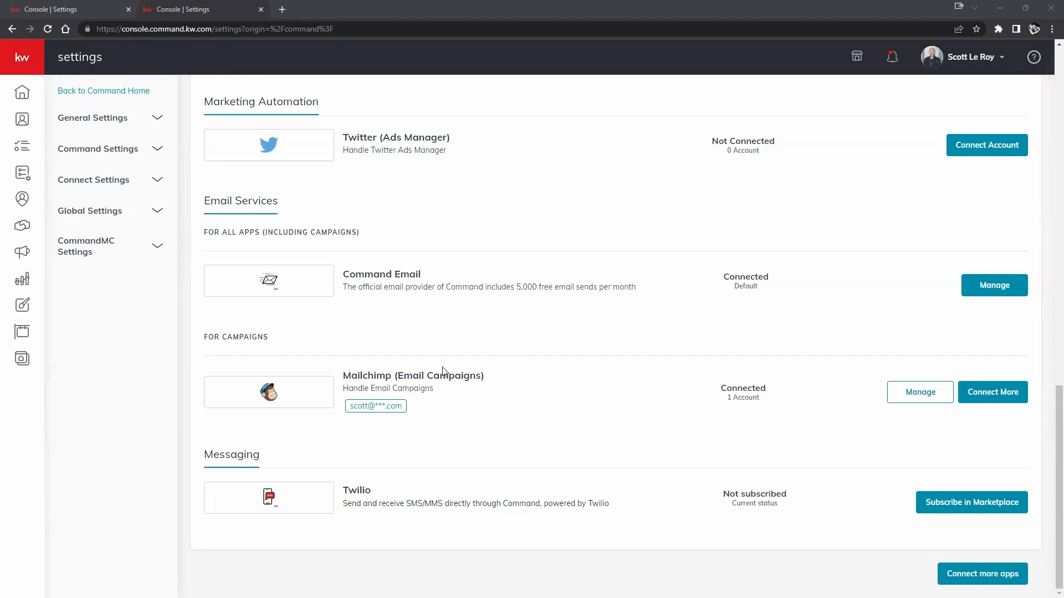
pyautogui.scroll(4, 442, 372)
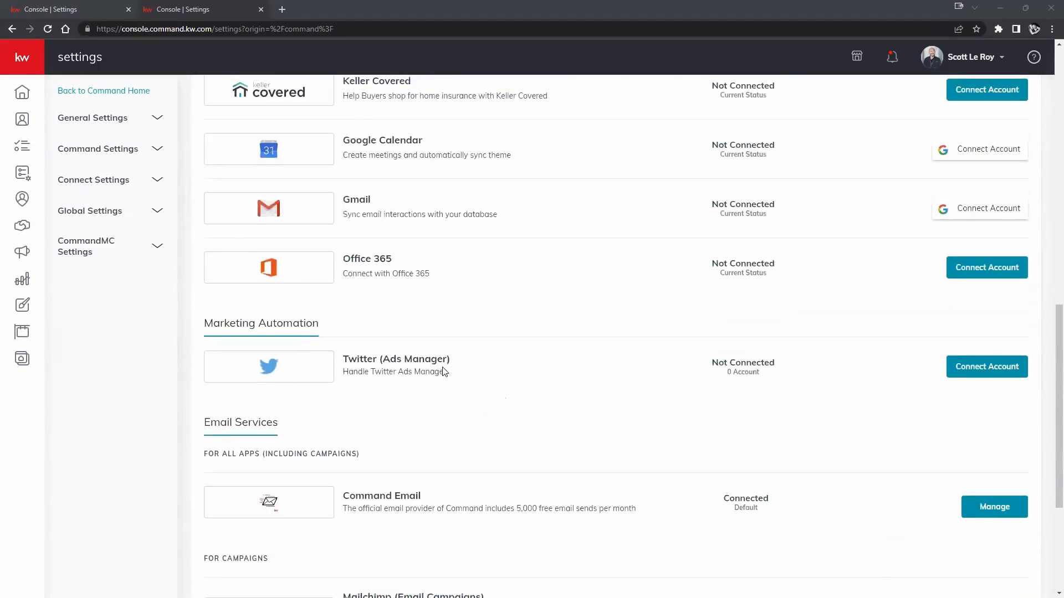
pyautogui.scroll(2, 442, 371)
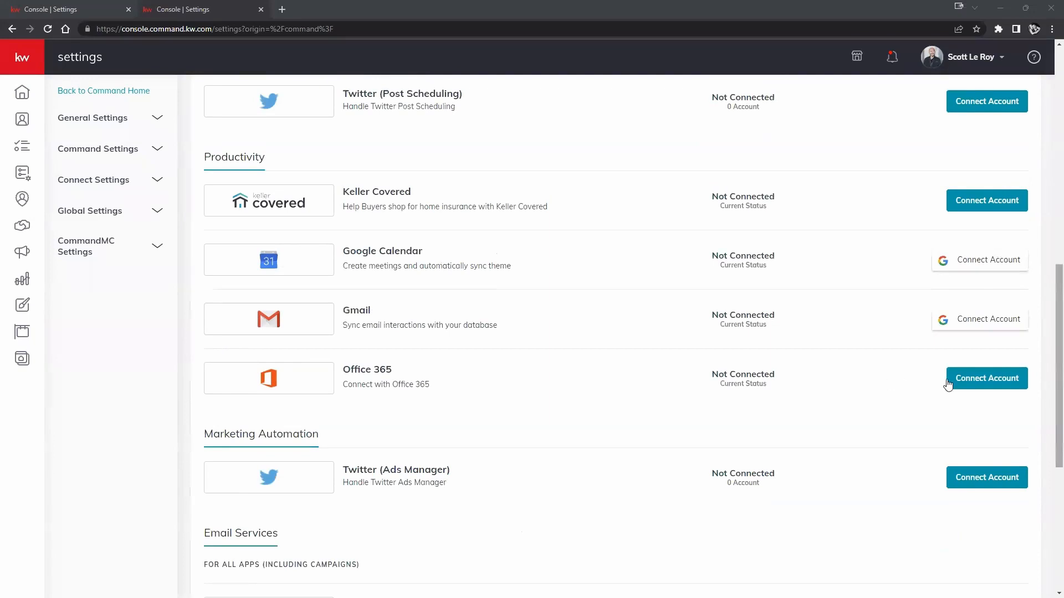
pyautogui.click(1006, 387)
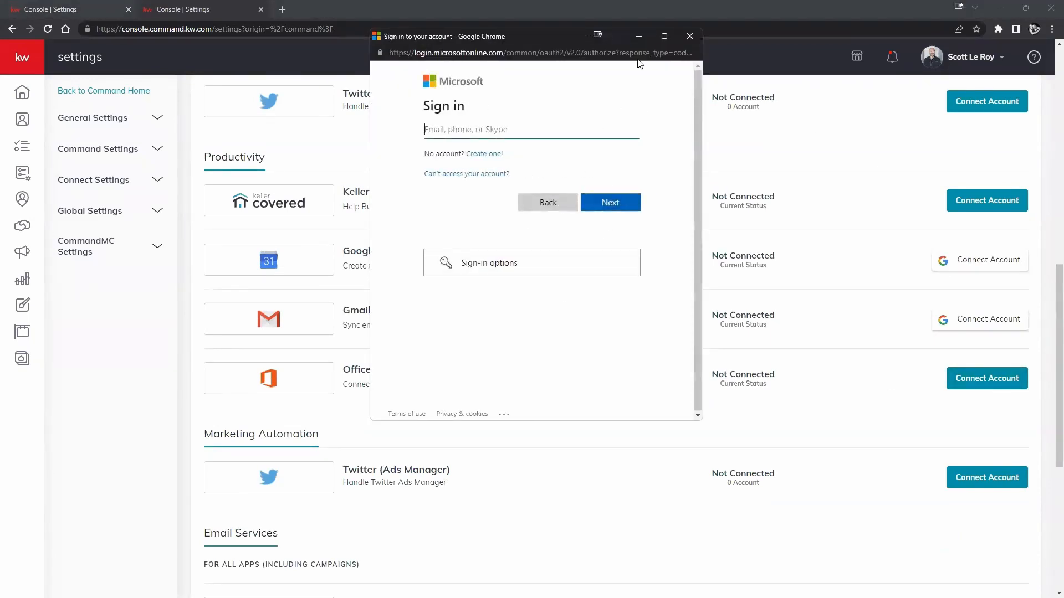
pyautogui.click(689, 37)
pyautogui.scroll(6, 689, 238)
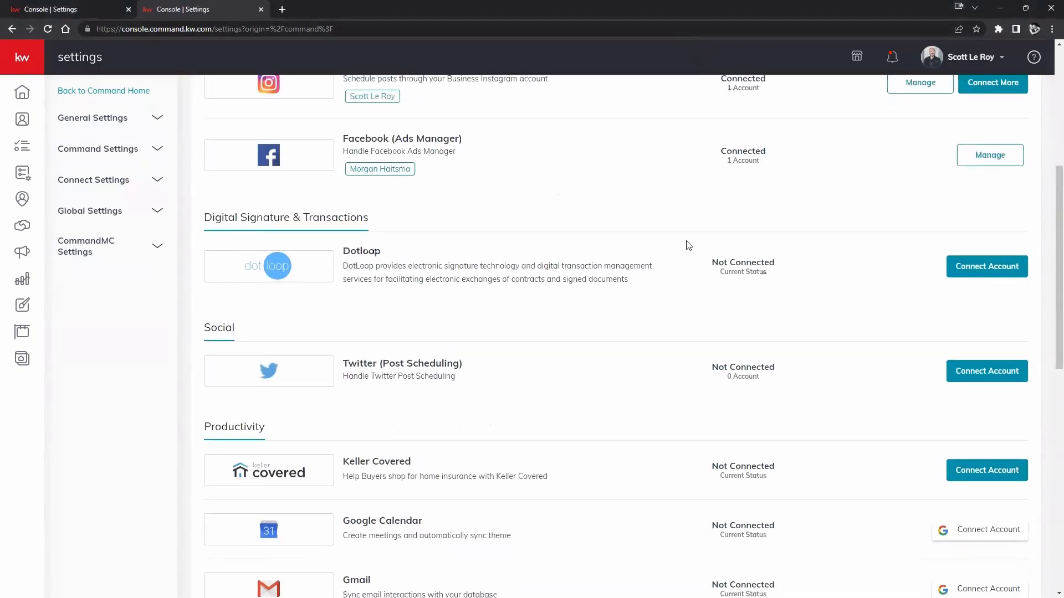
pyautogui.scroll(5, 687, 245)
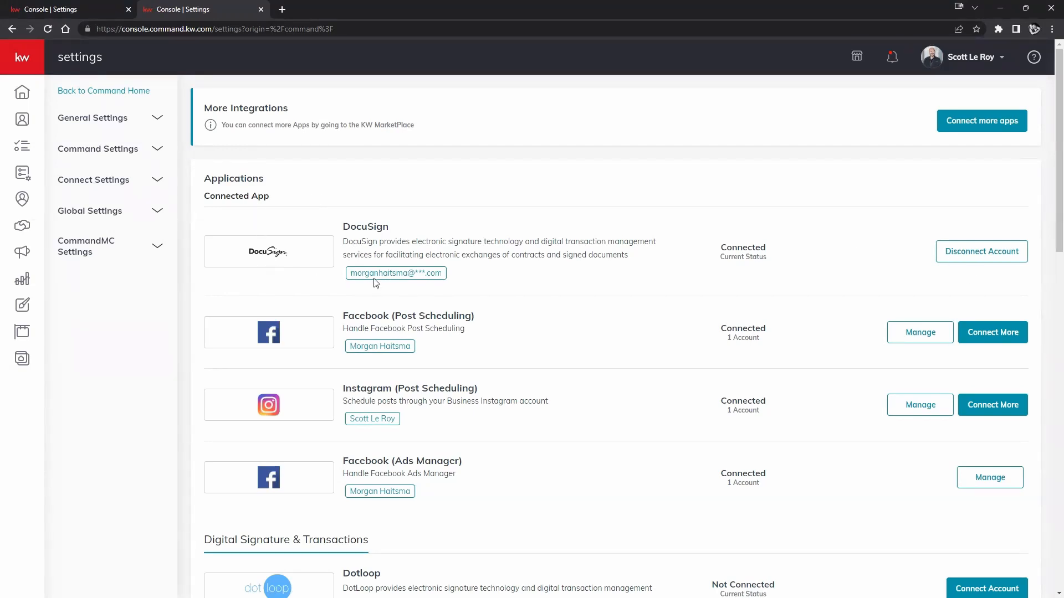
# Disconnect the DocuSign account and confirm the disconnection.
pyautogui.click(977, 252)
pyautogui.click(589, 430)
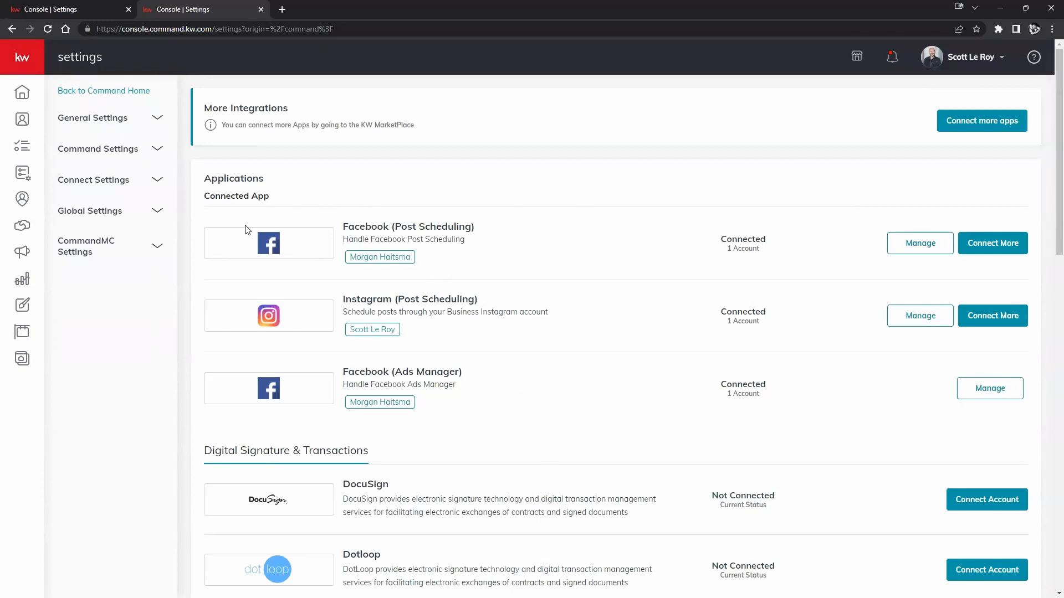
pyautogui.moveTo(210, 195); pyautogui.dragTo(269, 198)
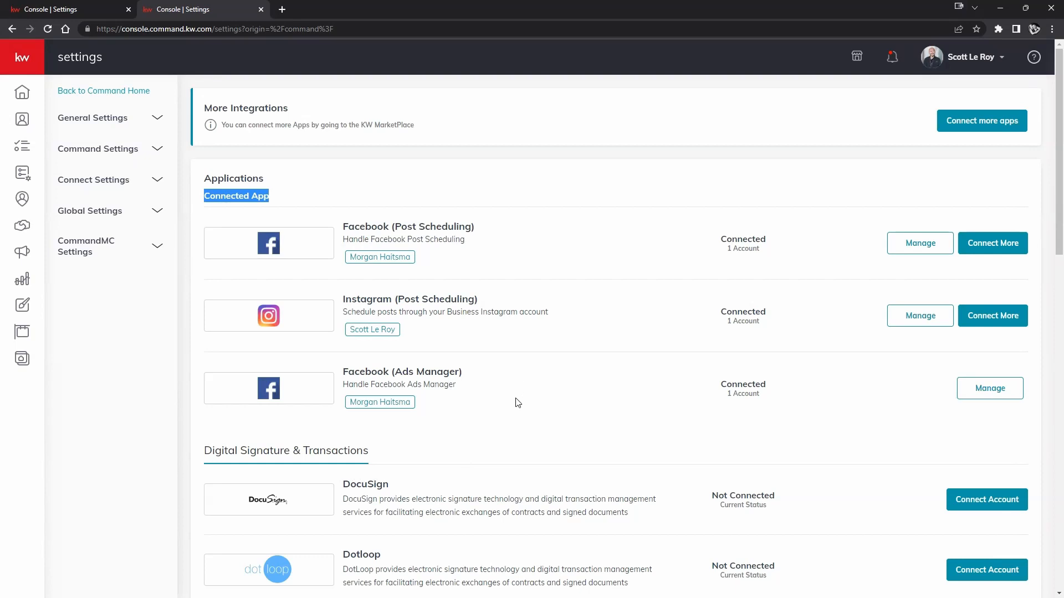
pyautogui.scroll(-3, 517, 403)
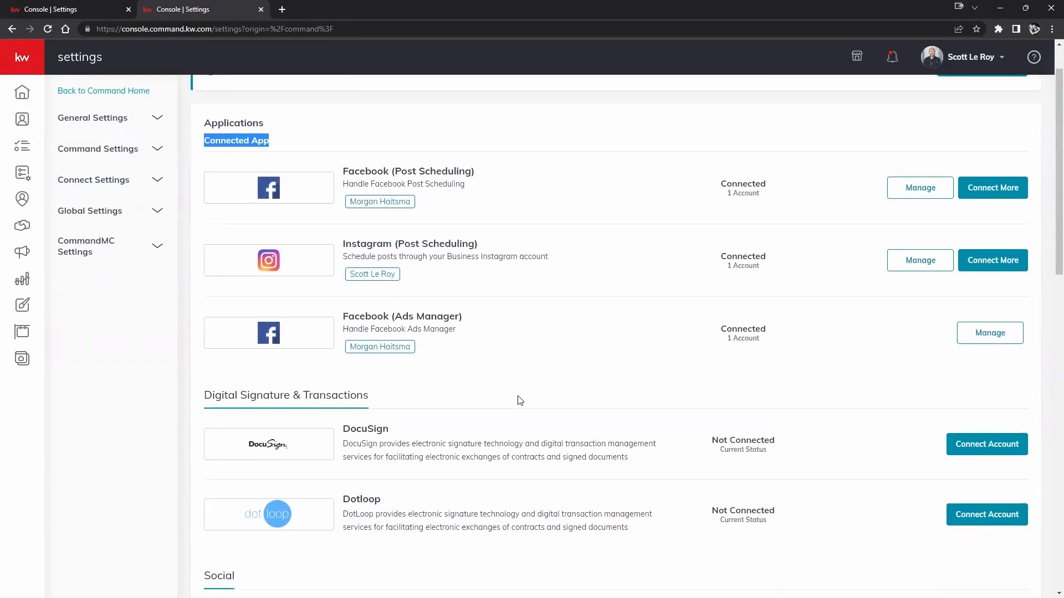
pyautogui.scroll(-1, 523, 379)
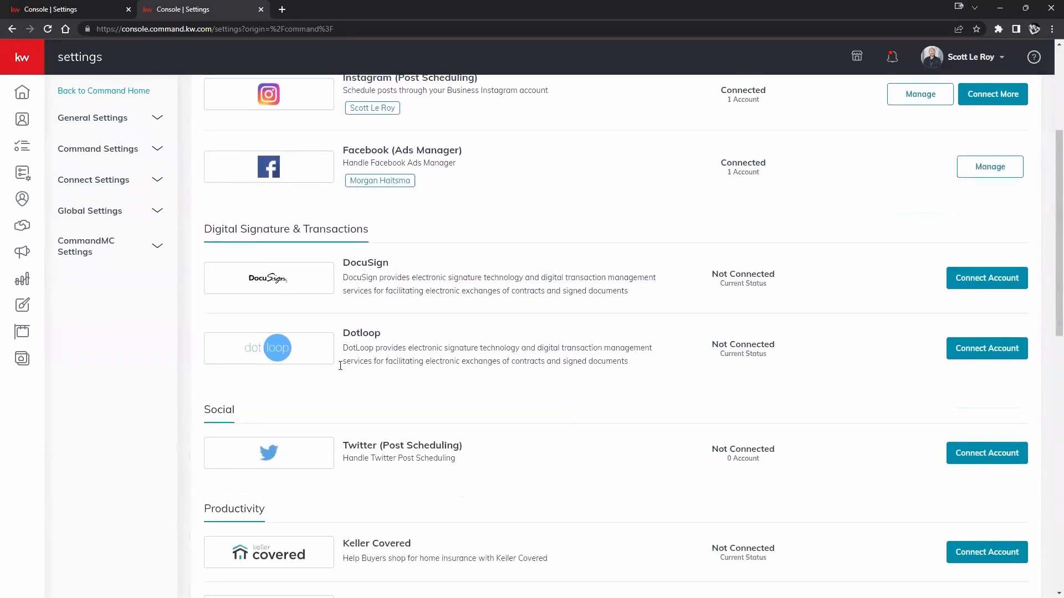
# Find DocuSign under Digital Signature & Transactions and start connecting it.
pyautogui.moveTo(200, 413); pyautogui.dragTo(224, 460)
pyautogui.moveTo(202, 508); pyautogui.dragTo(275, 515)
pyautogui.scroll(-6, 282, 482)
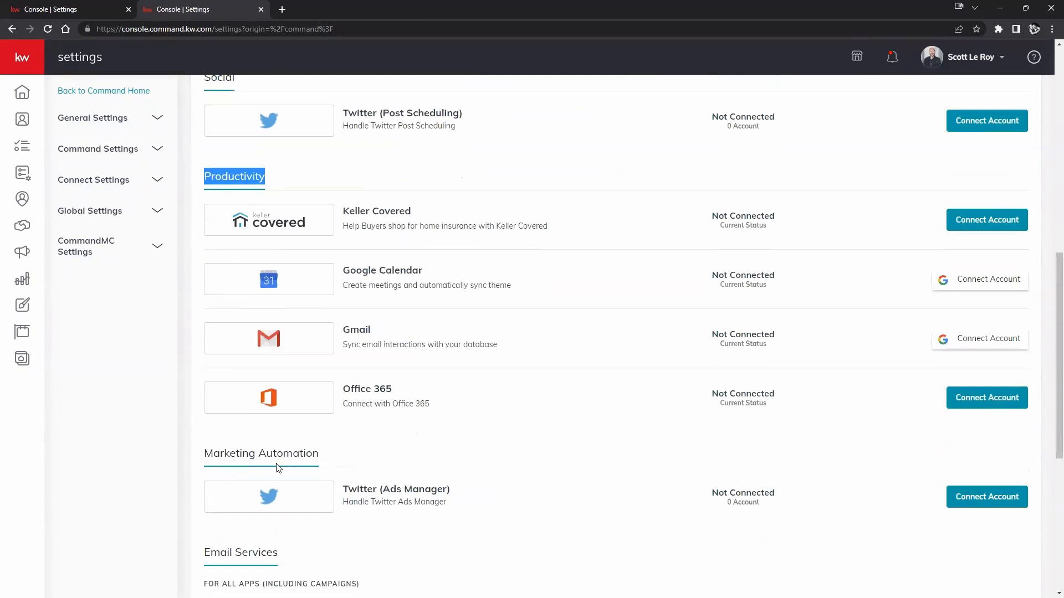
pyautogui.scroll(-1, 277, 469)
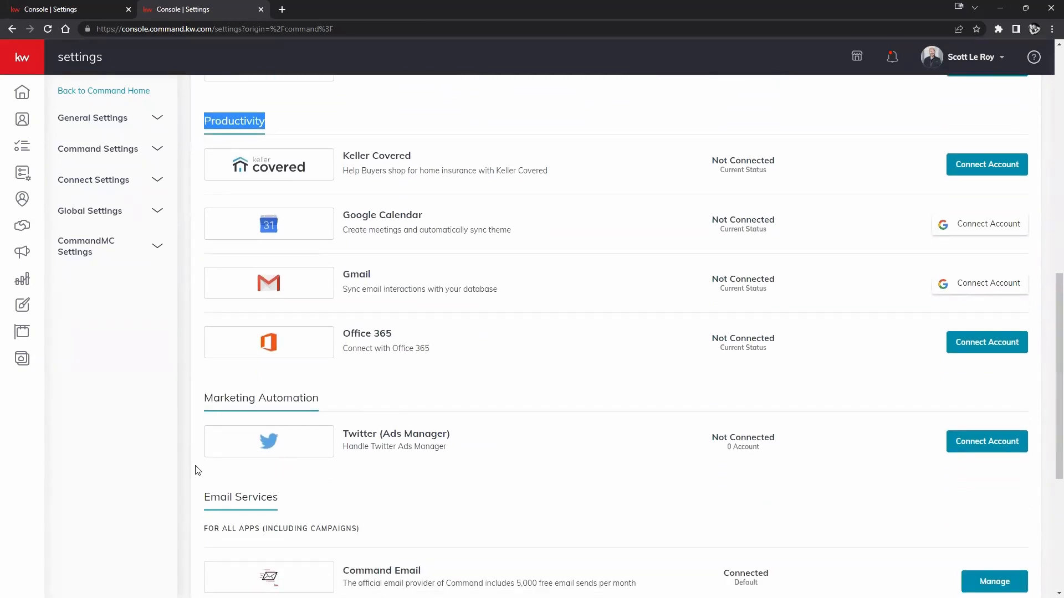
pyautogui.scroll(7, 268, 462)
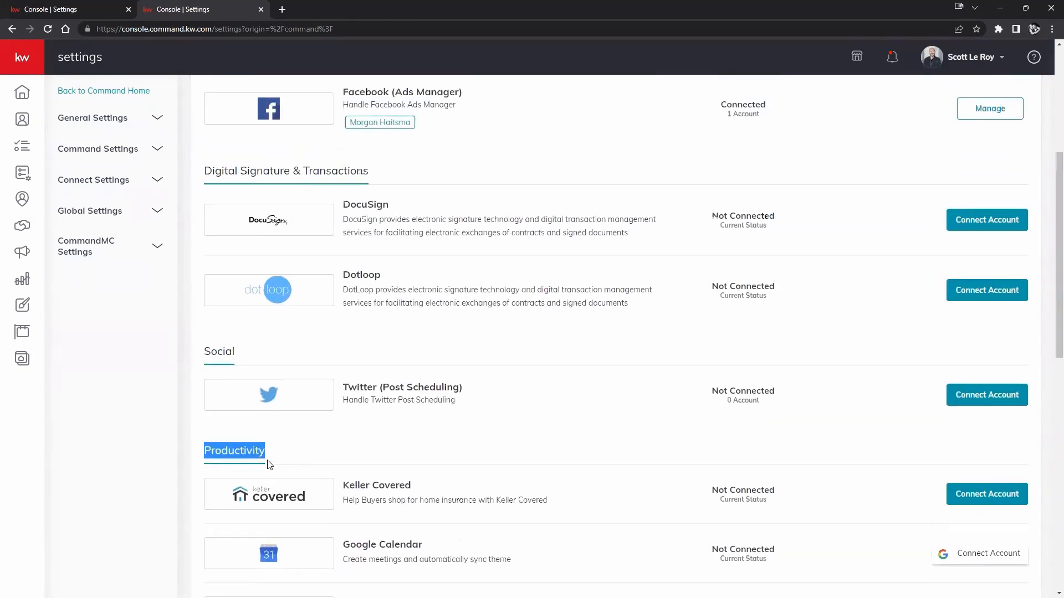
pyautogui.moveTo(206, 230); pyautogui.dragTo(366, 232)
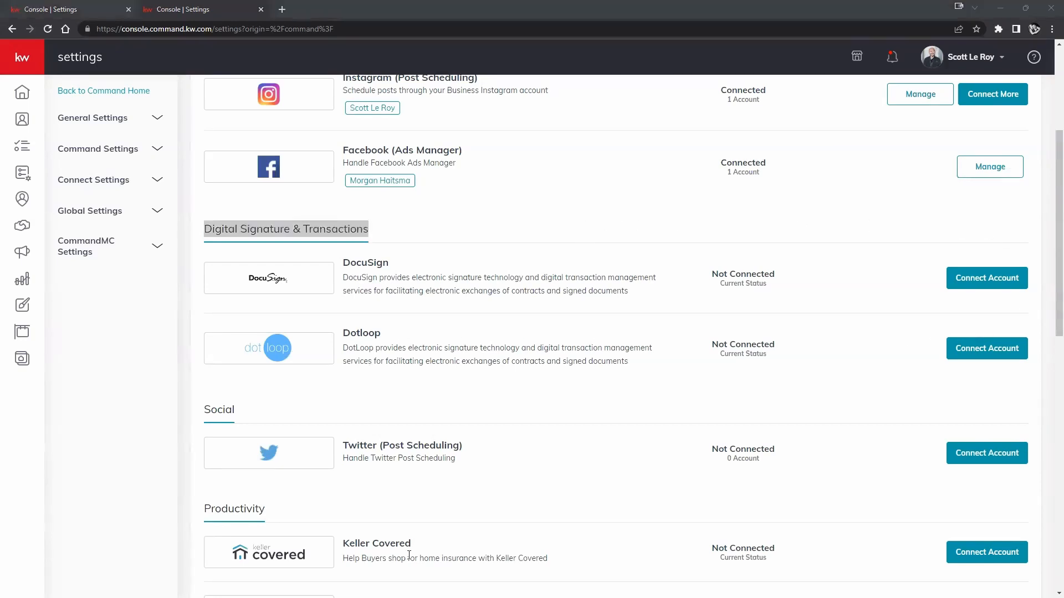
pyautogui.click(988, 278)
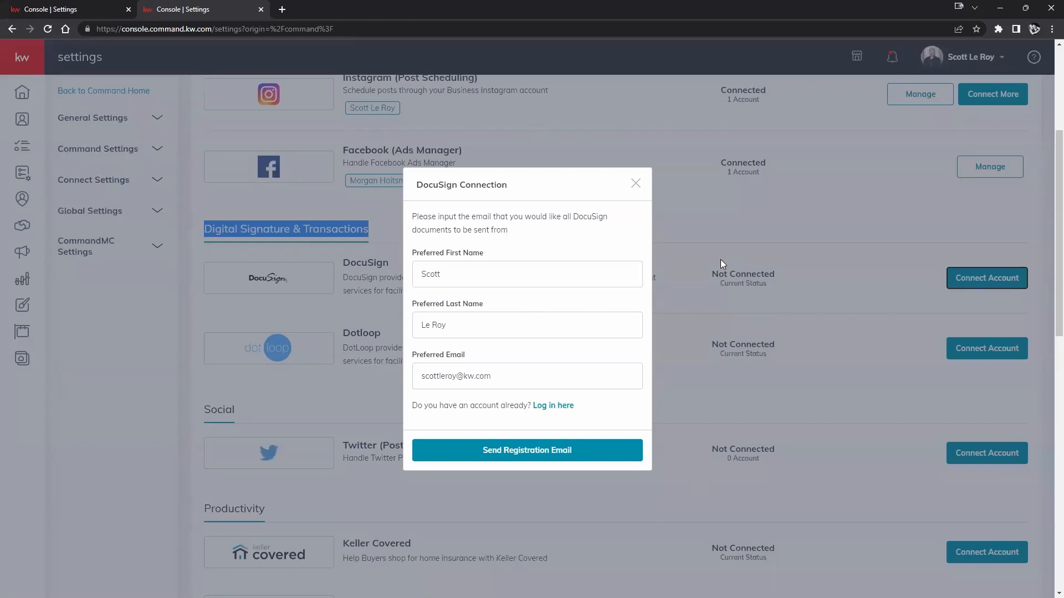
pyautogui.click(1051, 30)
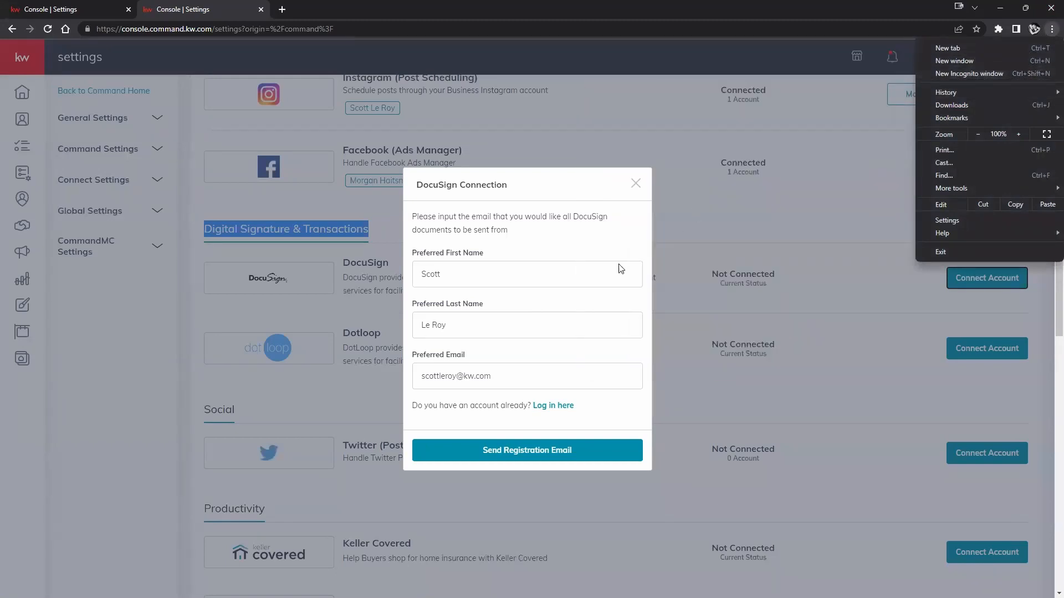
pyautogui.click(626, 244)
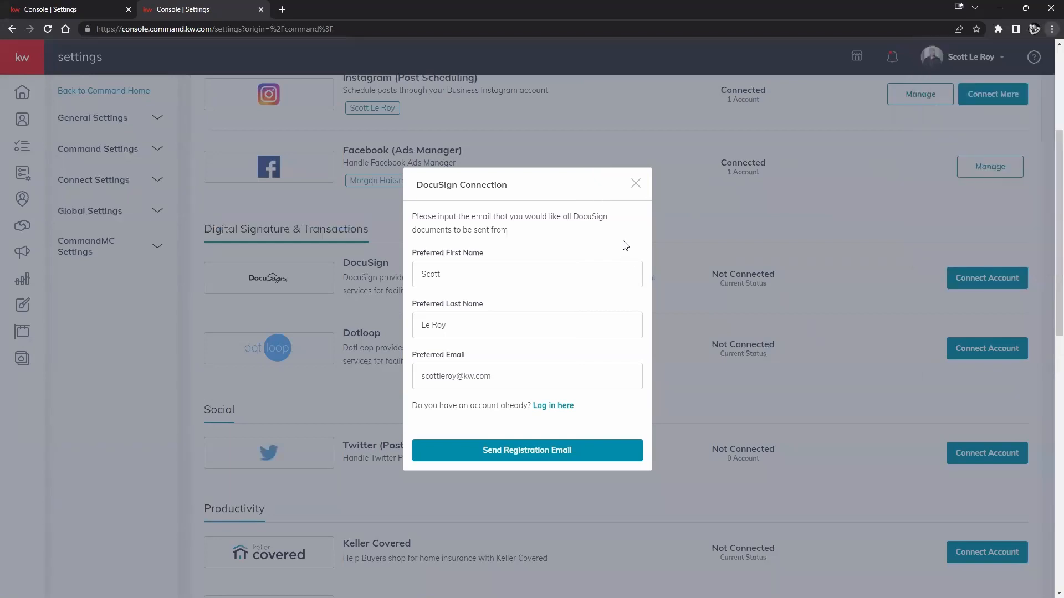
pyautogui.click(460, 377)
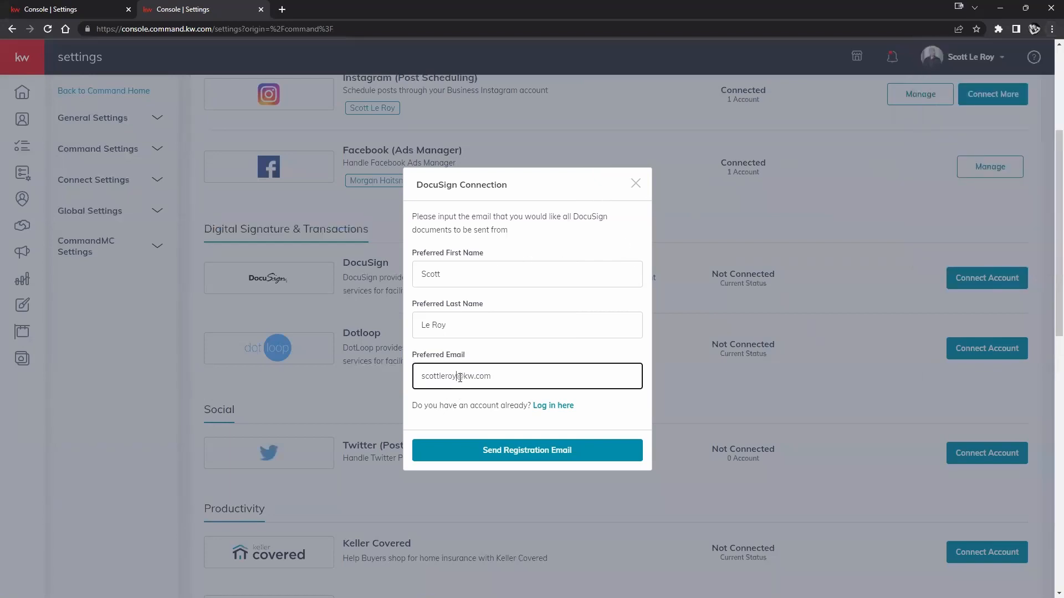
pyautogui.click(417, 377)
pyautogui.moveTo(491, 377); pyautogui.dragTo(379, 381)
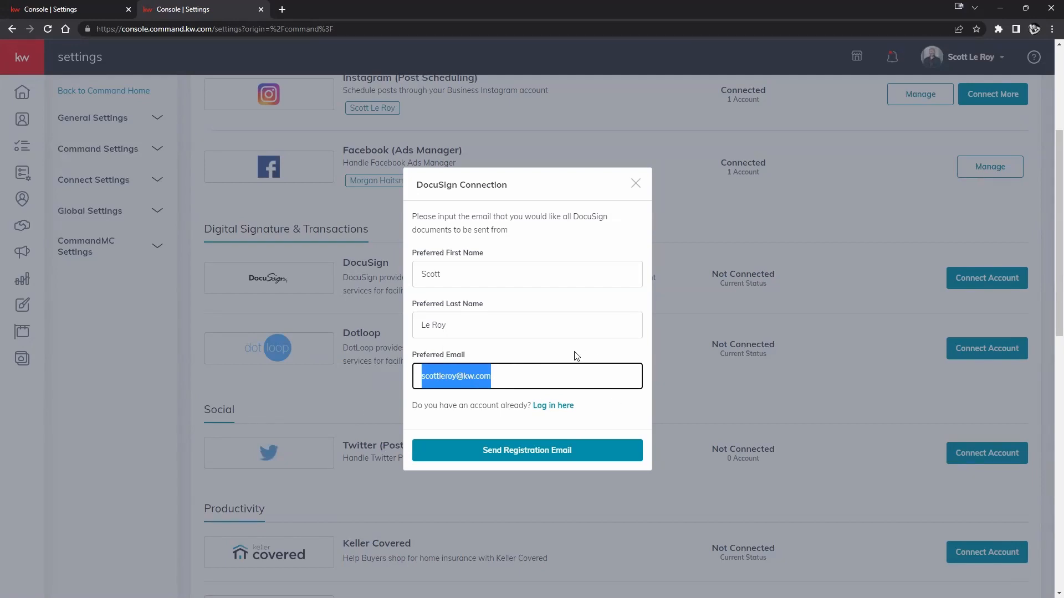
pyautogui.click(529, 356)
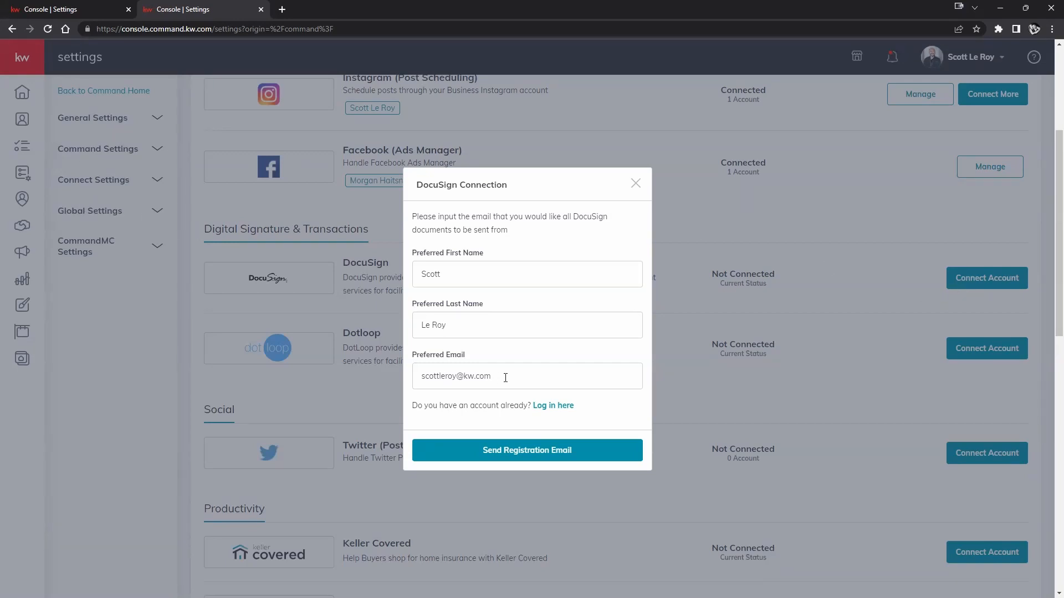
pyautogui.moveTo(506, 376); pyautogui.dragTo(395, 383)
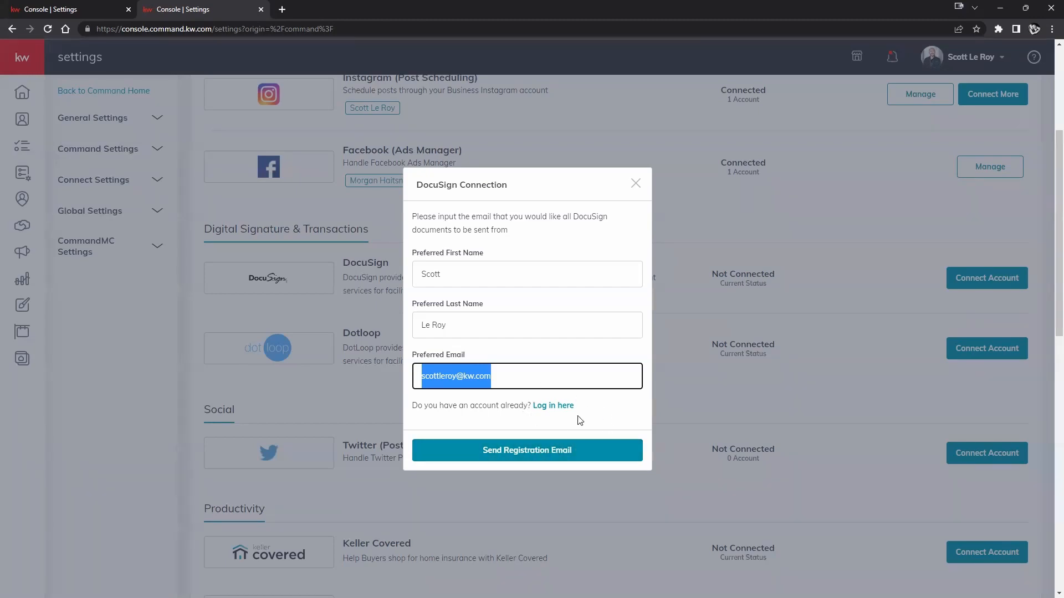
# Switch to logging in with an existing DocuSign account and enter that account's email user name.
pyautogui.click(563, 407)
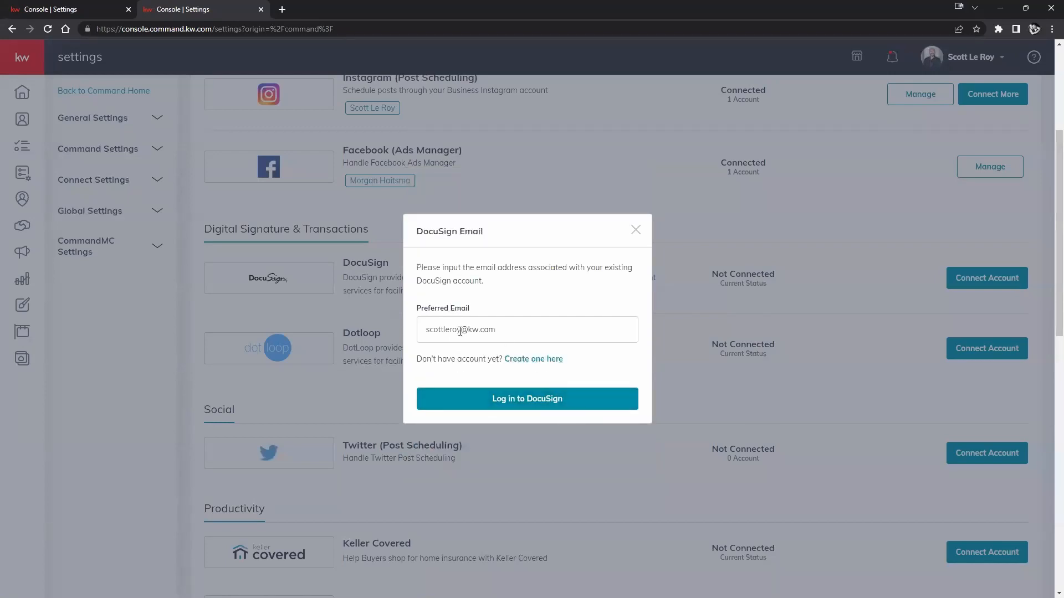
pyautogui.moveTo(464, 335); pyautogui.dragTo(392, 331)
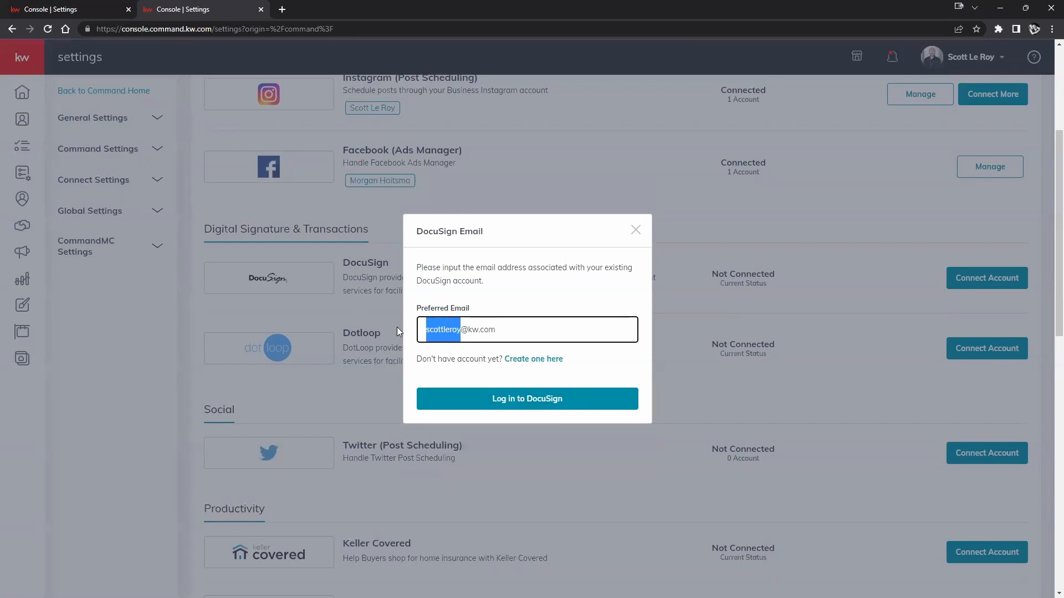
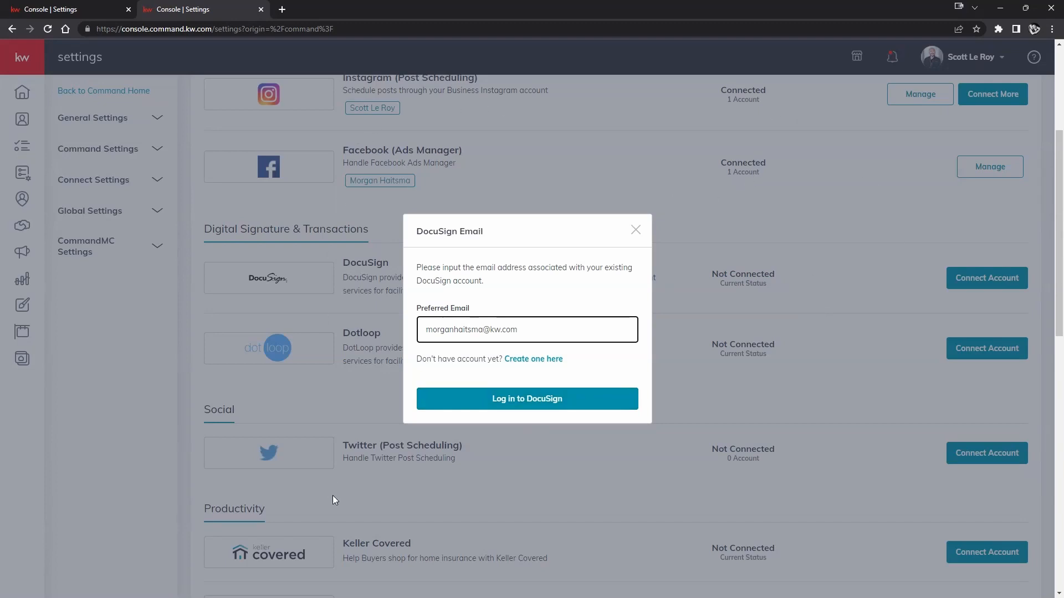
# Log in to the existing DocuSign account by entering its password.
pyautogui.click(510, 404)
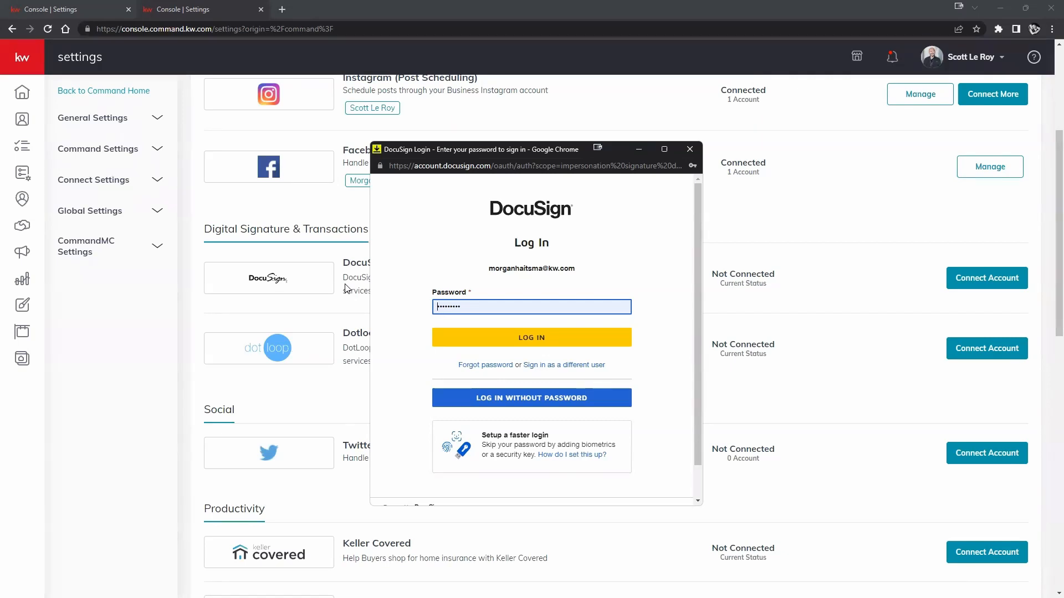
pyautogui.click(510, 338)
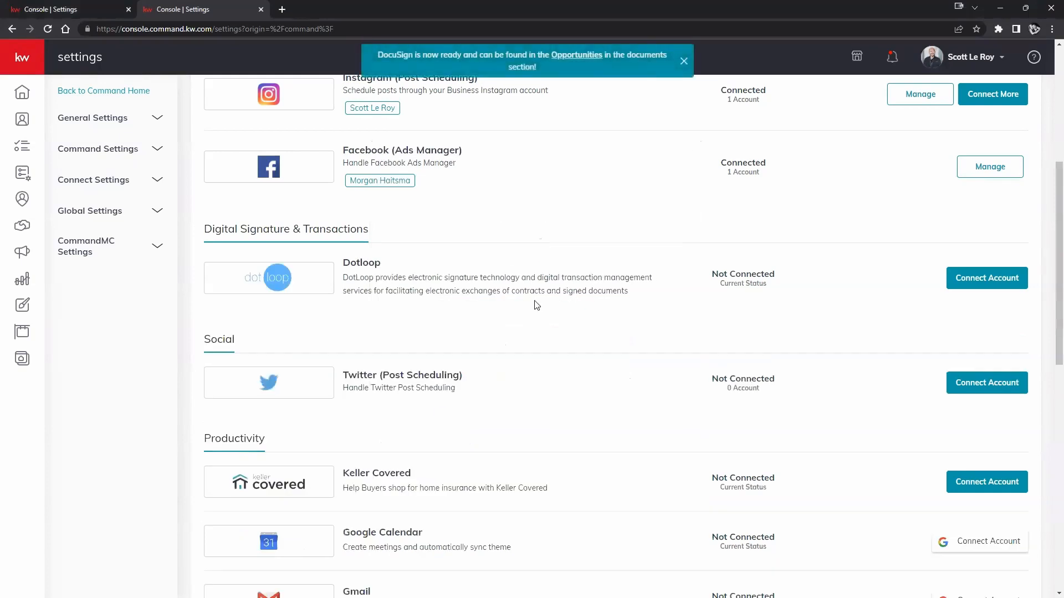
# Scroll back to Connected App and check DocuSign shows Connected with its linked account email.
pyautogui.scroll(5, 352, 321)
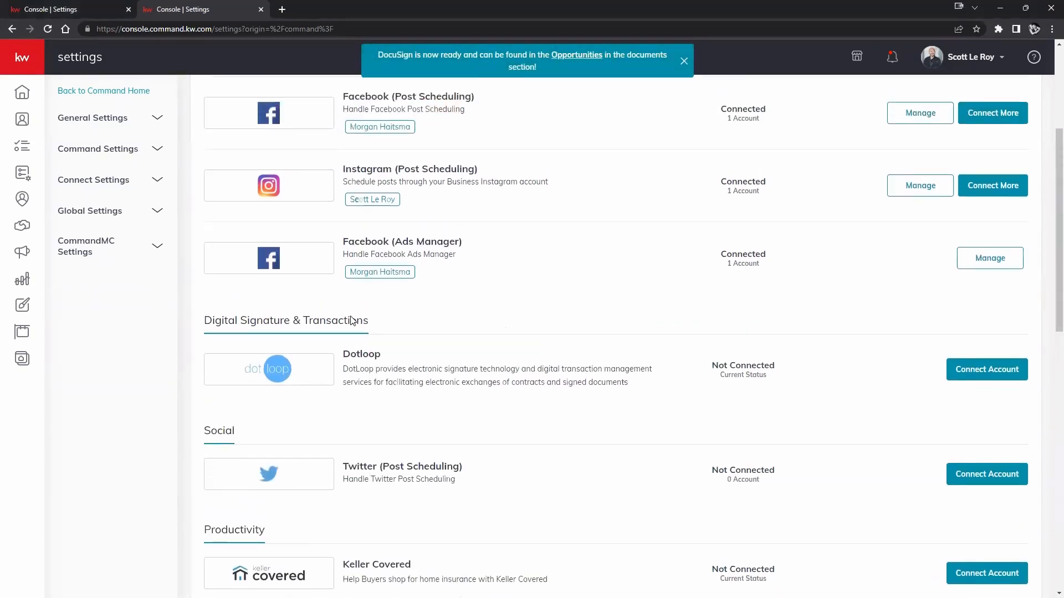
pyautogui.scroll(1, 350, 320)
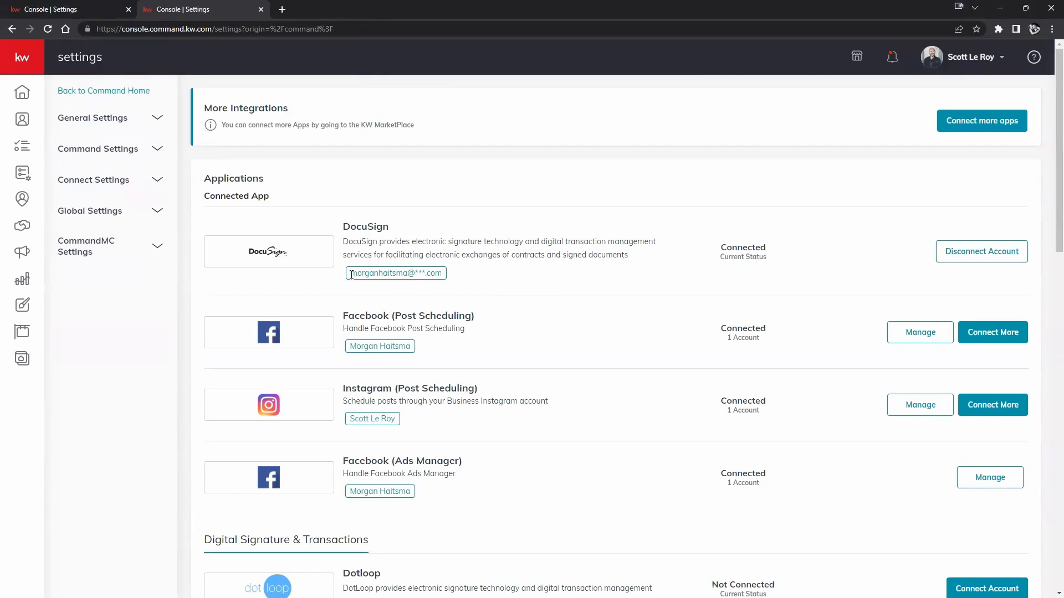
pyautogui.moveTo(350, 274); pyautogui.dragTo(449, 273)
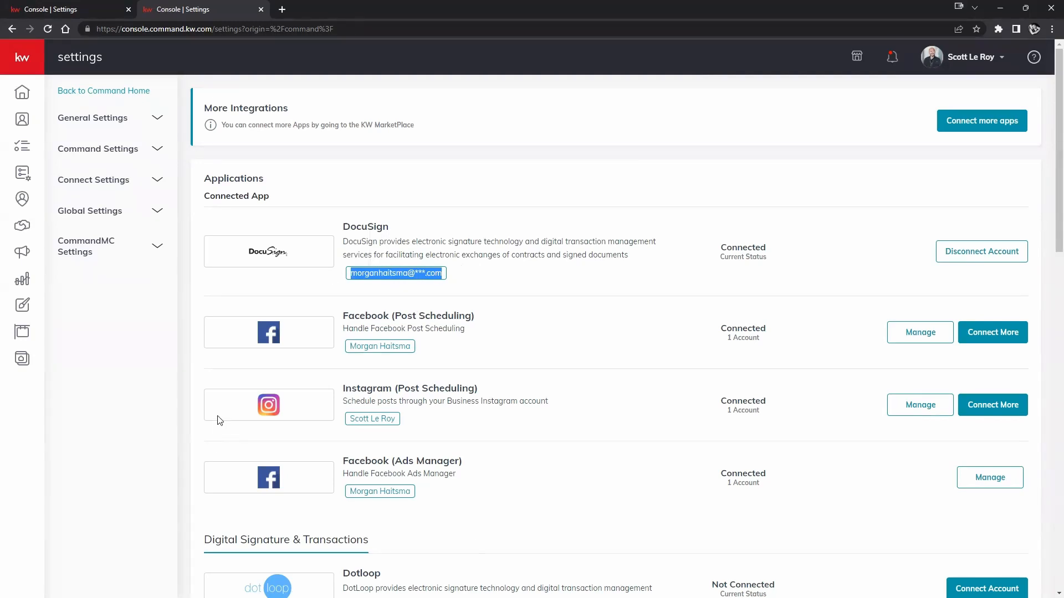
pyautogui.click(506, 290)
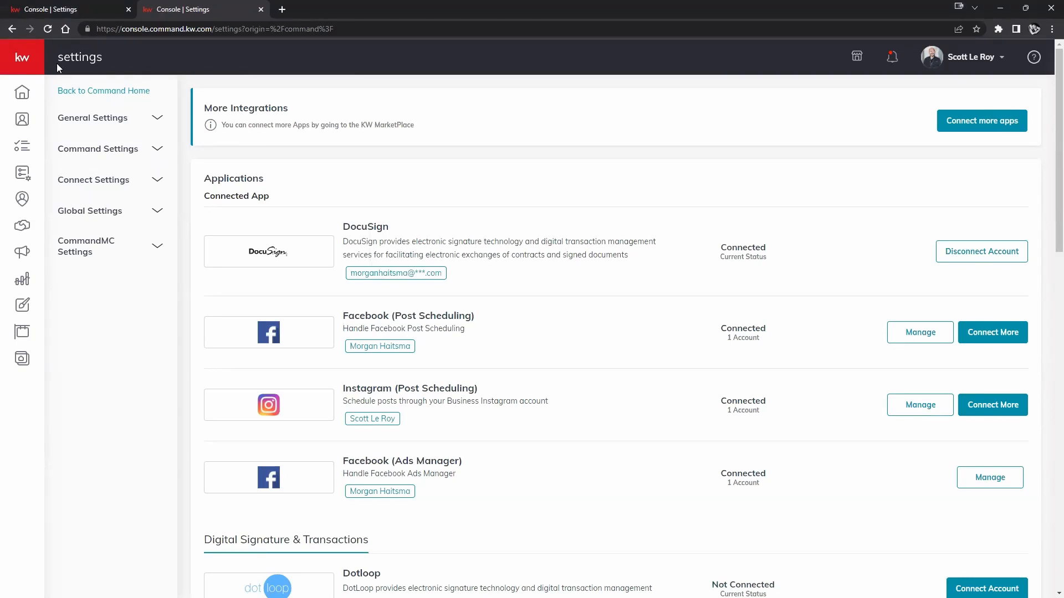
# Expand the sidebar, close the extra settings tab and go to the Contacts list.
pyautogui.click(22, 65)
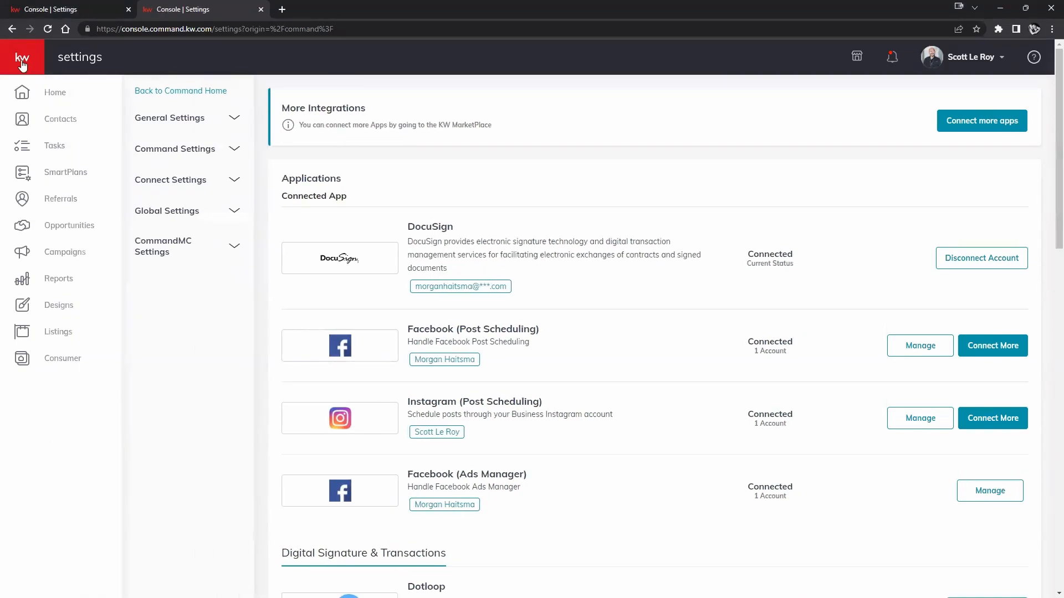
pyautogui.click(129, 10)
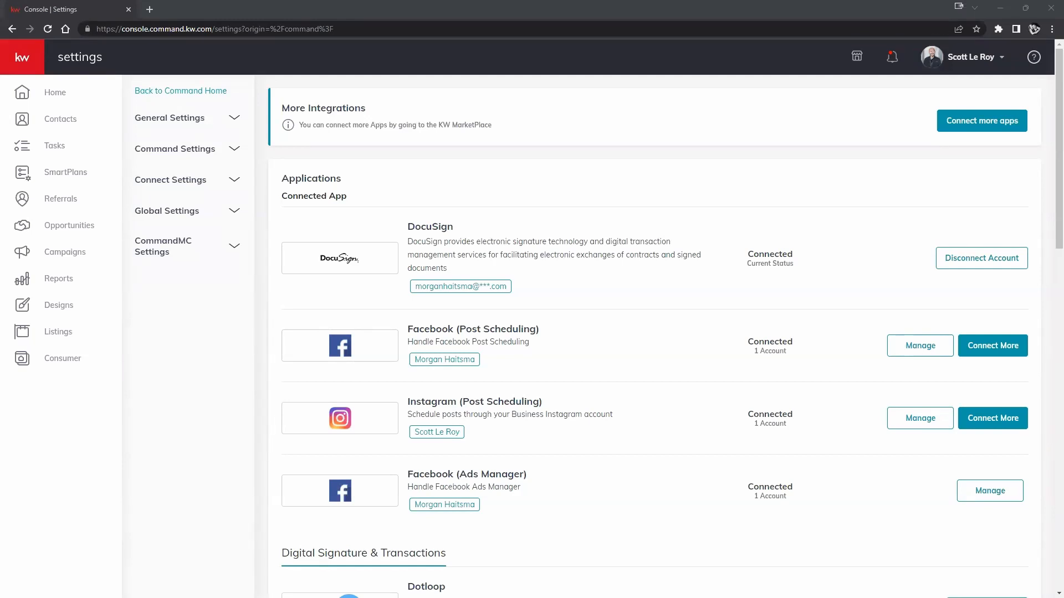
pyautogui.click(75, 123)
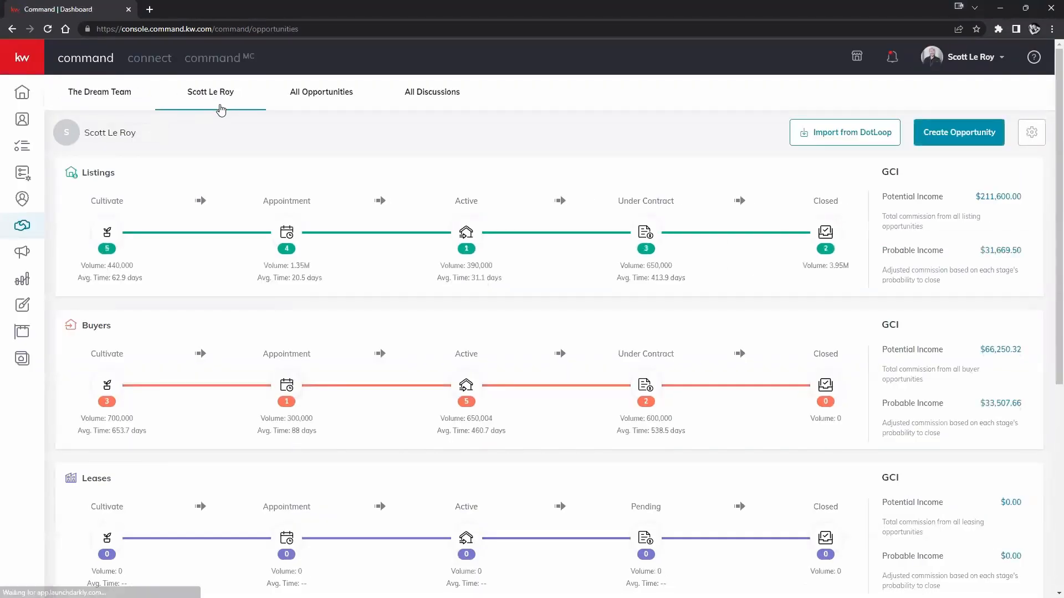
pyautogui.click(22, 122)
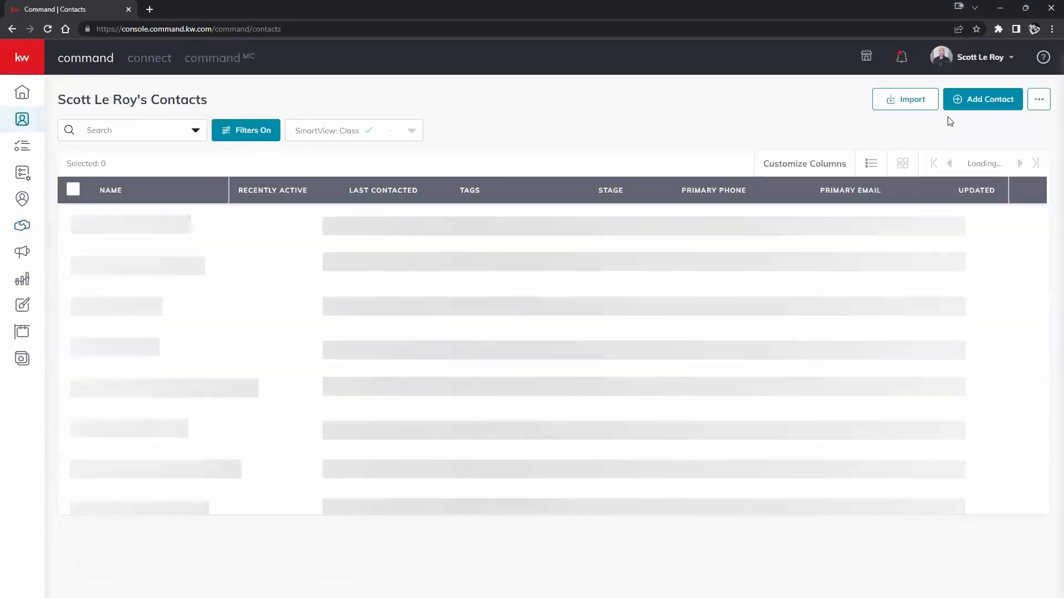
# Add a new contact with the signer's first name and email address and submit it.
pyautogui.click(975, 103)
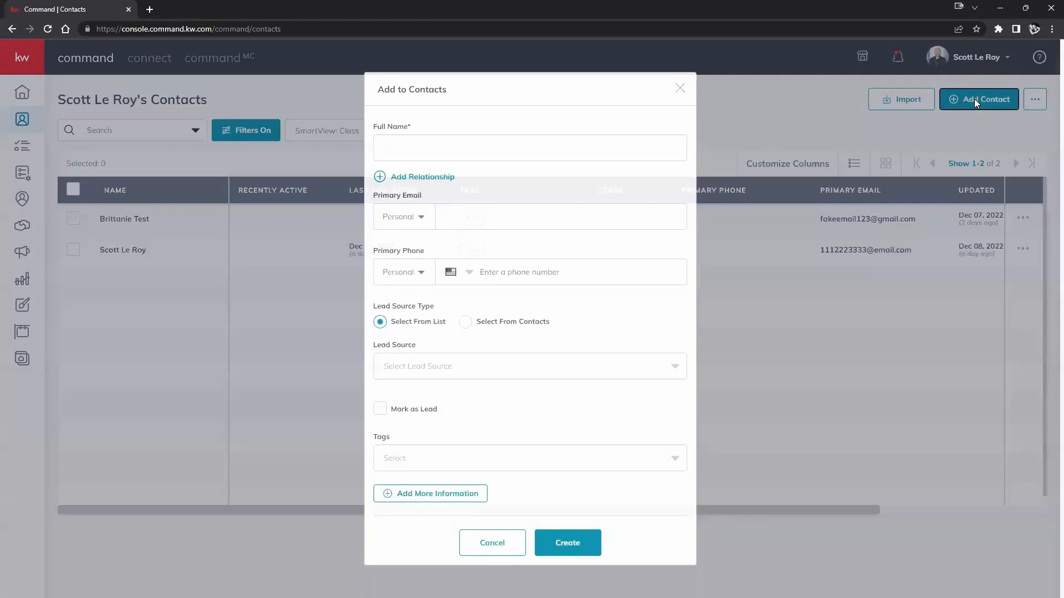
pyautogui.click(552, 150)
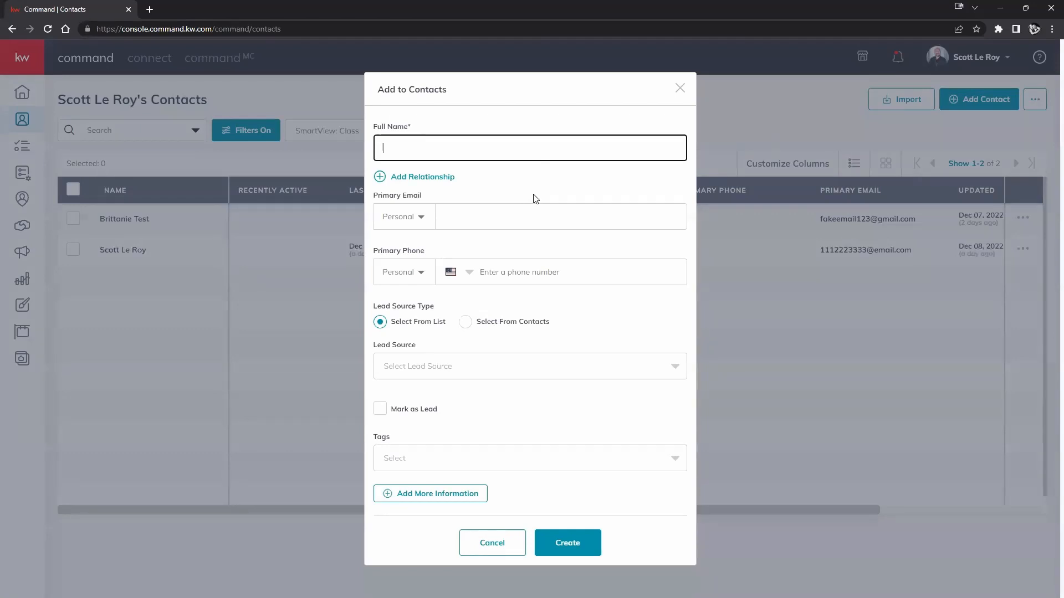
pyautogui.write('Morgan')
pyautogui.click(500, 218)
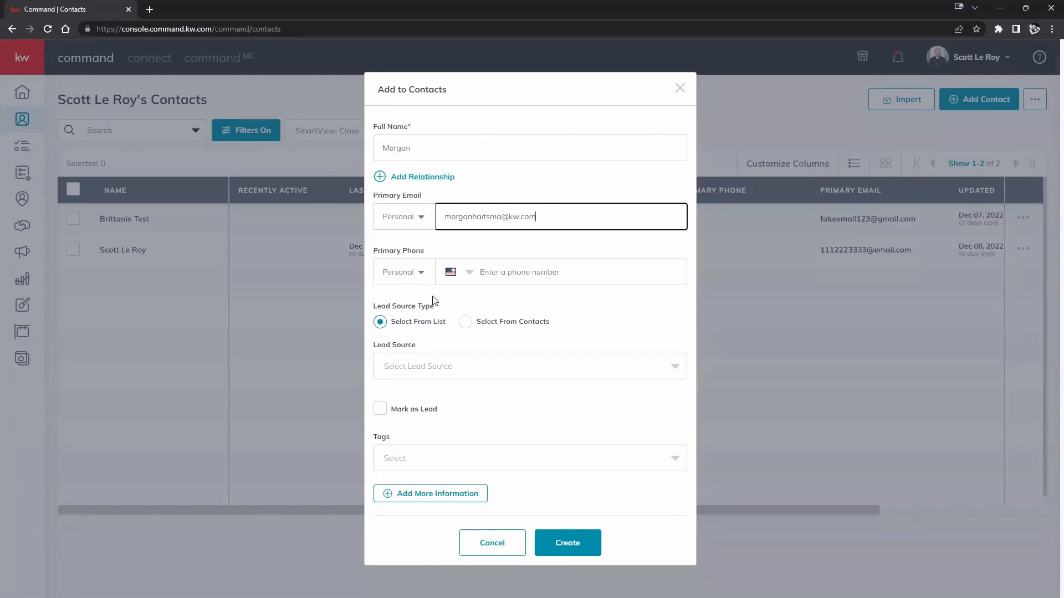
pyautogui.click(569, 546)
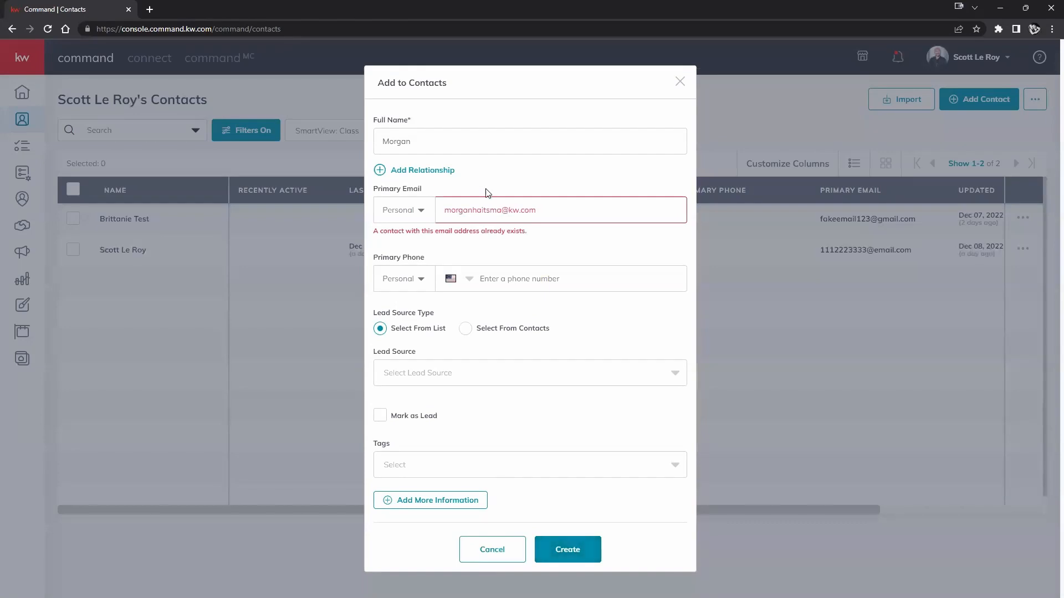
# Insert a 2 before the @ in the email to avoid the duplicate and save the contact.
pyautogui.click(503, 210)
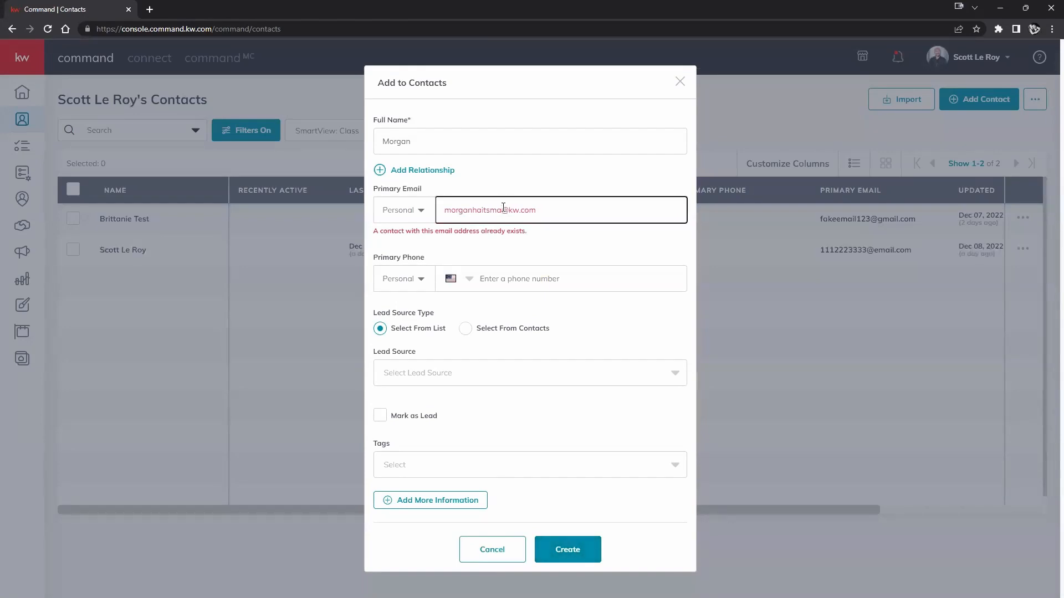
pyautogui.write('2')
pyautogui.click(555, 549)
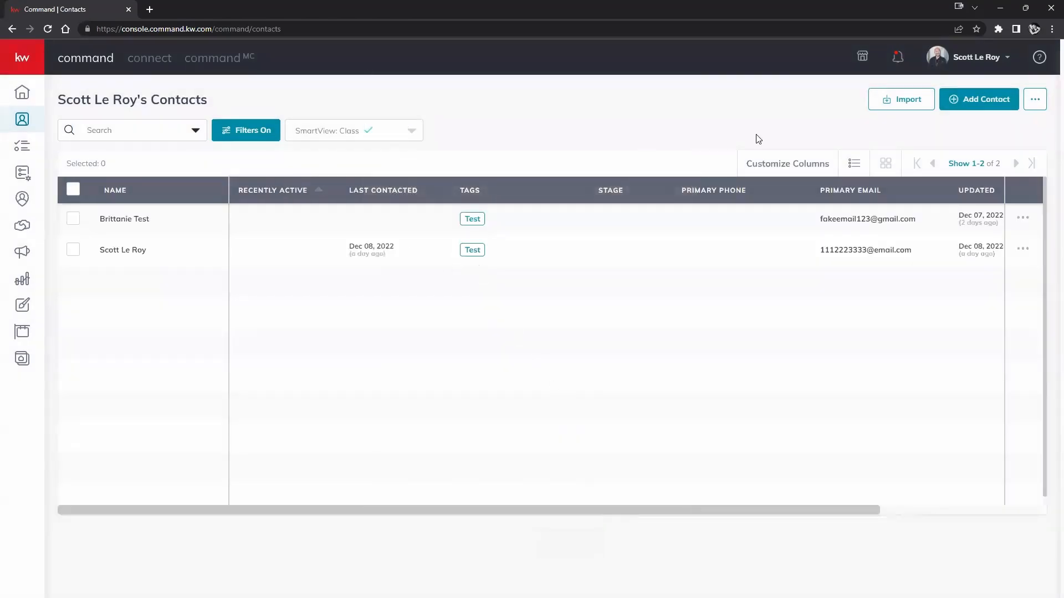
# Switch to SmartView: All Contacts and open the newly created contact's record.
pyautogui.click(402, 136)
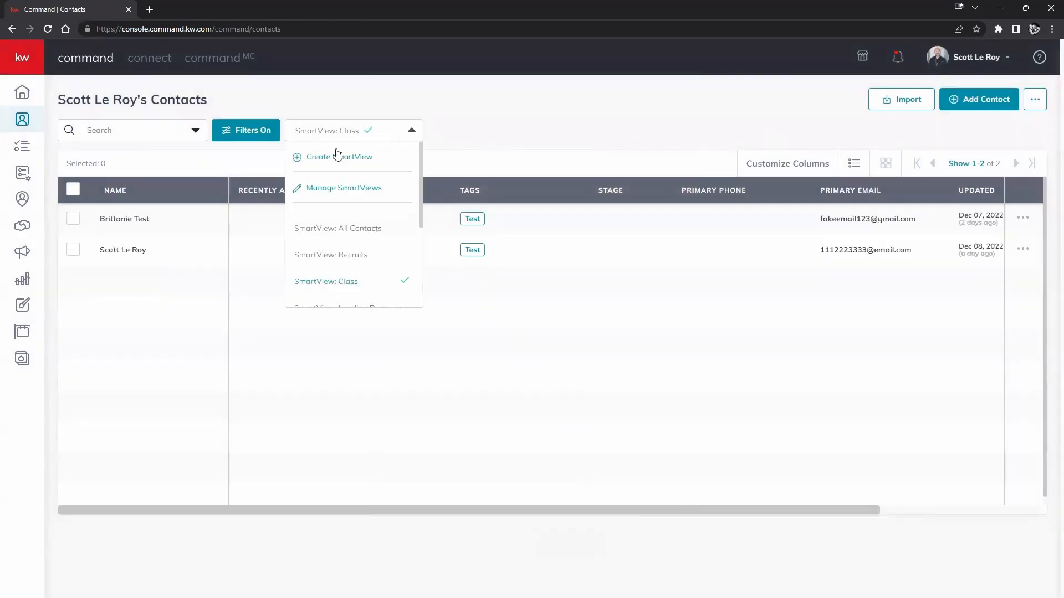
pyautogui.click(327, 236)
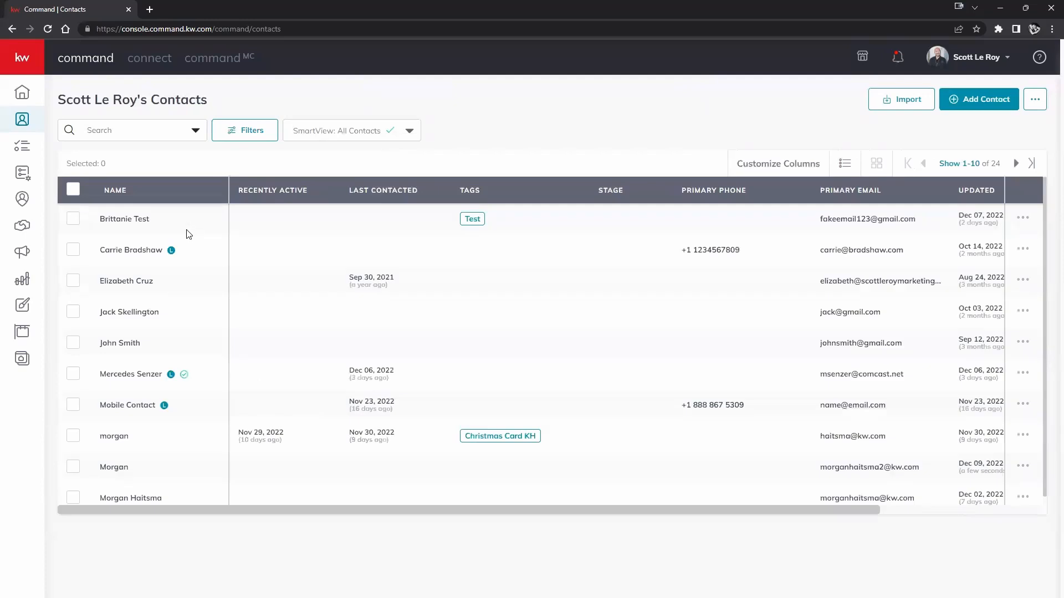
pyautogui.click(114, 434)
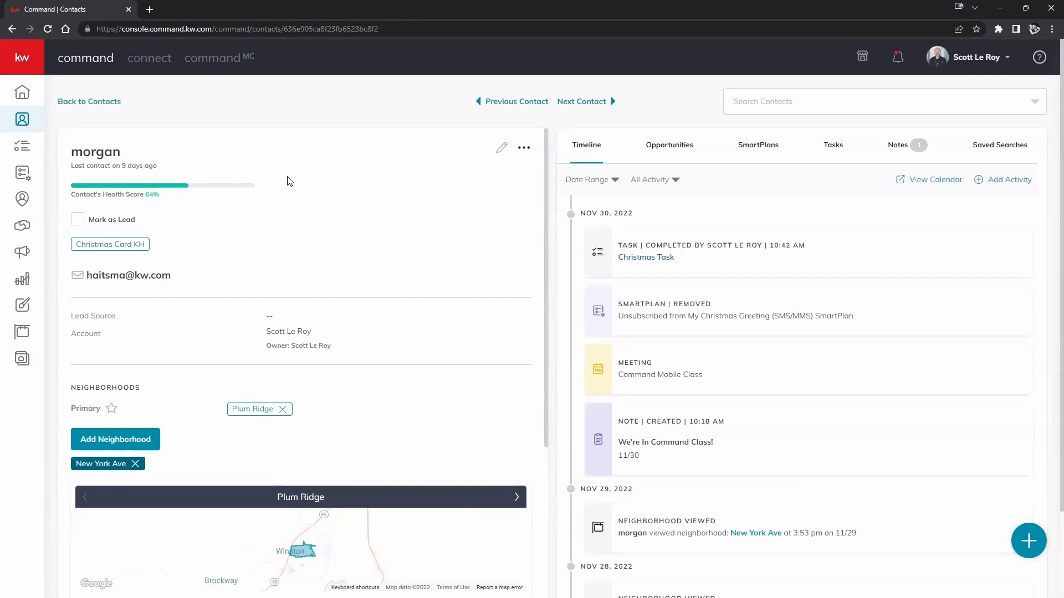
pyautogui.scroll(-5, 298, 212)
pyautogui.scroll(5, 298, 212)
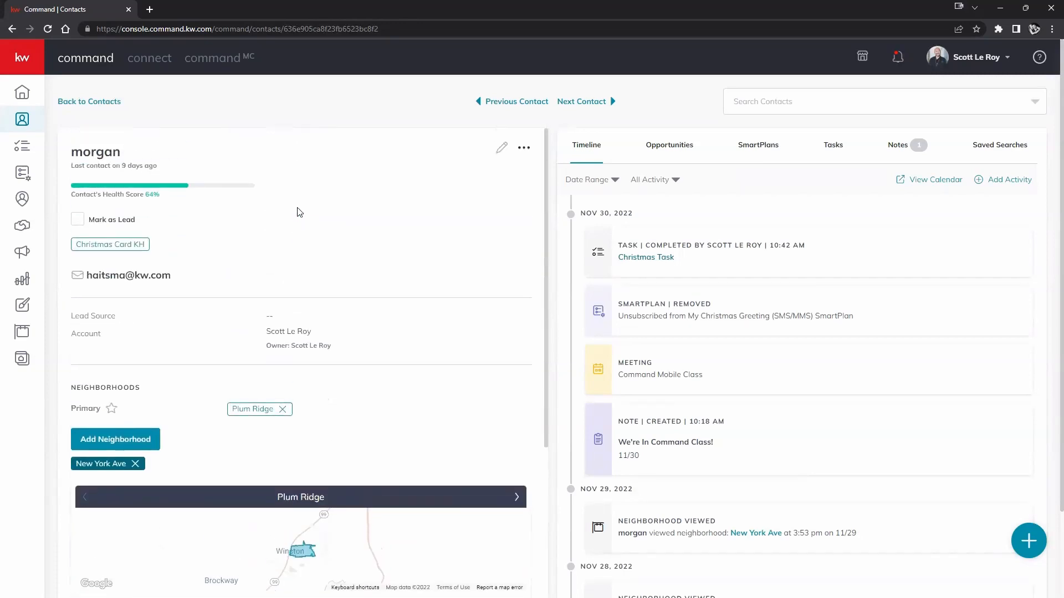
pyautogui.click(14, 29)
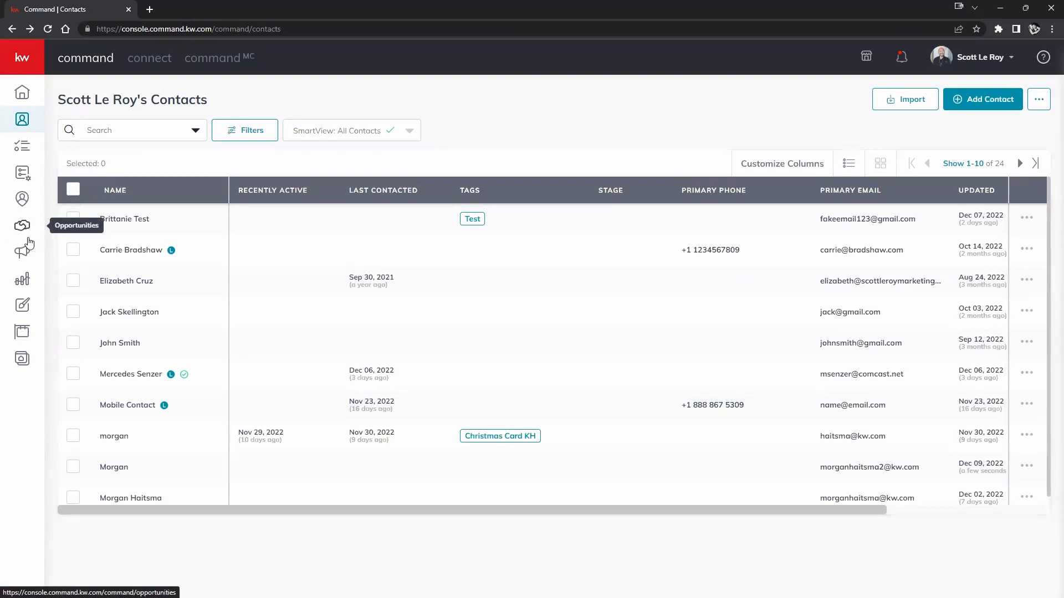
pyautogui.click(107, 468)
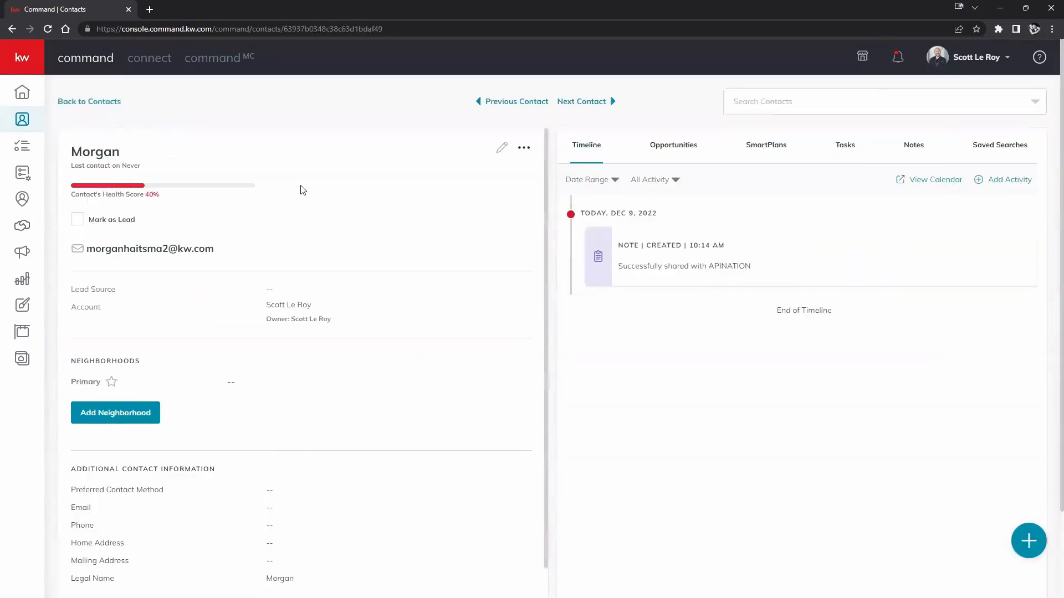
# Check the new contact's Opportunities tab, which has none yet, and expand the sidebar labels.
pyautogui.click(676, 145)
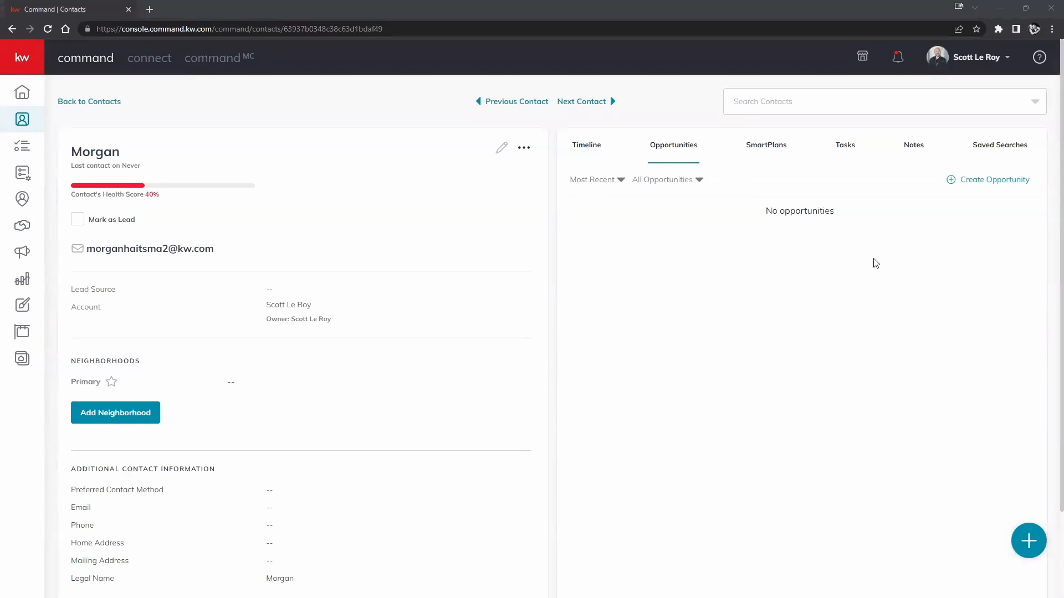
pyautogui.click(36, 69)
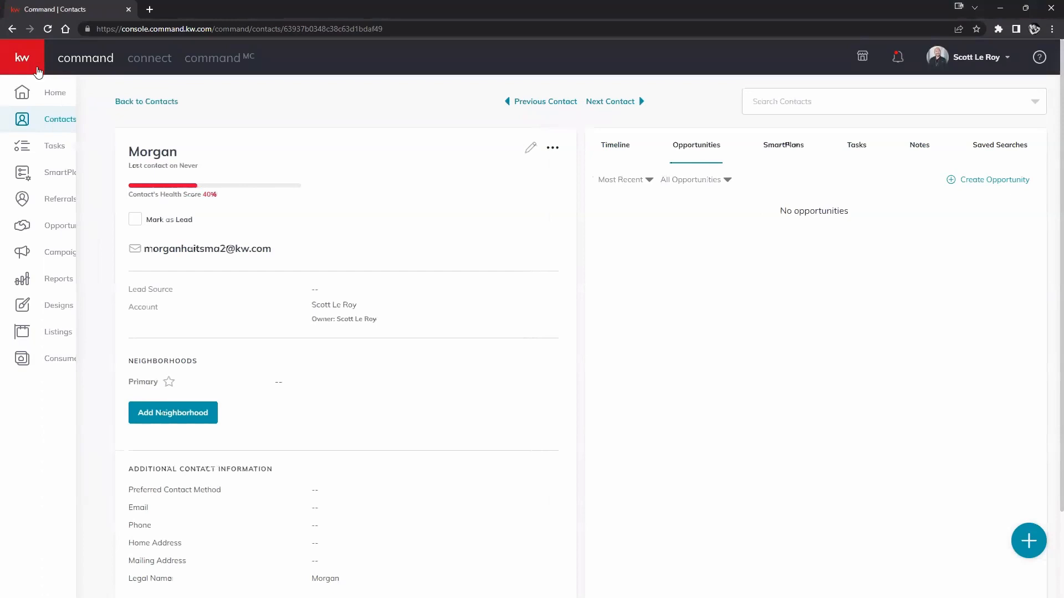
# Create a Listing opportunity in the Little Rock market center with a 2.8% commission rate.
pyautogui.click(981, 180)
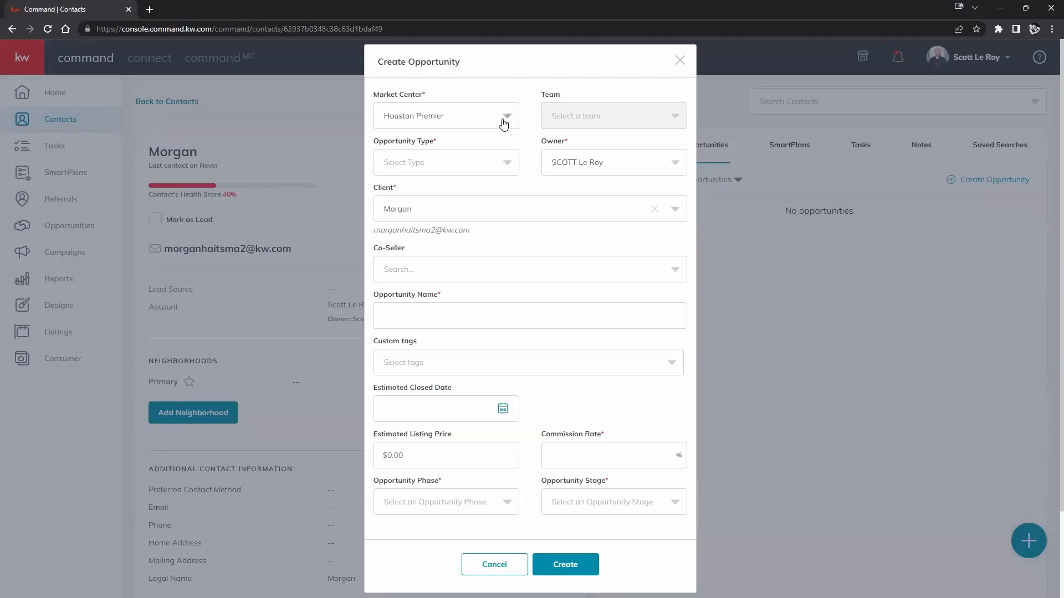
pyautogui.click(500, 118)
pyautogui.click(422, 225)
pyautogui.click(512, 175)
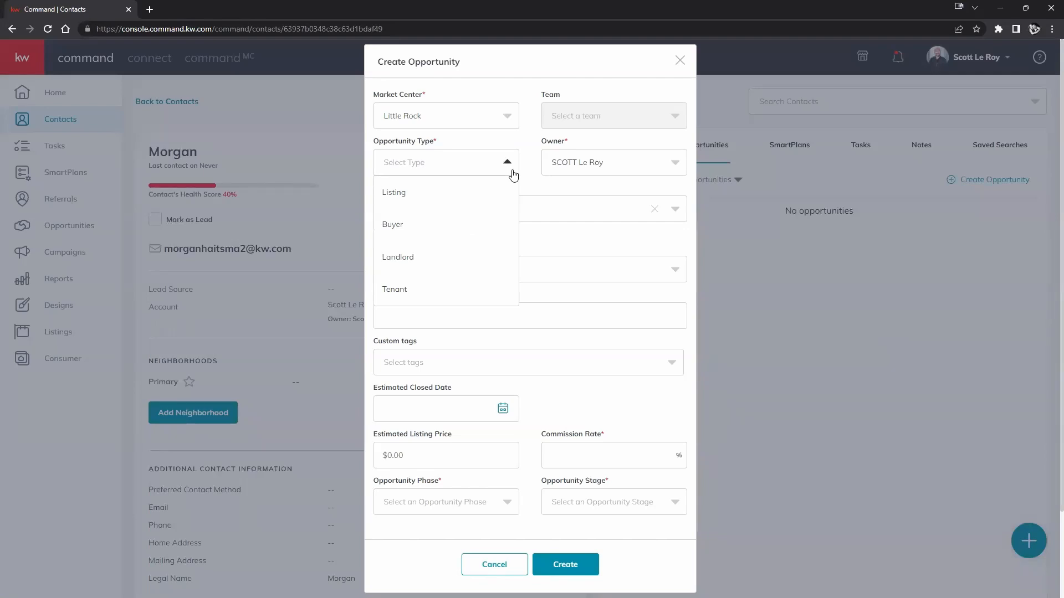
pyautogui.click(423, 192)
pyautogui.click(565, 453)
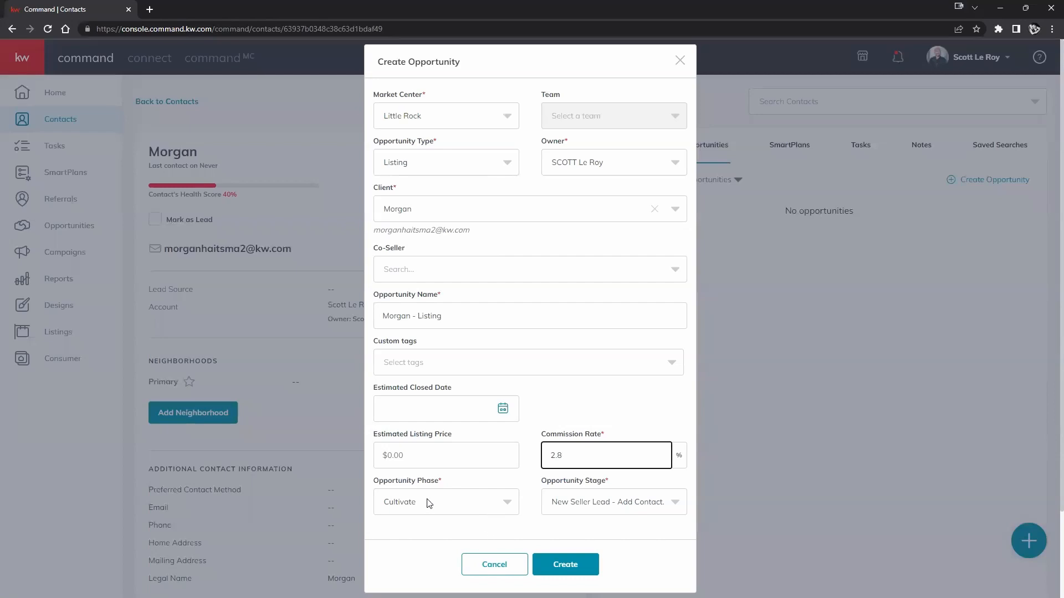
pyautogui.click(565, 562)
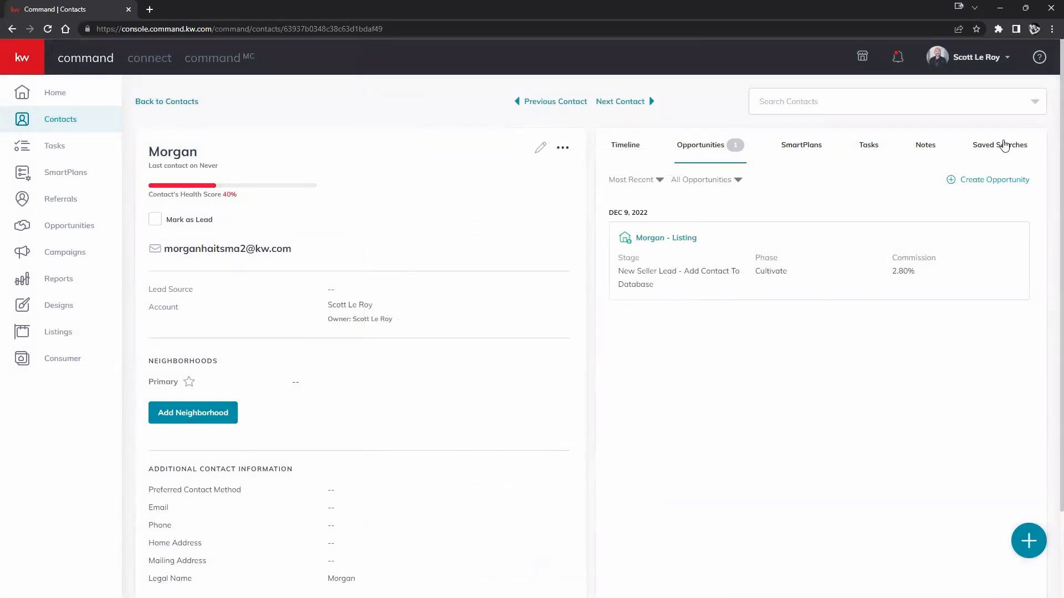
# Create a Buyer opportunity in the Little Rock market center with a 2.8% commission rate.
pyautogui.click(975, 180)
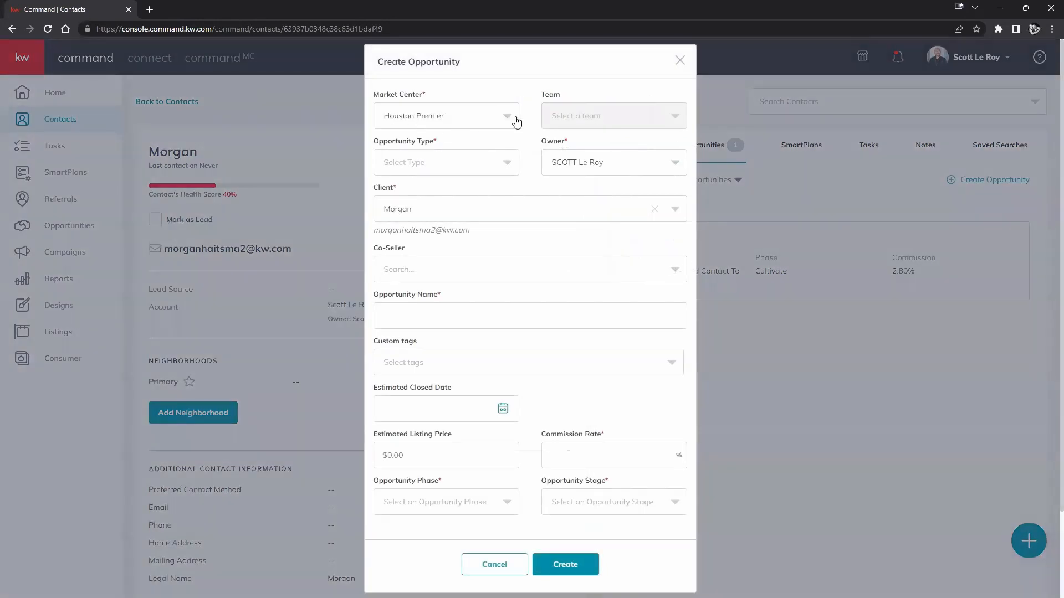
pyautogui.click(510, 118)
pyautogui.click(387, 225)
pyautogui.click(471, 162)
pyautogui.click(417, 226)
pyautogui.click(563, 447)
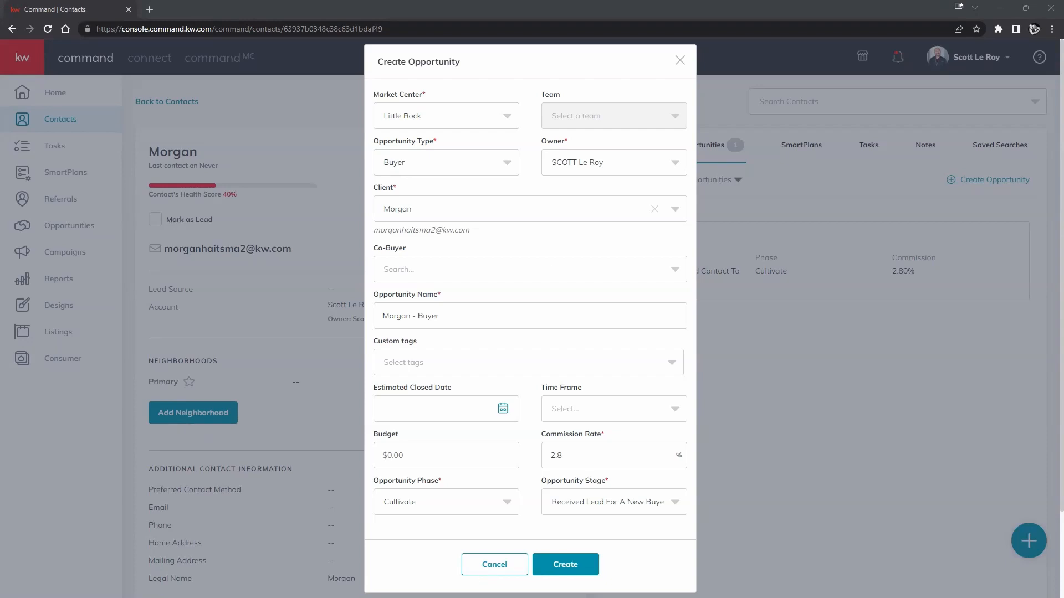
pyautogui.click(570, 564)
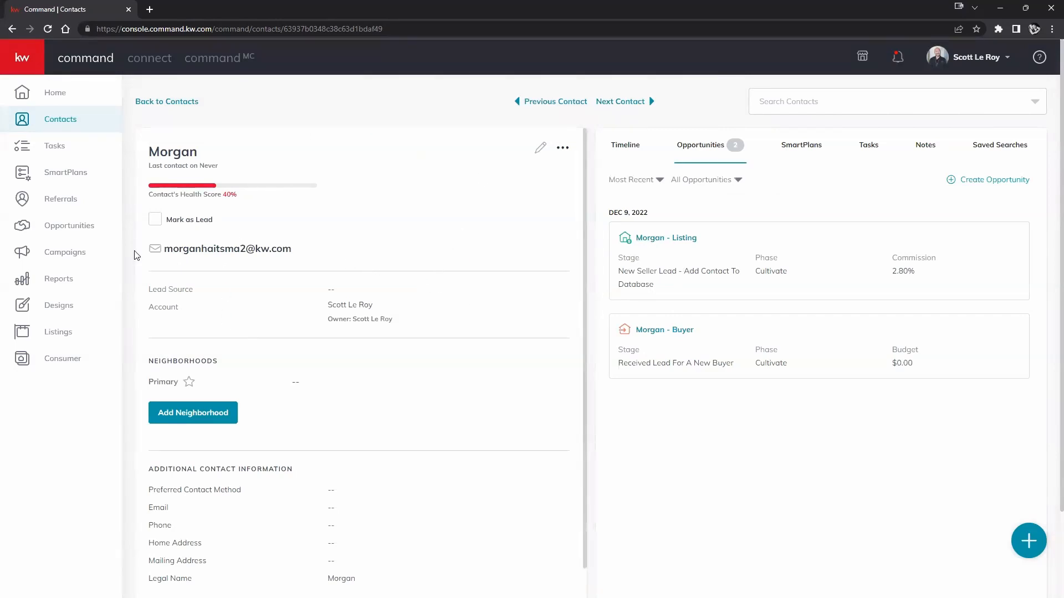
# Open the Buyers: Cultivate pipeline board after briefly viewing Listings: Cultivate.
pyautogui.click(84, 231)
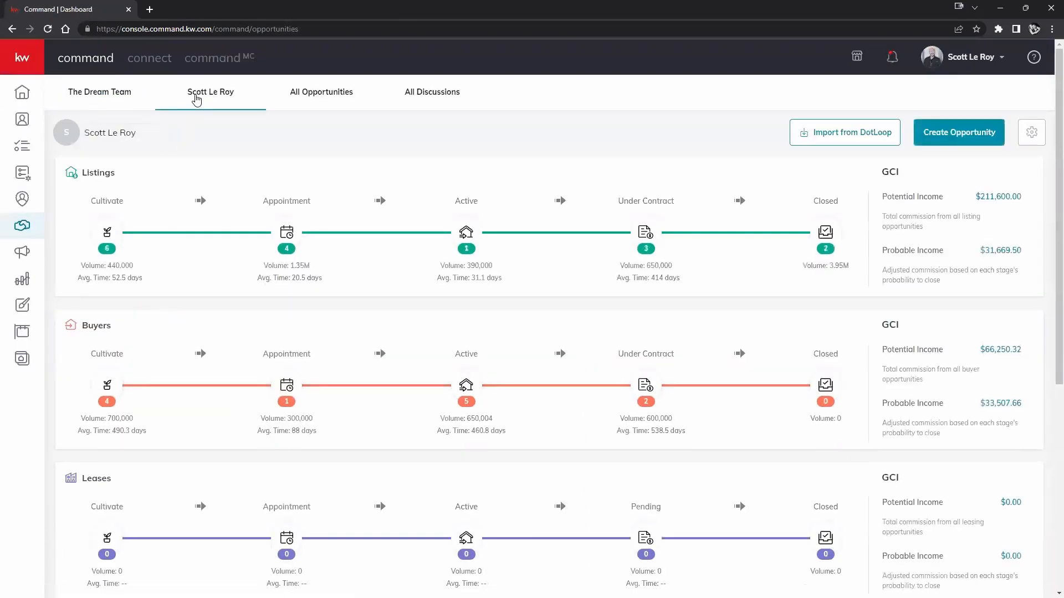
pyautogui.click(105, 235)
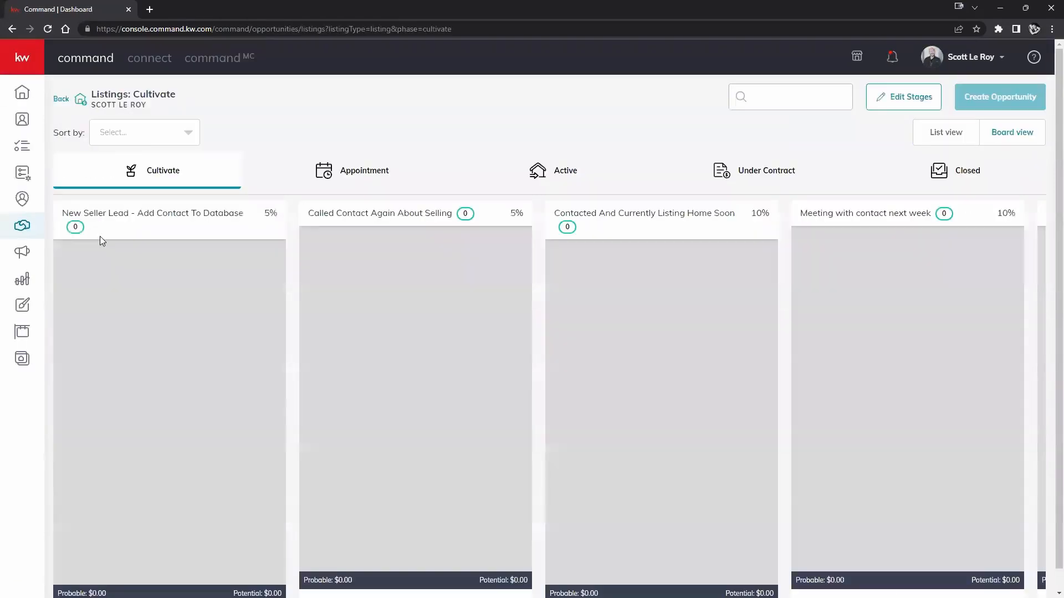
pyautogui.scroll(-3, 164, 283)
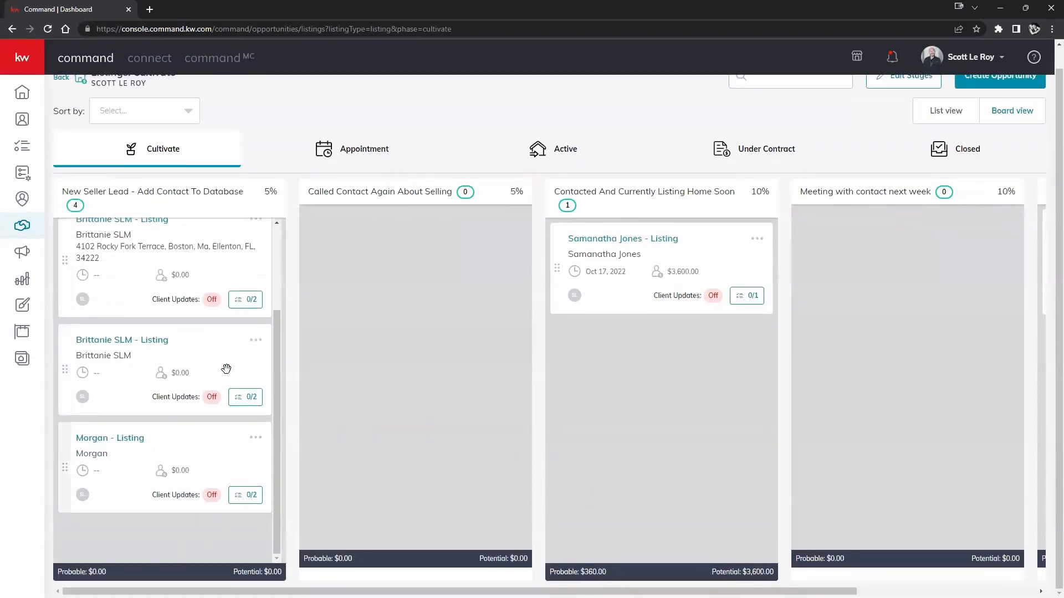
pyautogui.click(17, 32)
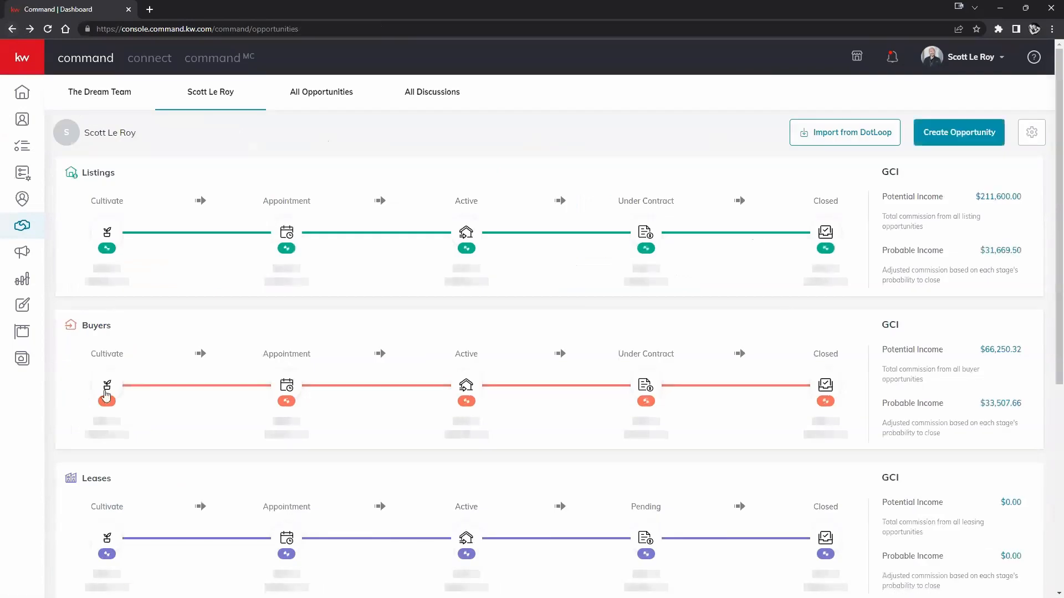
pyautogui.click(108, 383)
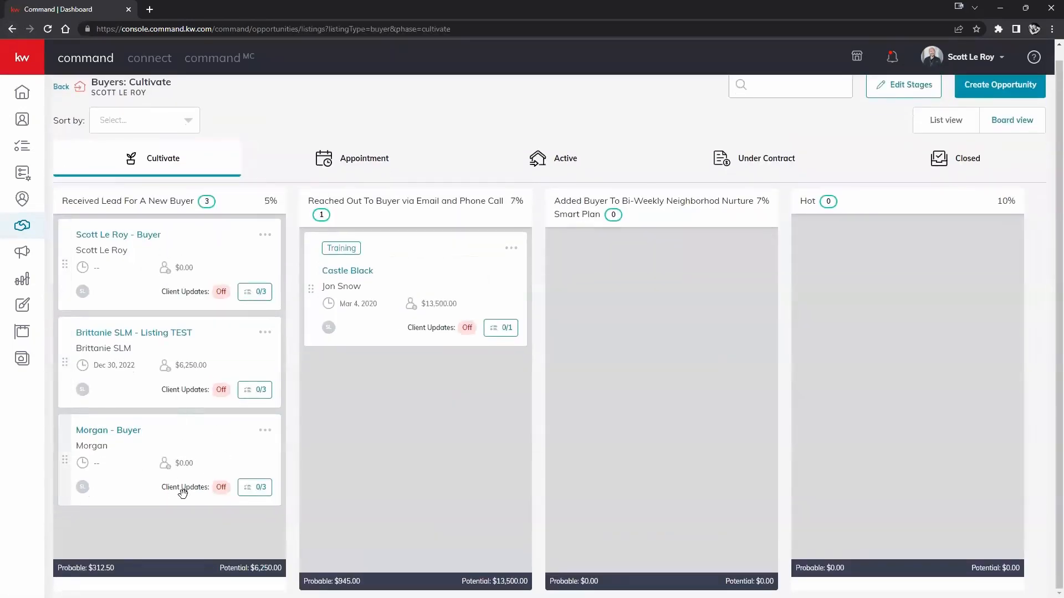
pyautogui.scroll(1, 463, 455)
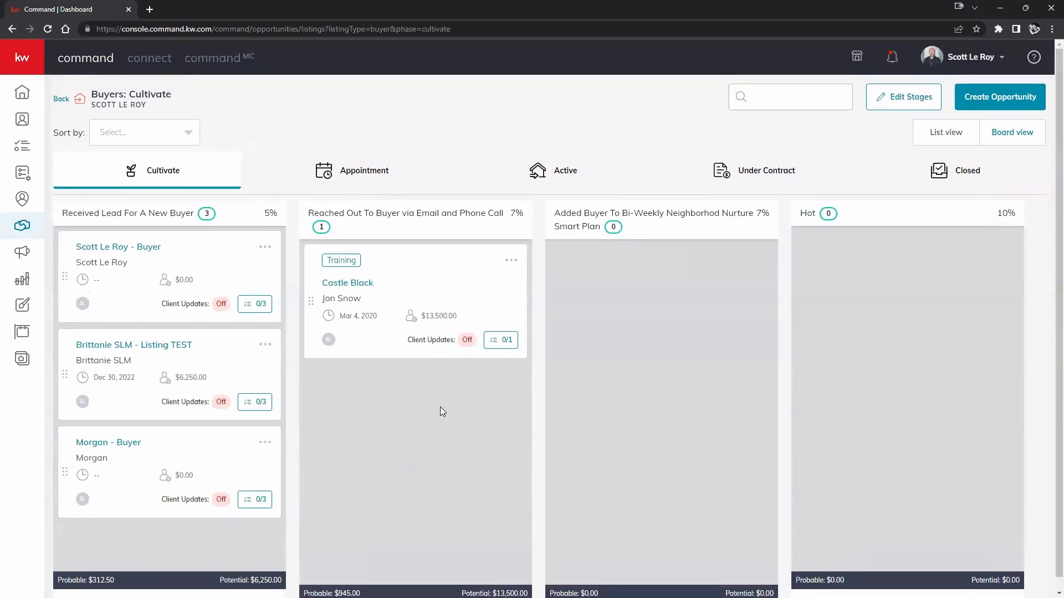
pyautogui.click(995, 97)
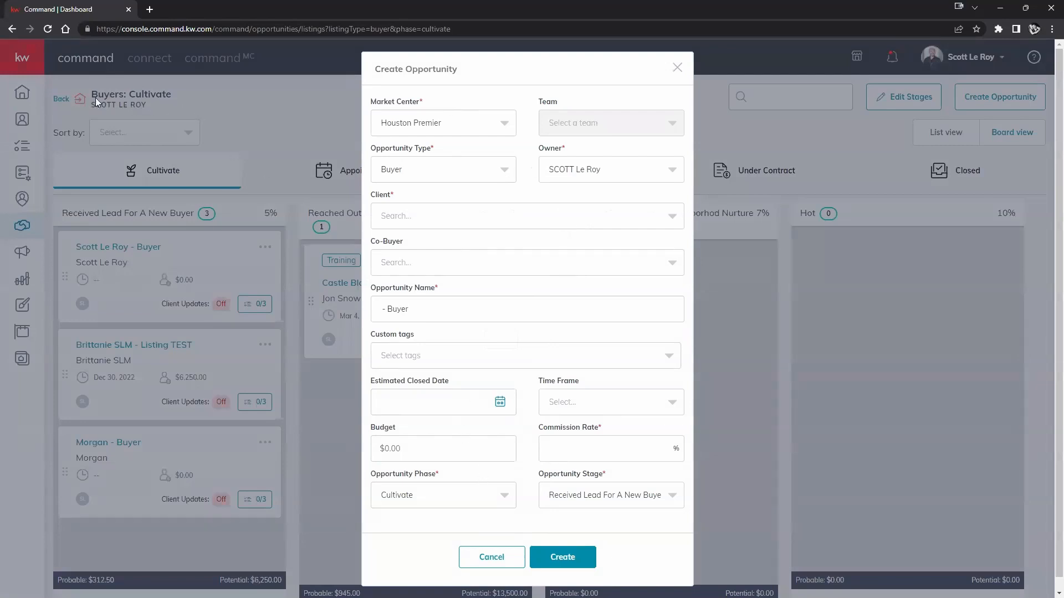
pyautogui.click(462, 177)
pyautogui.click(431, 204)
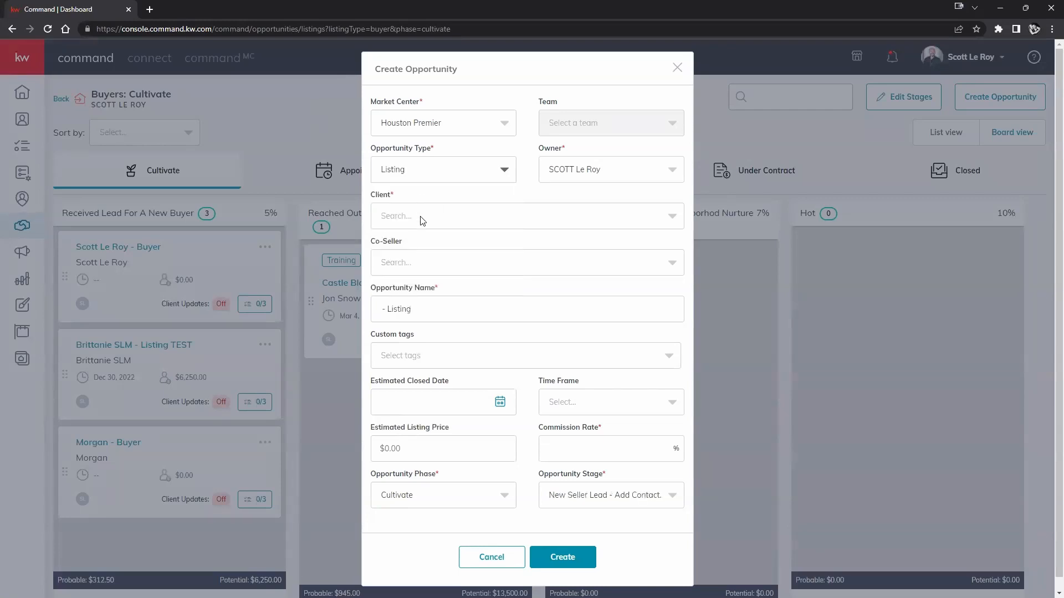
pyautogui.click(502, 558)
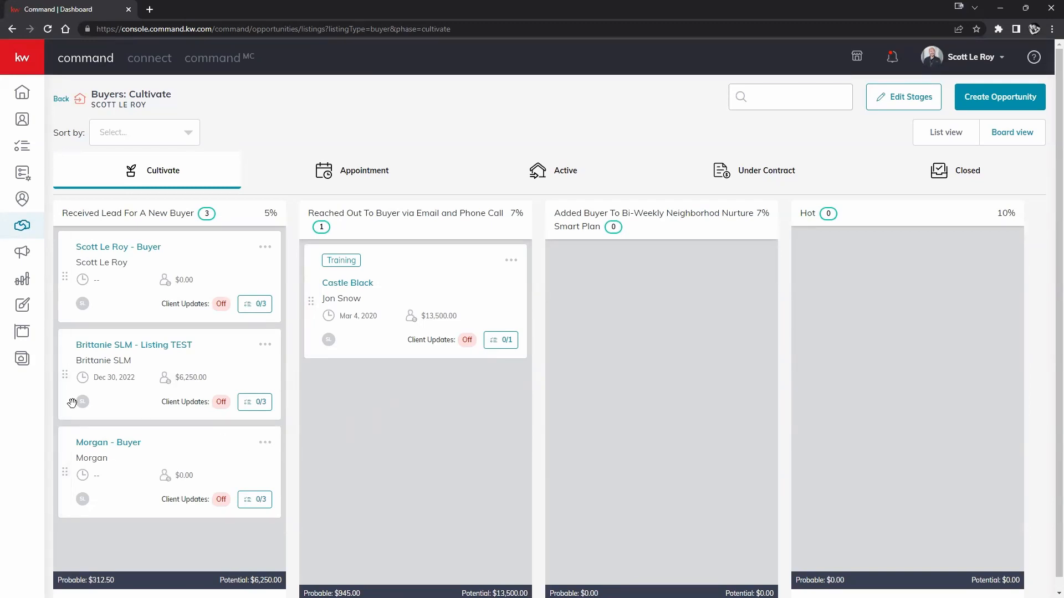
# Open the buyer opportunity's Documents tab and set its checklist type to Residential.
pyautogui.click(115, 446)
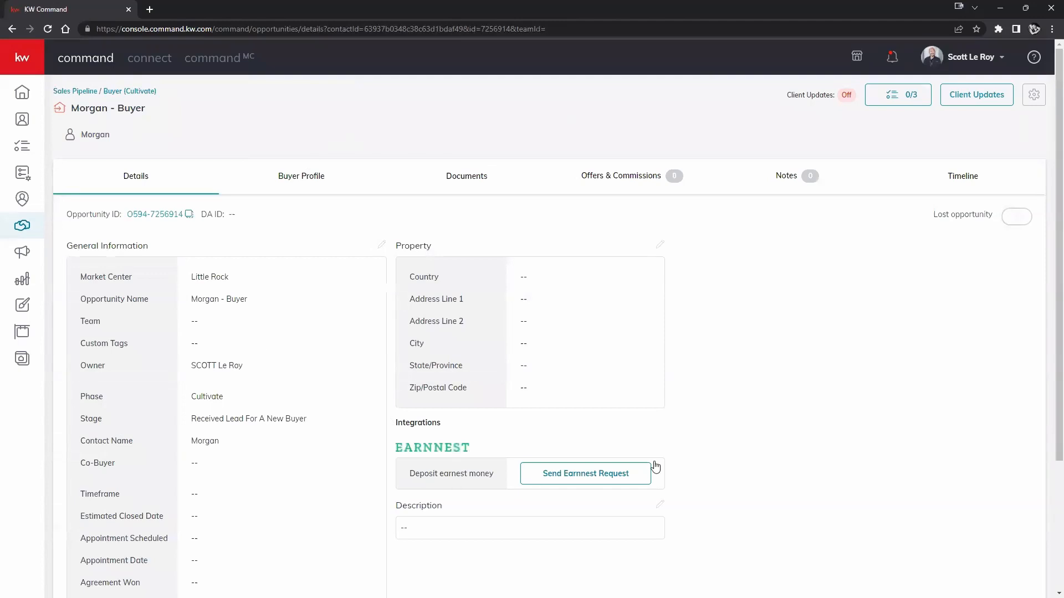
pyautogui.click(484, 176)
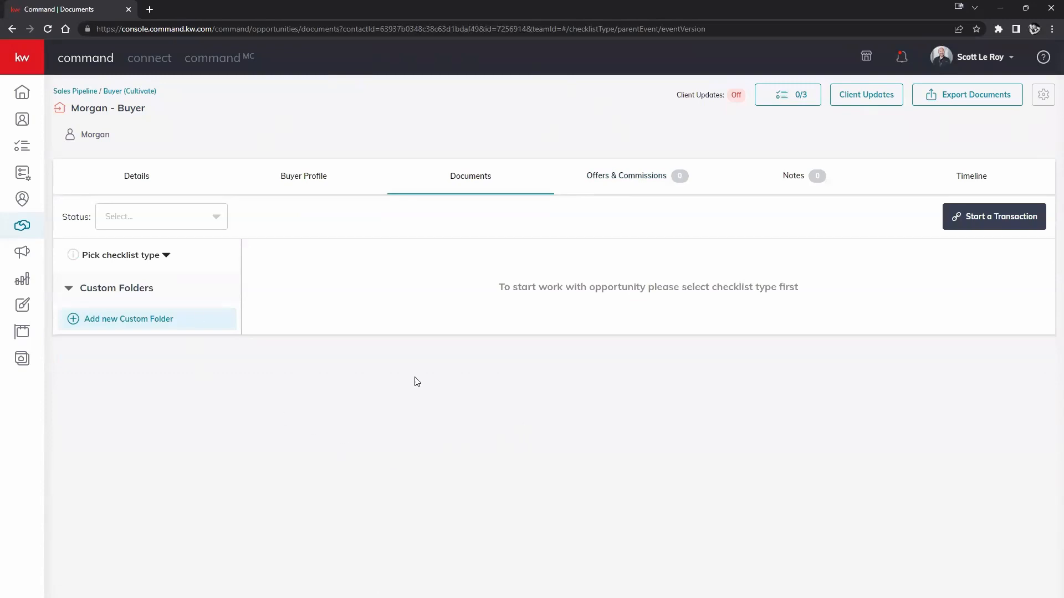
pyautogui.click(99, 292)
pyautogui.click(98, 292)
pyautogui.click(131, 259)
pyautogui.click(116, 289)
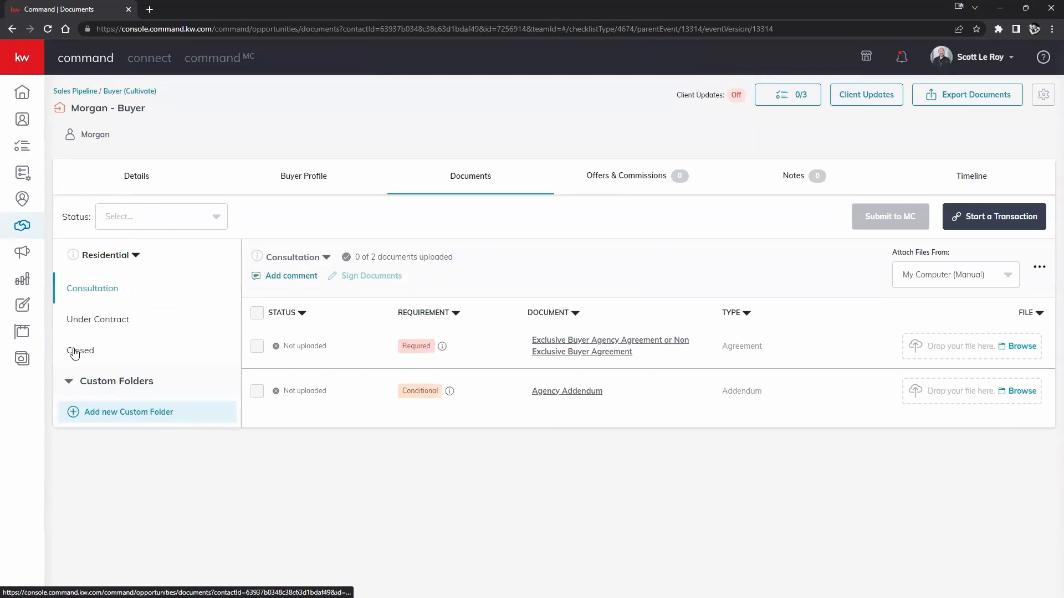
# Upload dec-training-flyers-pst.pdf as the Exclusive Buyer Agency Agreement.
pyautogui.click(1023, 347)
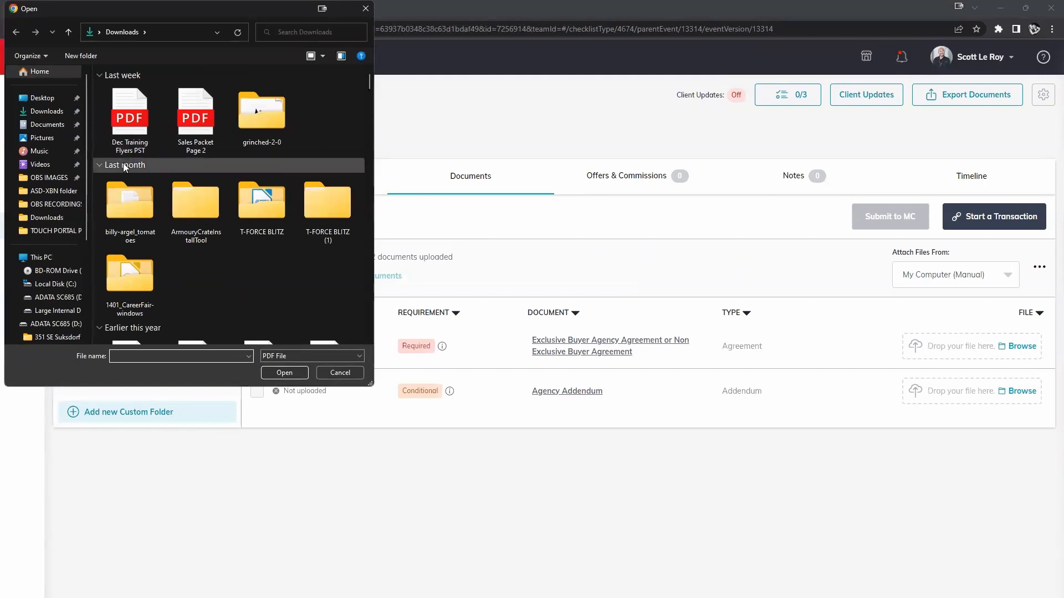
pyautogui.click(133, 125)
pyautogui.click(279, 374)
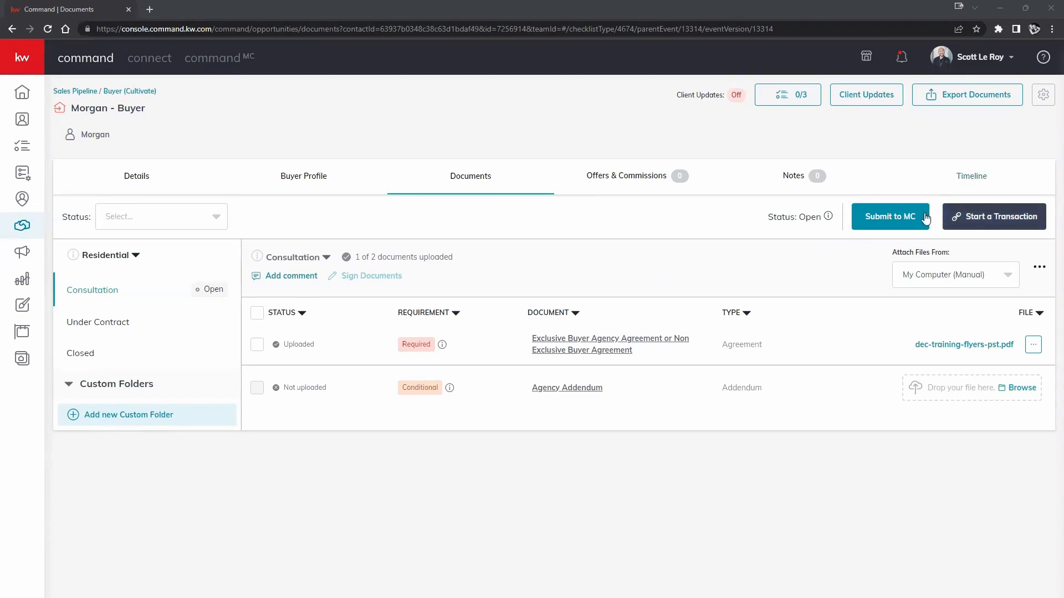
# Start a transaction for the buyer opportunity, creating its DocuSign Rooms room.
pyautogui.click(967, 57)
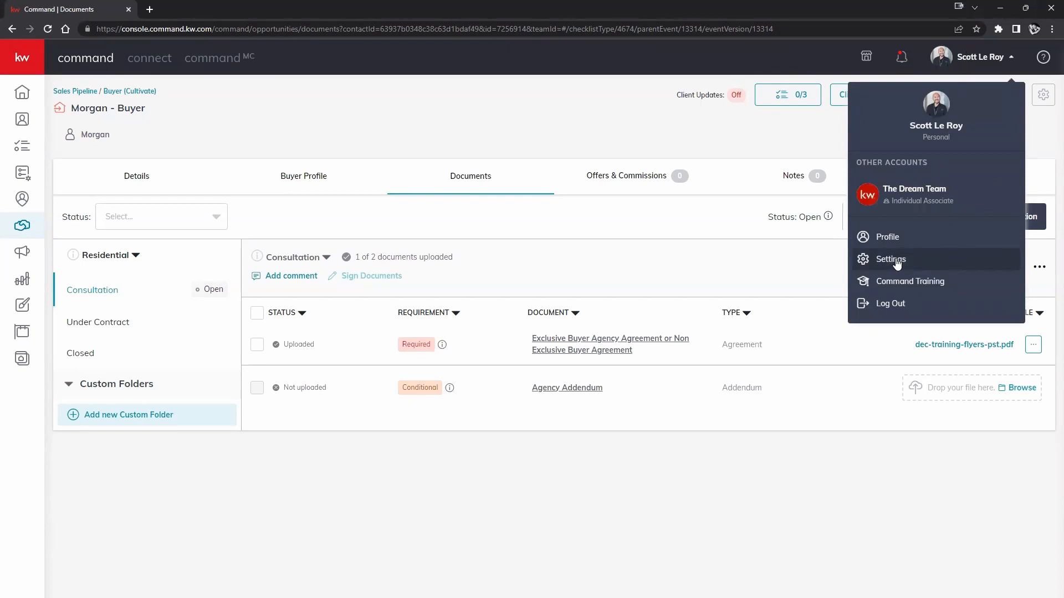
pyautogui.click(801, 282)
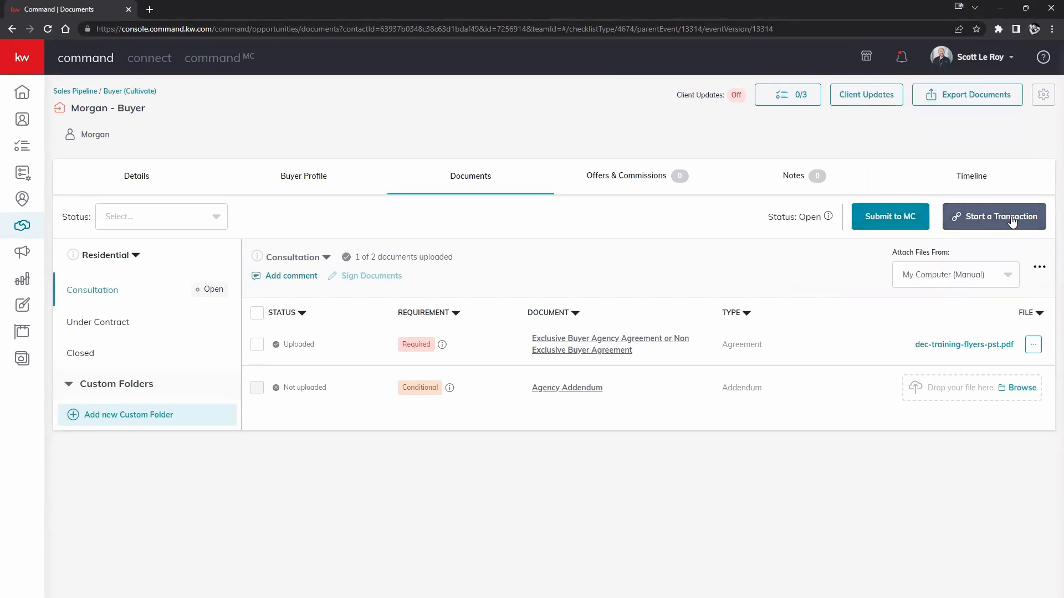
pyautogui.click(960, 65)
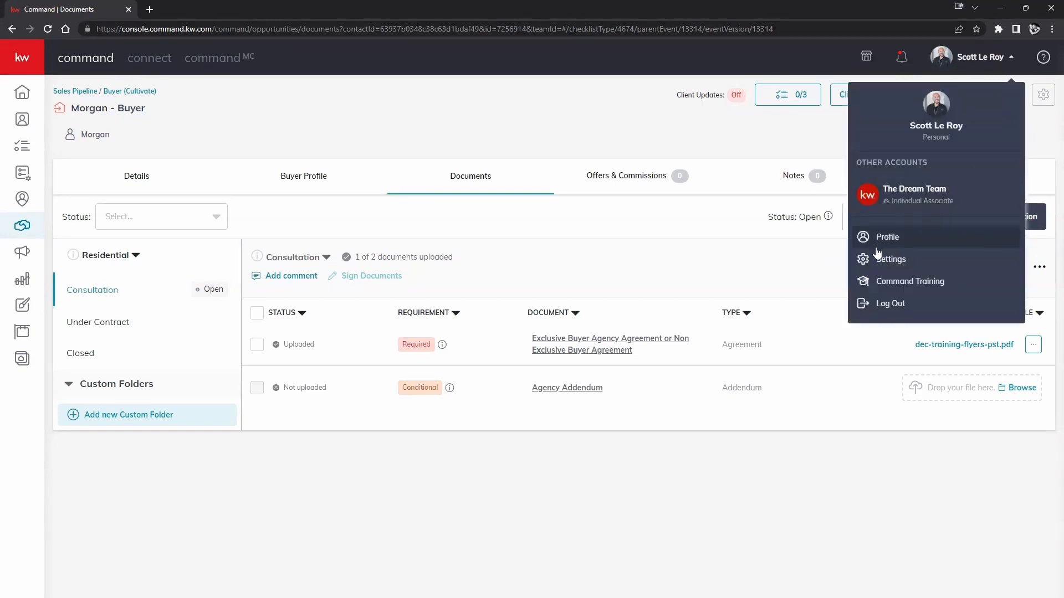
pyautogui.click(793, 280)
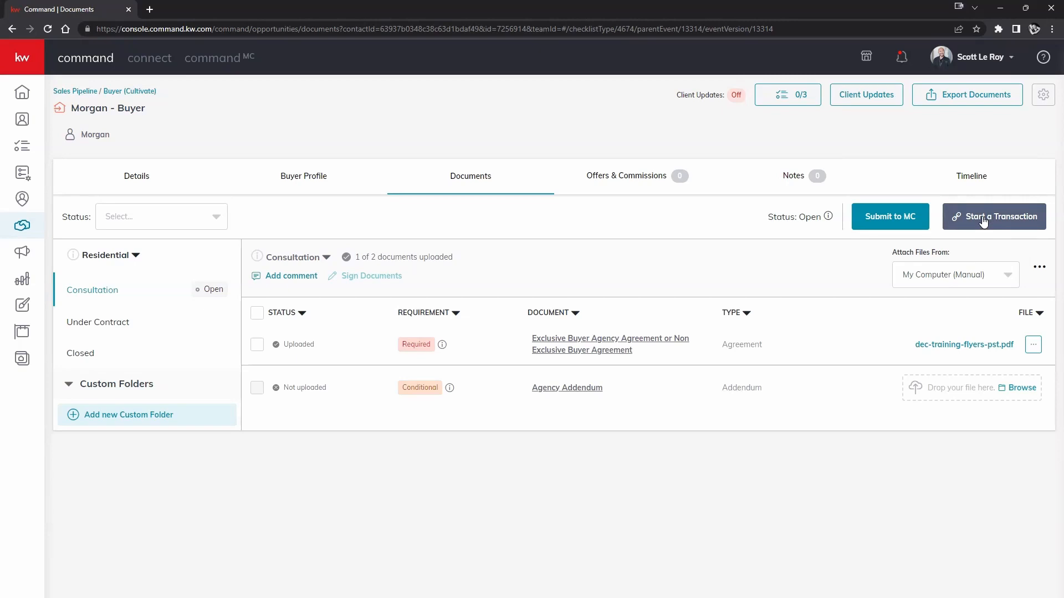
pyautogui.click(991, 58)
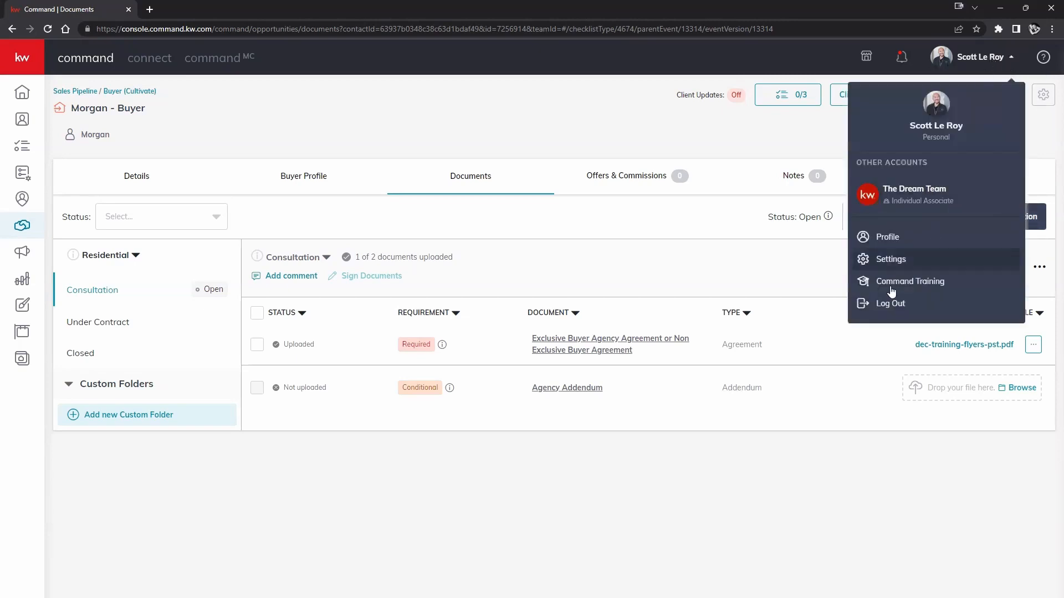
pyautogui.click(758, 221)
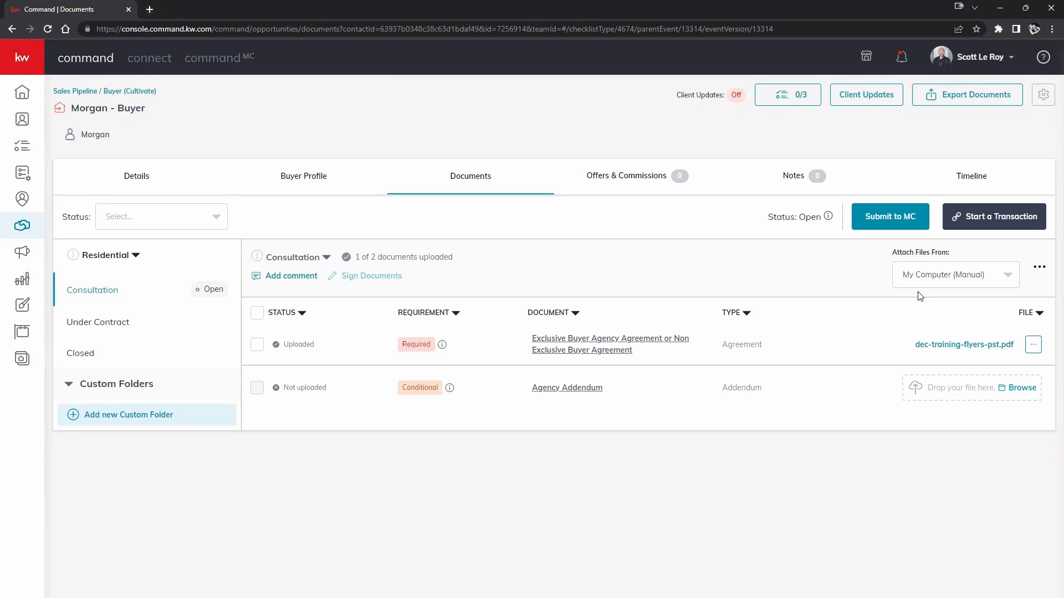
pyautogui.click(991, 218)
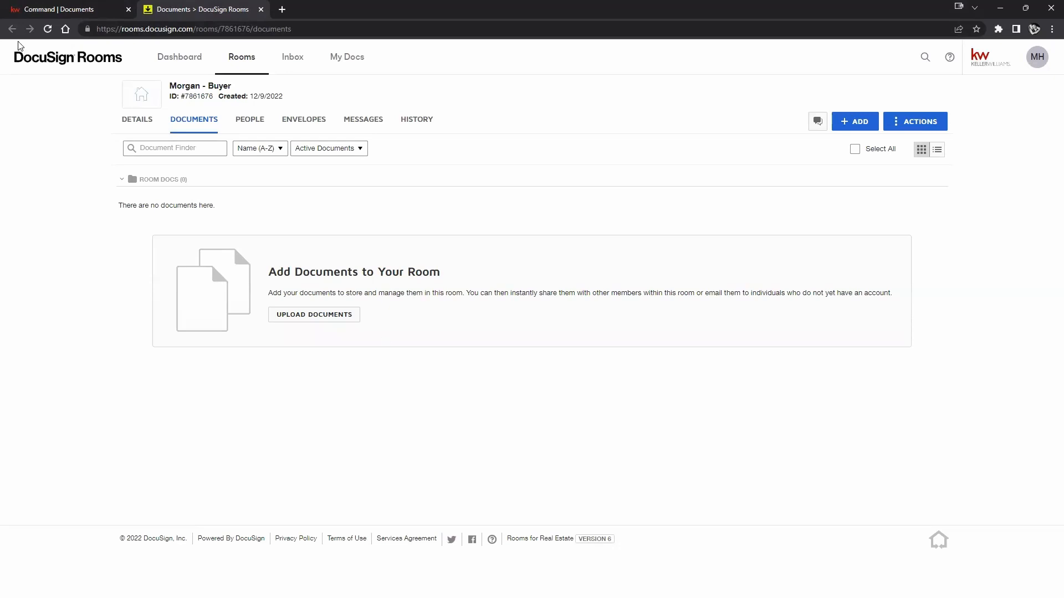
pyautogui.click(25, 7)
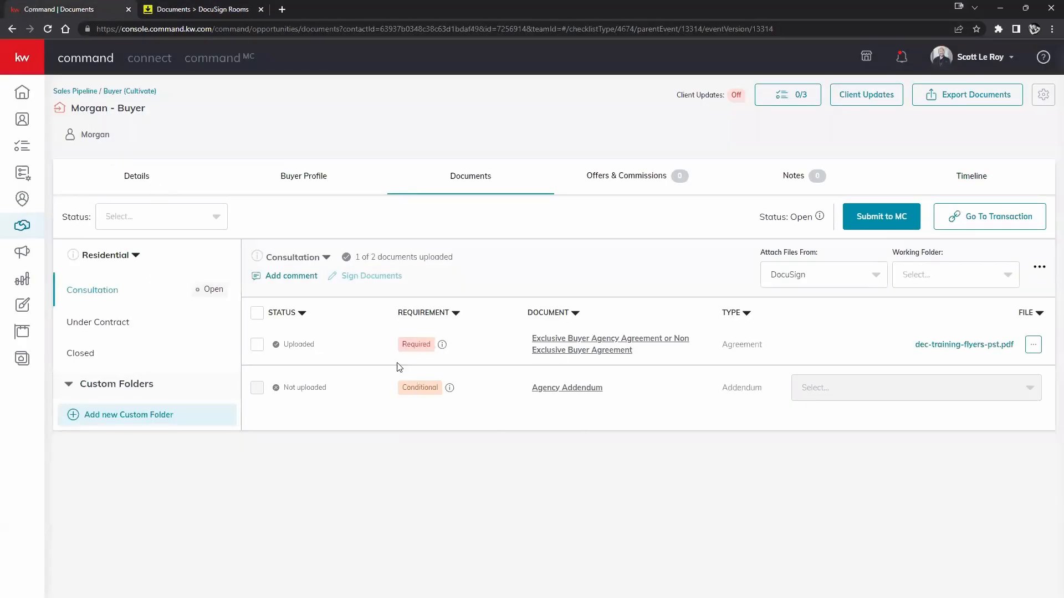
pyautogui.moveTo(72, 107); pyautogui.dragTo(153, 115)
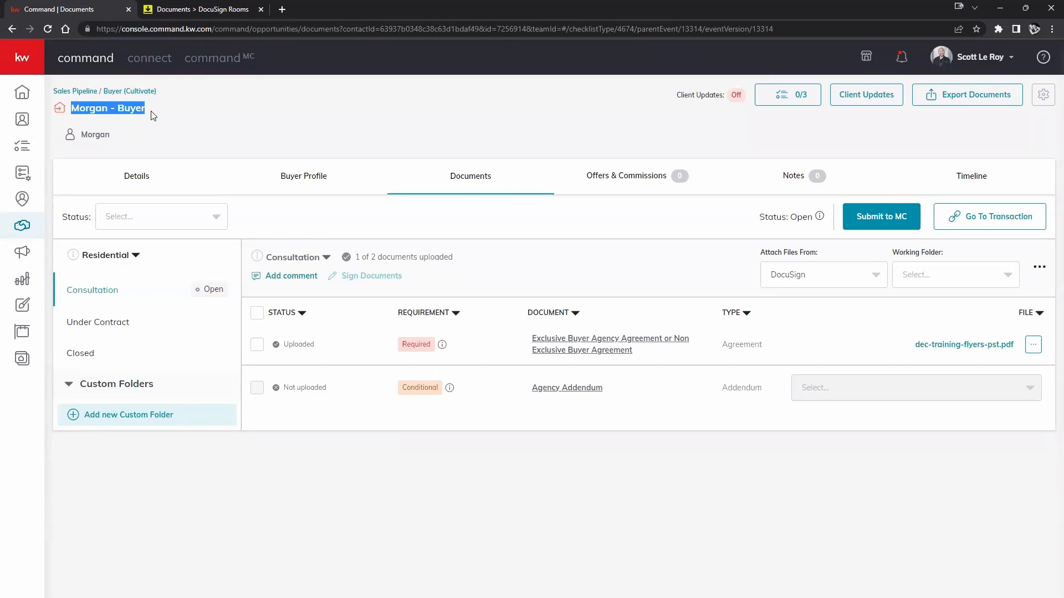
pyautogui.click(197, 10)
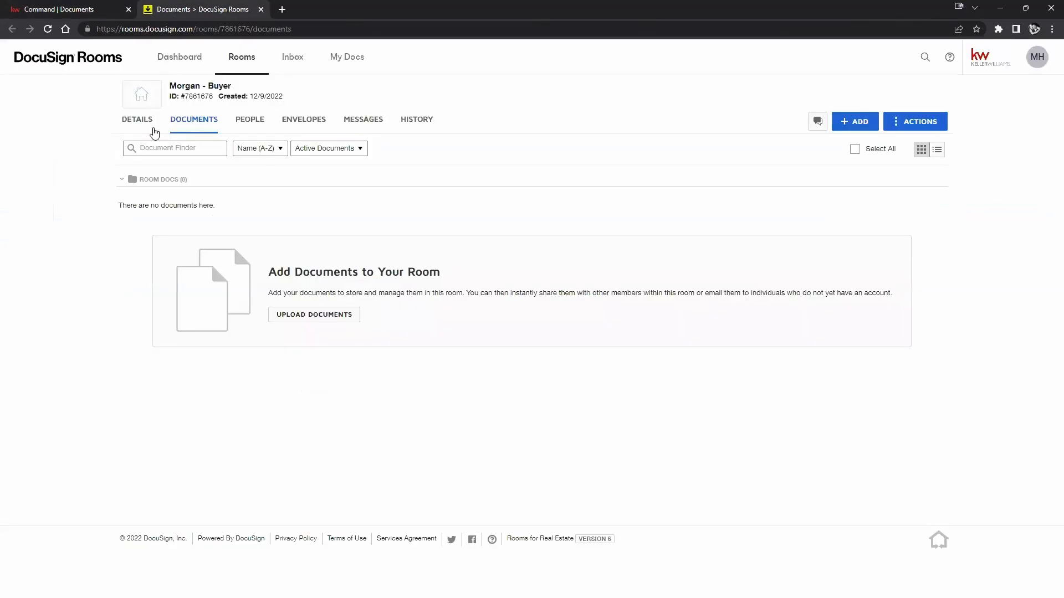
pyautogui.moveTo(171, 86); pyautogui.dragTo(227, 83)
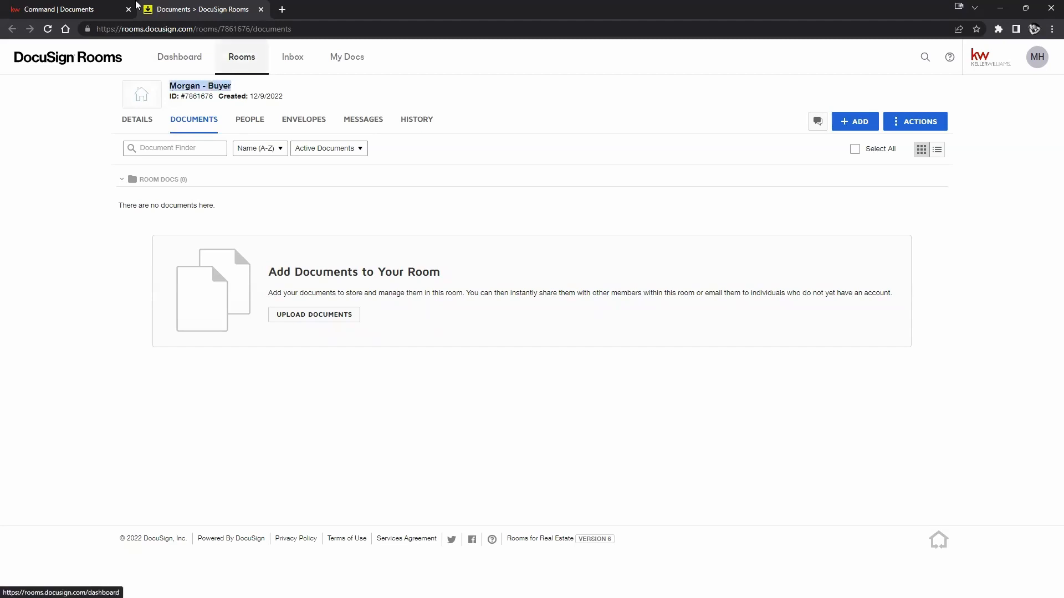
pyautogui.click(62, 8)
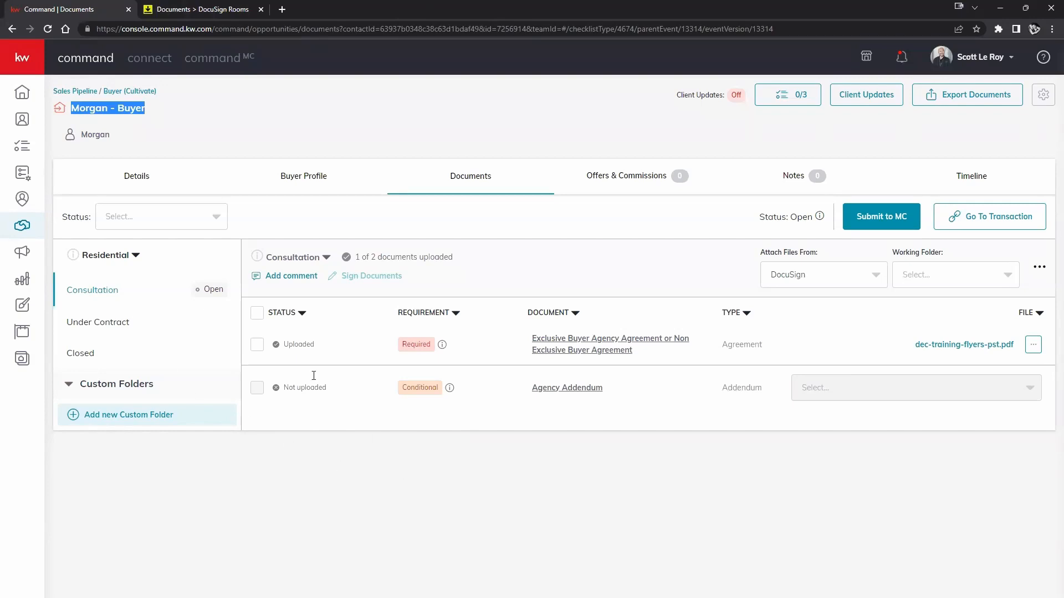
pyautogui.click(138, 182)
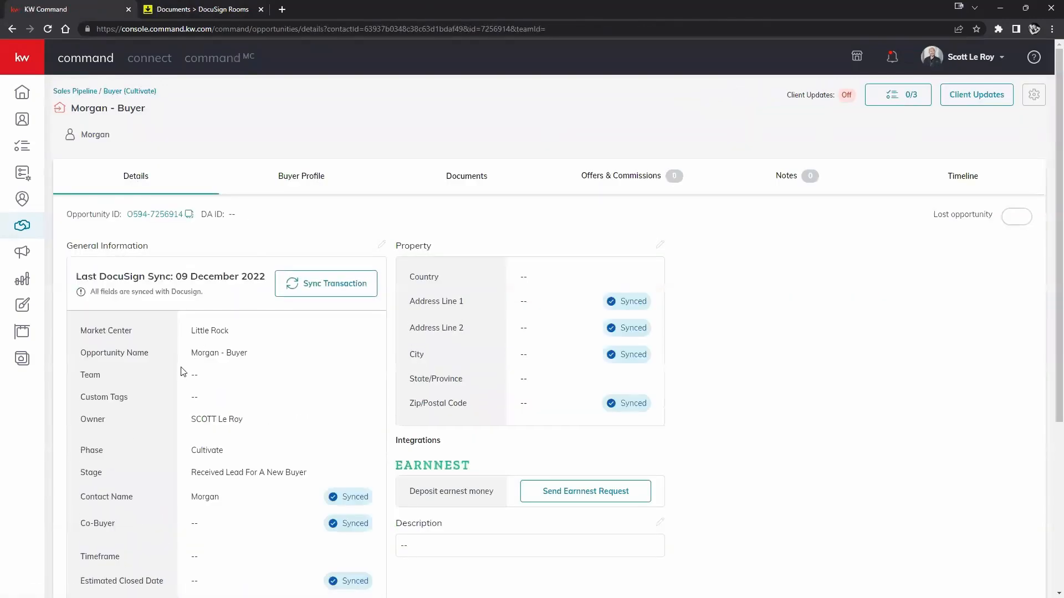
pyautogui.scroll(-2, 228, 281)
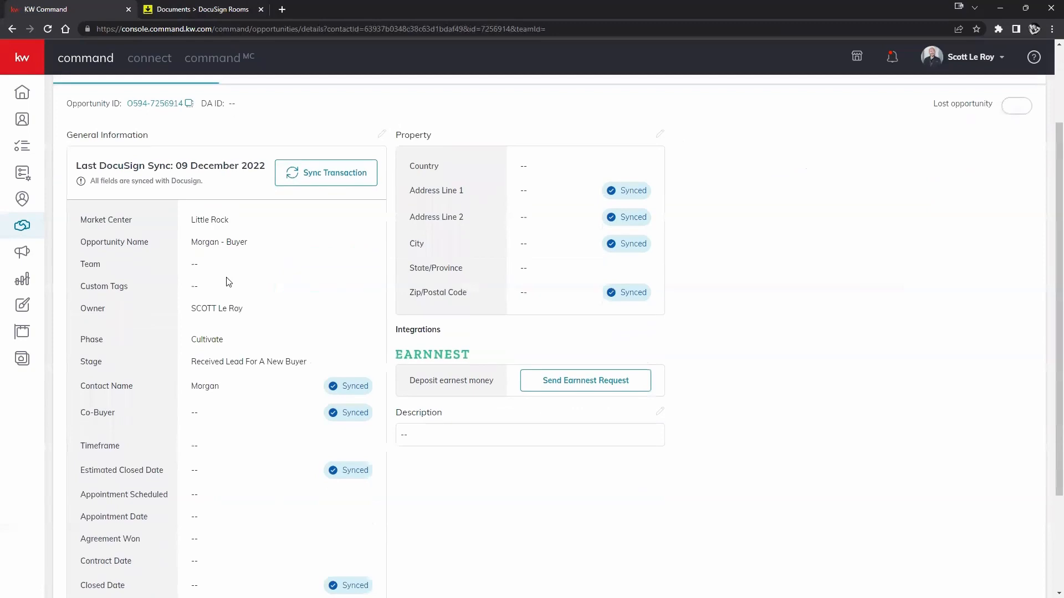
pyautogui.click(195, 10)
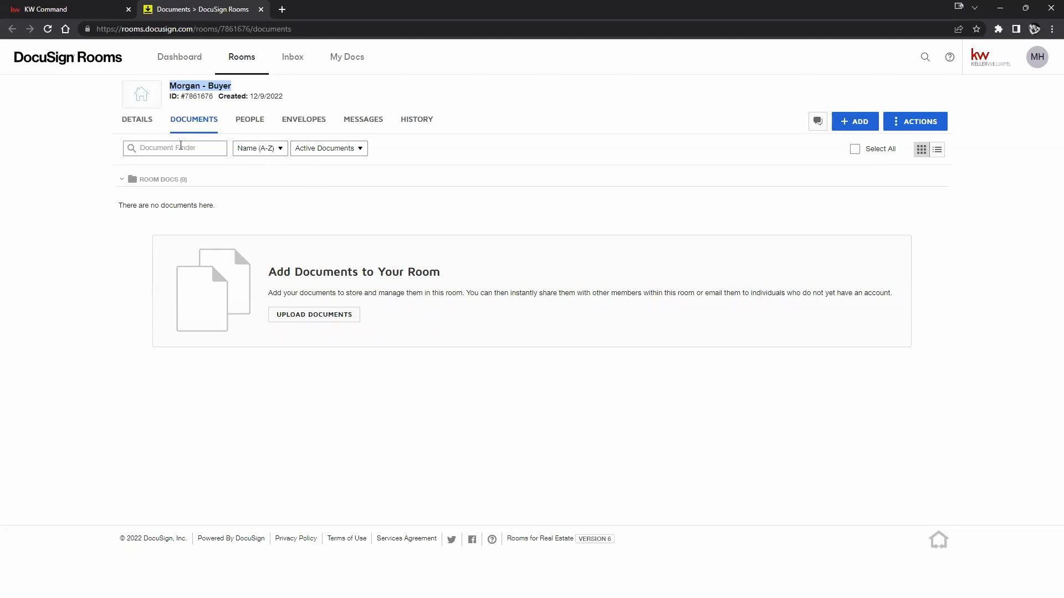
pyautogui.click(127, 124)
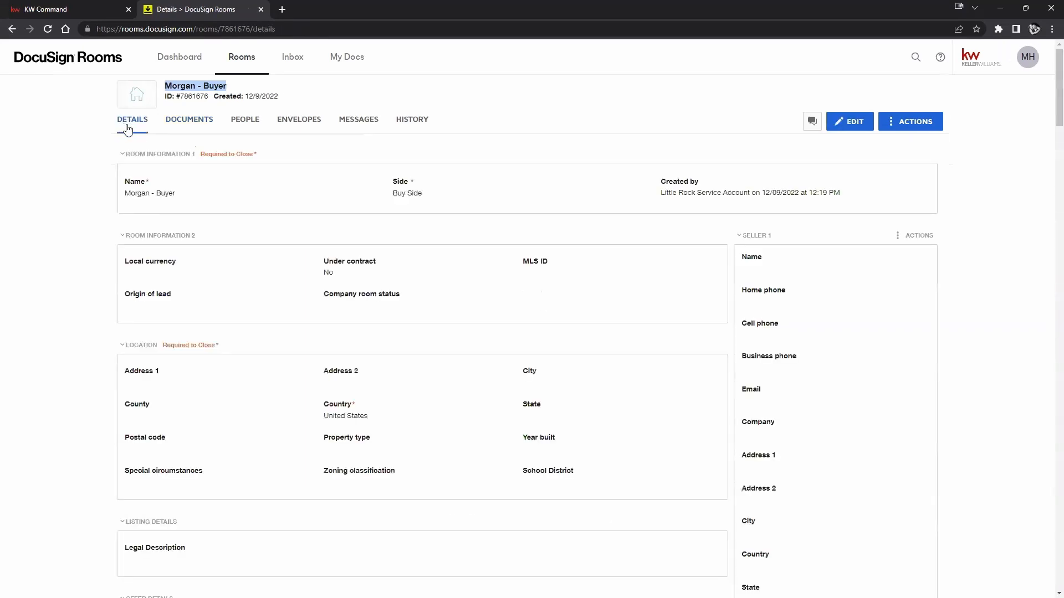
pyautogui.click(127, 192)
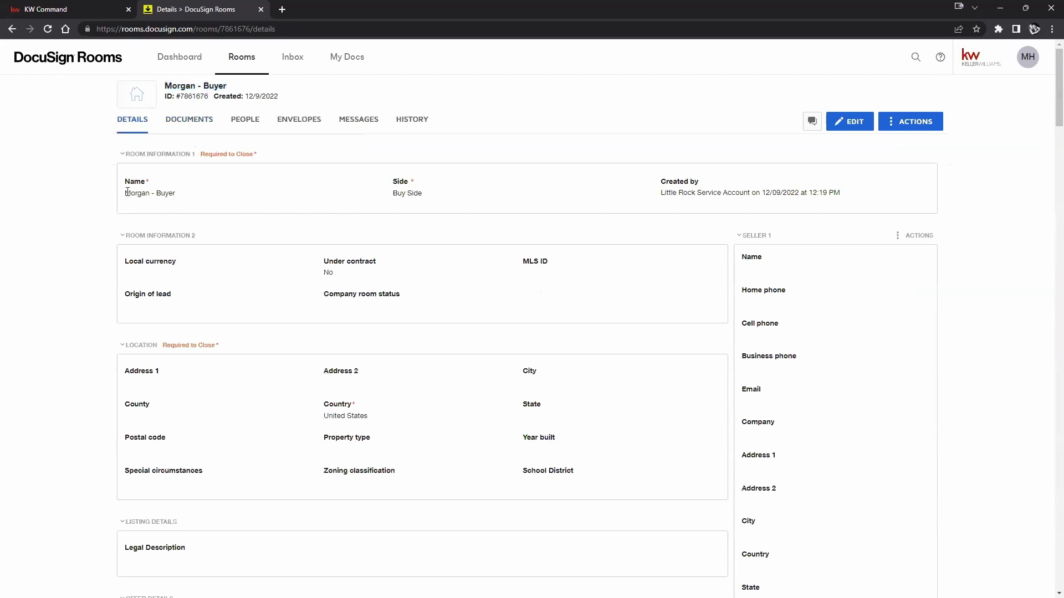
pyautogui.moveTo(124, 194); pyautogui.dragTo(177, 196)
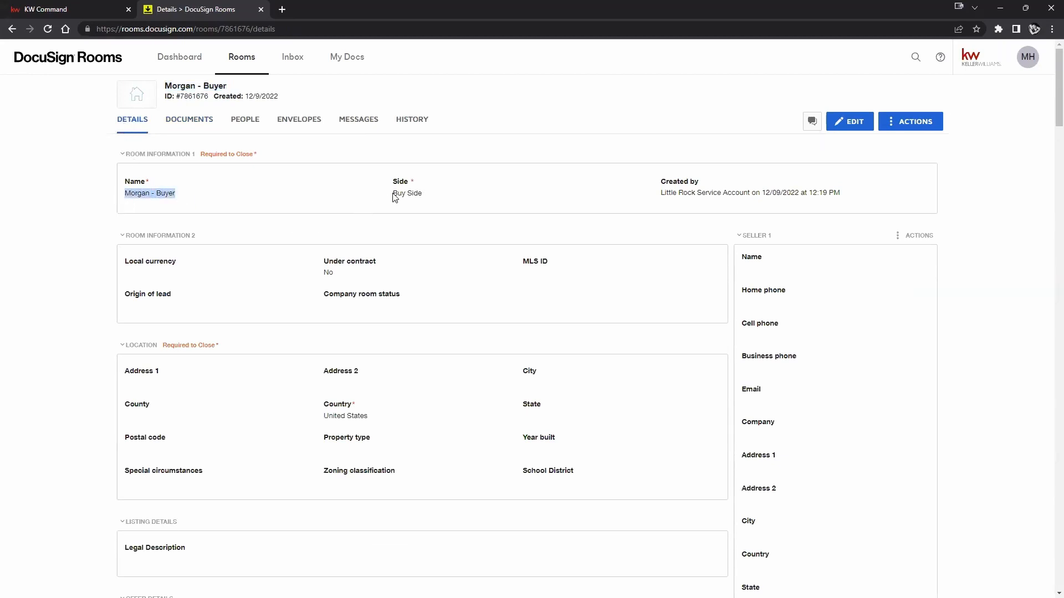
pyautogui.moveTo(395, 195); pyautogui.dragTo(424, 194)
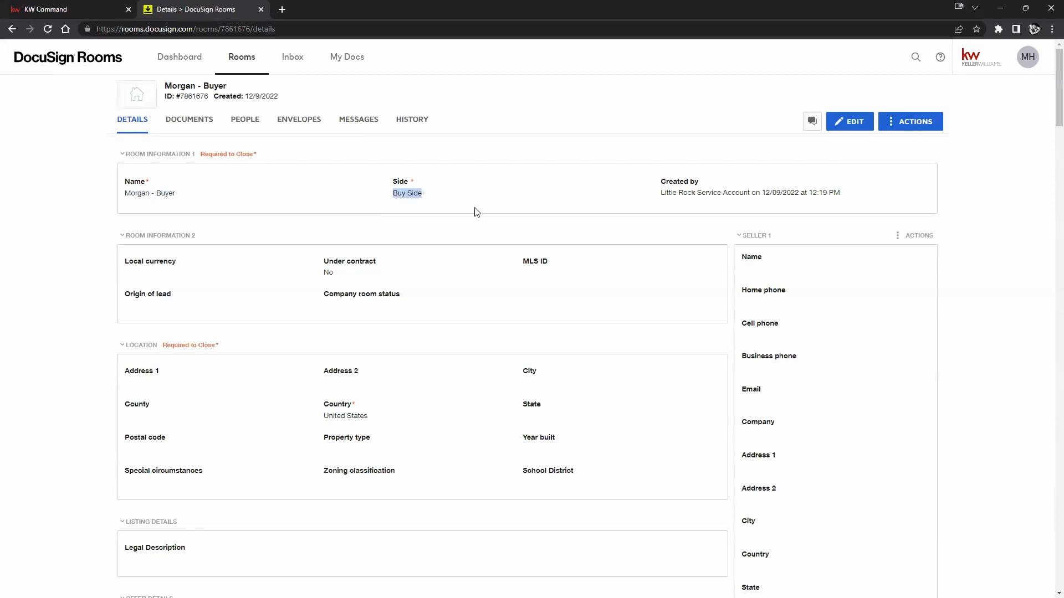
pyautogui.moveTo(665, 192); pyautogui.dragTo(703, 191)
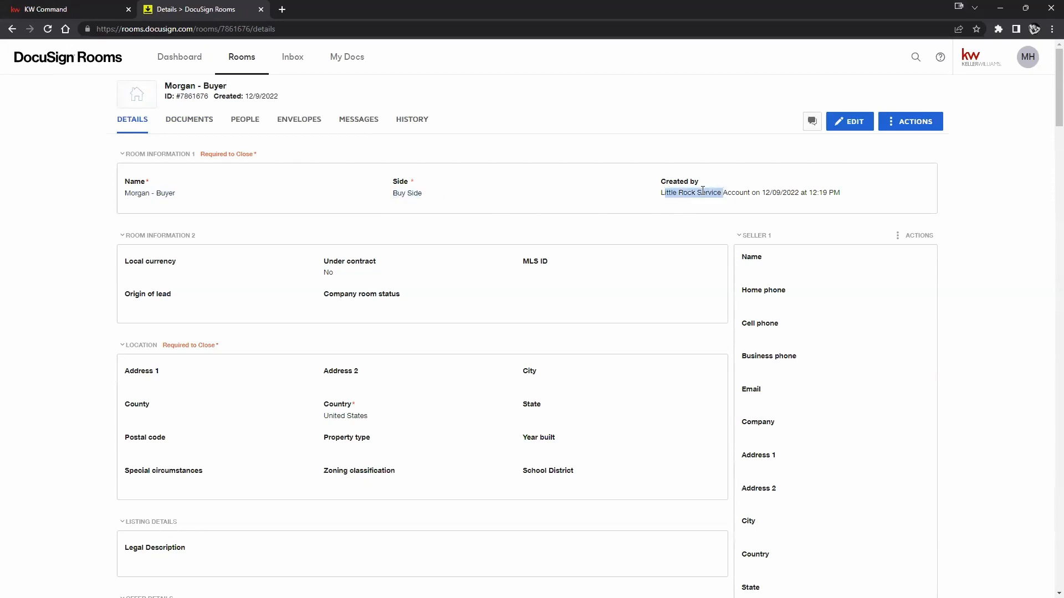
pyautogui.scroll(-5, 625, 224)
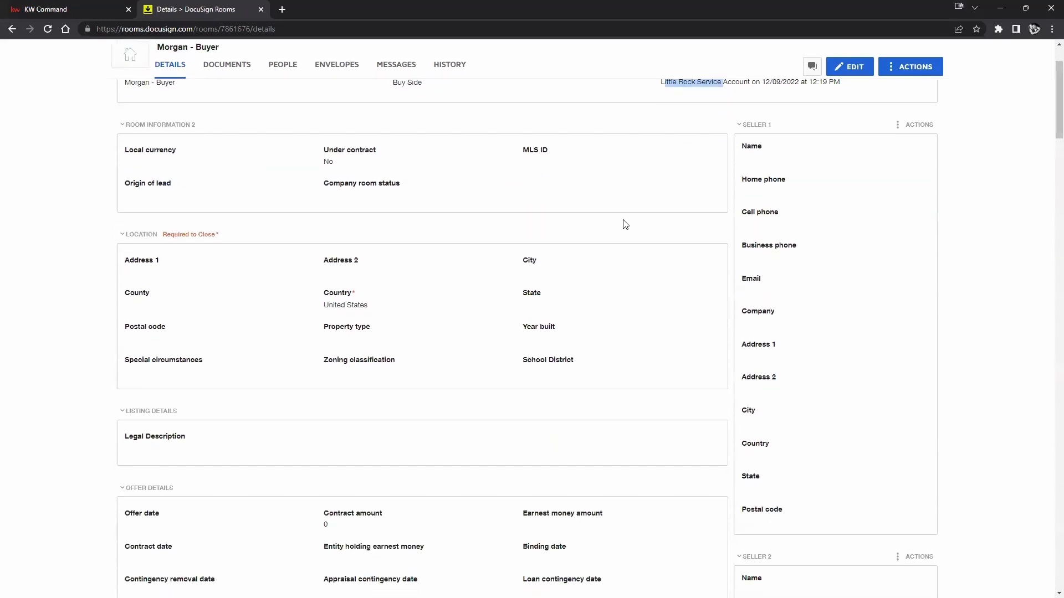
pyautogui.scroll(-4, 625, 224)
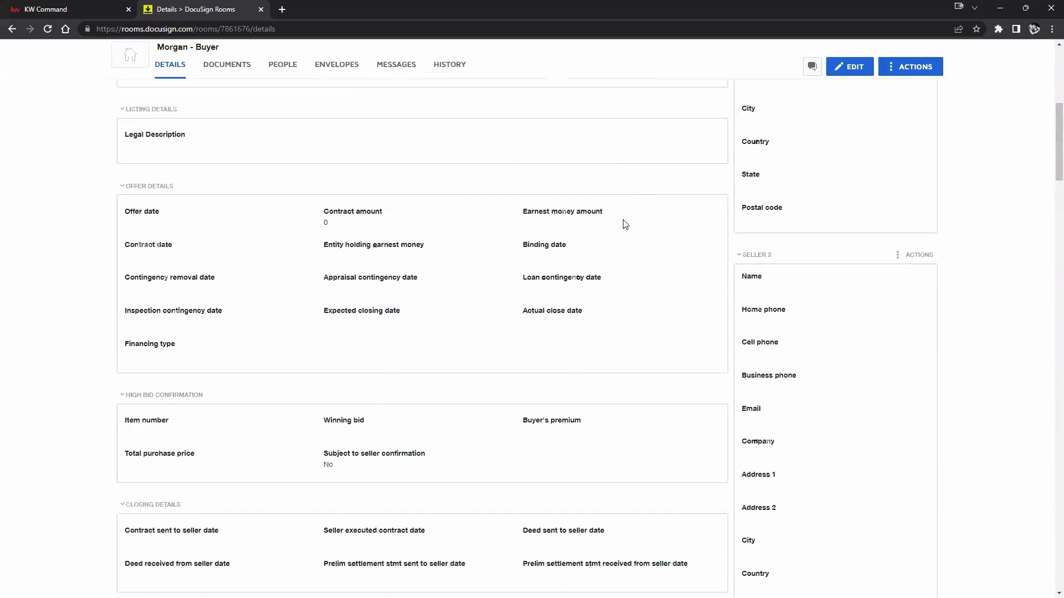
pyautogui.scroll(-10, 761, 163)
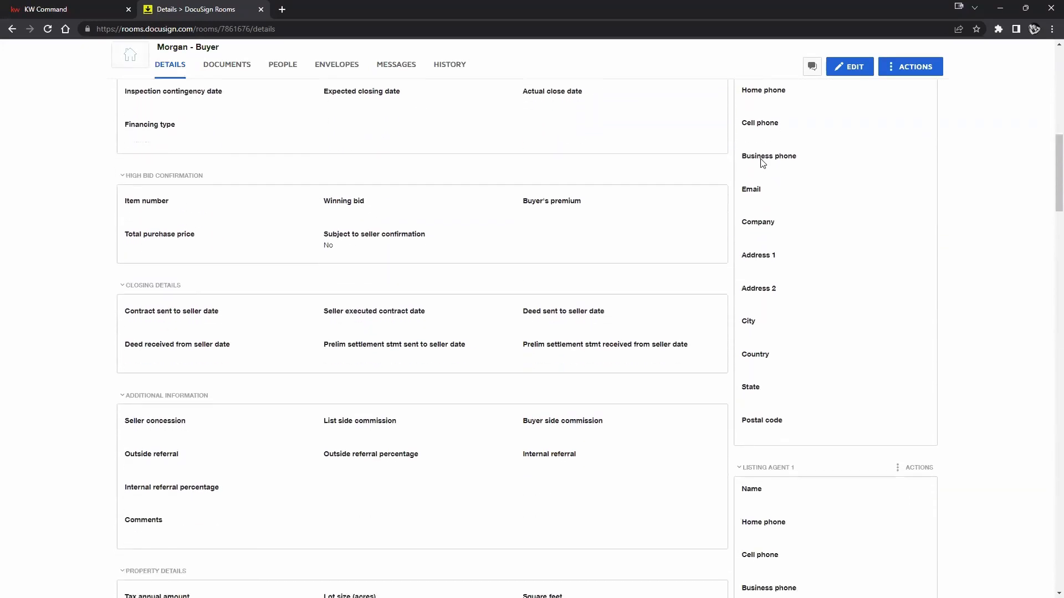
pyautogui.scroll(-12, 761, 163)
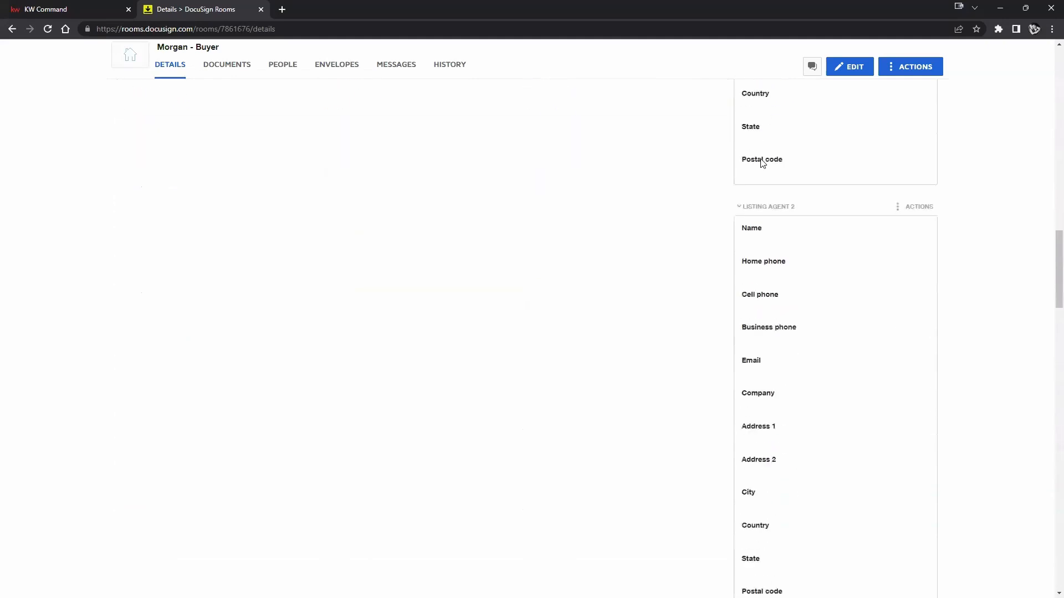
pyautogui.scroll(-1, 760, 163)
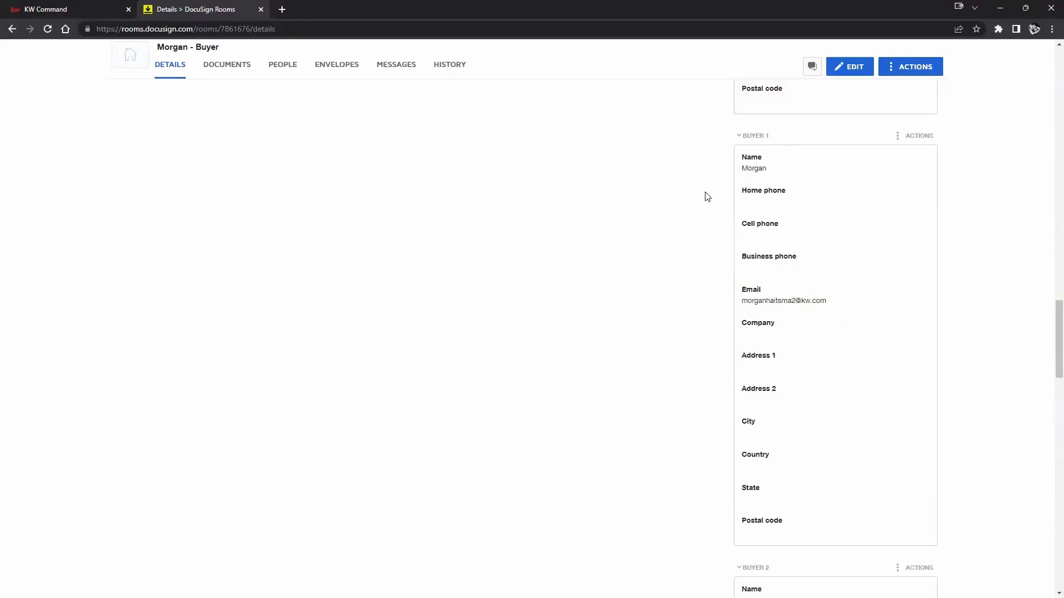
pyautogui.scroll(-11, 743, 293)
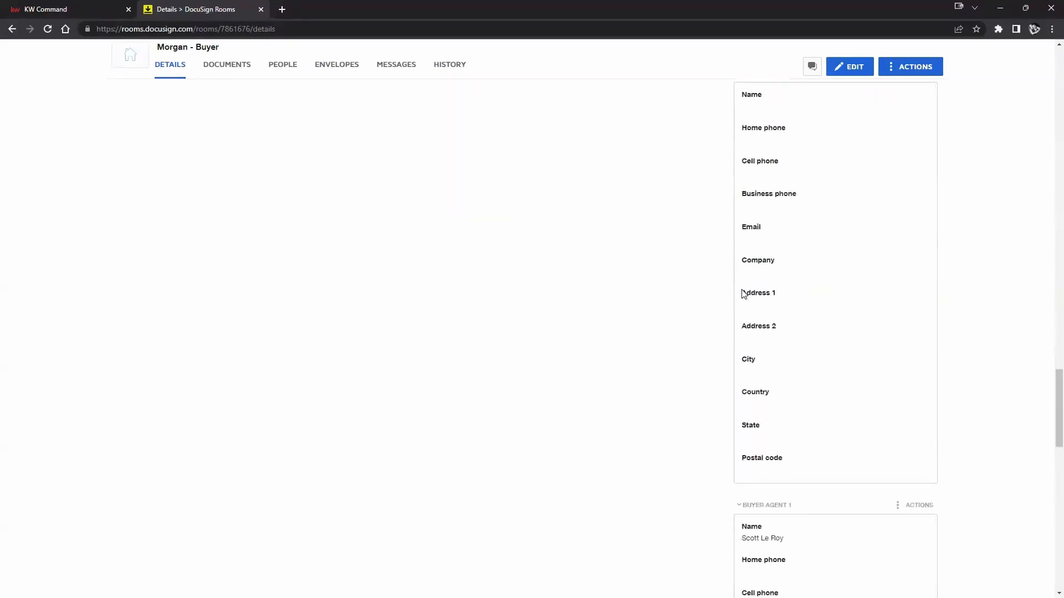
pyautogui.scroll(-3, 744, 293)
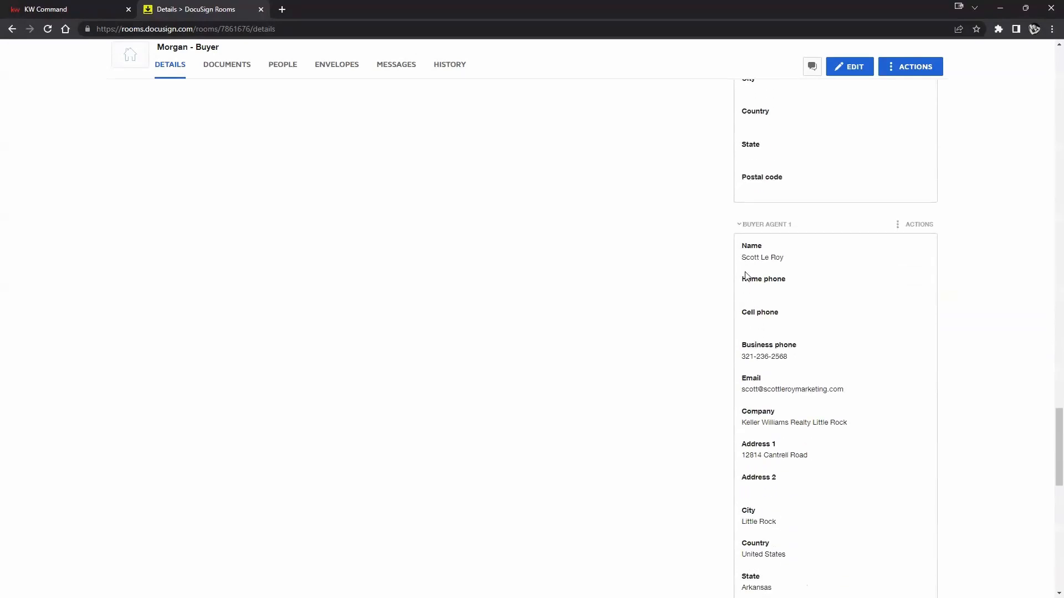
pyautogui.scroll(-2, 743, 275)
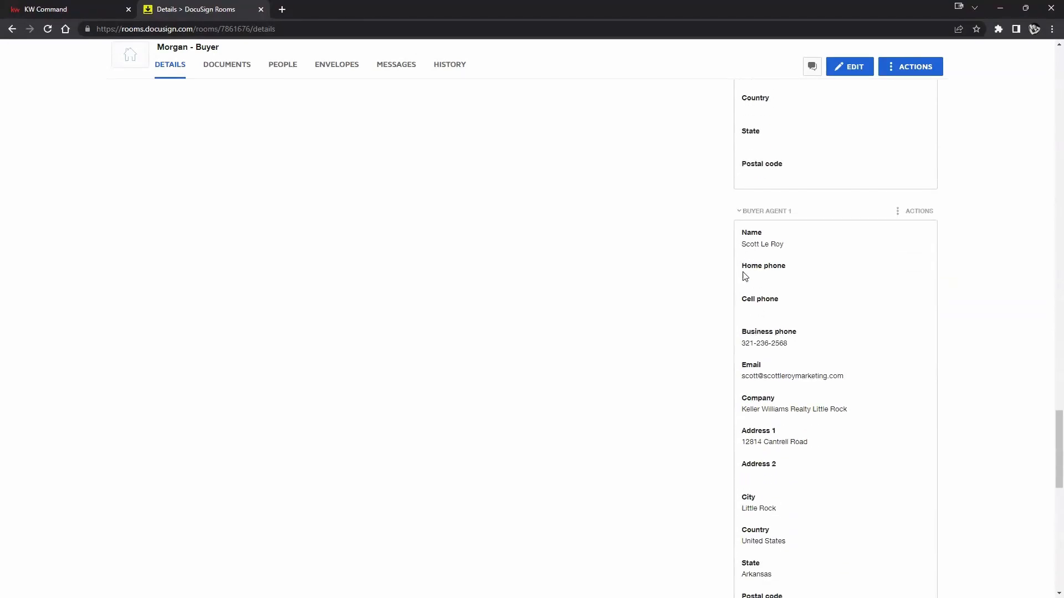
pyautogui.scroll(-3, 704, 438)
pyautogui.scroll(18, 703, 442)
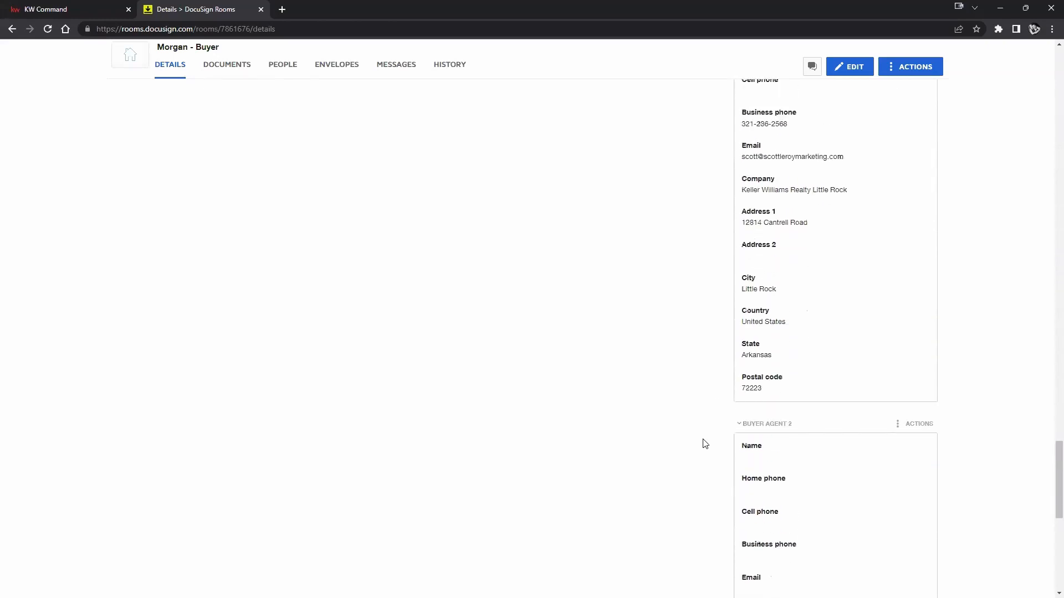
pyautogui.scroll(13, 615, 350)
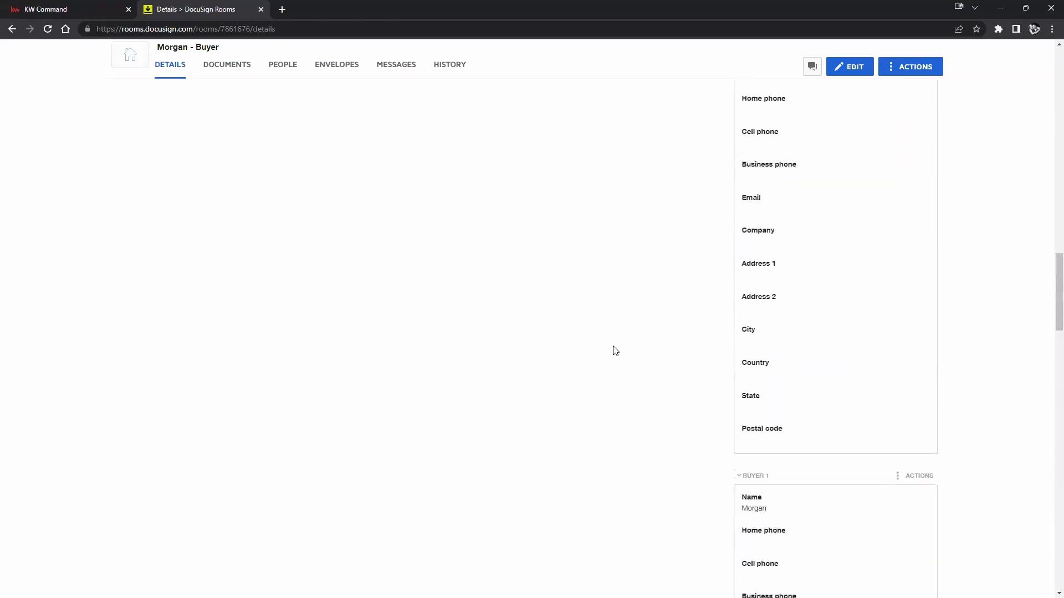
pyautogui.scroll(5, 615, 350)
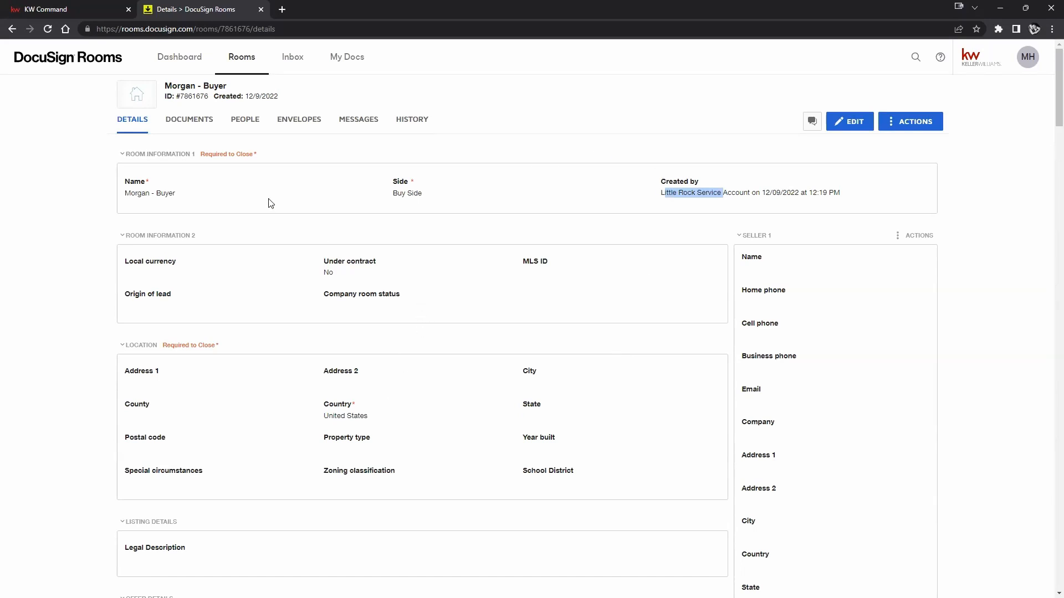
pyautogui.click(184, 122)
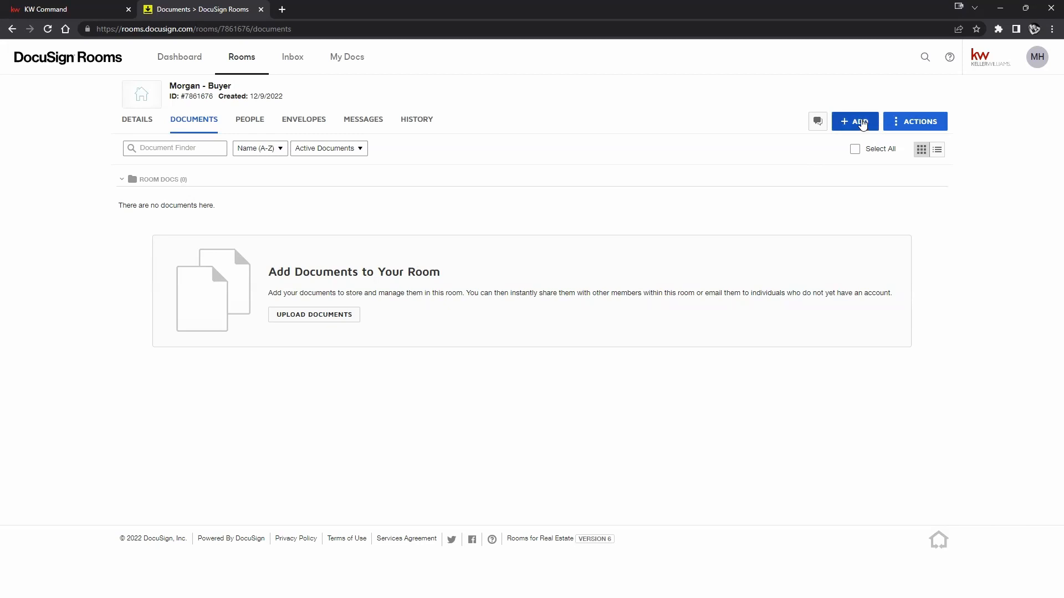
# Upload Dec Training Flyers PST from the computer's Downloads folder into the room's documents.
pyautogui.click(861, 122)
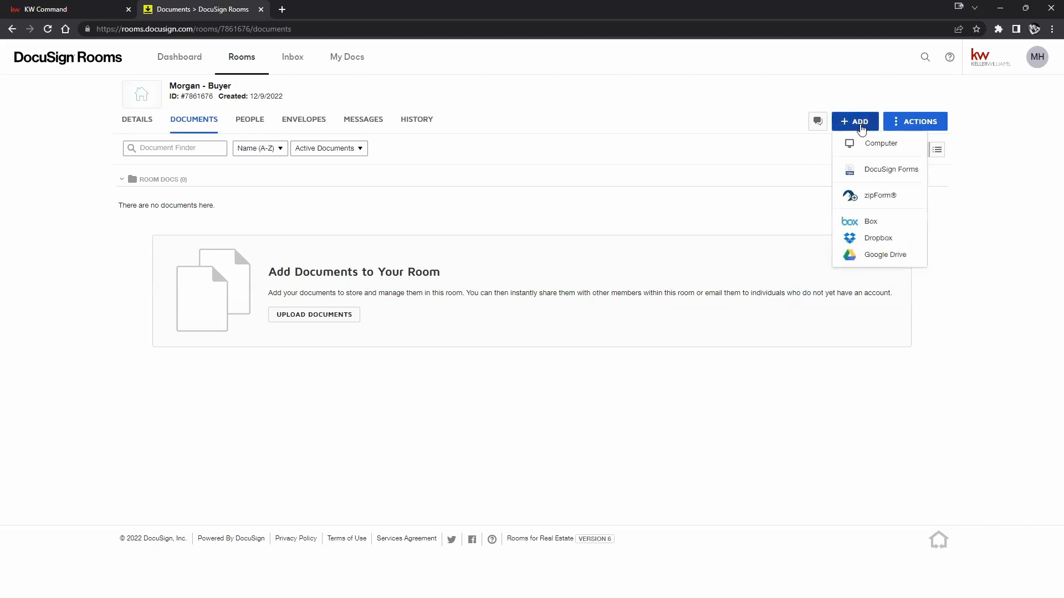
pyautogui.click(880, 146)
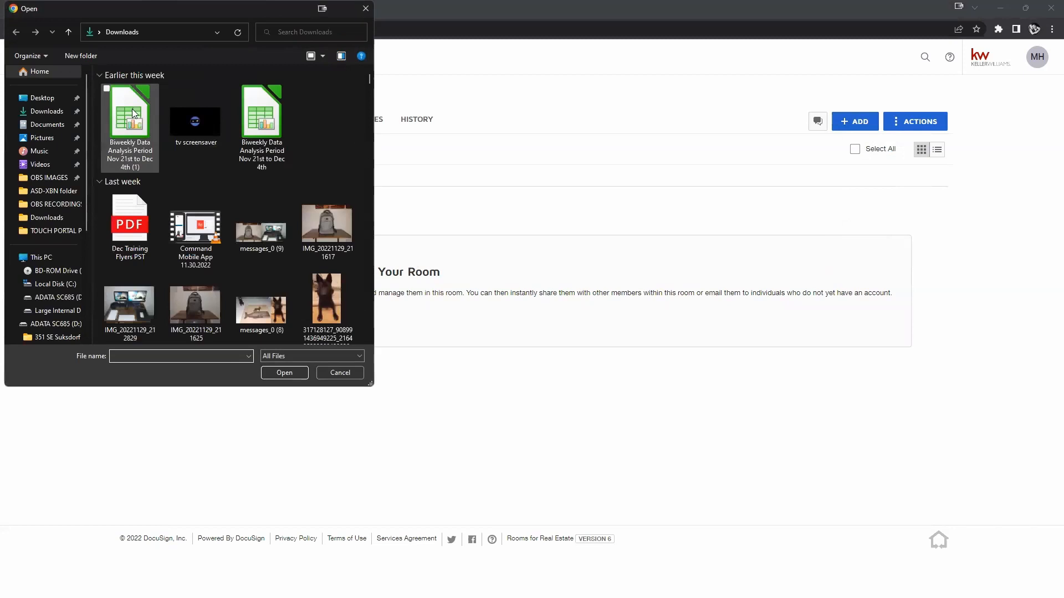
pyautogui.click(128, 224)
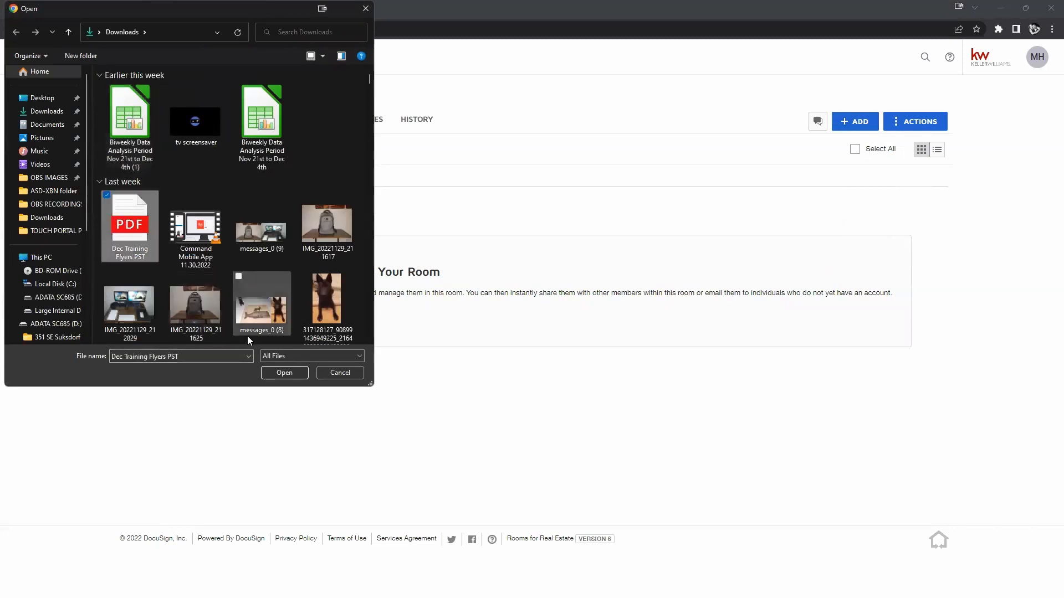
pyautogui.click(271, 371)
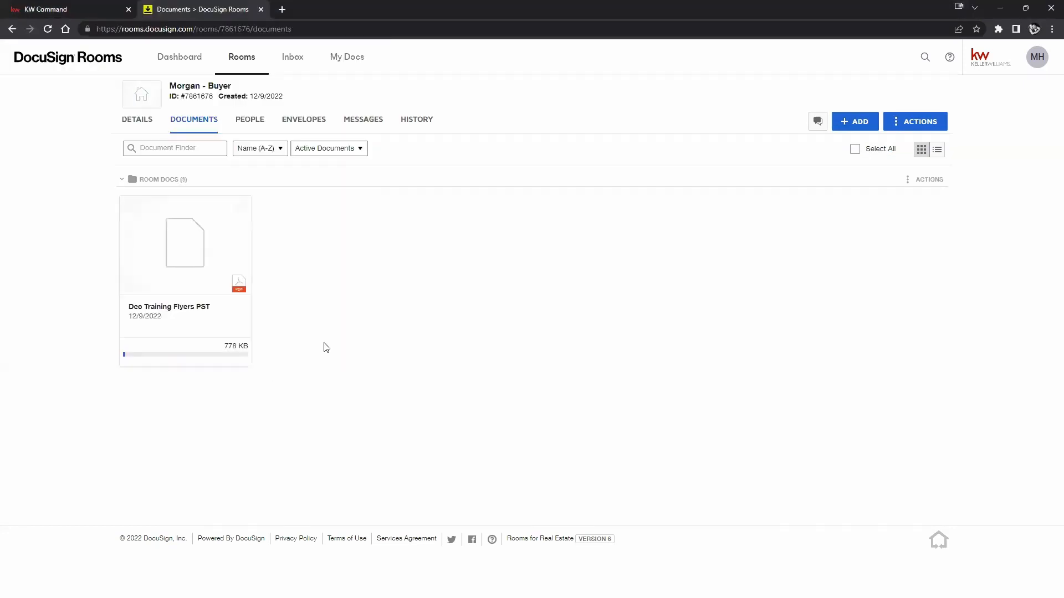
pyautogui.click(857, 123)
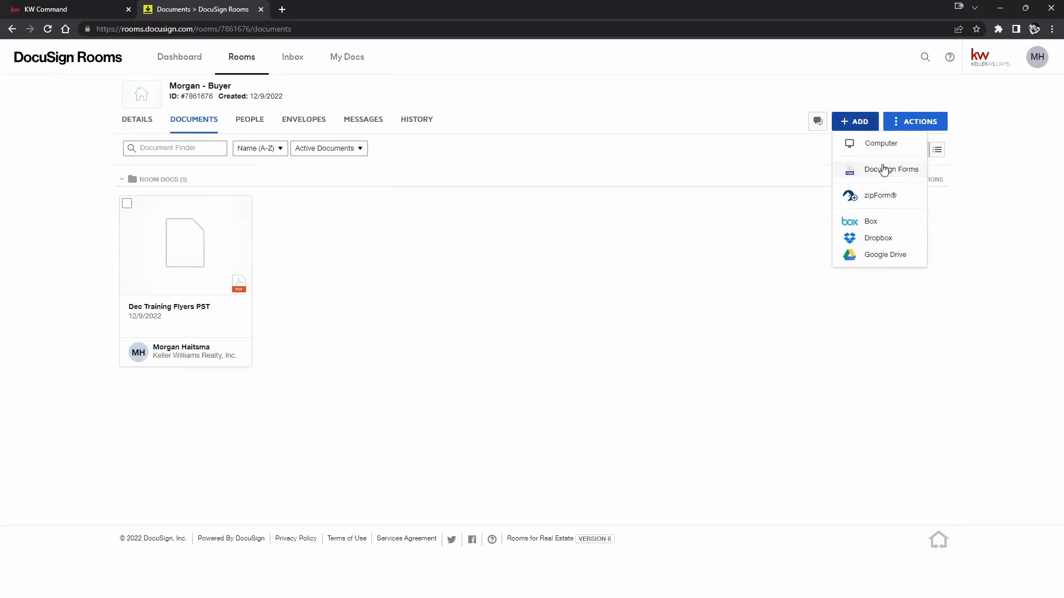
pyautogui.click(649, 235)
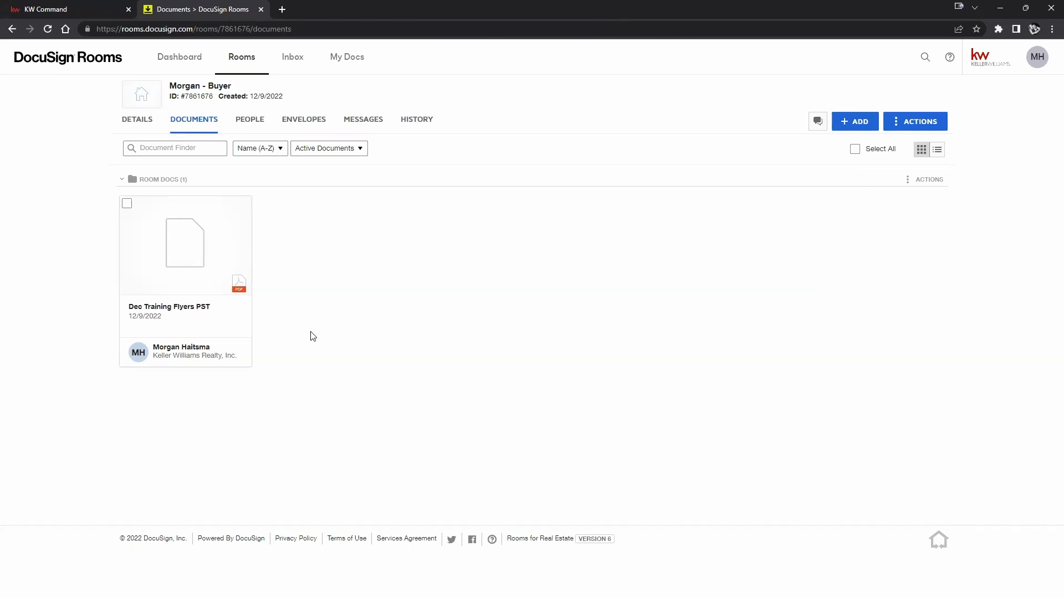
pyautogui.click(69, 8)
# Attach Dec Training Flyers PST.pdf from Room Docs to the Agency Addendum.
pyautogui.scroll(2, 272, 208)
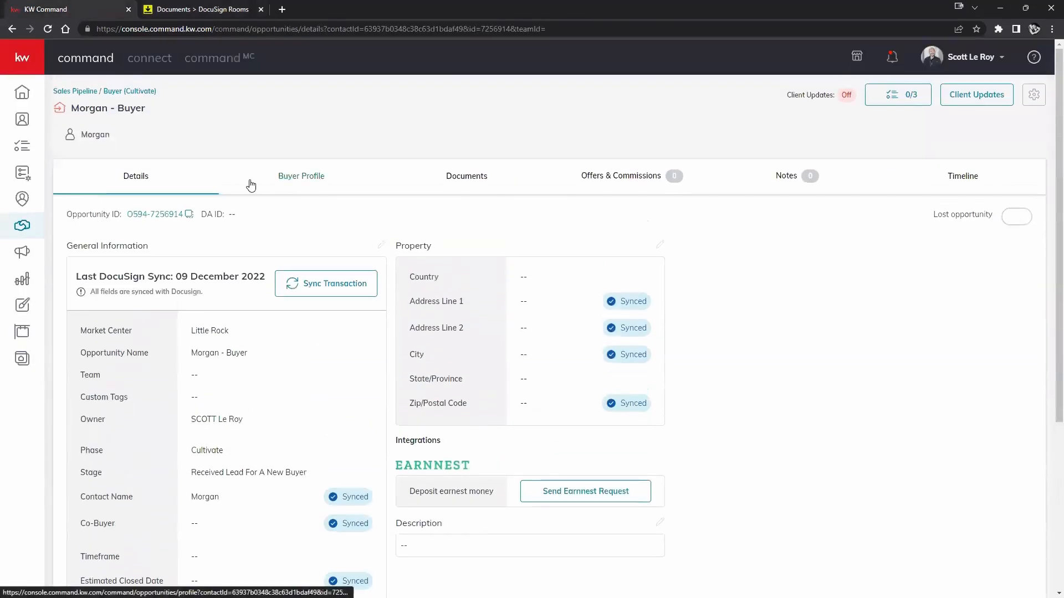
pyautogui.click(506, 176)
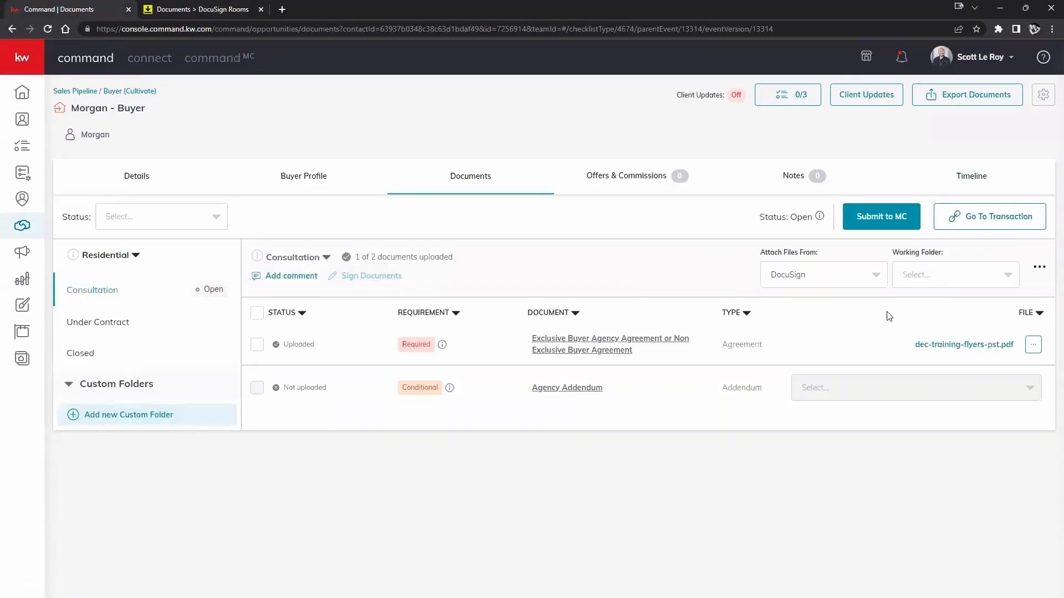
pyautogui.click(938, 287)
pyautogui.click(921, 302)
pyautogui.click(1020, 388)
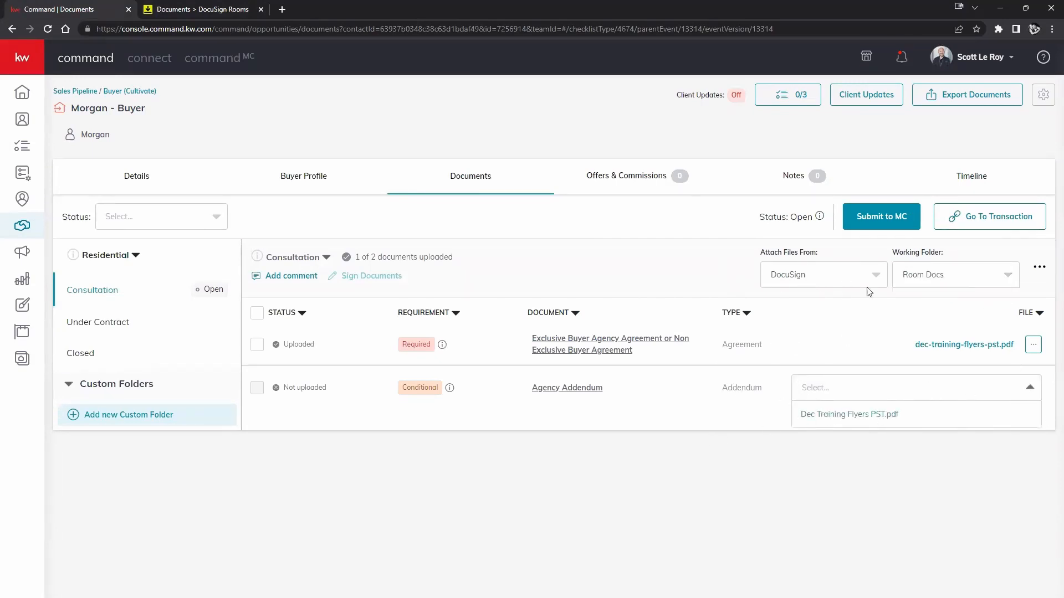
pyautogui.click(855, 415)
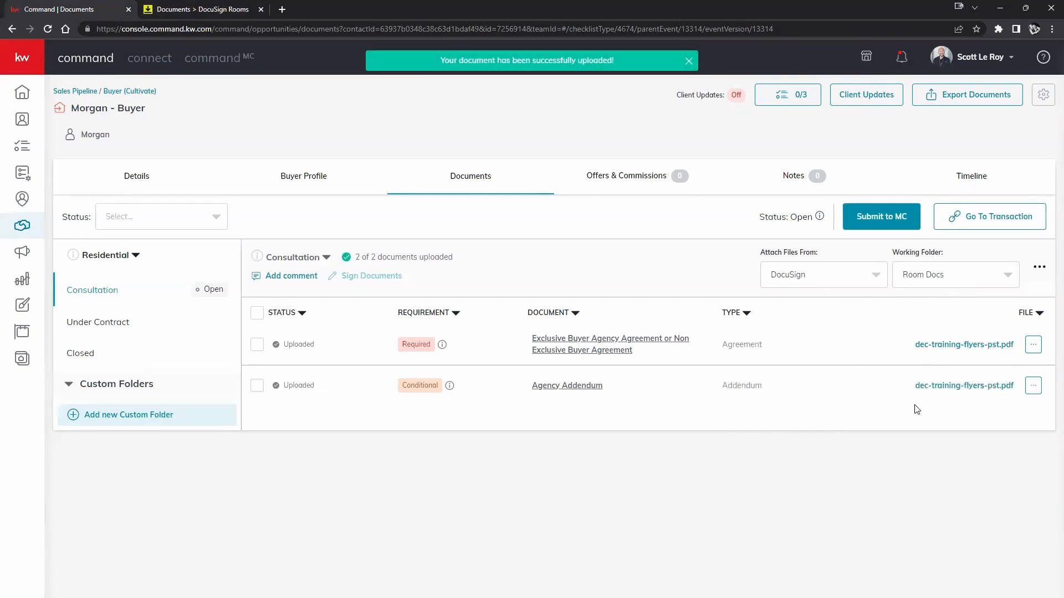
# Remove the flyer from the Agency Addendum and return to the DocuSign Rooms documents.
pyautogui.click(225, 13)
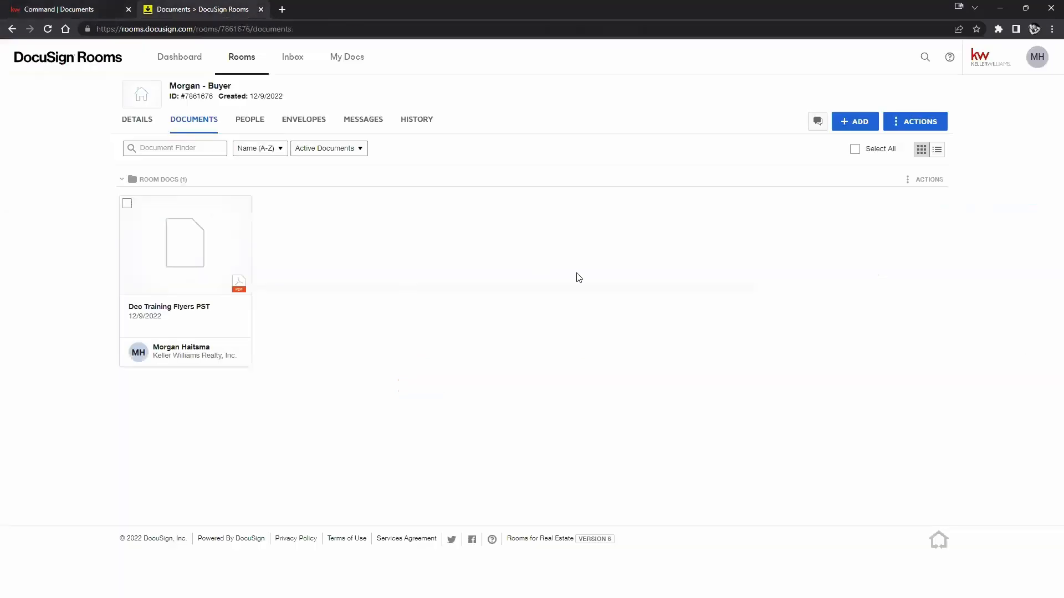
pyautogui.click(15, 6)
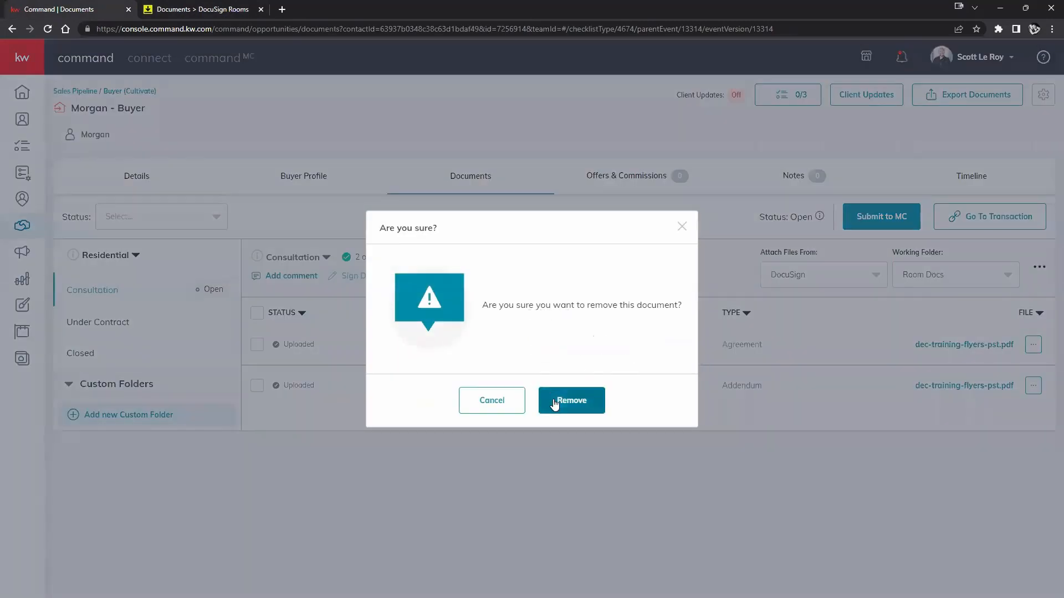
pyautogui.click(554, 400)
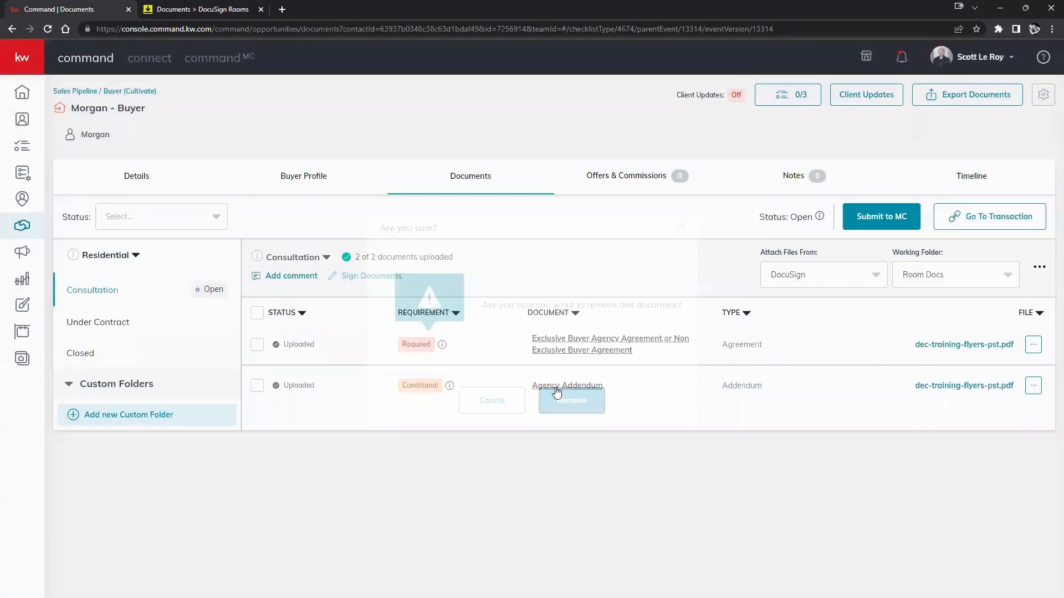
pyautogui.click(171, 10)
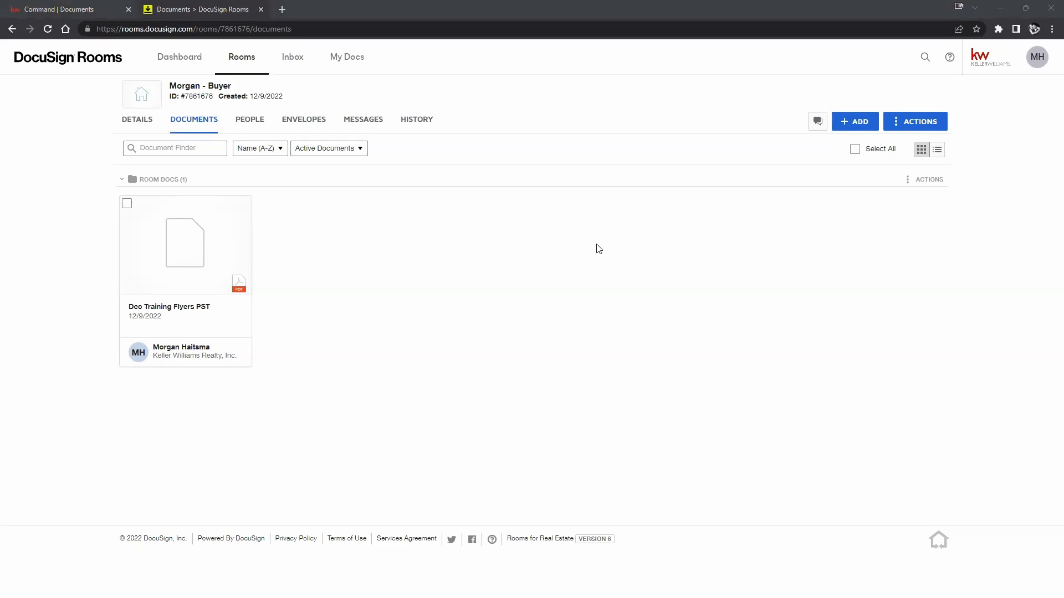
# Add the CAR - Blank Amendment Addendum from DocuSign Forms to the room.
pyautogui.click(849, 125)
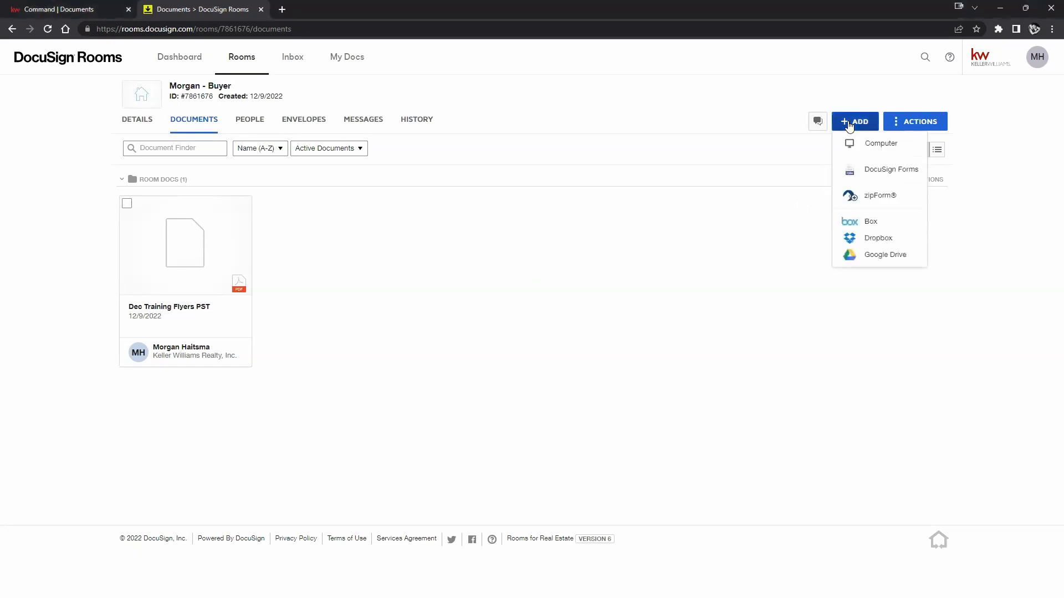
pyautogui.click(894, 172)
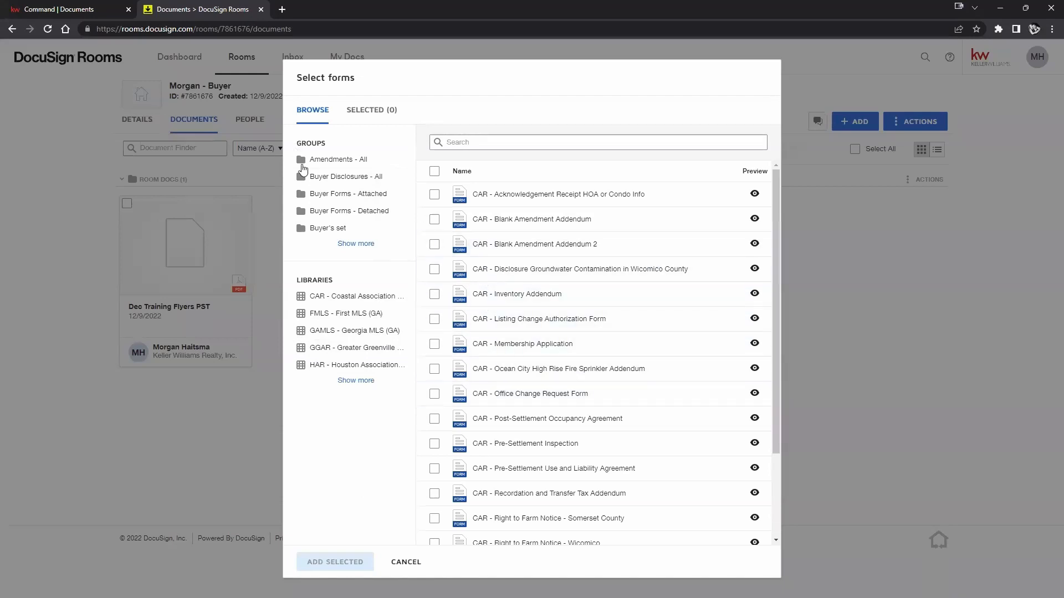
pyautogui.click(349, 380)
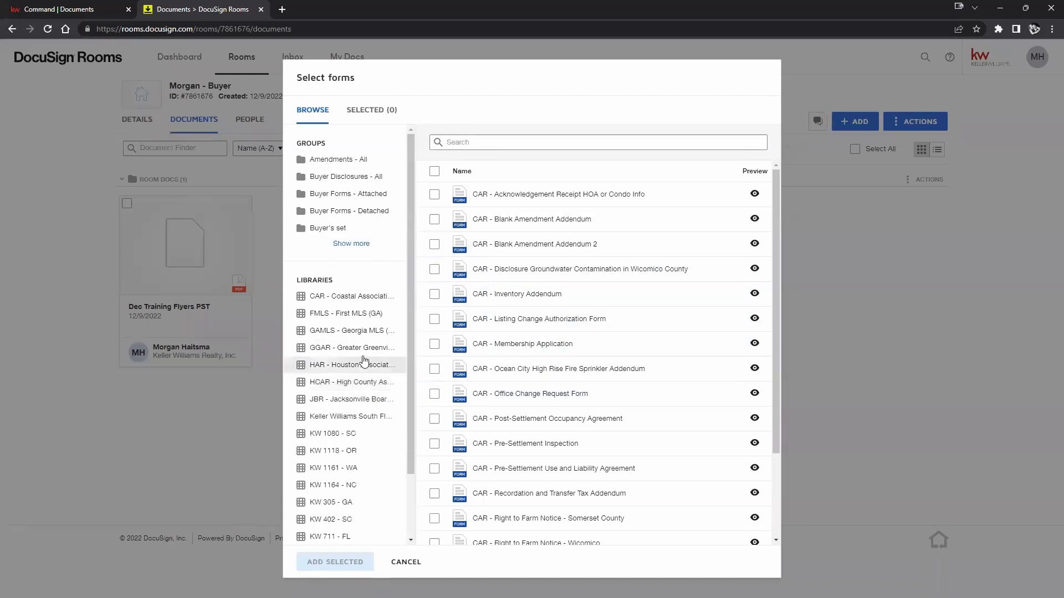
pyautogui.click(354, 245)
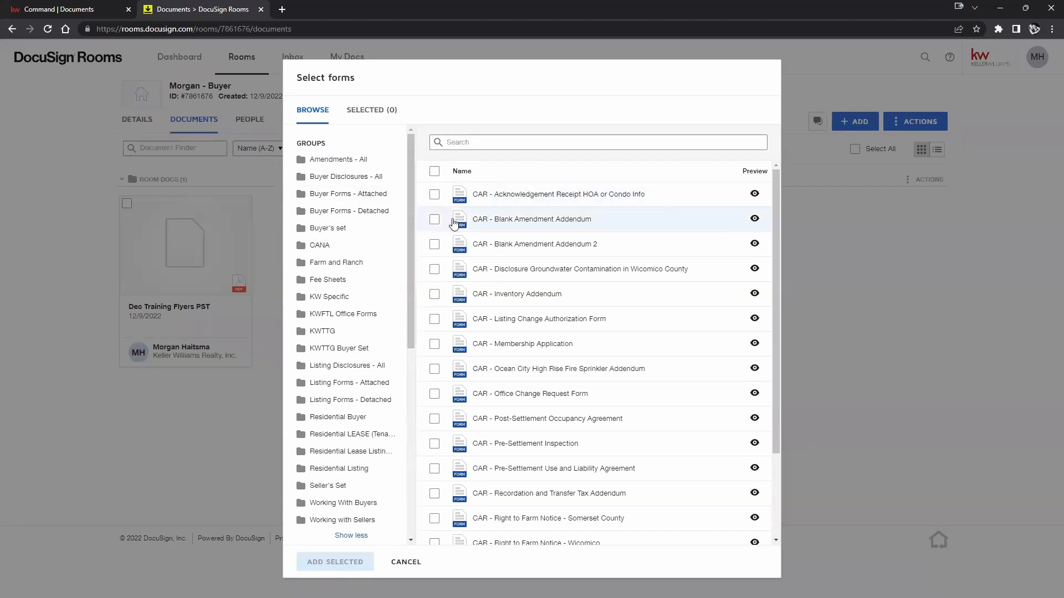
pyautogui.click(434, 220)
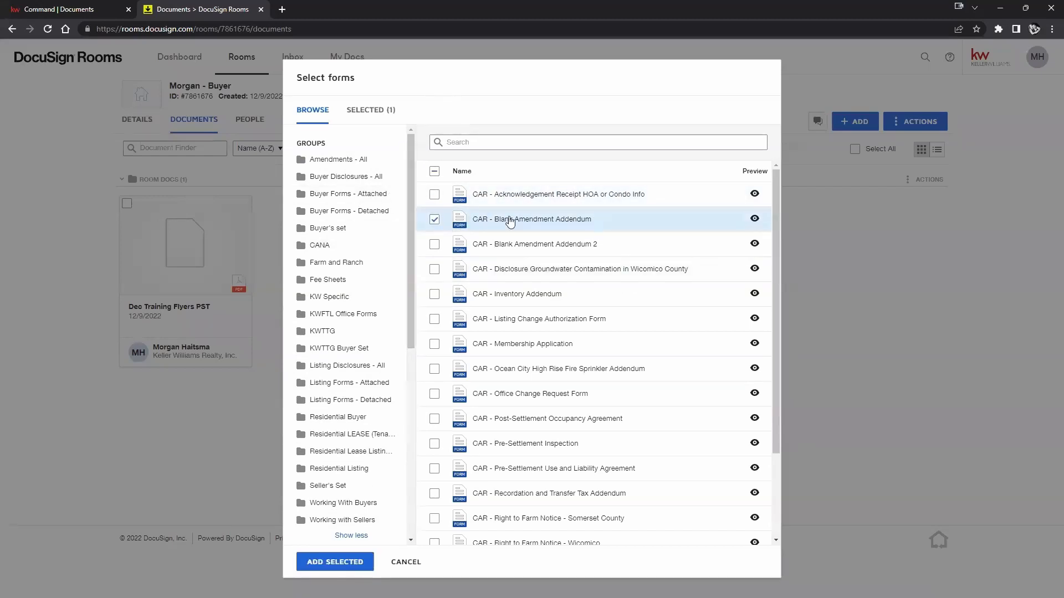
pyautogui.click(335, 561)
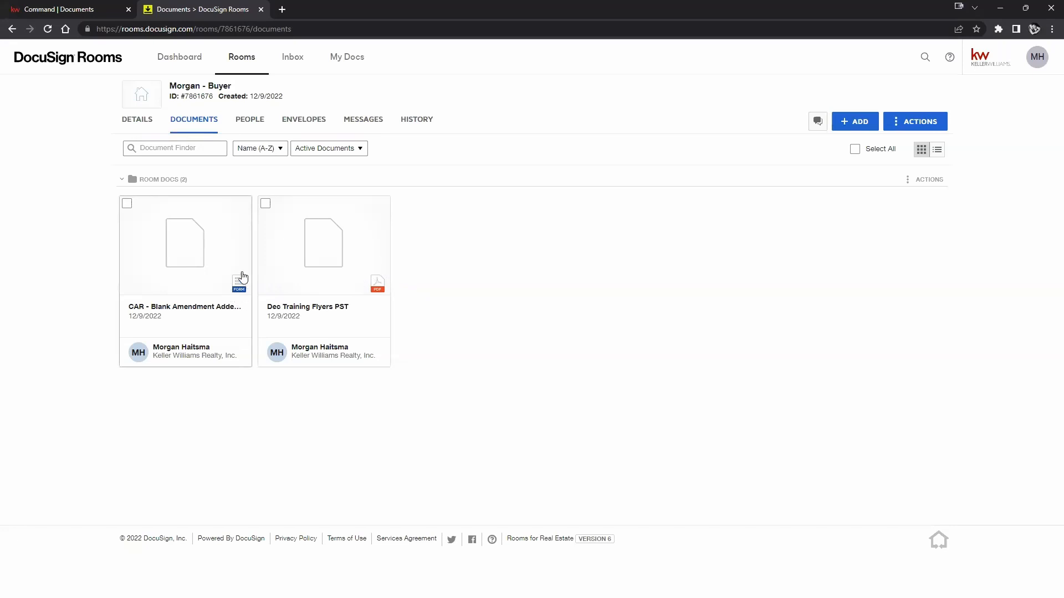
# Enter 123 Main St as the property on the Blank Amendment Addendum, then save and close it.
pyautogui.click(196, 275)
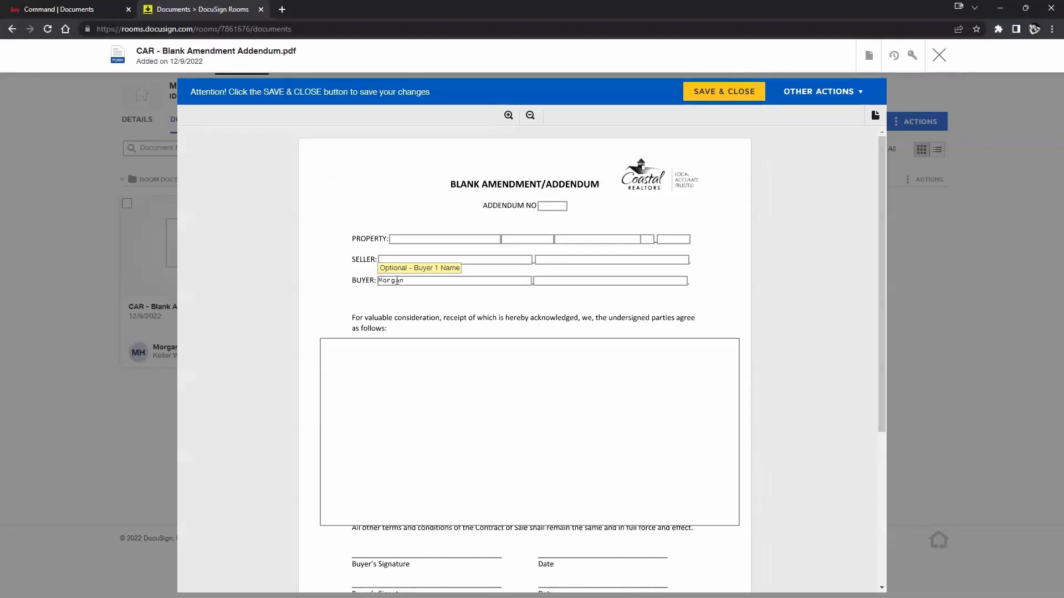
pyautogui.click(456, 243)
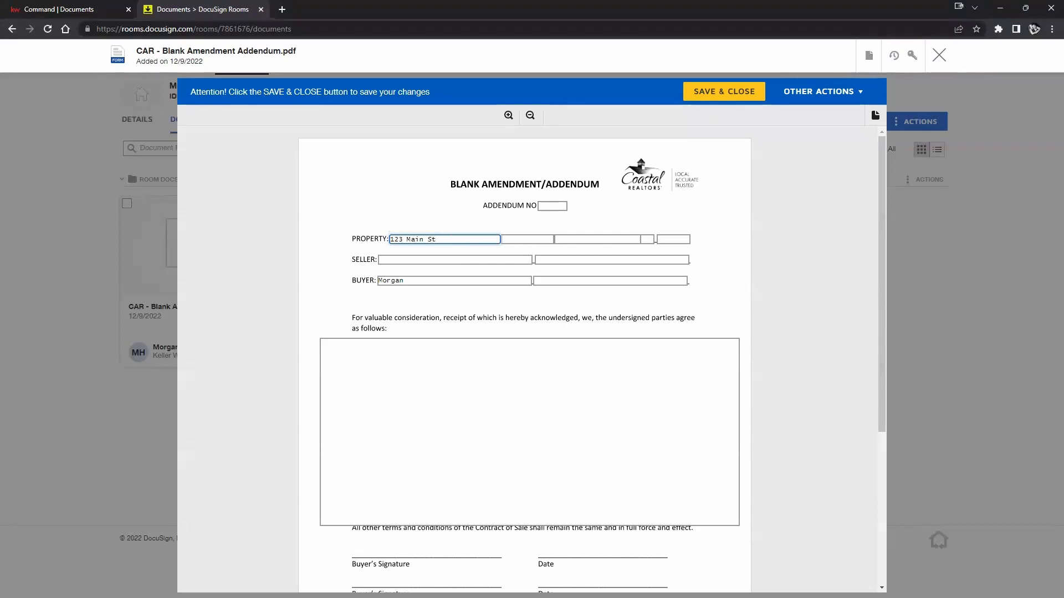
pyautogui.click(724, 92)
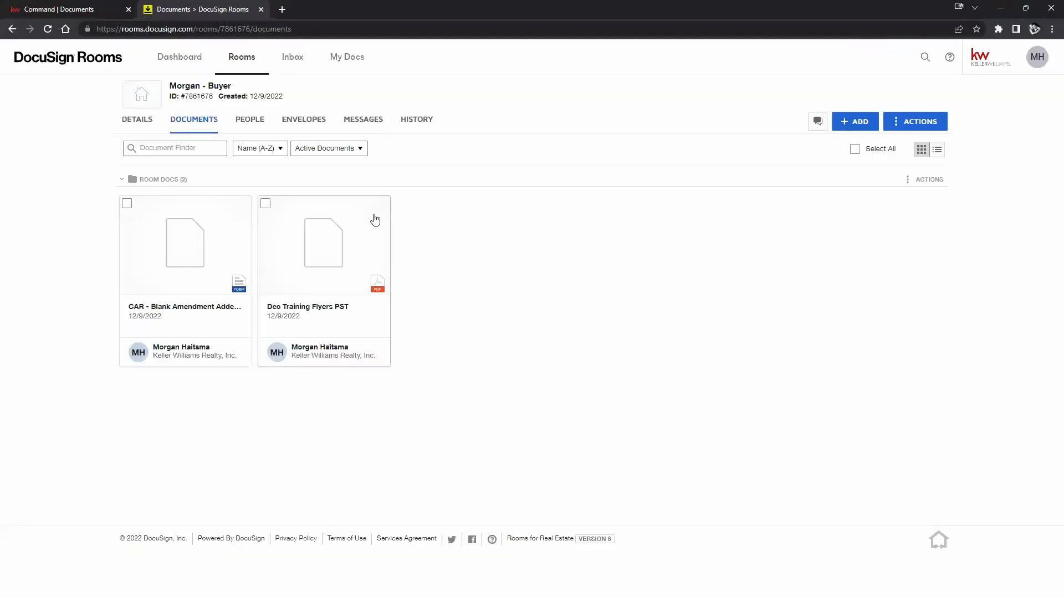
# Create an envelope from the Blank Amendment Addendum, leaving all recipient roles unchecked.
pyautogui.click(128, 207)
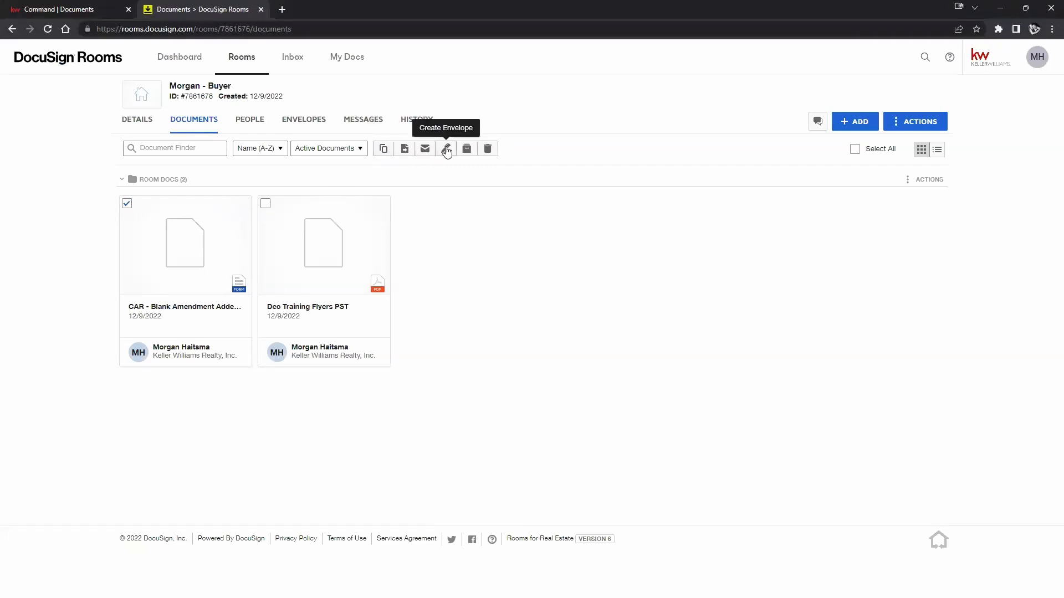
pyautogui.click(447, 150)
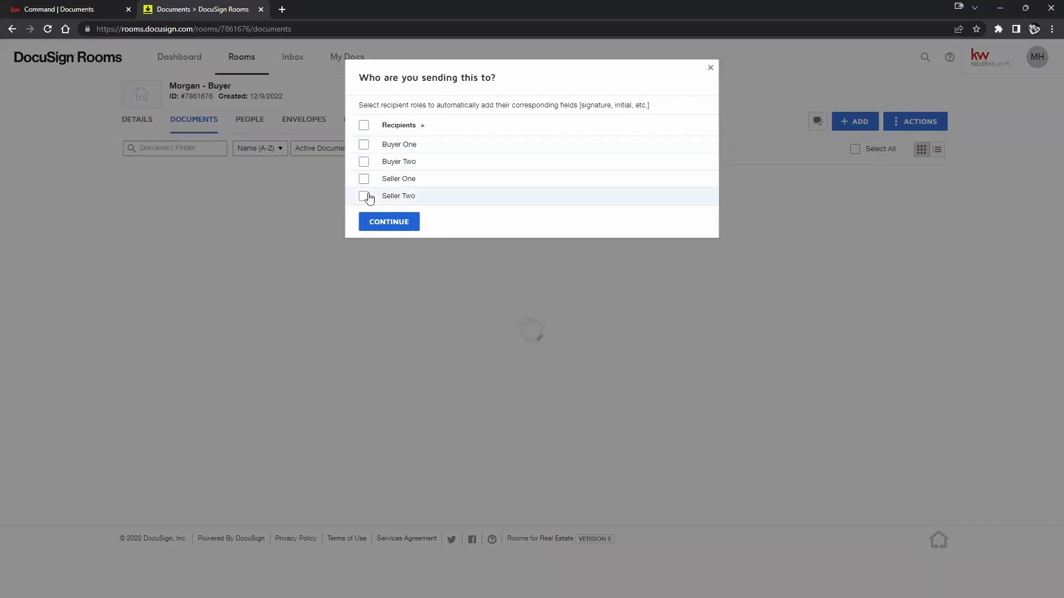
pyautogui.click(363, 146)
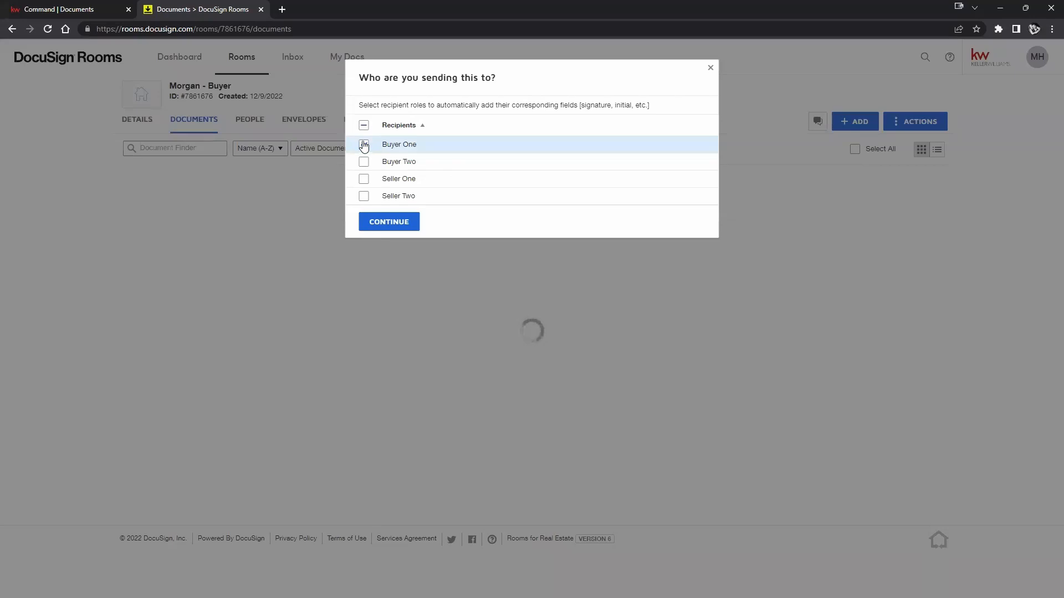
pyautogui.click(364, 149)
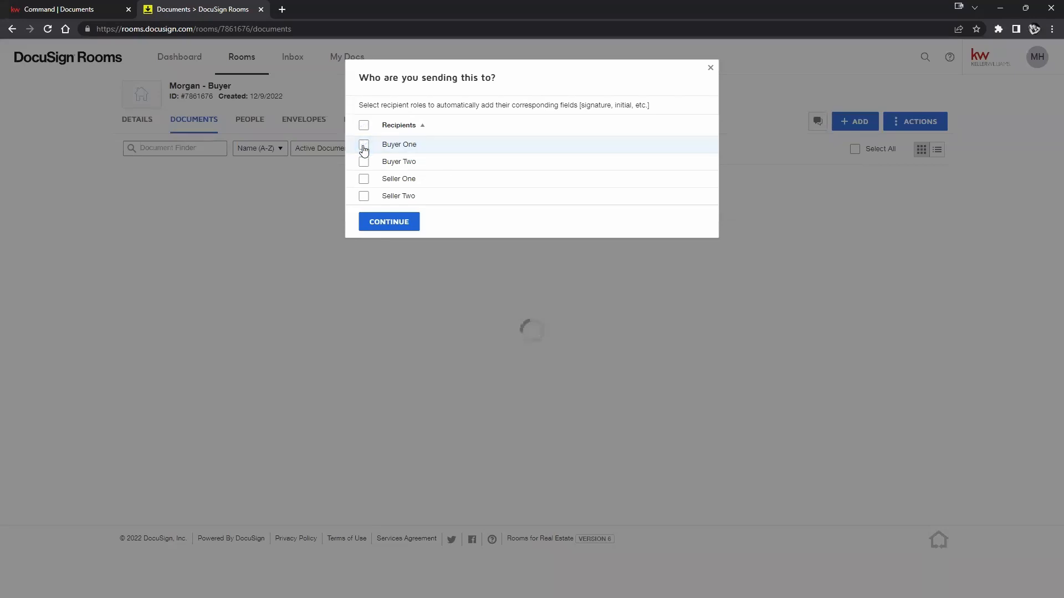
pyautogui.click(382, 222)
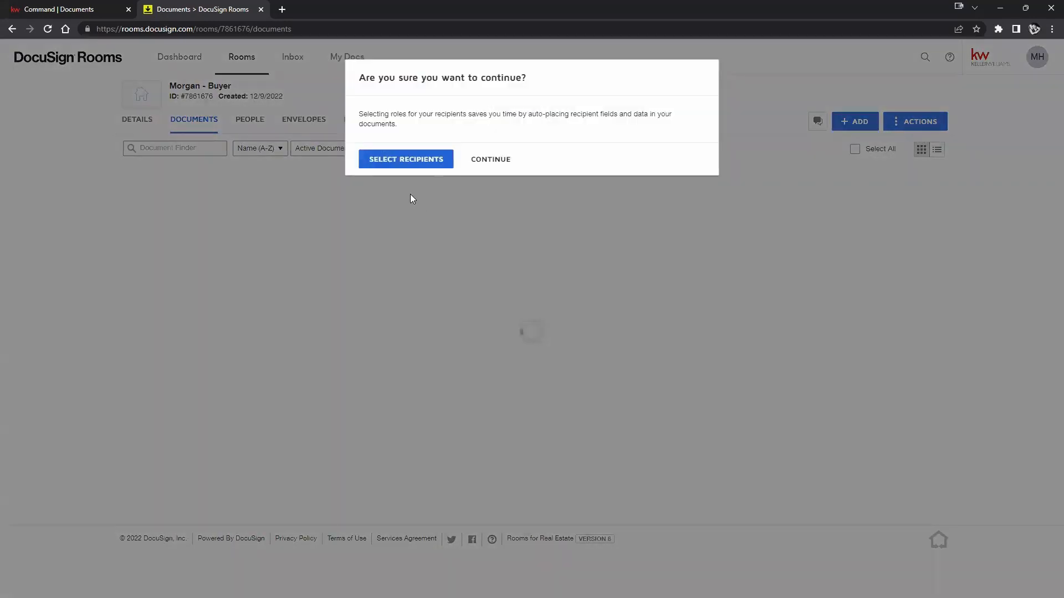
pyautogui.click(491, 162)
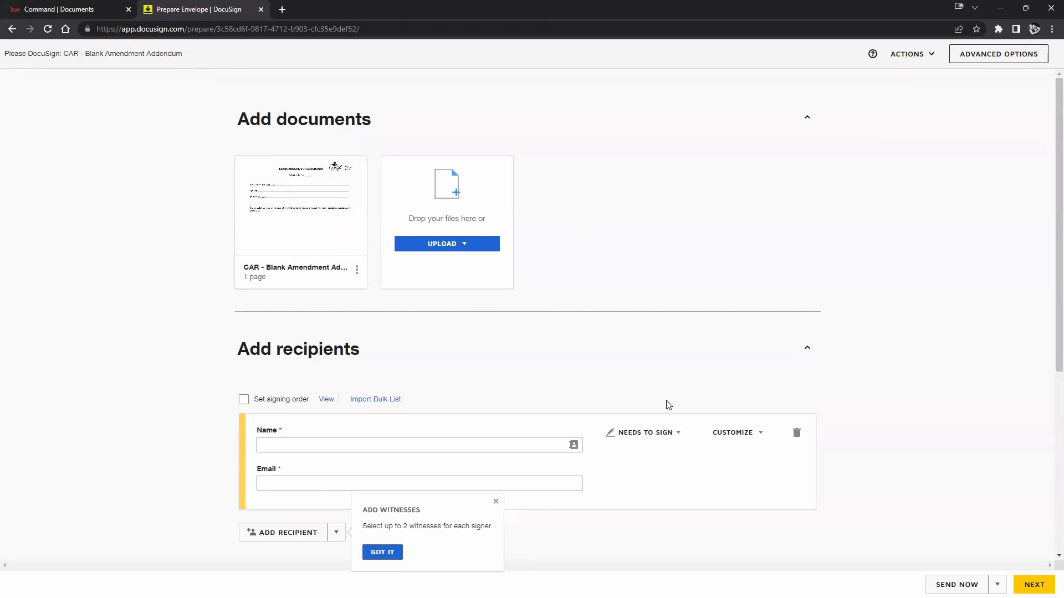
# Add Dec Training Flyers PST.pdf from the room's documents to the envelope.
pyautogui.moveTo(343, 244)
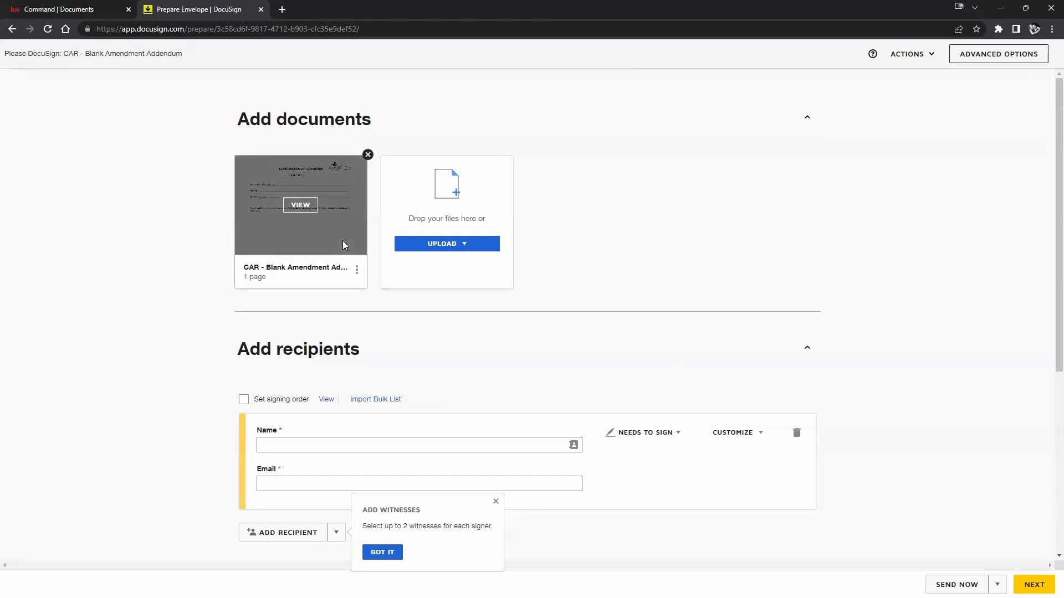
pyautogui.click(435, 249)
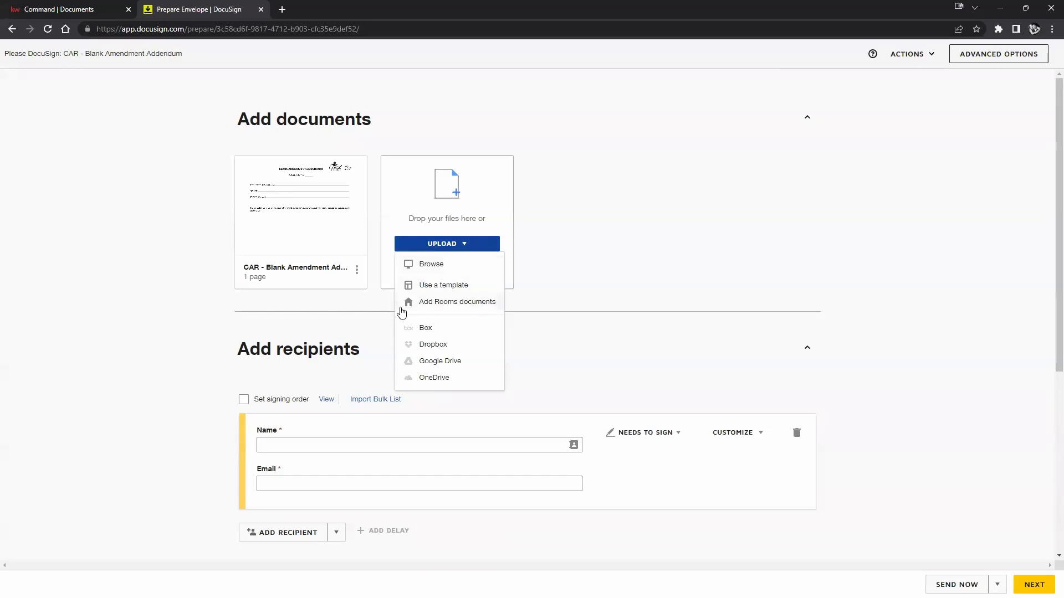
pyautogui.click(441, 304)
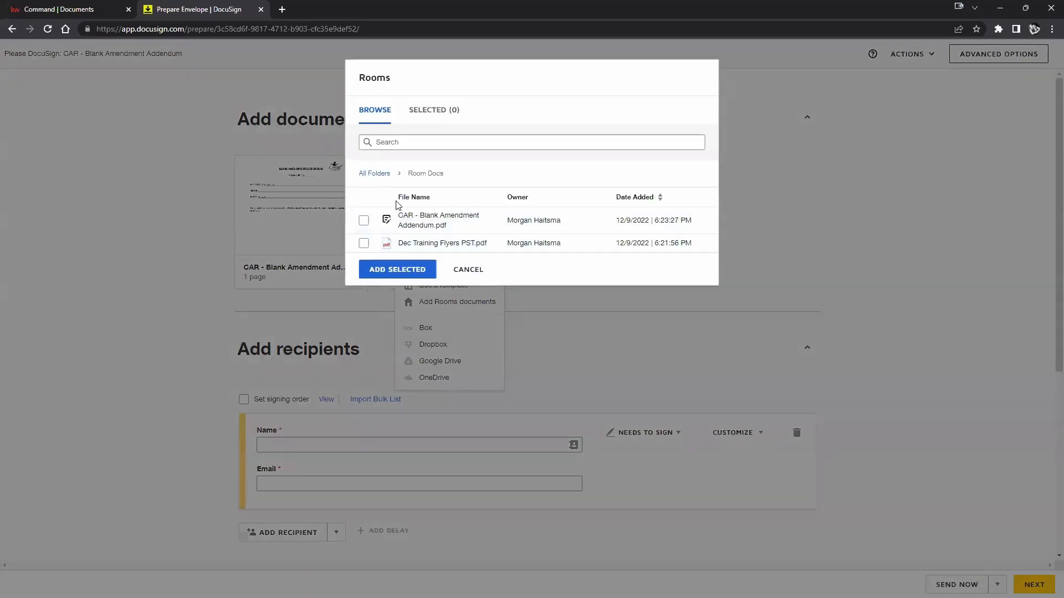
pyautogui.click(362, 245)
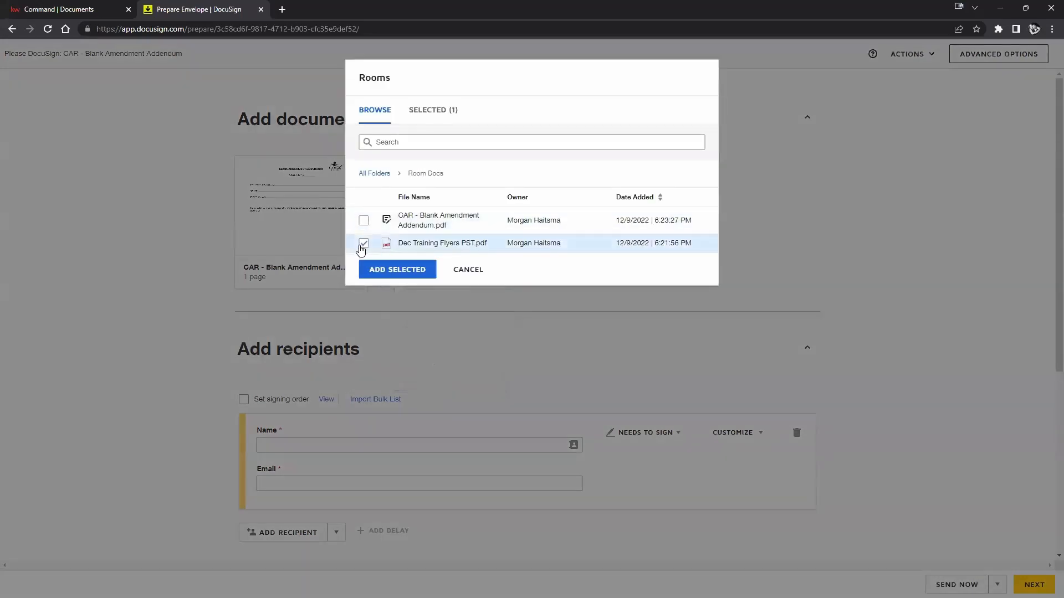
pyautogui.click(388, 270)
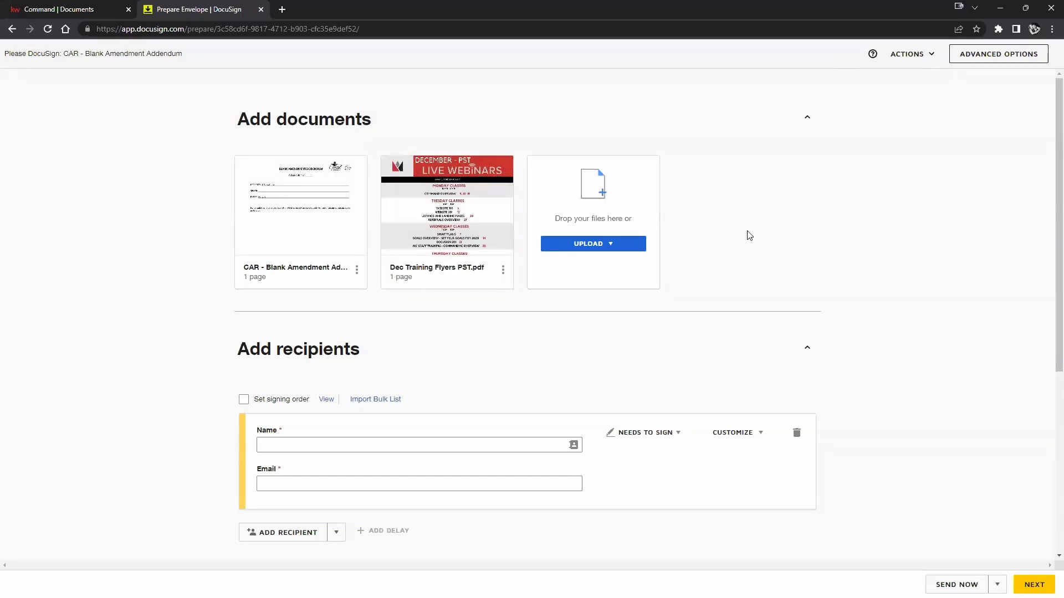
pyautogui.scroll(-3, 749, 235)
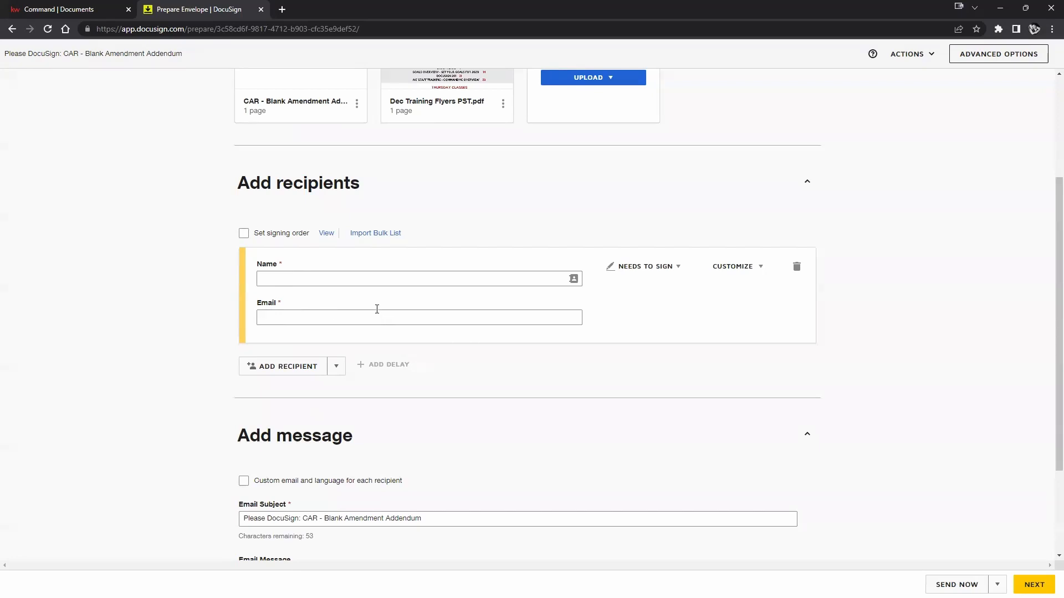
# Search the contact's name, pick the suggestion as first recipient, and add a second recipient.
pyautogui.click(380, 283)
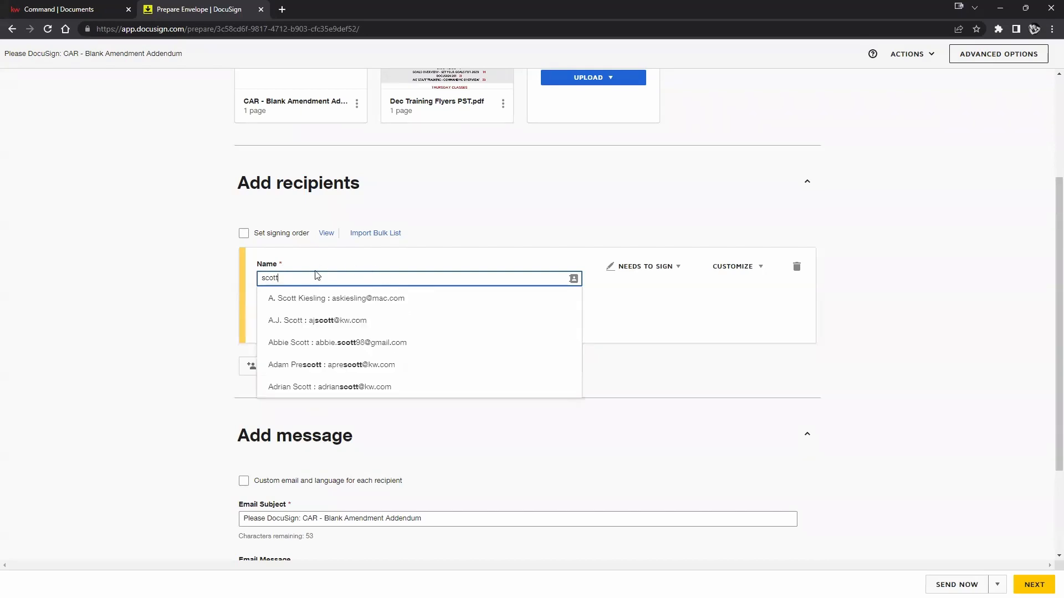
pyautogui.scroll(-2, 316, 308)
pyautogui.rightClick(316, 310)
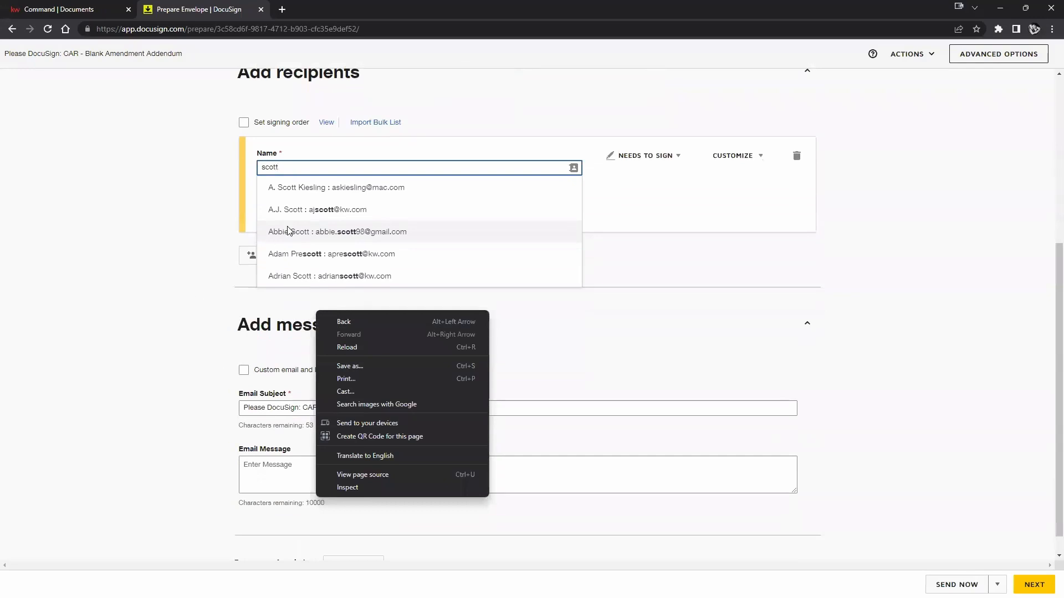
pyautogui.click(336, 239)
pyautogui.scroll(2, 276, 241)
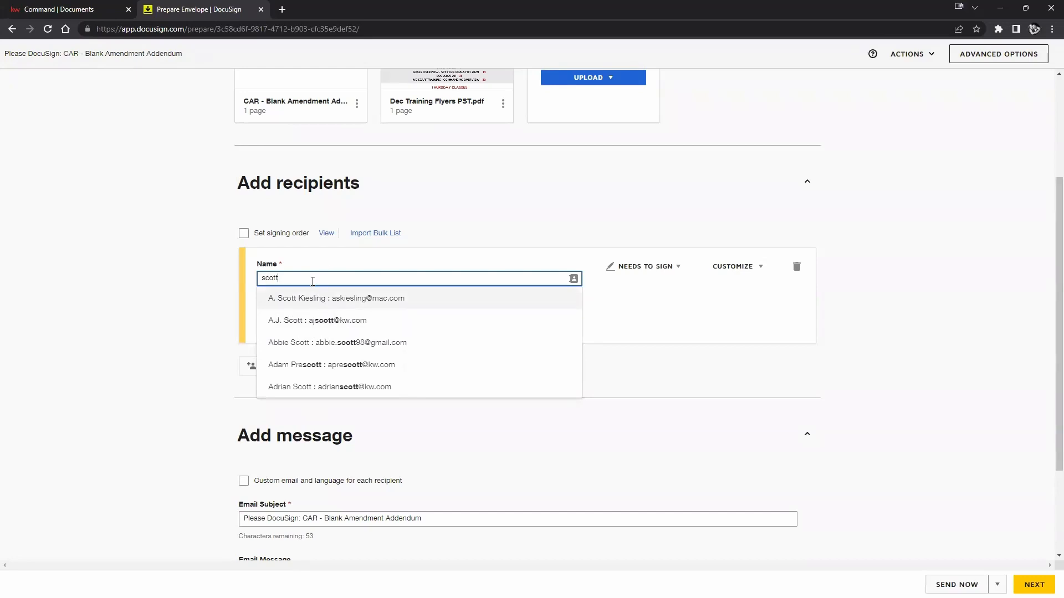
pyautogui.write('le roy')
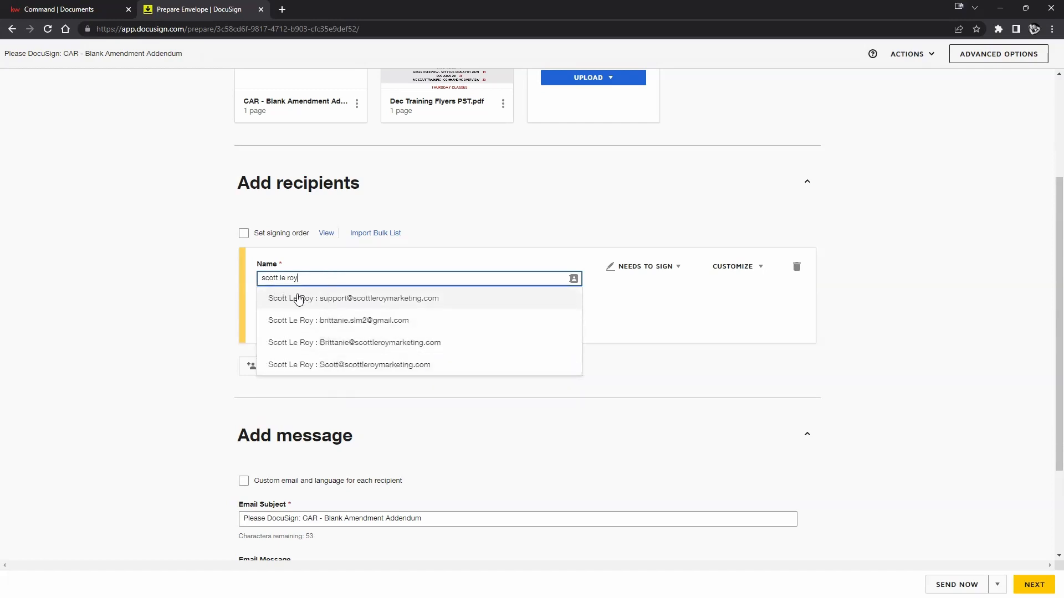
pyautogui.click(292, 300)
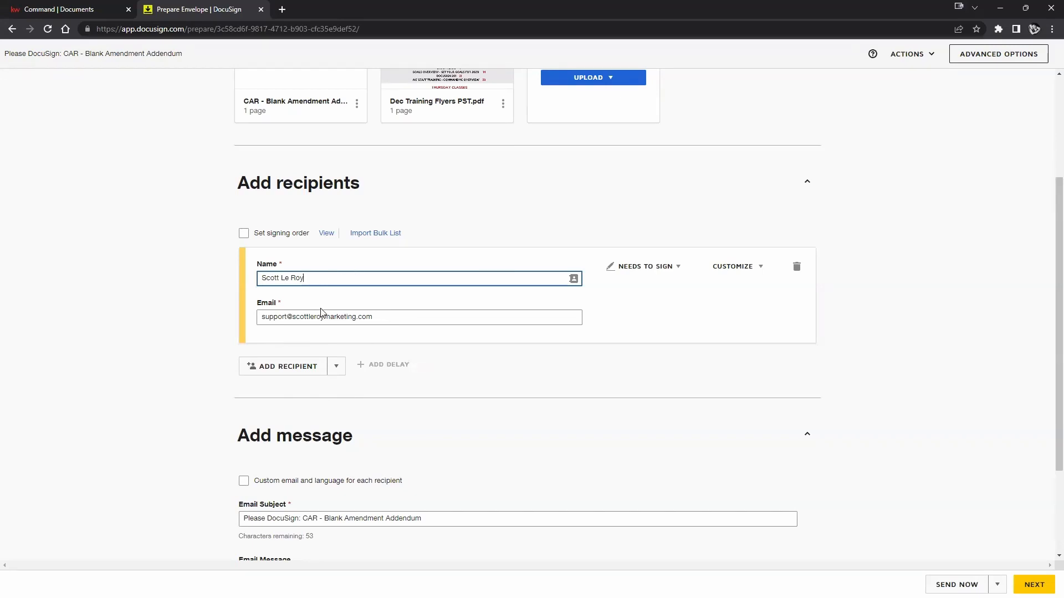
pyautogui.click(268, 365)
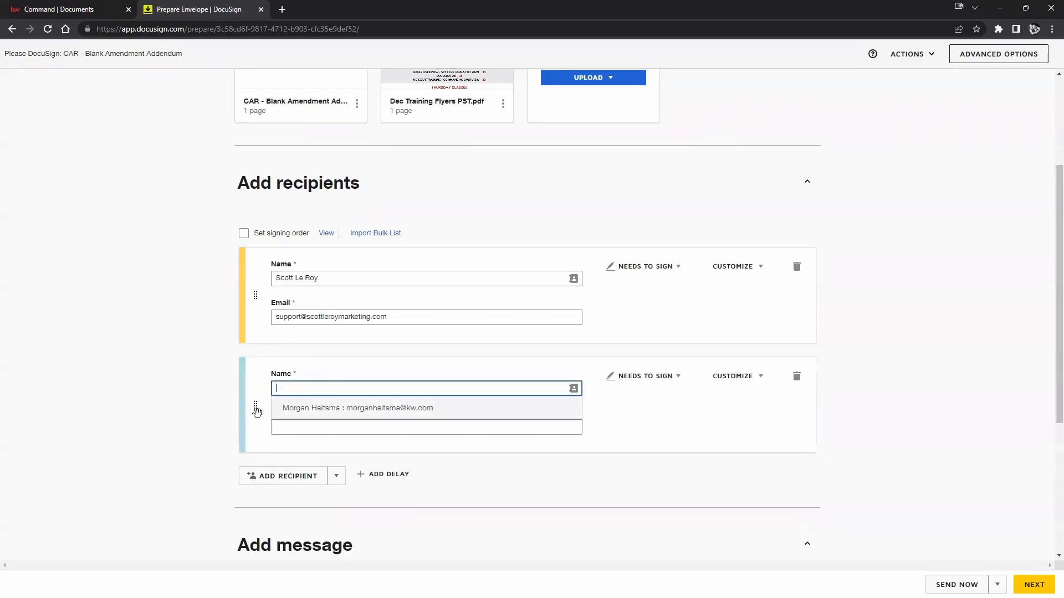
# Fill the second recipient's name and email from the contact suggestion.
pyautogui.click(299, 415)
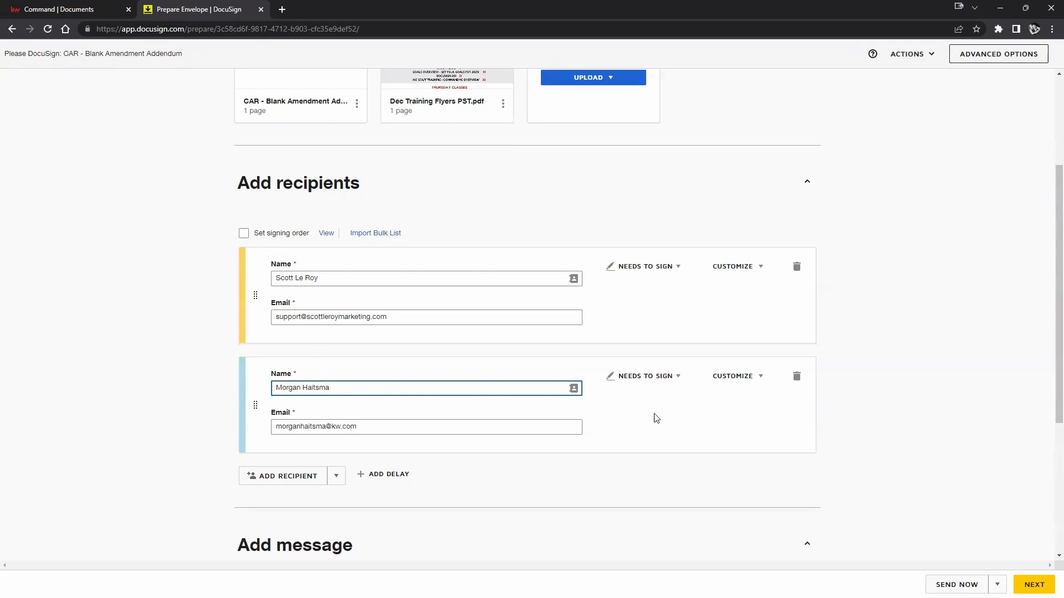
pyautogui.scroll(3, 842, 399)
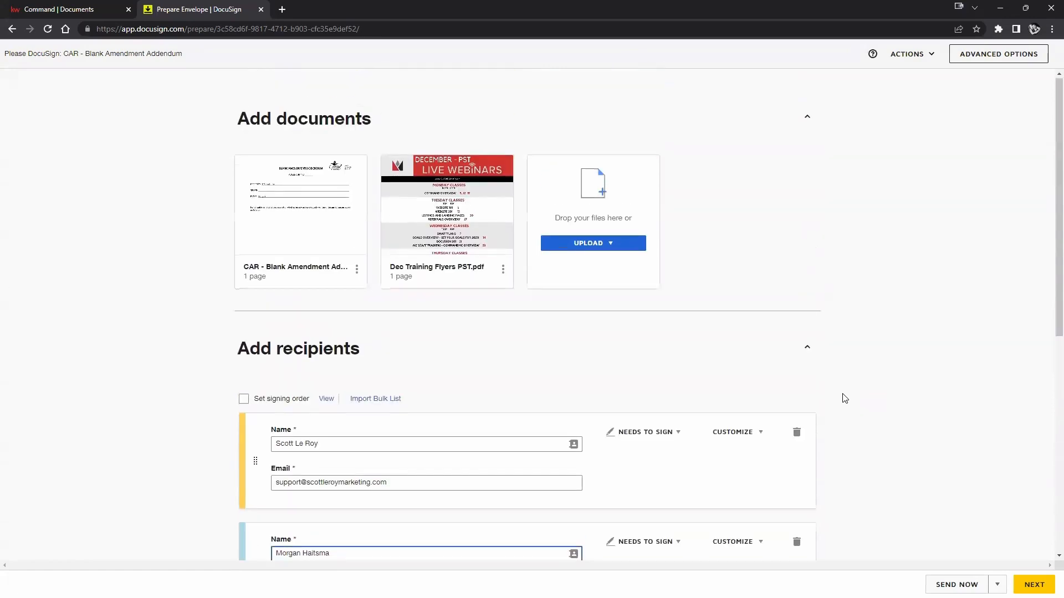
pyautogui.scroll(-3, 844, 399)
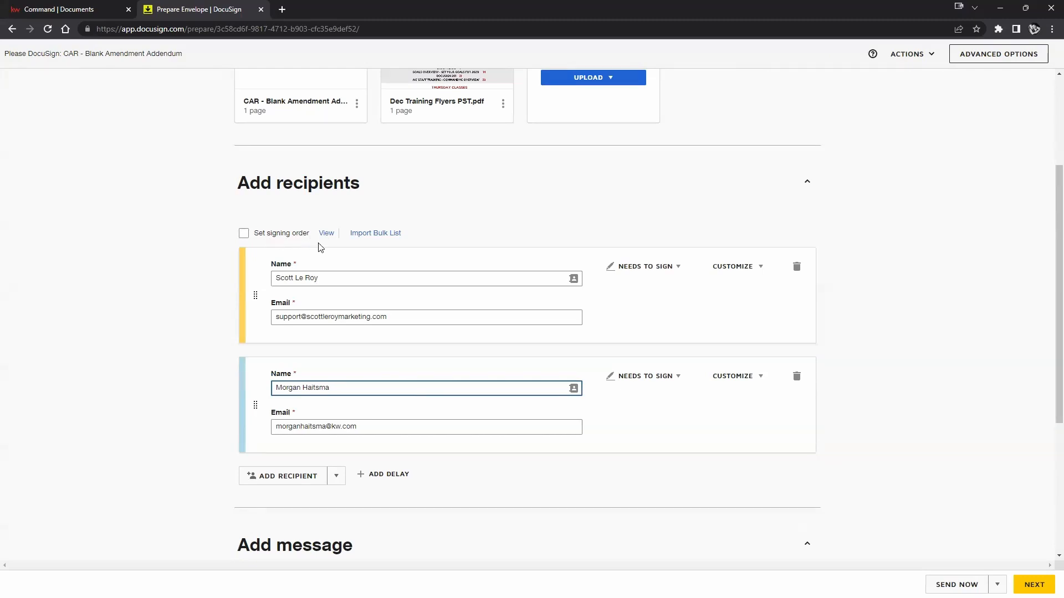
# Turn on signing order and number the two recipients 1 and 2.
pyautogui.click(243, 234)
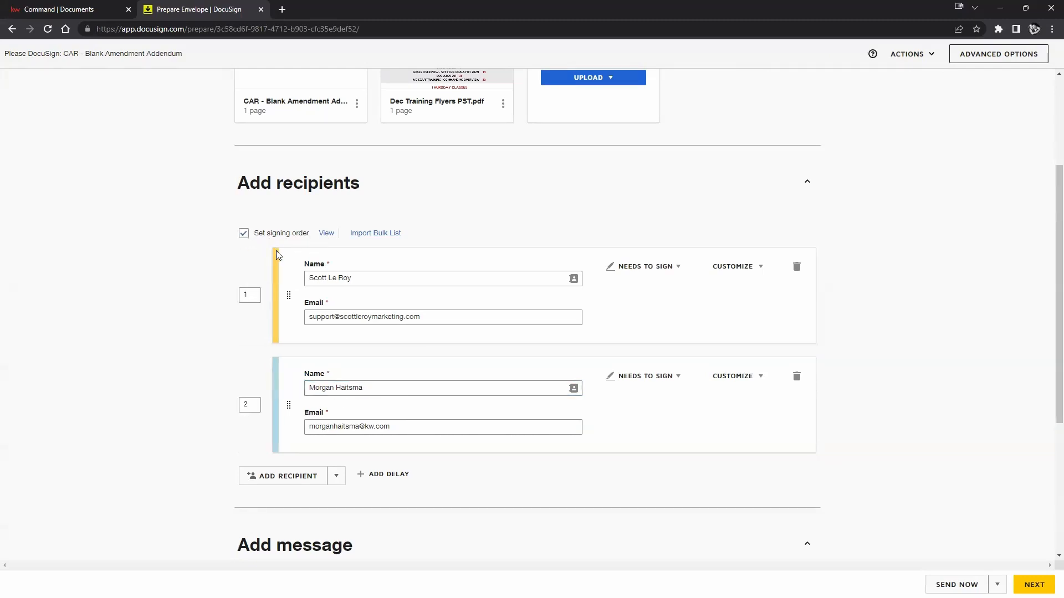
pyautogui.click(250, 295)
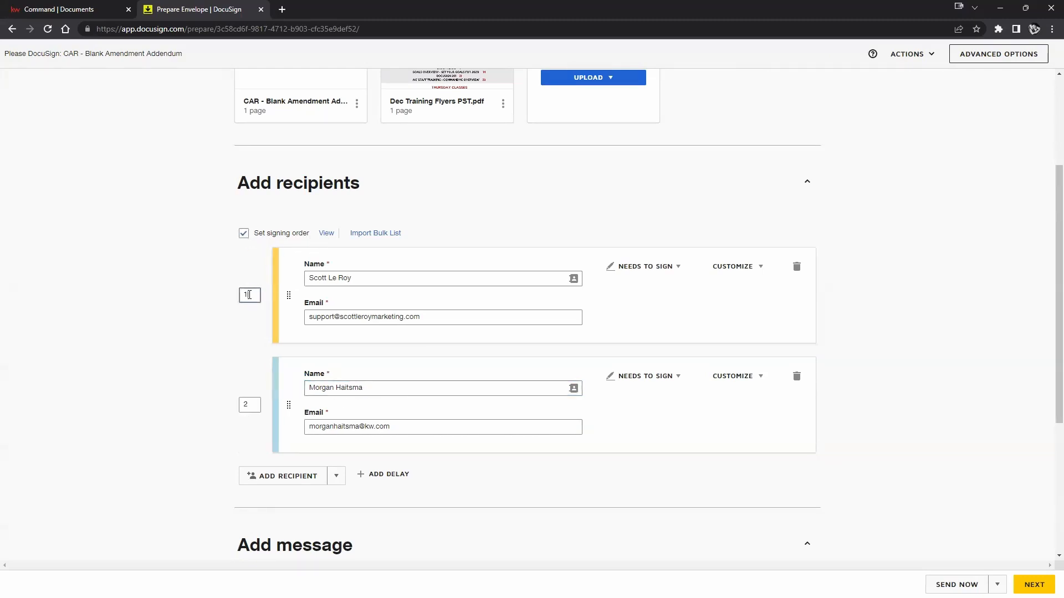
pyautogui.click(248, 406)
pyautogui.moveTo(289, 404); pyautogui.dragTo(292, 294)
pyautogui.write('1')
pyautogui.click(246, 293)
pyautogui.write('1')
pyautogui.click(249, 398)
pyautogui.moveTo(251, 407); pyautogui.dragTo(238, 409)
pyautogui.write('2')
pyautogui.click(242, 358)
# Change the first recipient's order to 2 so the two signers swap places.
pyautogui.scroll(-2, 385, 402)
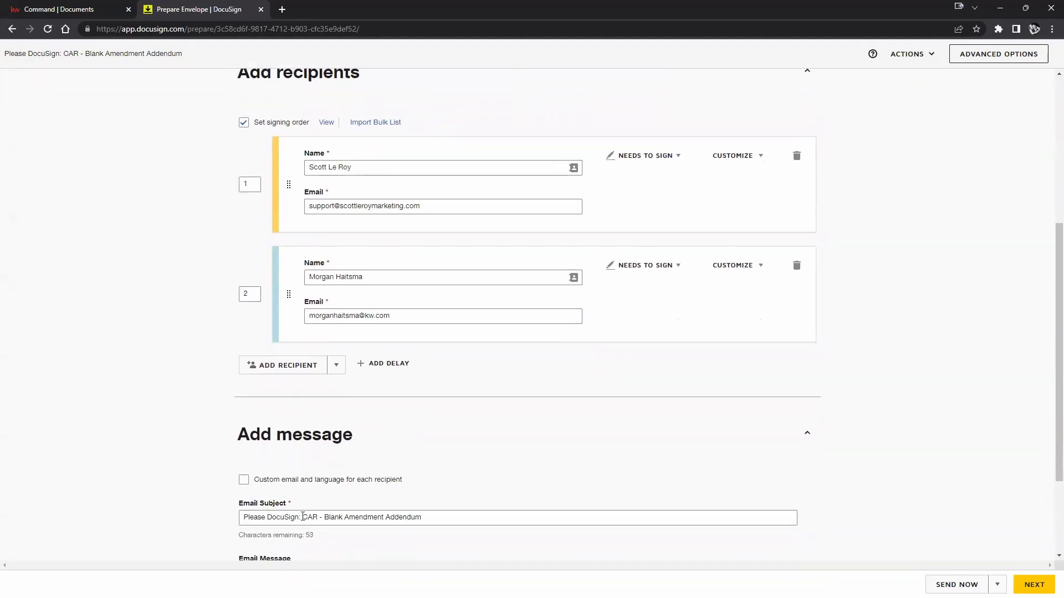
pyautogui.scroll(2, 354, 387)
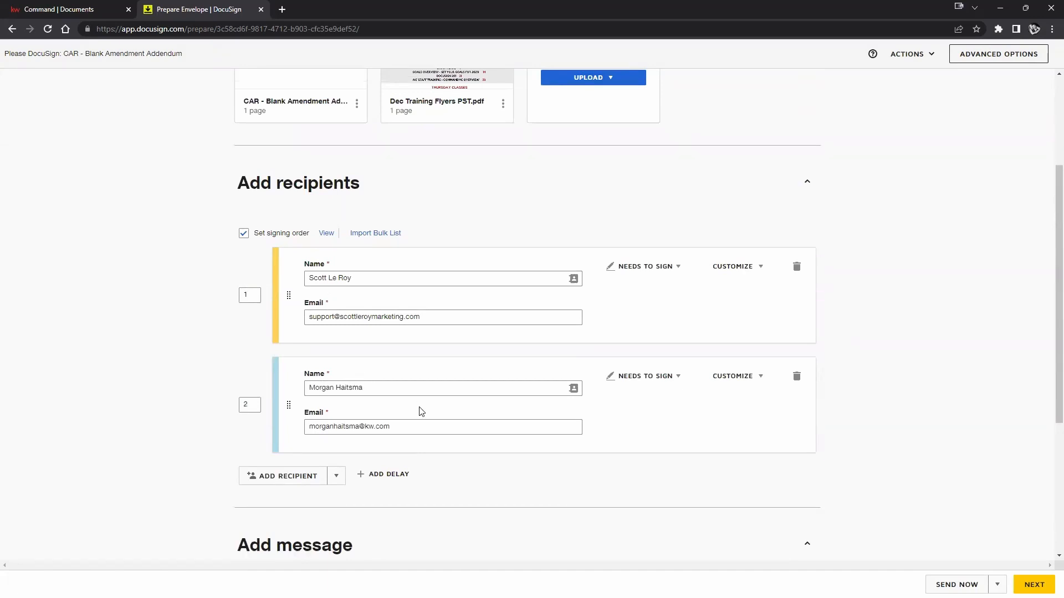
pyautogui.moveTo(288, 405); pyautogui.dragTo(286, 286)
pyautogui.moveTo(286, 398); pyautogui.dragTo(292, 277)
pyautogui.click(249, 294)
pyautogui.doubleClick(258, 298)
pyautogui.write('2')
pyautogui.click(210, 331)
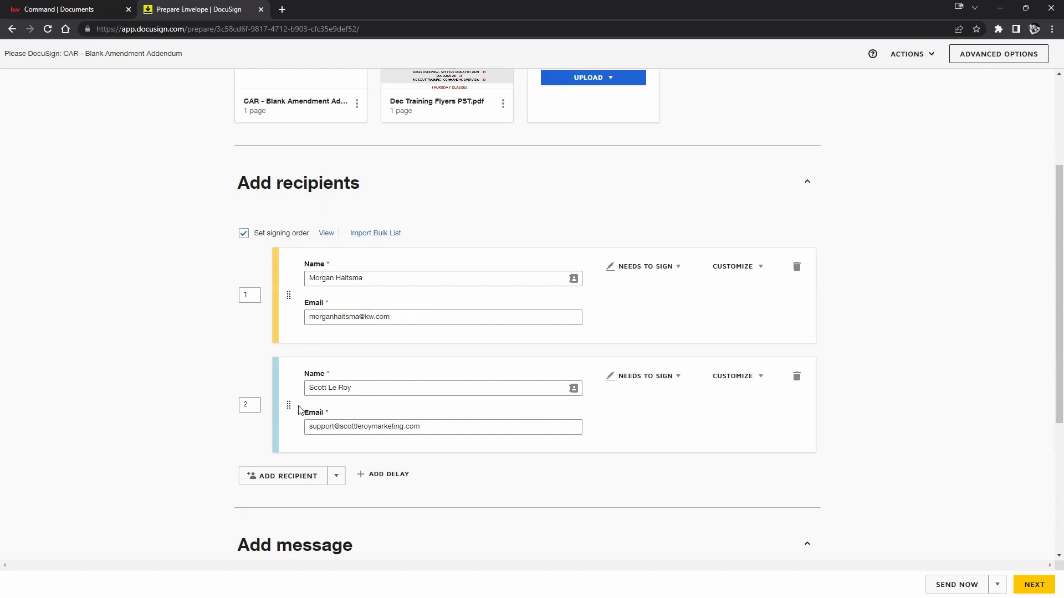
pyautogui.click(245, 295)
pyautogui.click(251, 407)
pyautogui.click(651, 273)
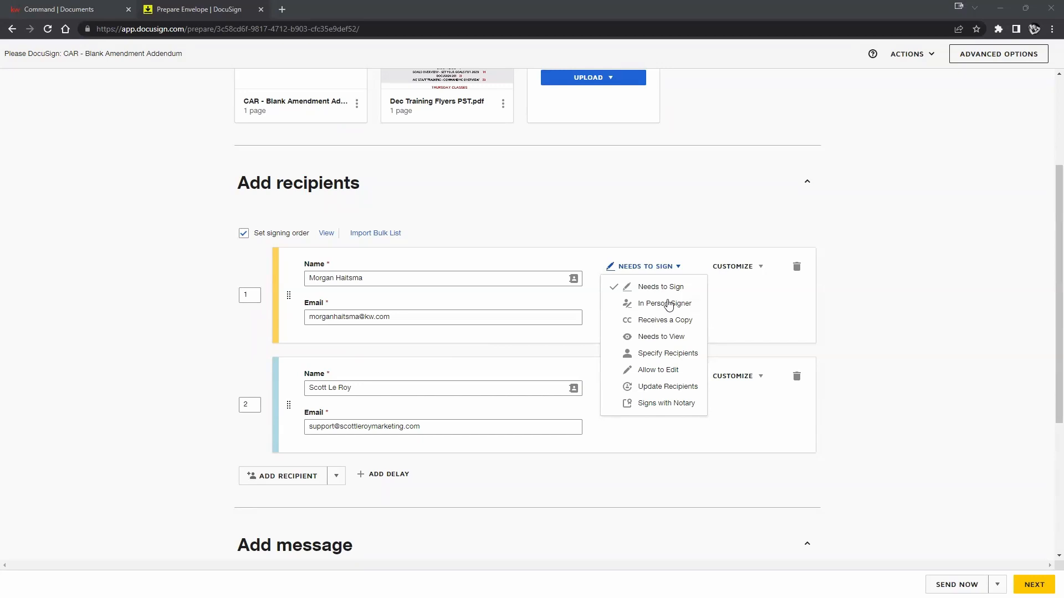
pyautogui.click(751, 442)
pyautogui.click(732, 267)
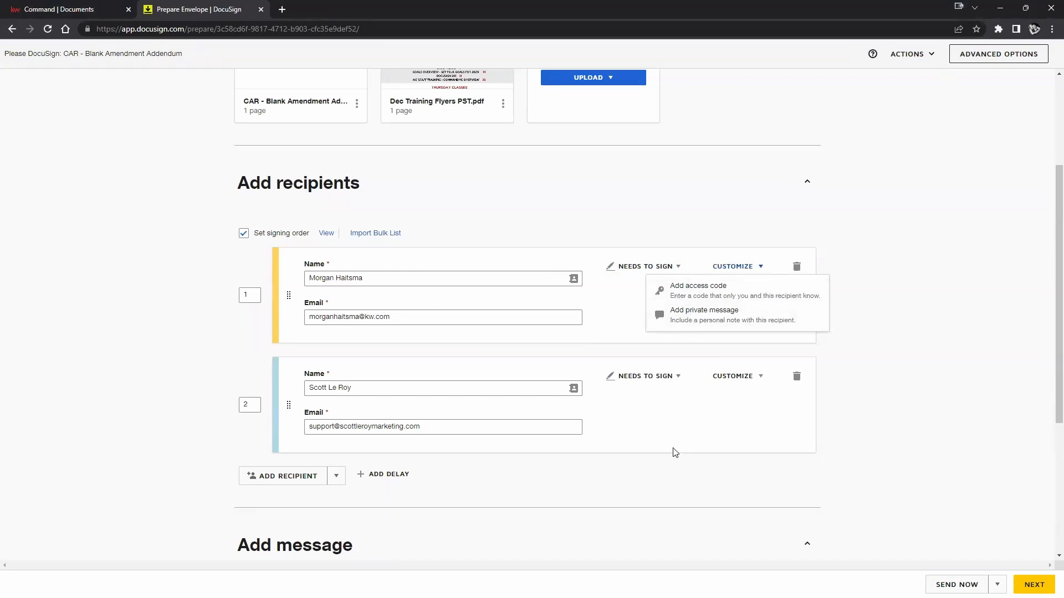
pyautogui.click(698, 438)
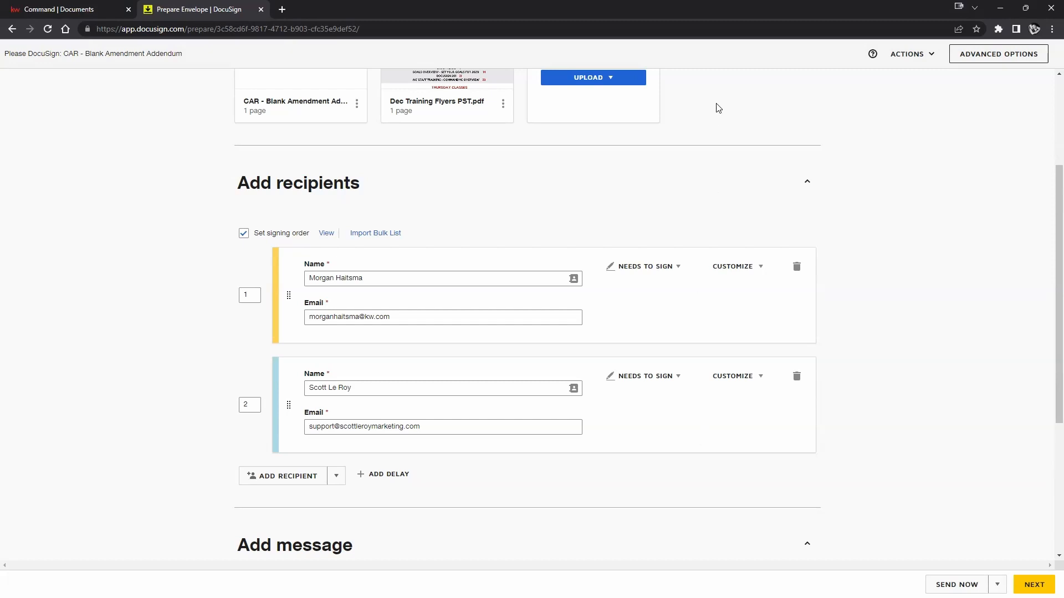
pyautogui.click(249, 295)
pyautogui.click(250, 405)
pyautogui.scroll(-4, 536, 424)
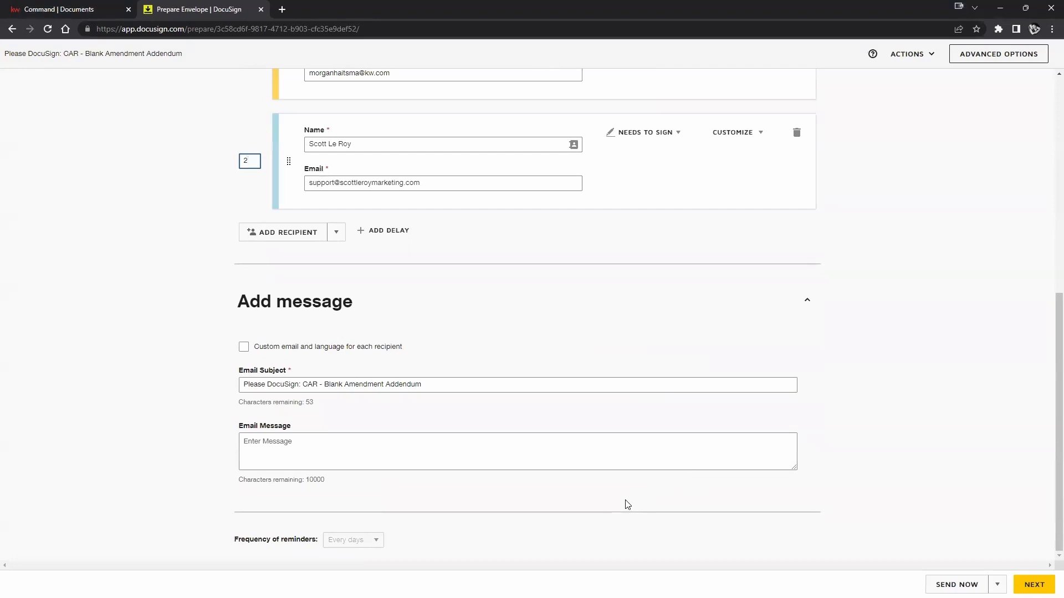
pyautogui.scroll(2, 627, 504)
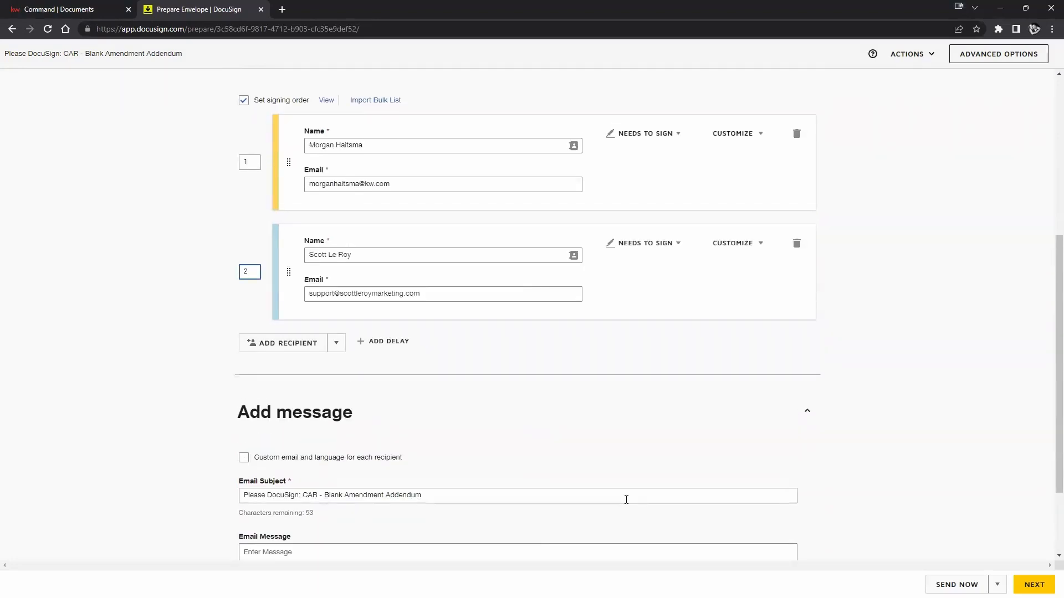
pyautogui.scroll(2, 586, 468)
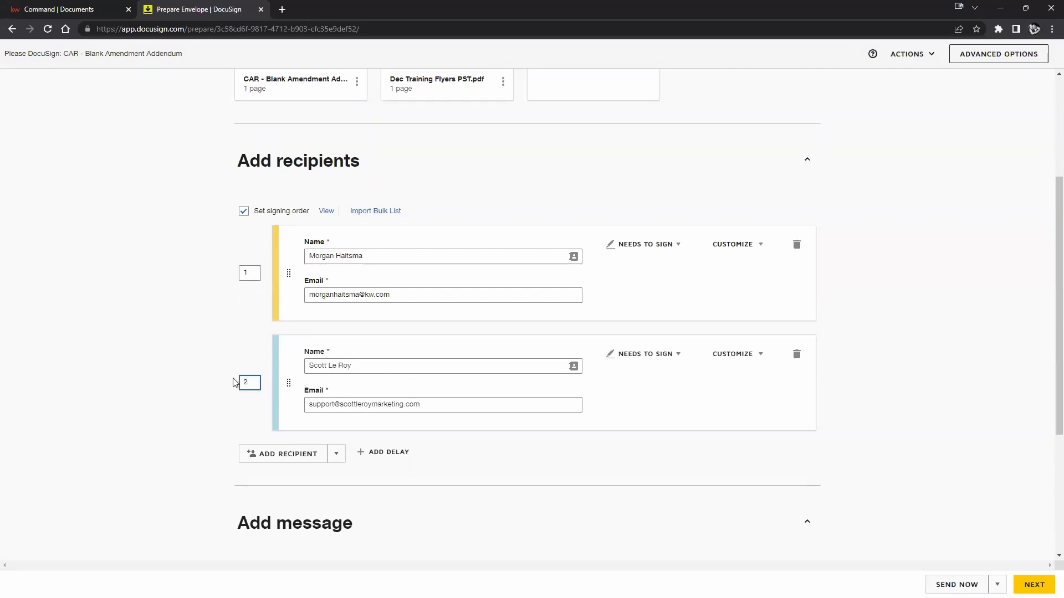
pyautogui.click(199, 331)
# Insert a 2 after the local part of the second recipient's email address.
pyautogui.click(335, 405)
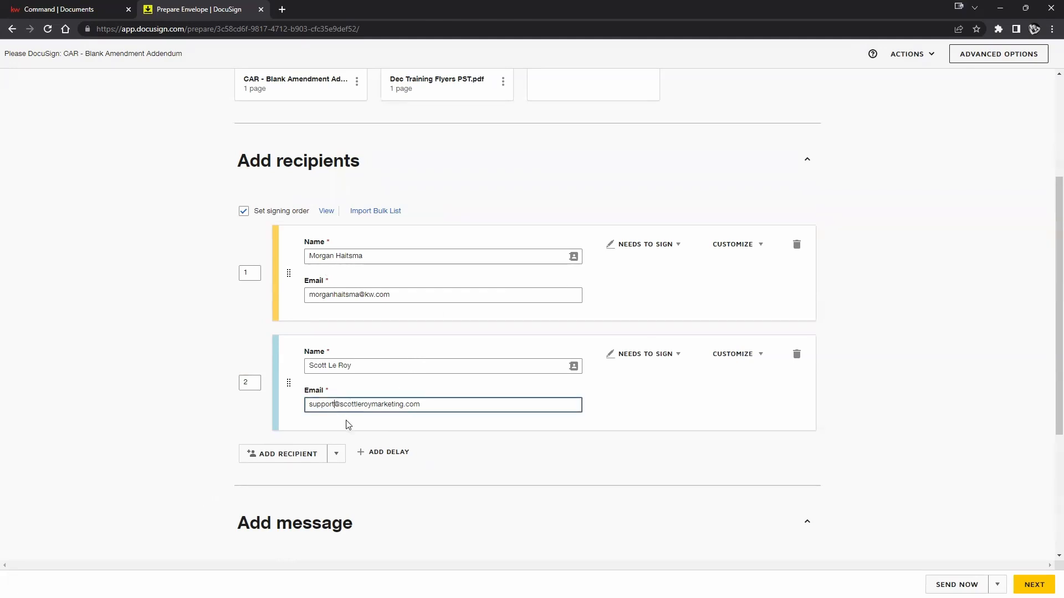
pyautogui.write('2')
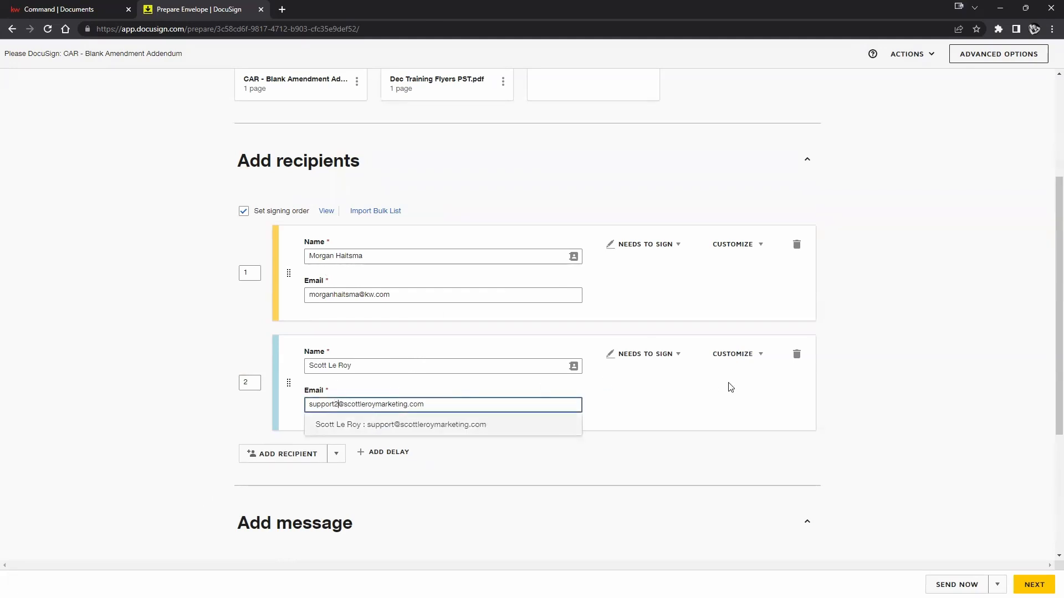
pyautogui.click(961, 424)
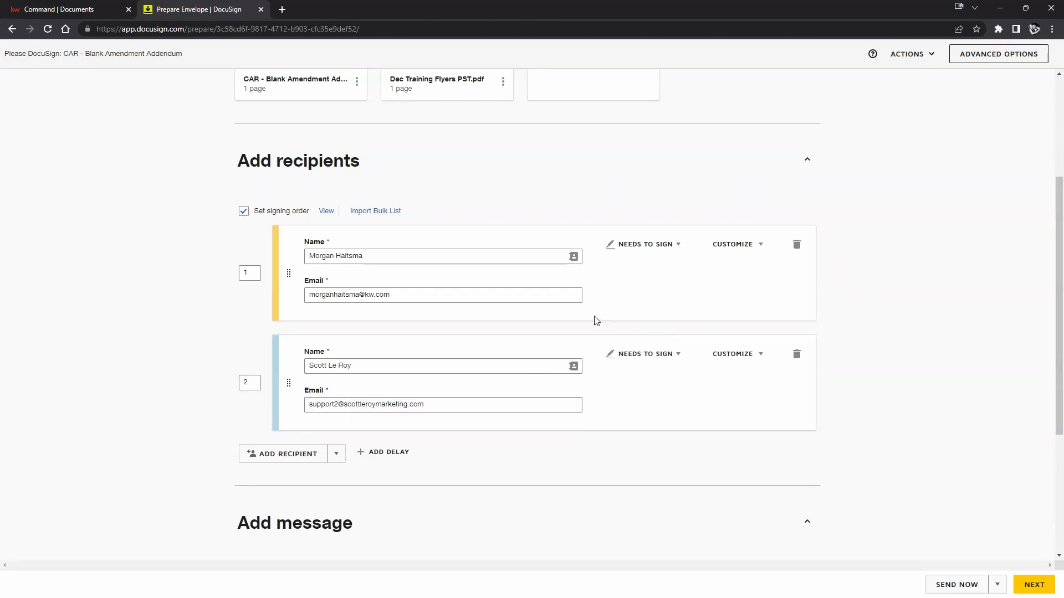
pyautogui.scroll(-4, 591, 446)
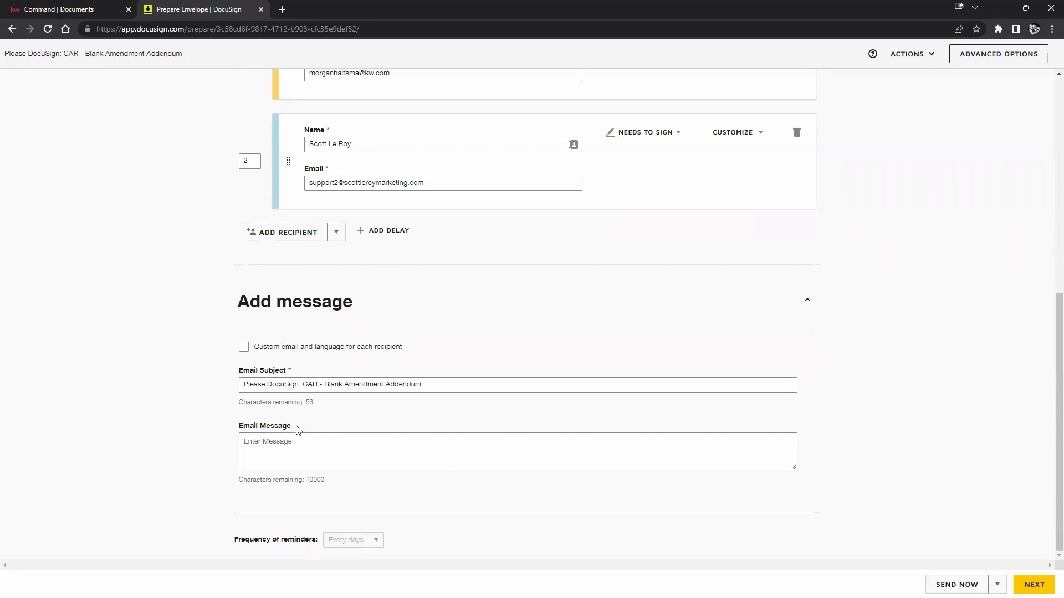
# Leave the email message blank and continue to placing fields on the documents.
pyautogui.click(299, 455)
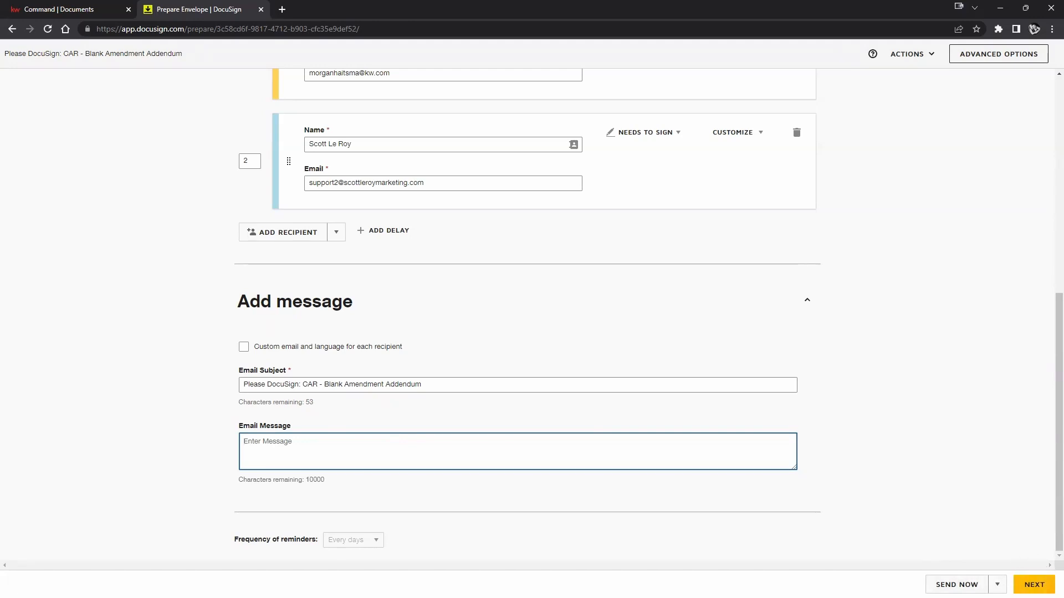
pyautogui.scroll(7, 969, 387)
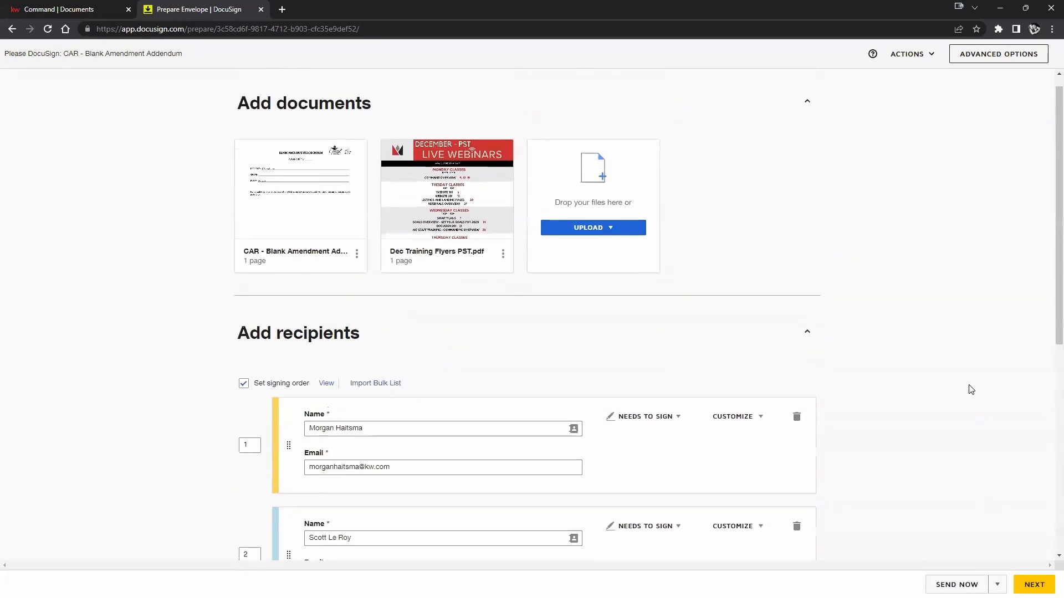
pyautogui.scroll(-7, 970, 388)
pyautogui.scroll(-1, 1026, 532)
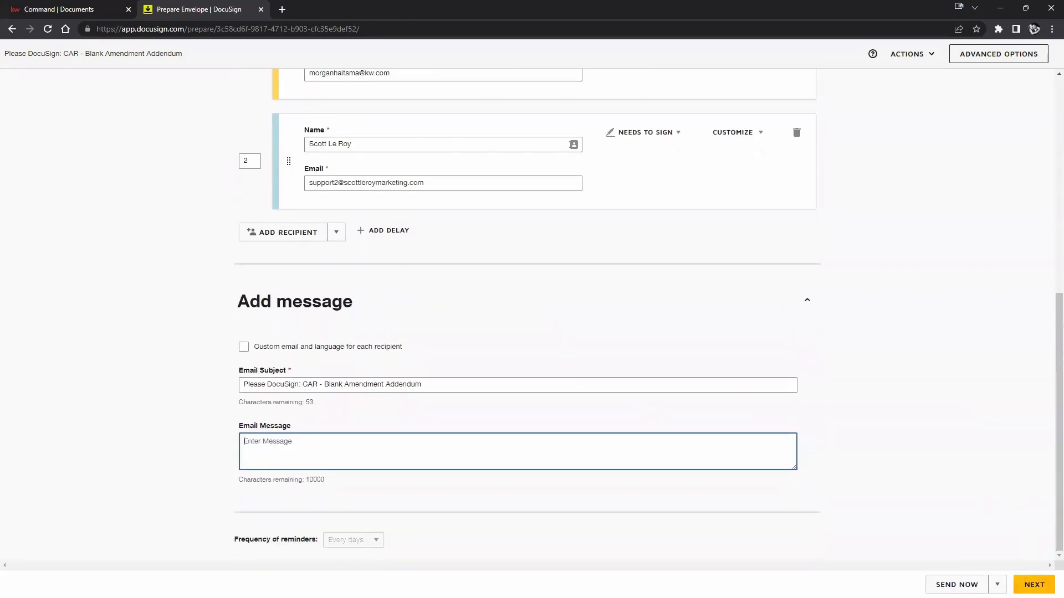
pyautogui.click(1034, 584)
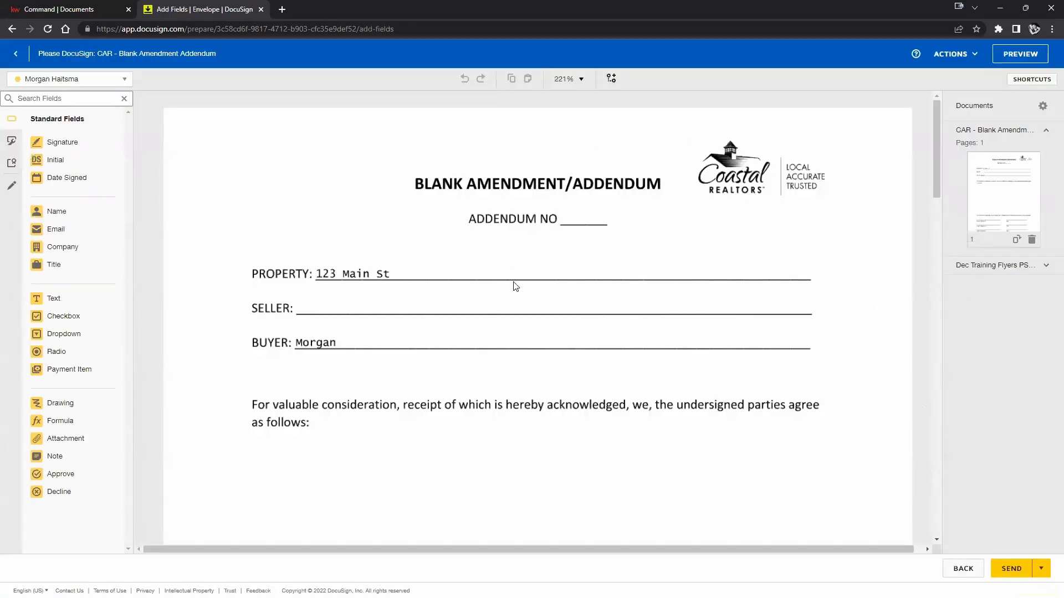
pyautogui.scroll(-4, 547, 285)
pyautogui.scroll(1, 546, 285)
pyautogui.scroll(3, 548, 286)
pyautogui.scroll(-20, 517, 245)
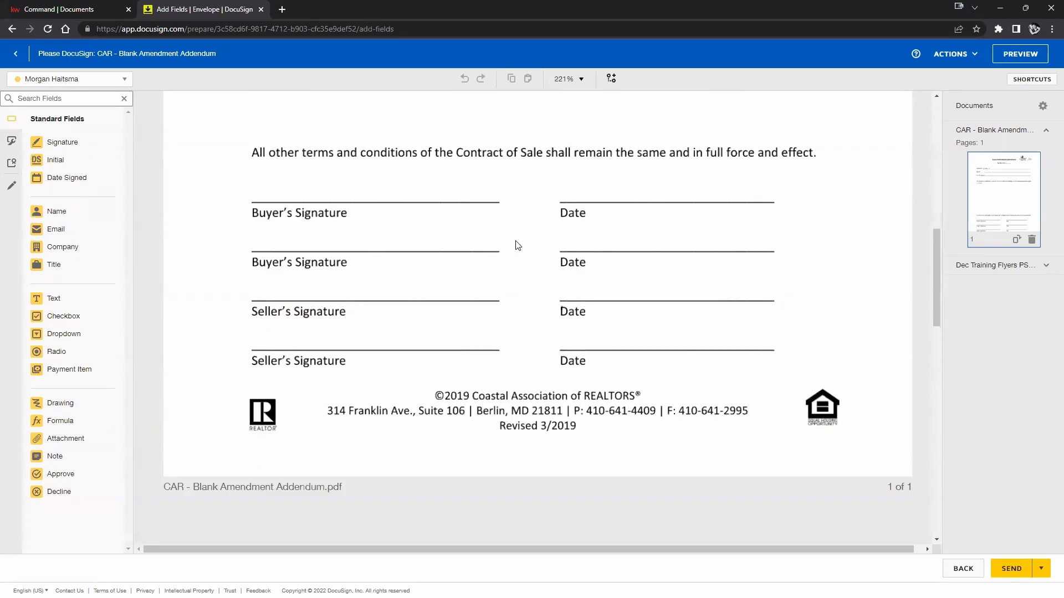
pyautogui.scroll(-8, 516, 244)
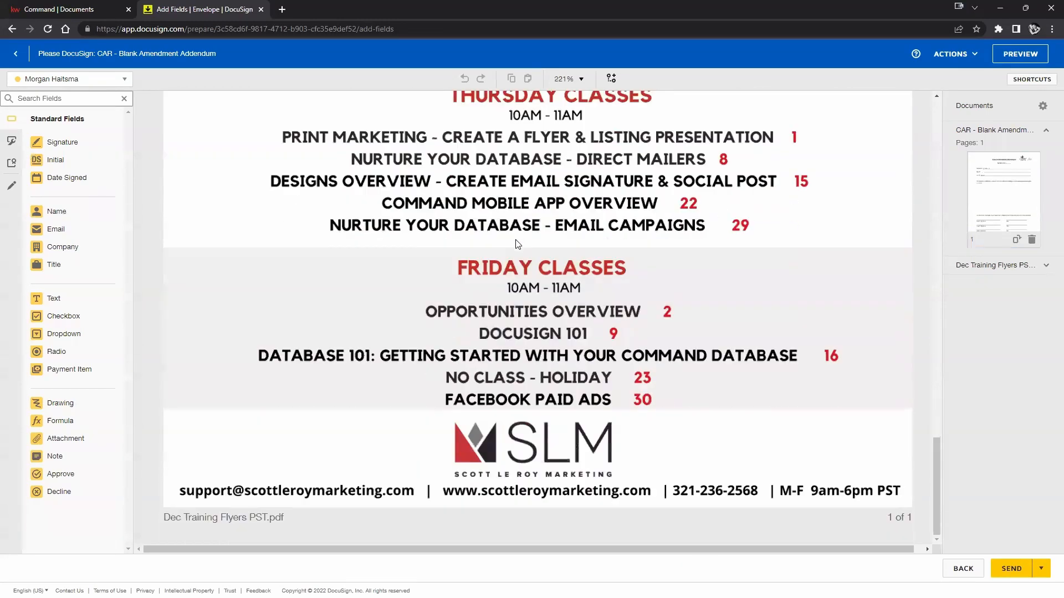
pyautogui.scroll(8, 518, 244)
pyautogui.scroll(10, 517, 244)
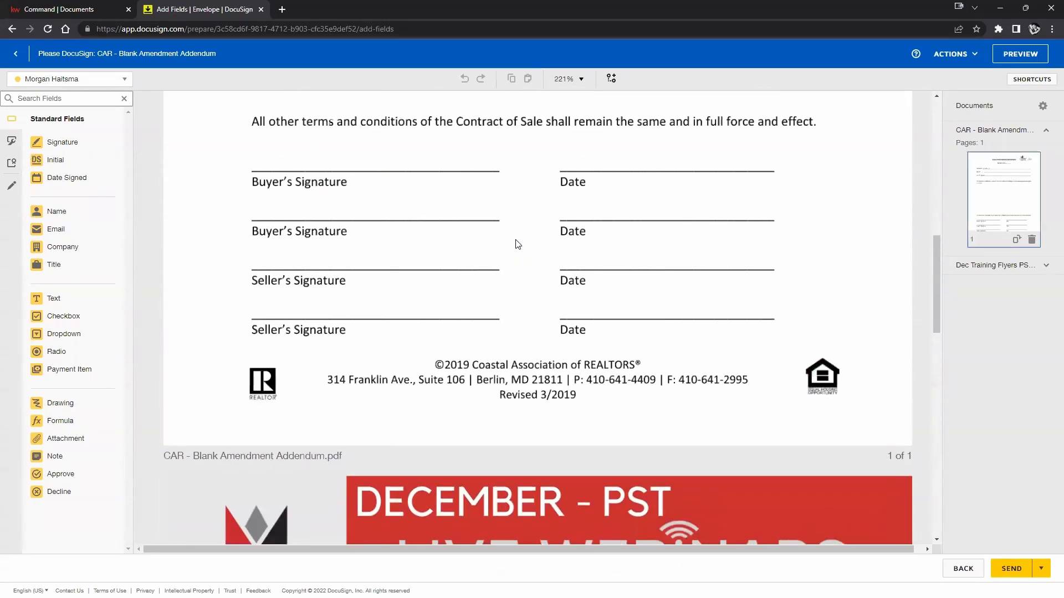
pyautogui.scroll(5, 517, 244)
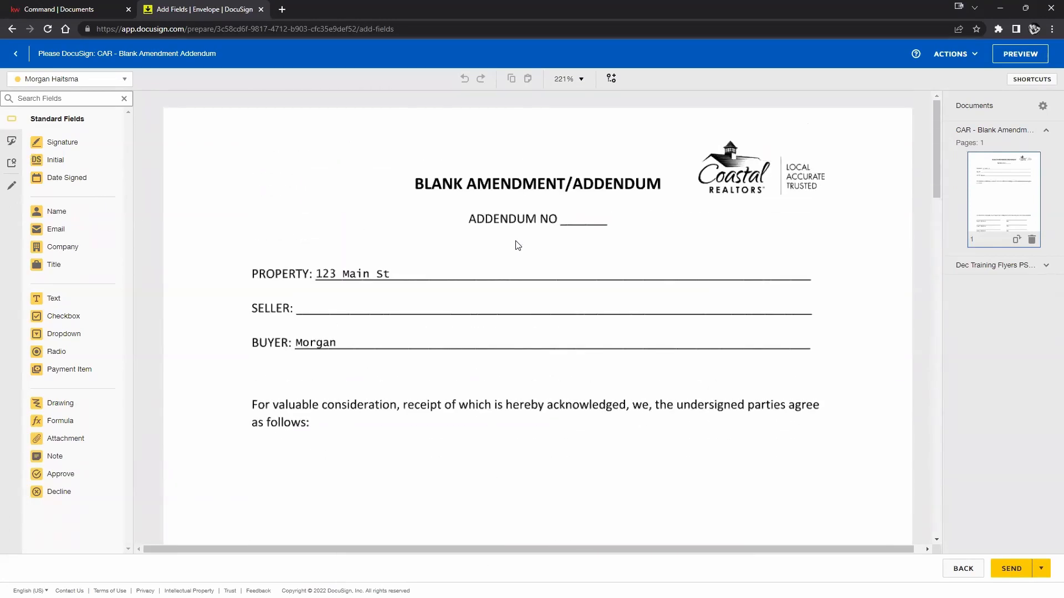
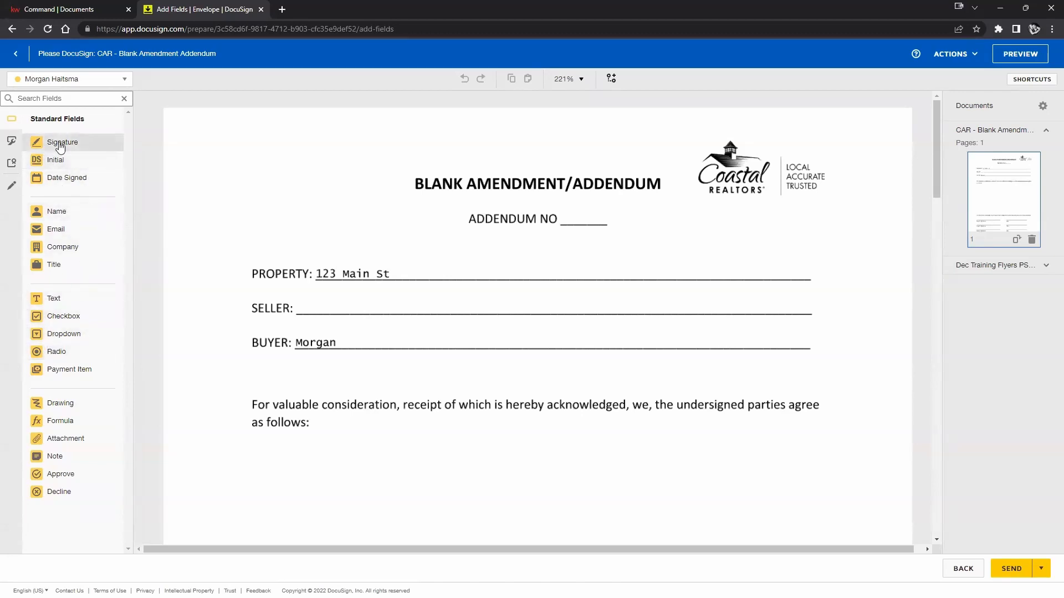
# Drop a signature field on the addendum's SELLER line, resize it to fit, and leave it required.
pyautogui.moveTo(98, 150)
pyautogui.mouseDown()
pyautogui.moveTo(317, 228)
pyautogui.moveTo(422, 241)
pyautogui.moveTo(294, 274)
pyautogui.moveTo(310, 270)
pyautogui.mouseUp()
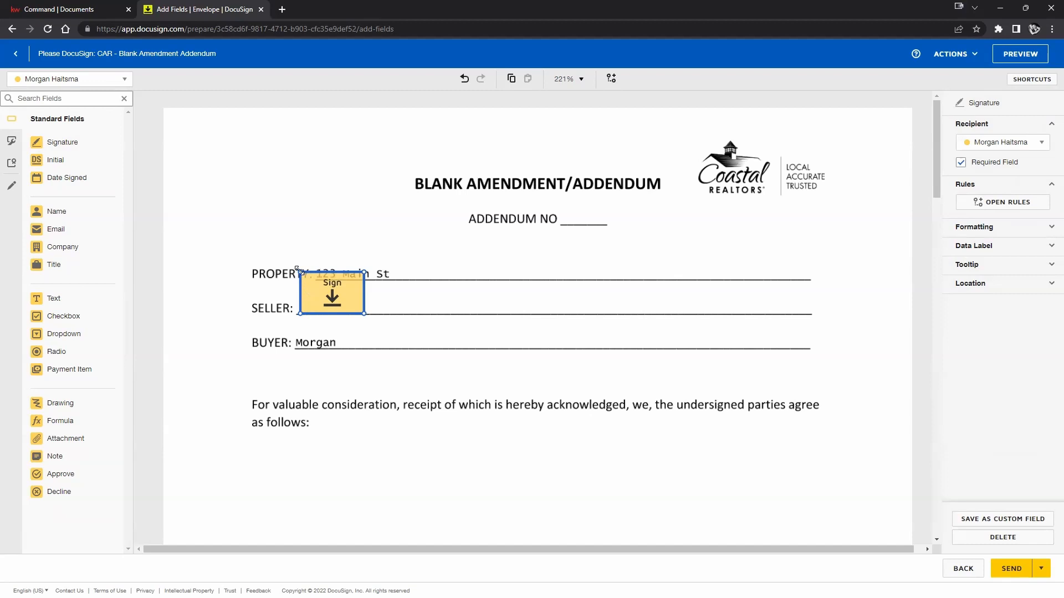
pyautogui.moveTo(297, 270); pyautogui.dragTo(332, 298)
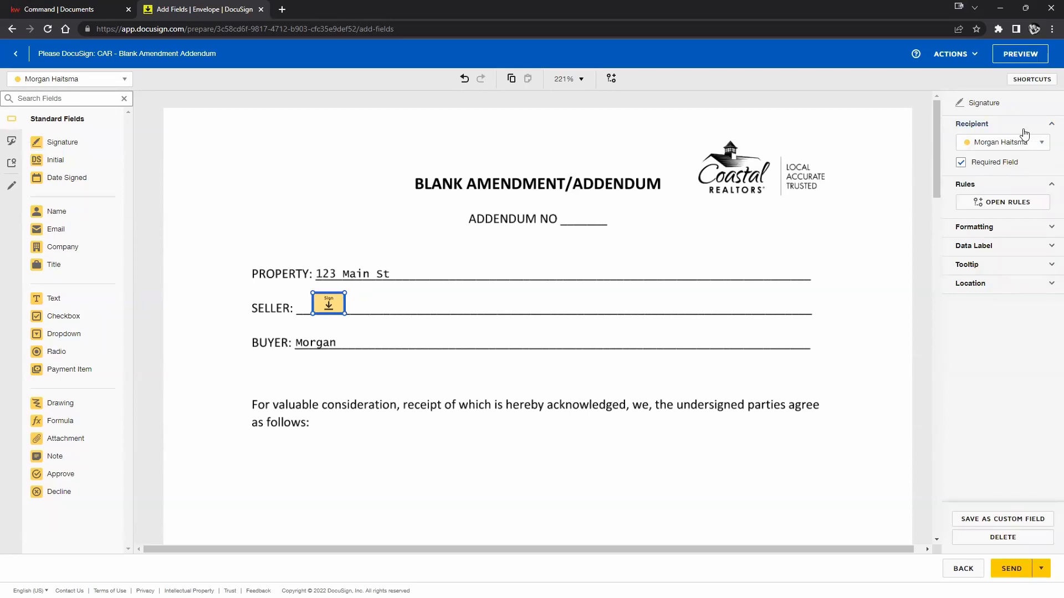
pyautogui.click(960, 163)
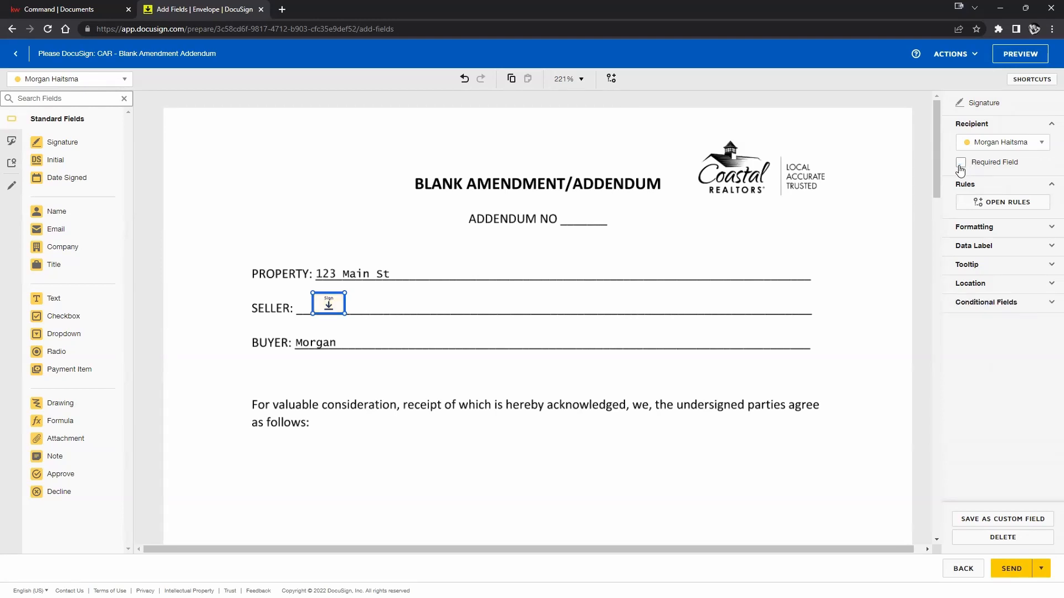
pyautogui.click(961, 164)
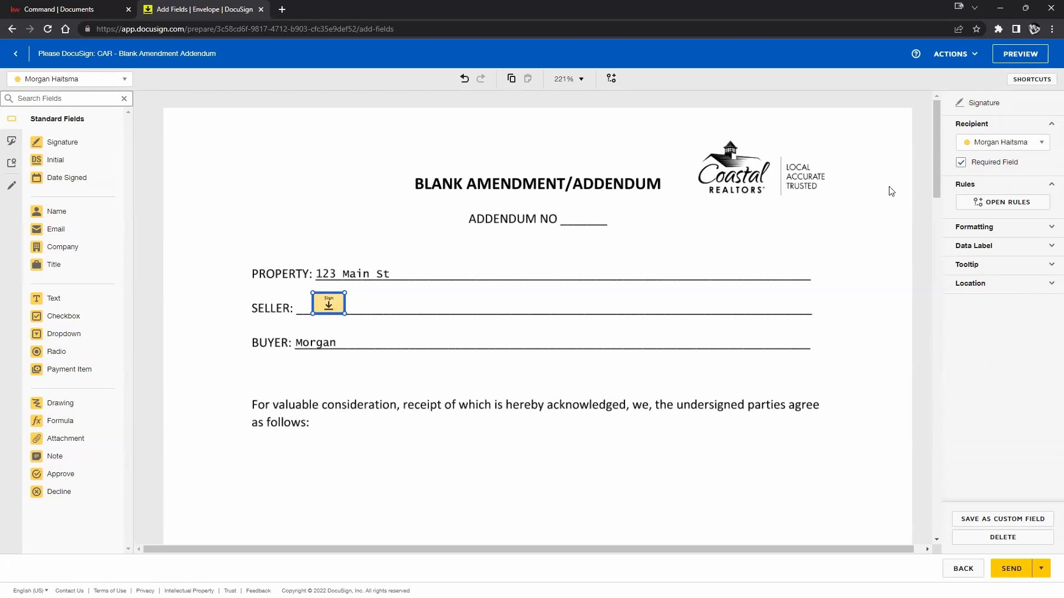
pyautogui.click(960, 163)
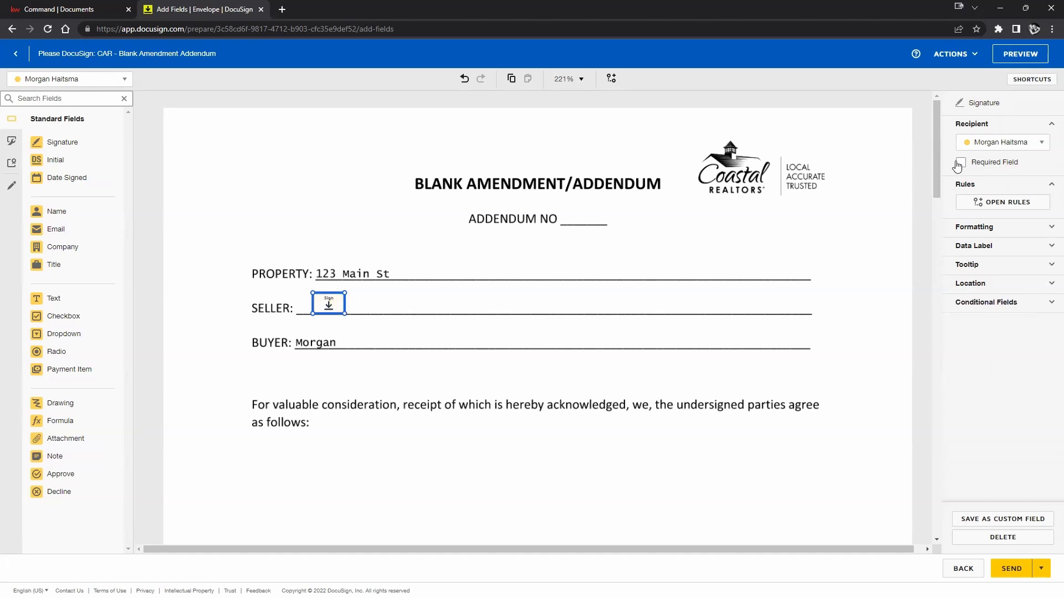
pyautogui.click(961, 164)
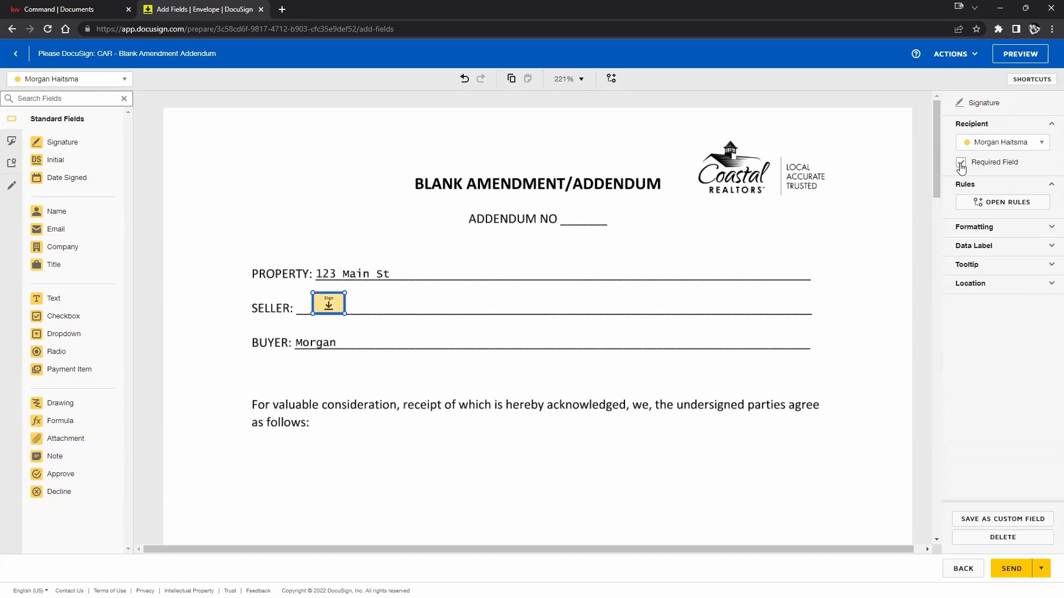
pyautogui.click(960, 164)
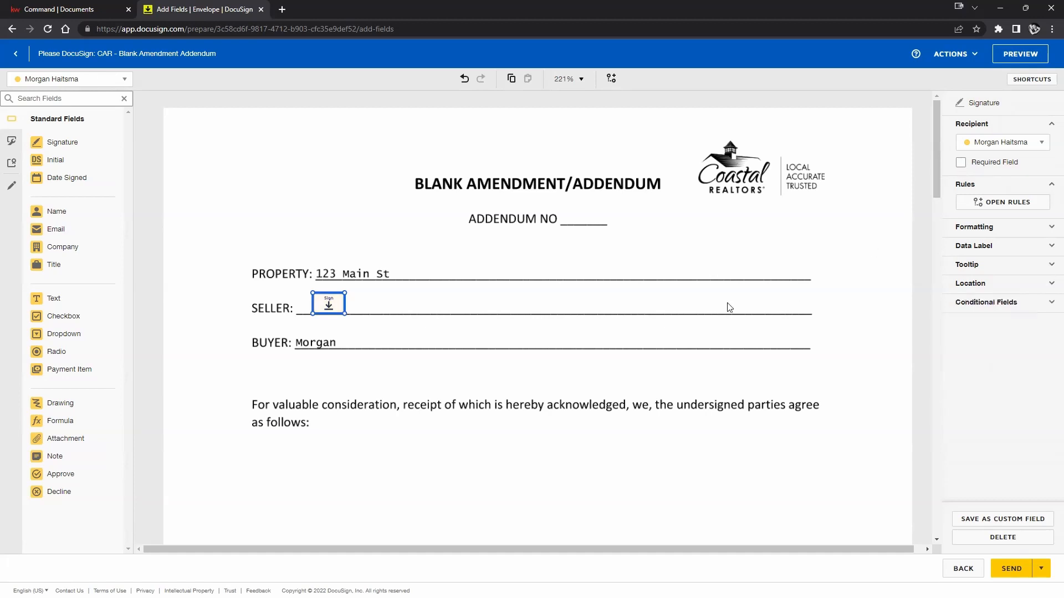
pyautogui.click(406, 234)
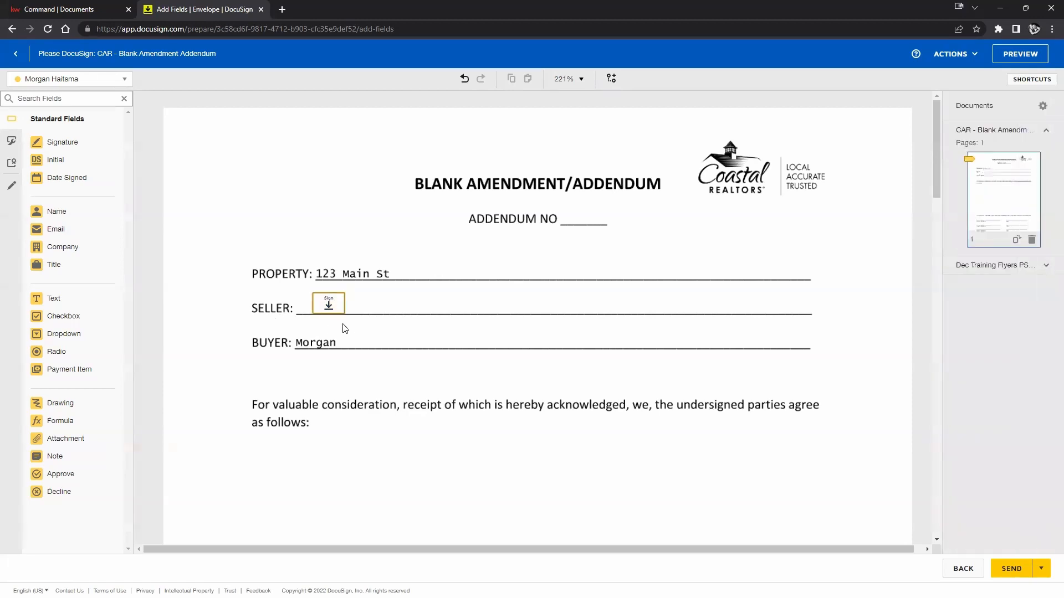
pyautogui.click(328, 305)
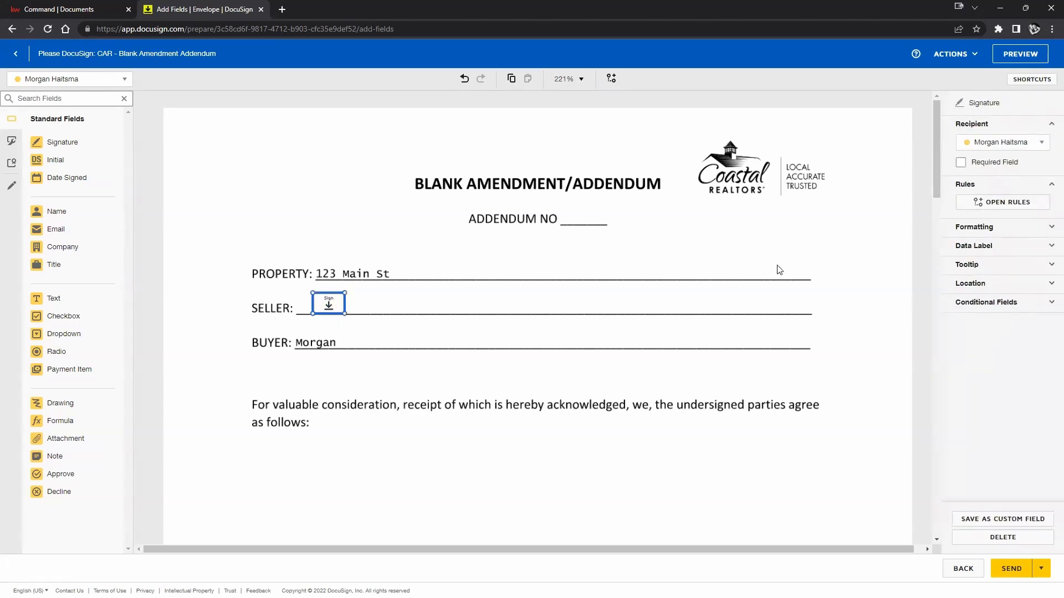
pyautogui.click(961, 163)
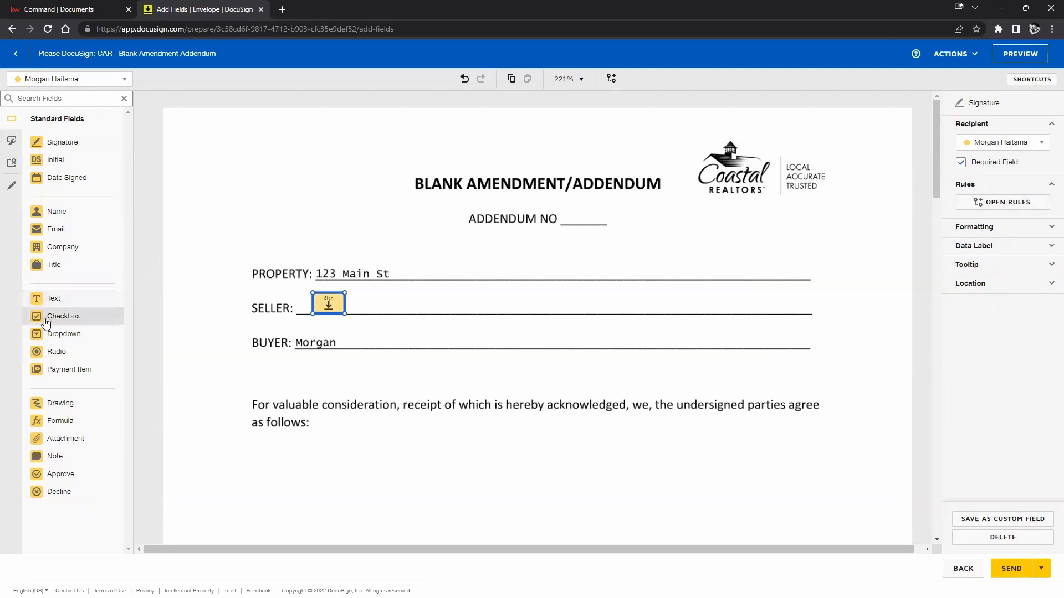
pyautogui.moveTo(46, 322); pyautogui.dragTo(386, 303)
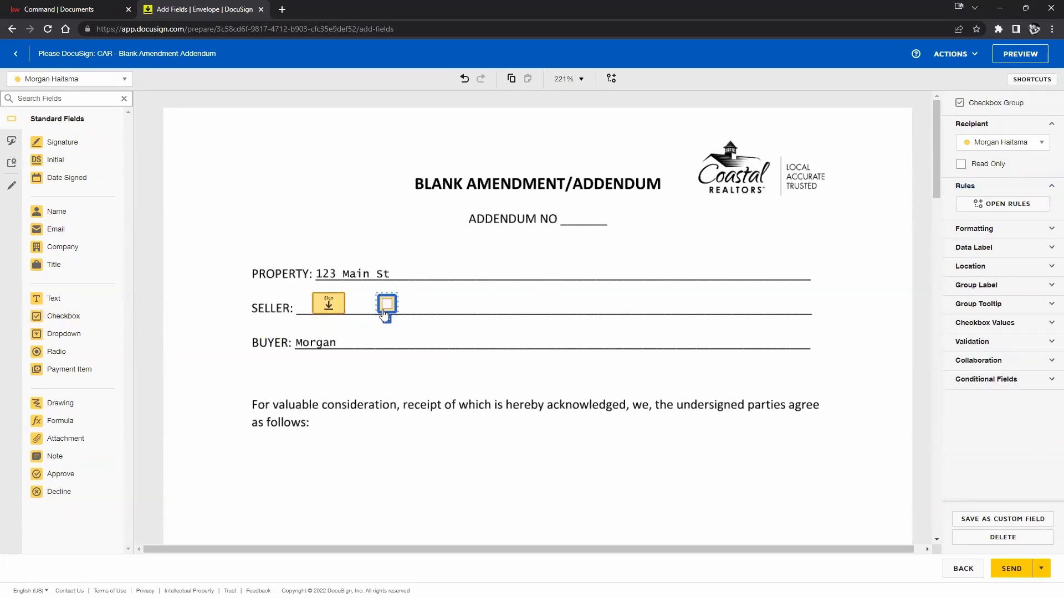
pyautogui.click(1018, 143)
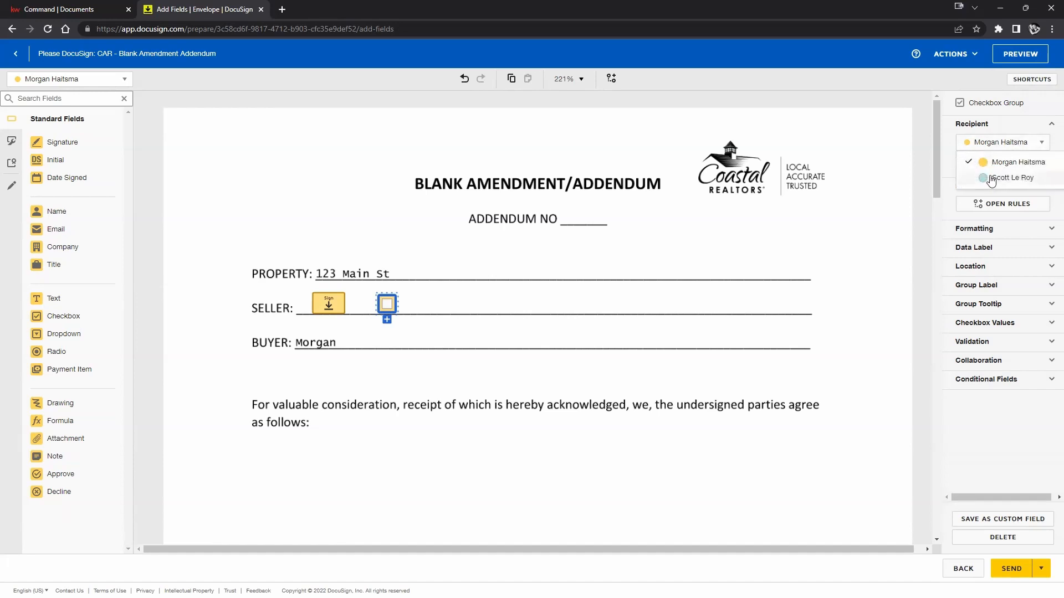
pyautogui.click(1017, 142)
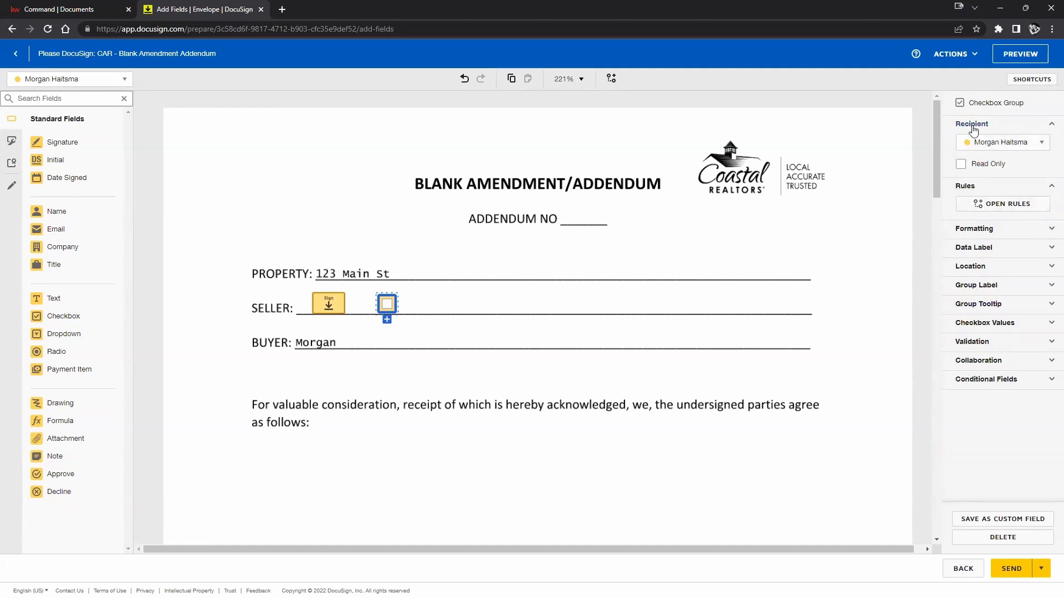
pyautogui.click(1000, 142)
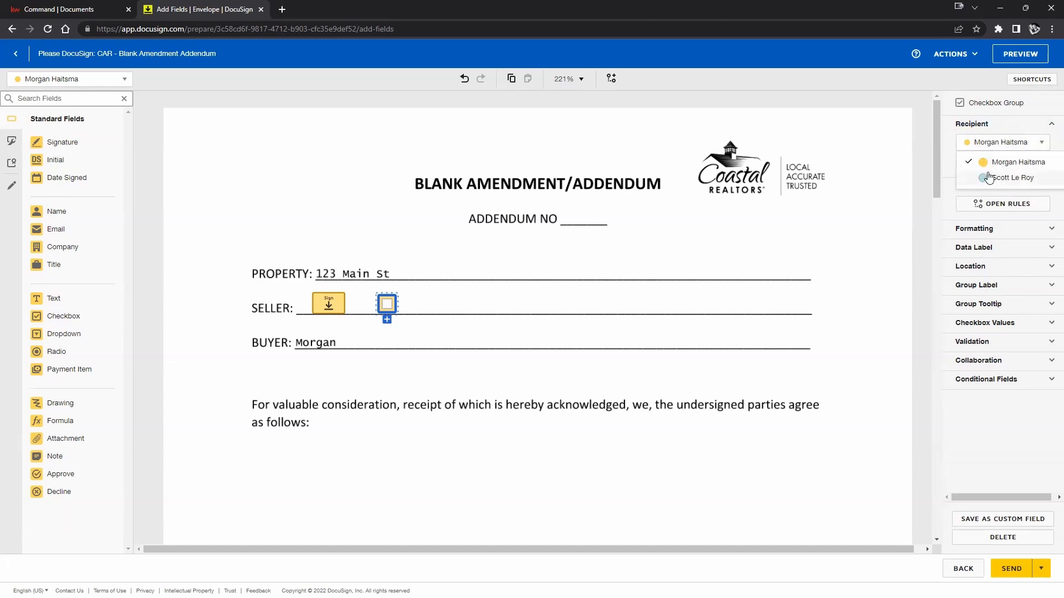
pyautogui.click(1021, 178)
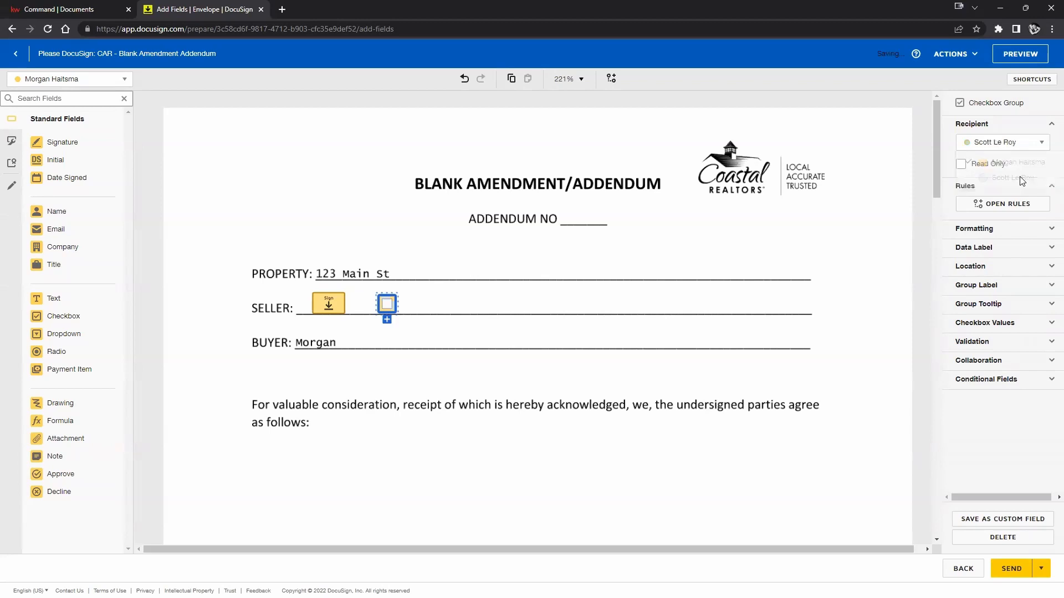
pyautogui.click(493, 301)
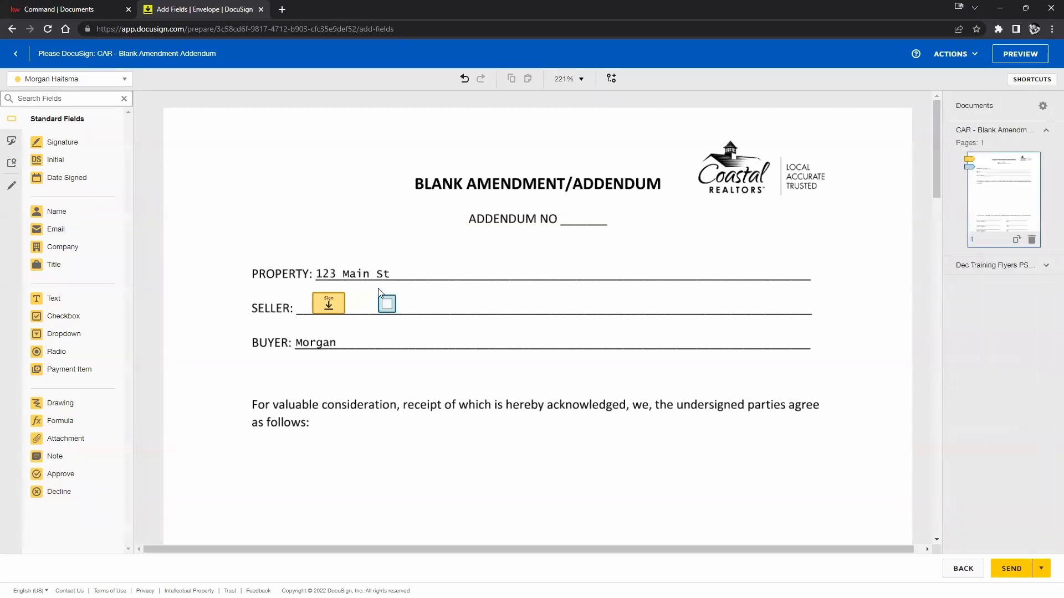
pyautogui.click(387, 304)
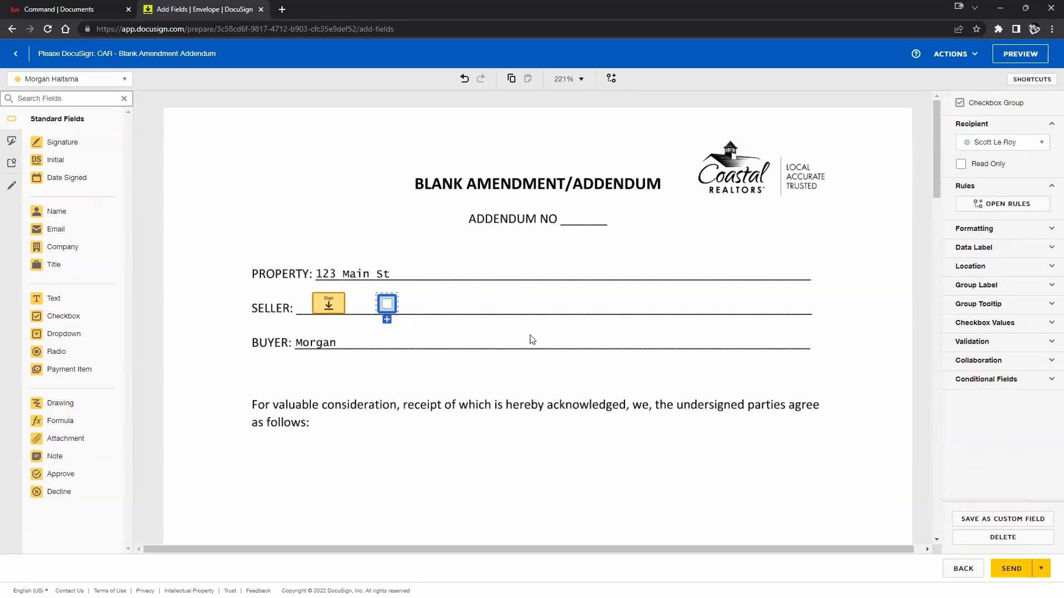
pyautogui.click(318, 298)
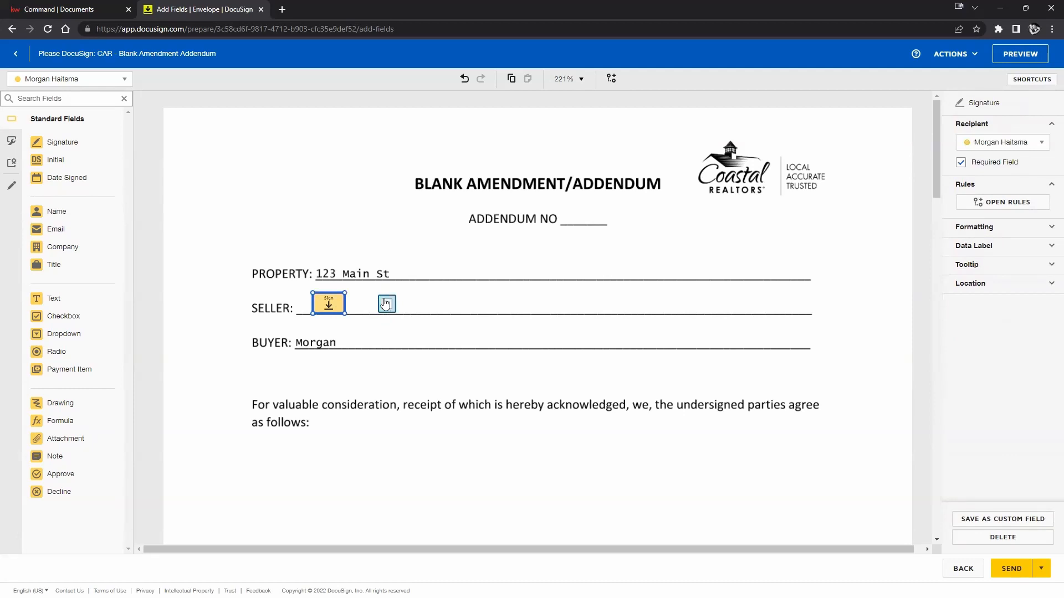
pyautogui.click(386, 303)
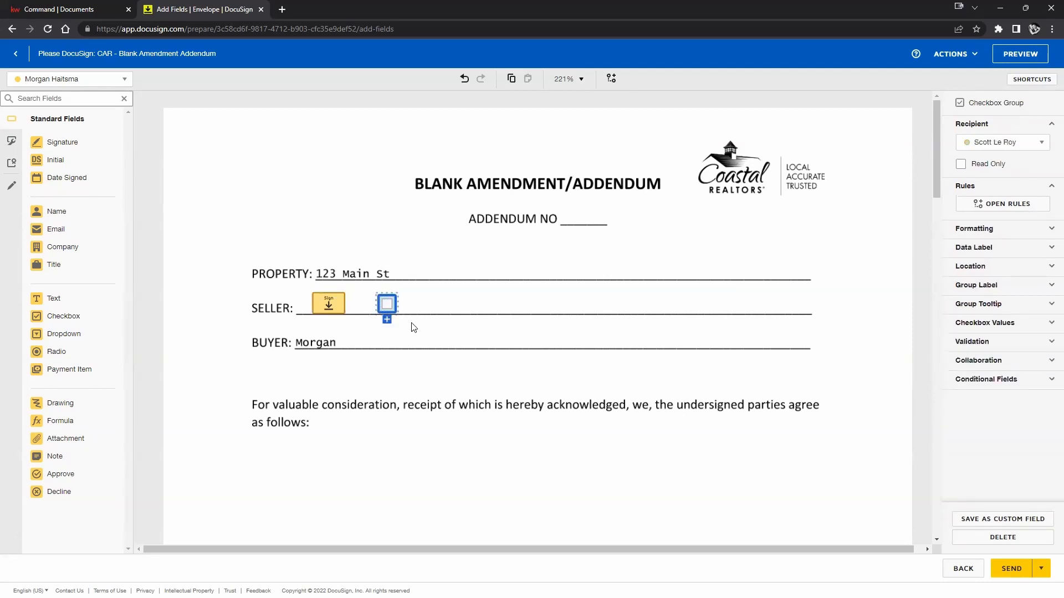
pyautogui.press('Delete')
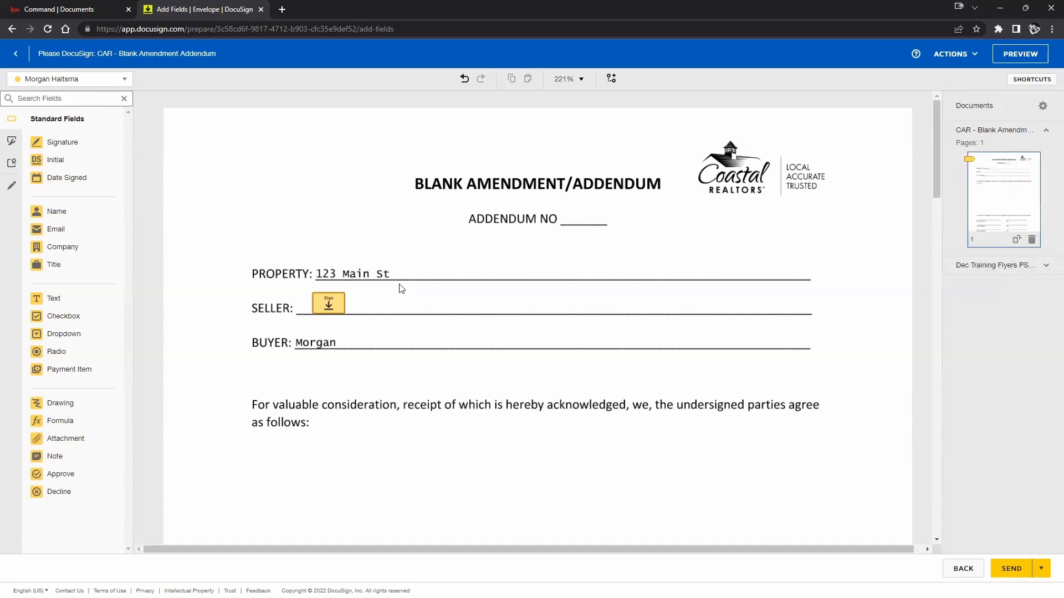
# Place a text field beneath 'as follows:' and widen it across the whole page.
pyautogui.click(329, 304)
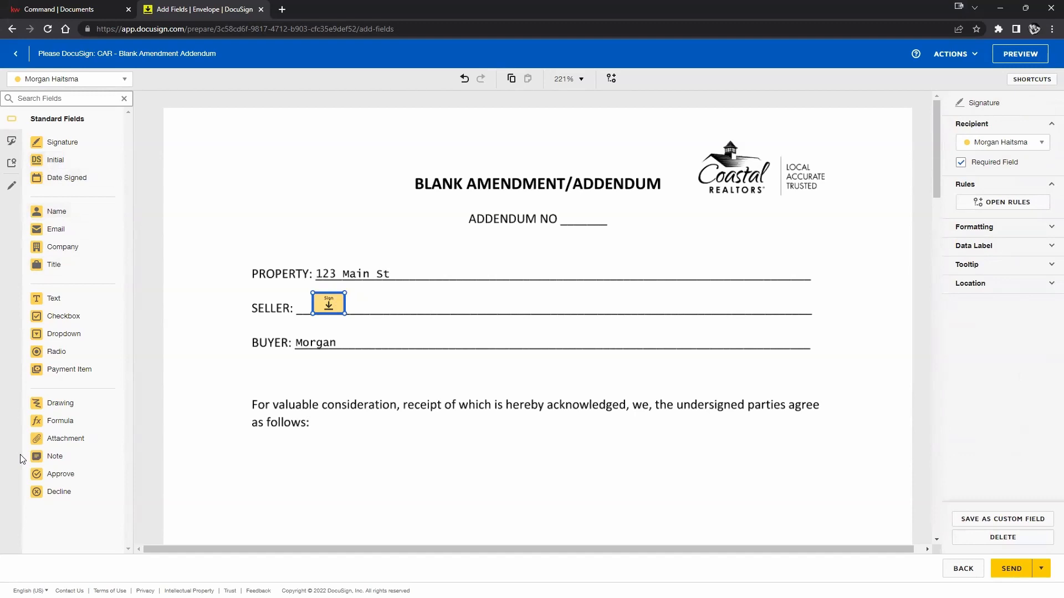
pyautogui.scroll(-4, 252, 488)
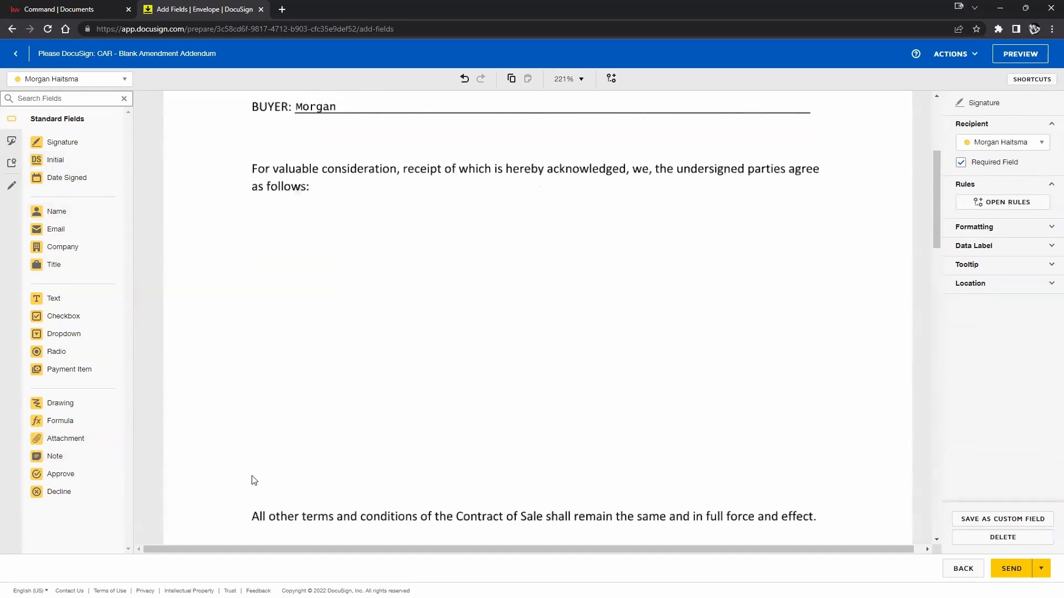
pyautogui.scroll(1, 254, 474)
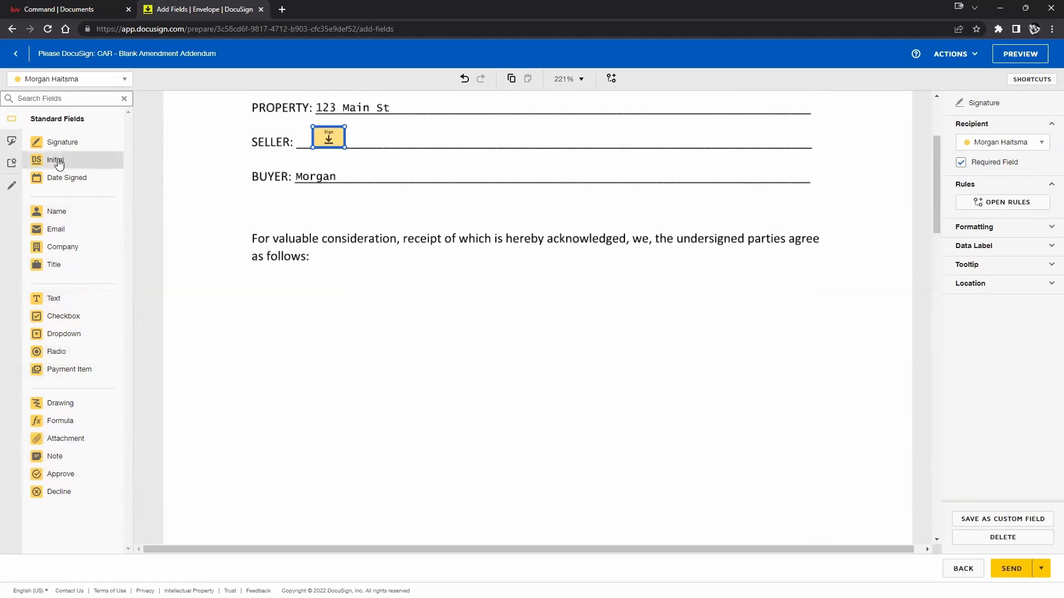
pyautogui.click(53, 299)
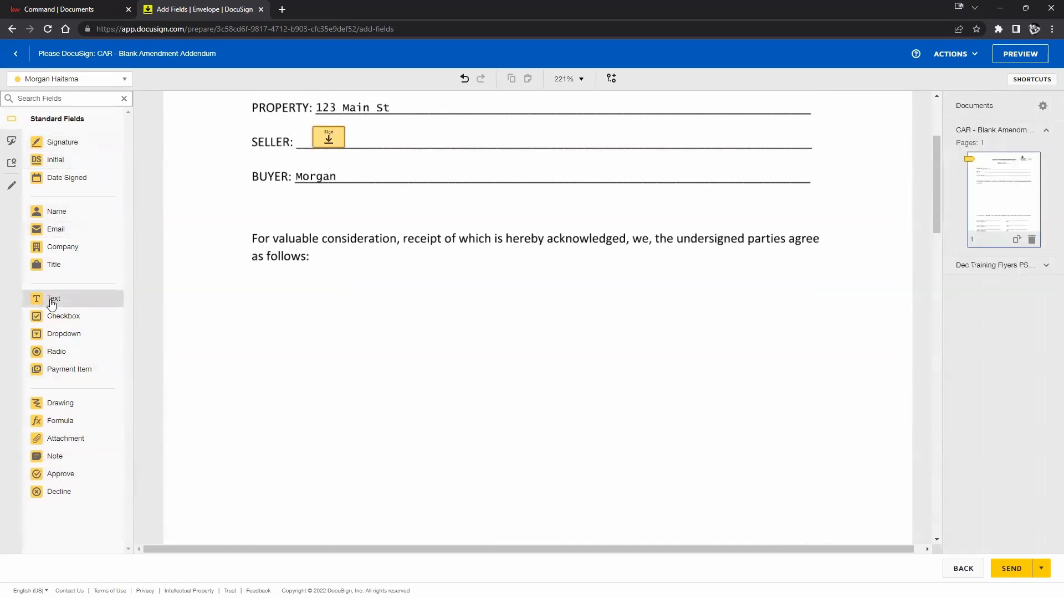
pyautogui.click(254, 285)
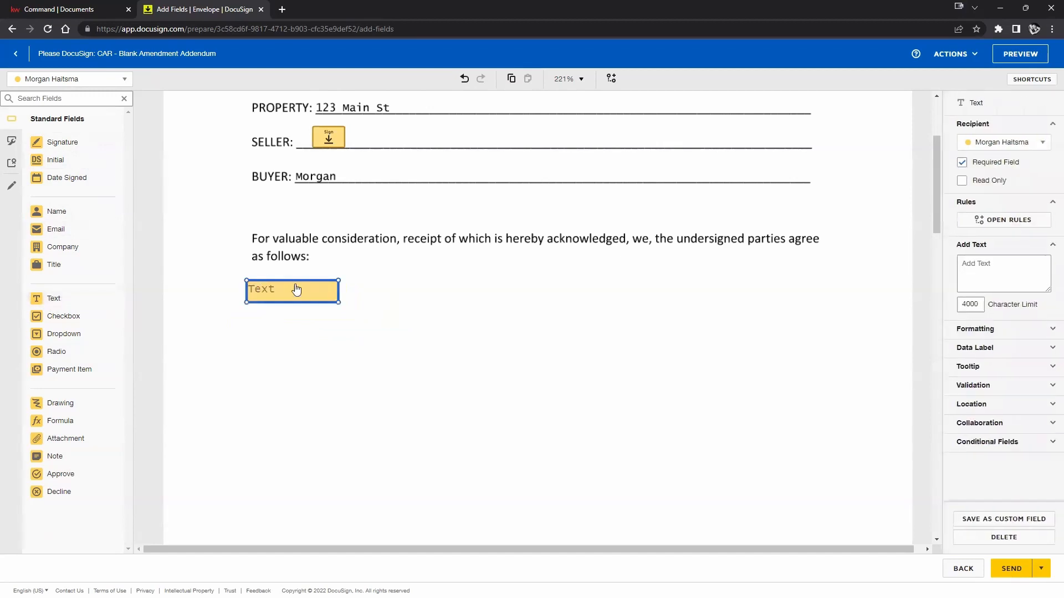
pyautogui.moveTo(338, 281); pyautogui.dragTo(824, 279)
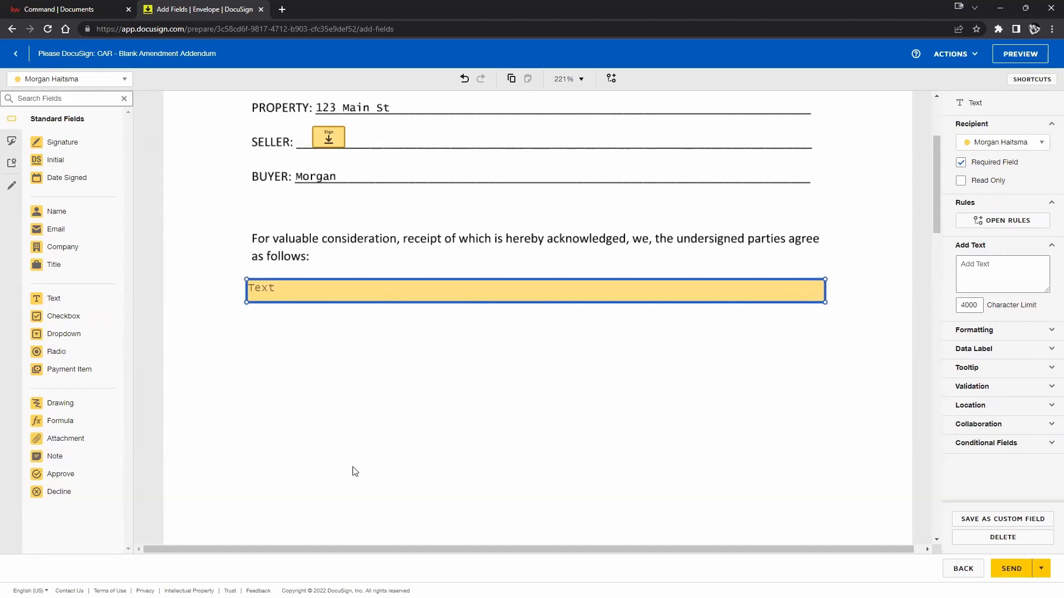
# Copy the wide text field and paste two copies further down the page.
pyautogui.rightClick(432, 290)
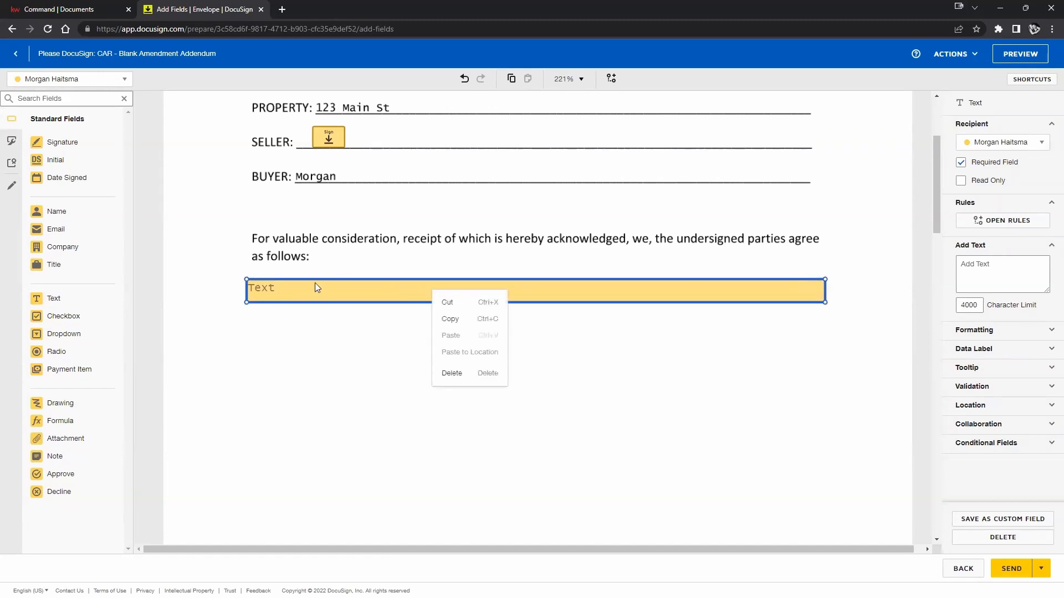
pyautogui.click(453, 320)
pyautogui.rightClick(372, 331)
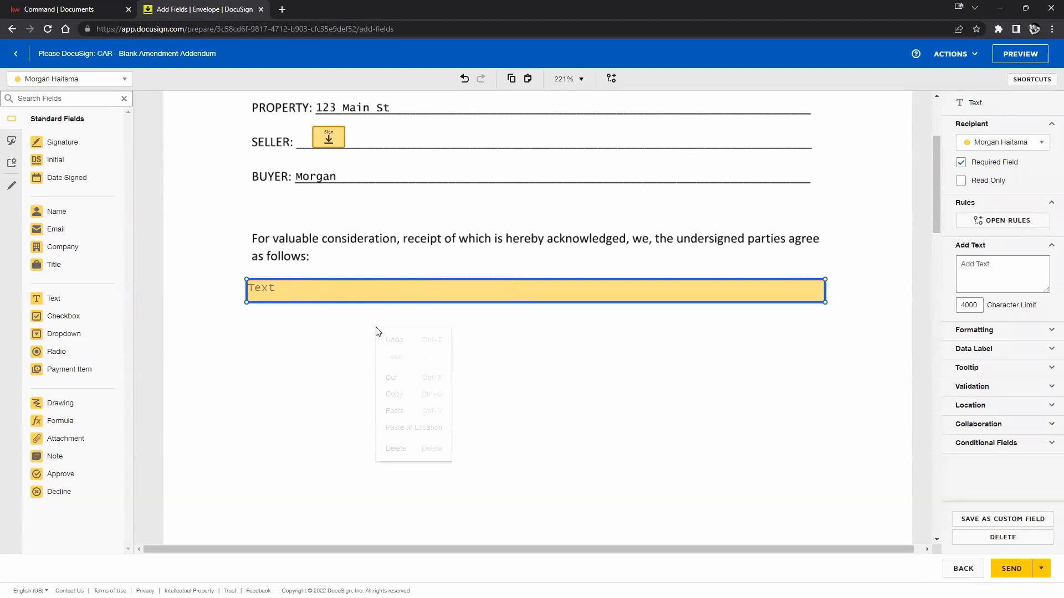
pyautogui.click(395, 412)
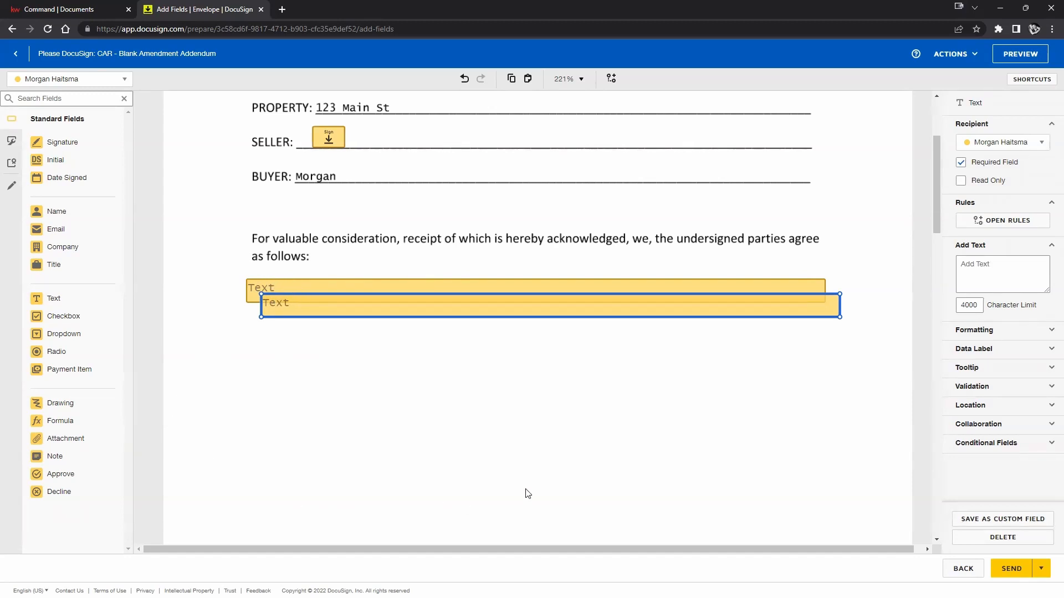
pyautogui.rightClick(653, 464)
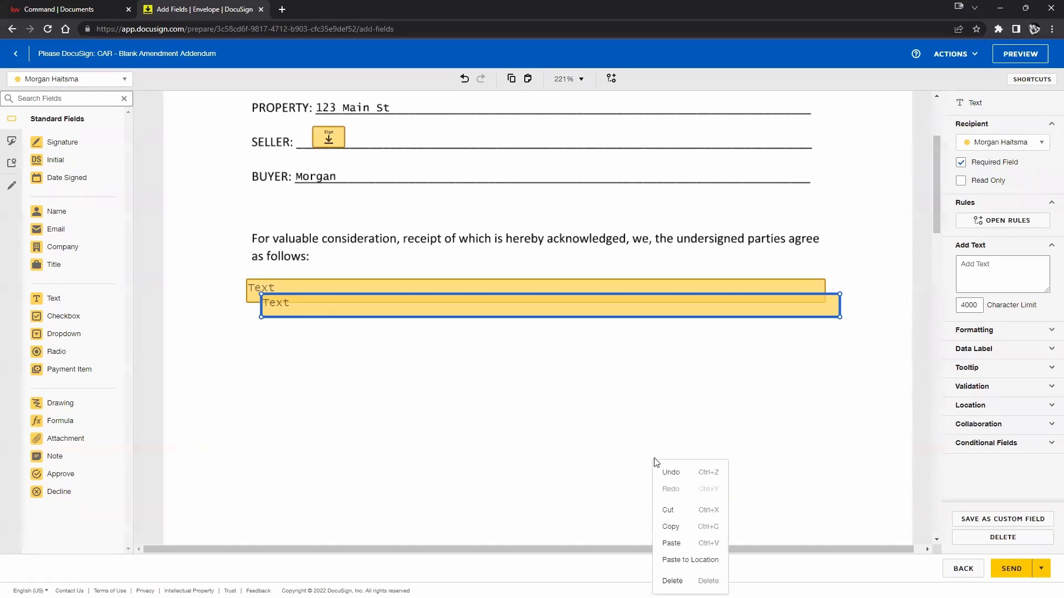
pyautogui.click(686, 561)
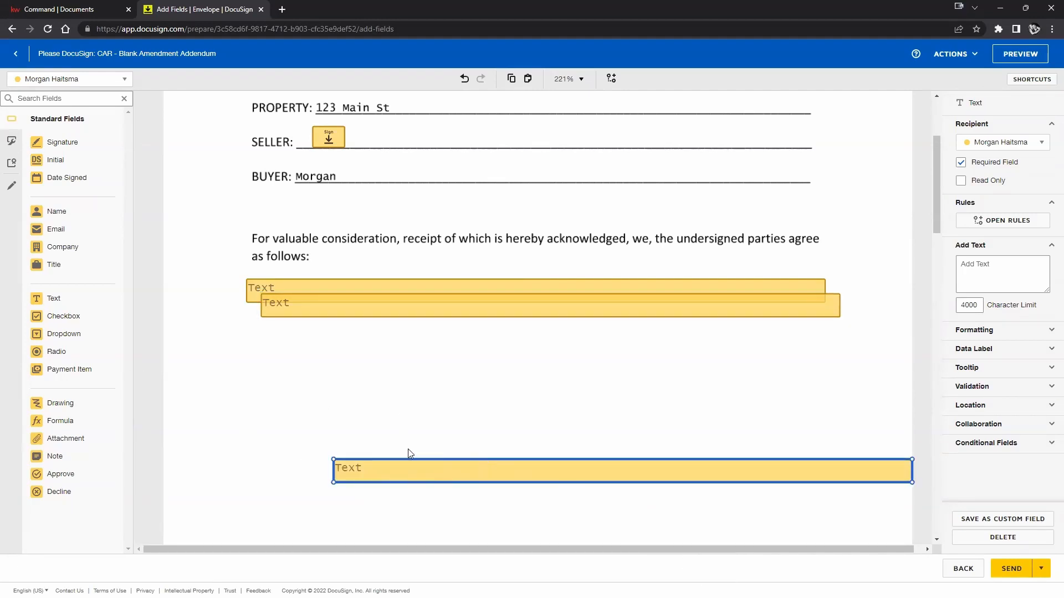
# Shorten a copy, paste it onto the SELLER line, then select the overlapping duplicate.
pyautogui.moveTo(333, 460); pyautogui.dragTo(611, 472)
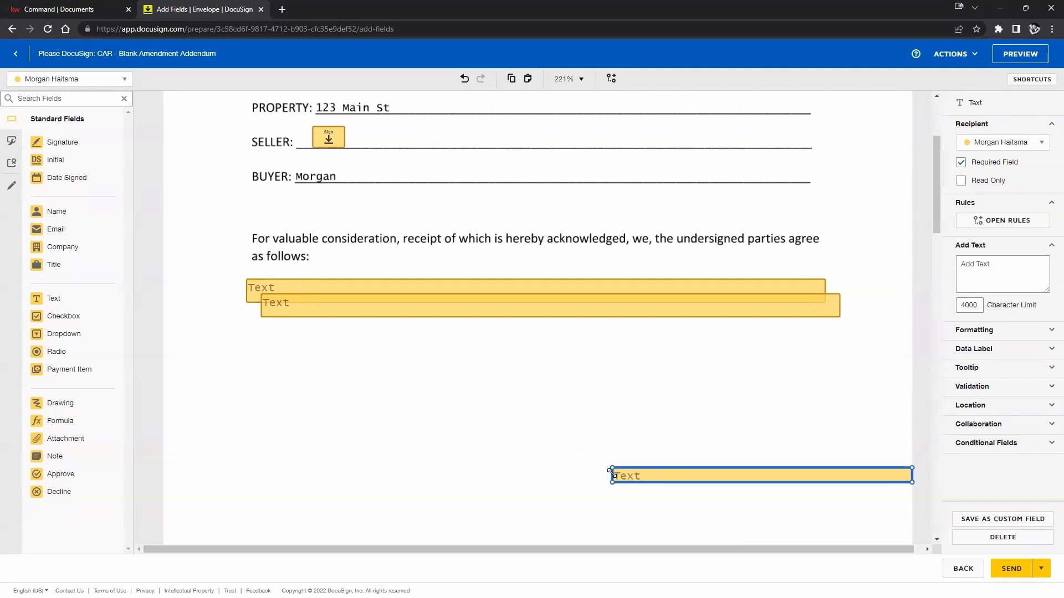
pyautogui.rightClick(646, 479)
pyautogui.click(678, 507)
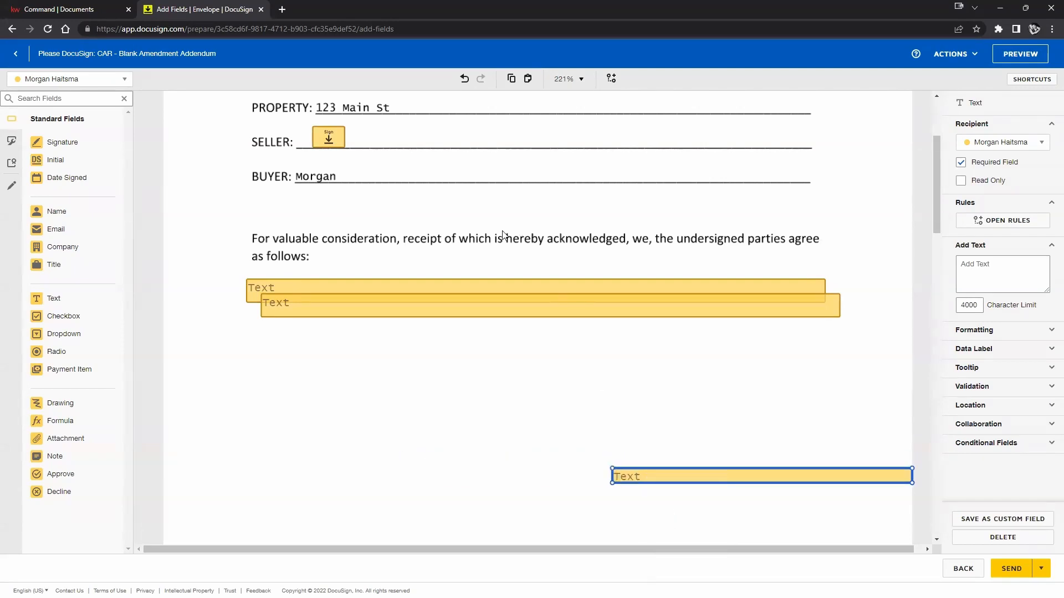
pyautogui.scroll(2, 503, 235)
pyautogui.rightClick(520, 253)
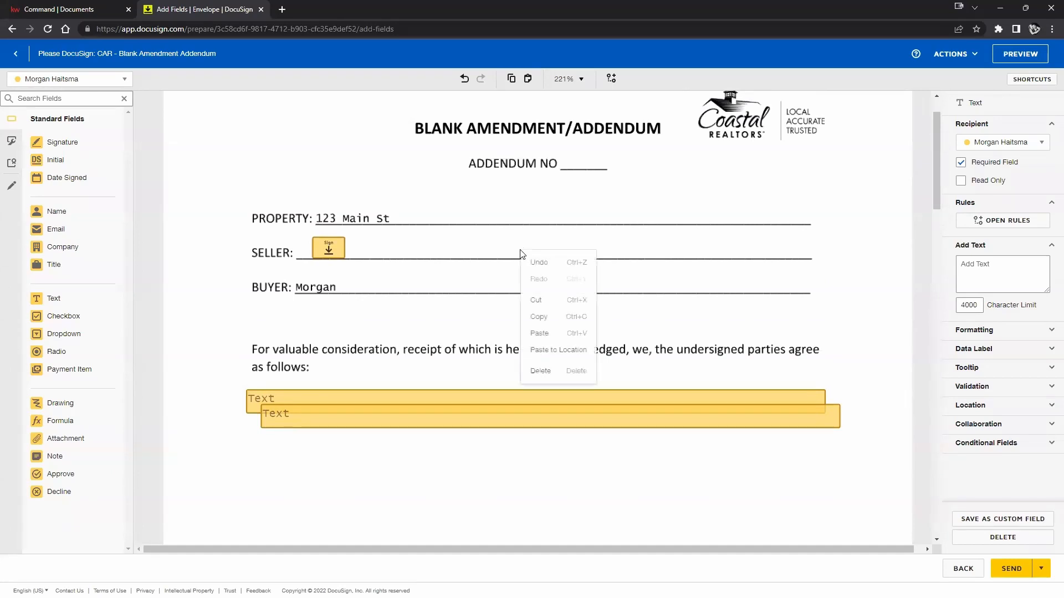
pyautogui.click(557, 351)
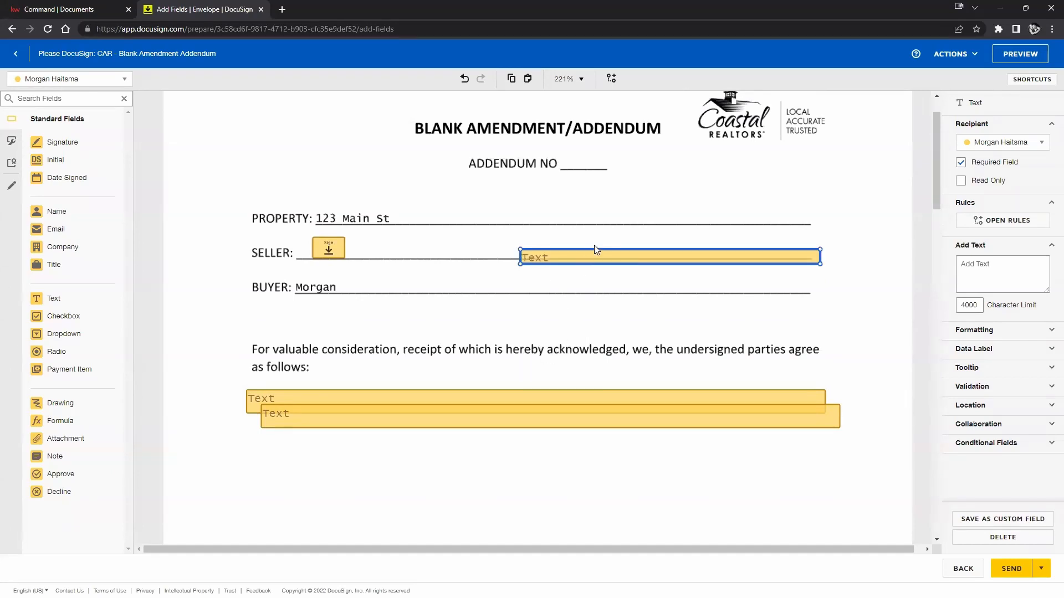
pyautogui.moveTo(598, 257); pyautogui.dragTo(584, 247)
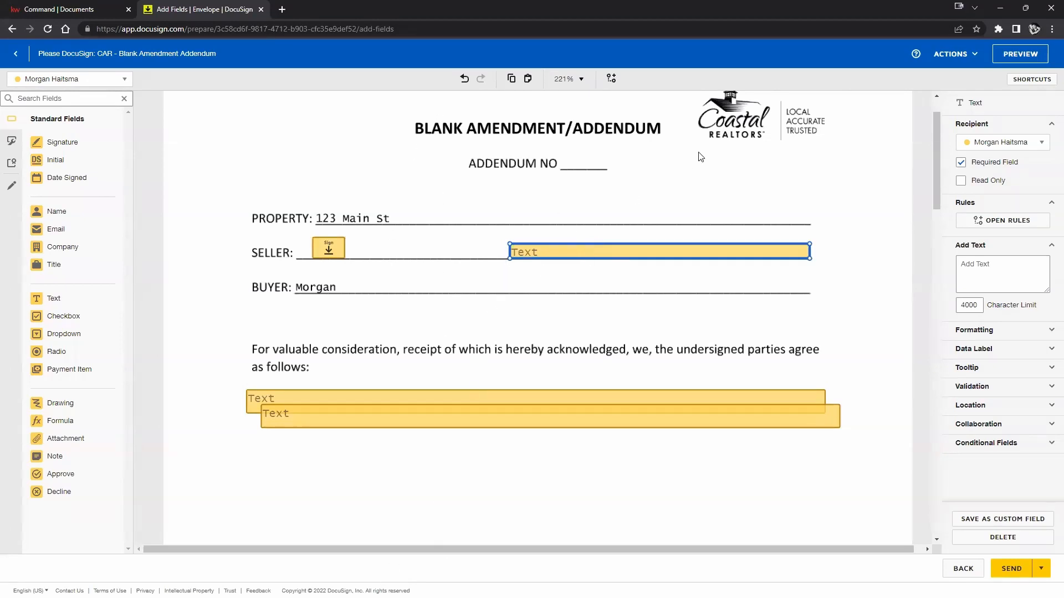
pyautogui.click(555, 426)
# Delete the duplicate, lower-right, and large 'as follows' text fields.
pyautogui.press('Delete')
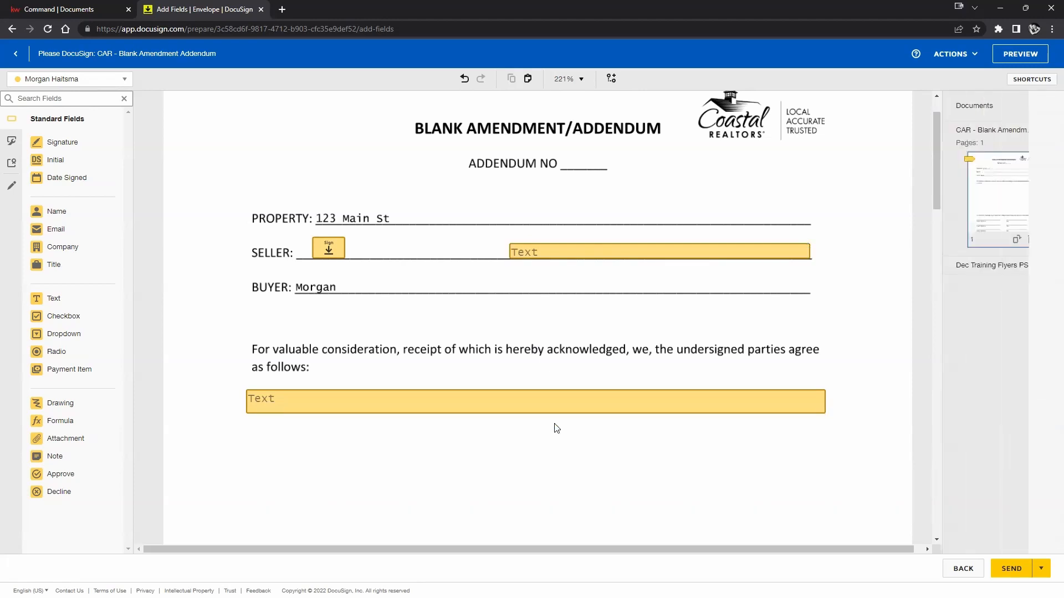
pyautogui.scroll(-2, 561, 392)
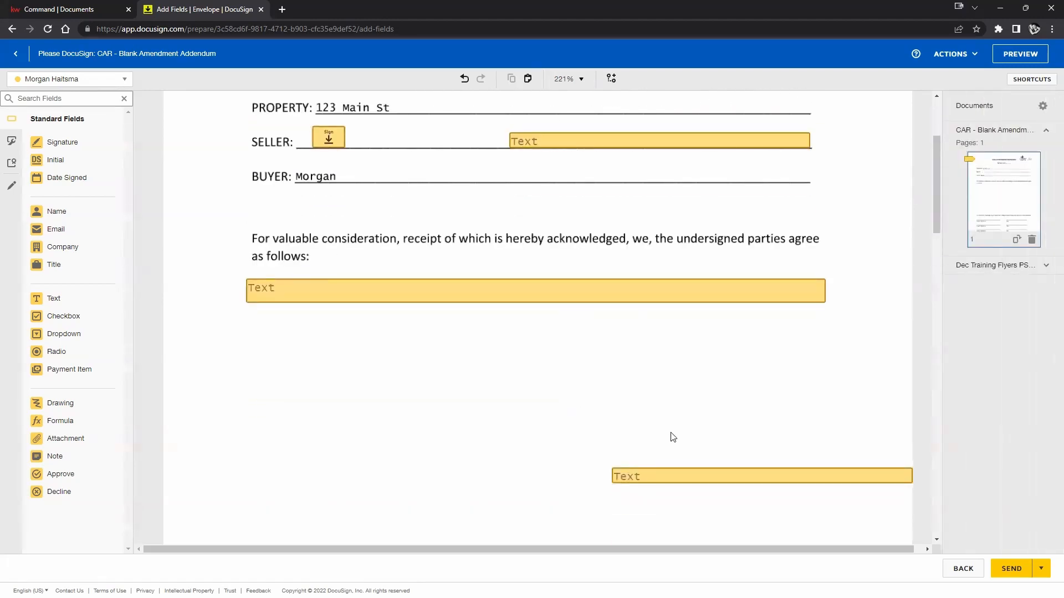
pyautogui.click(675, 467)
pyautogui.press('Delete')
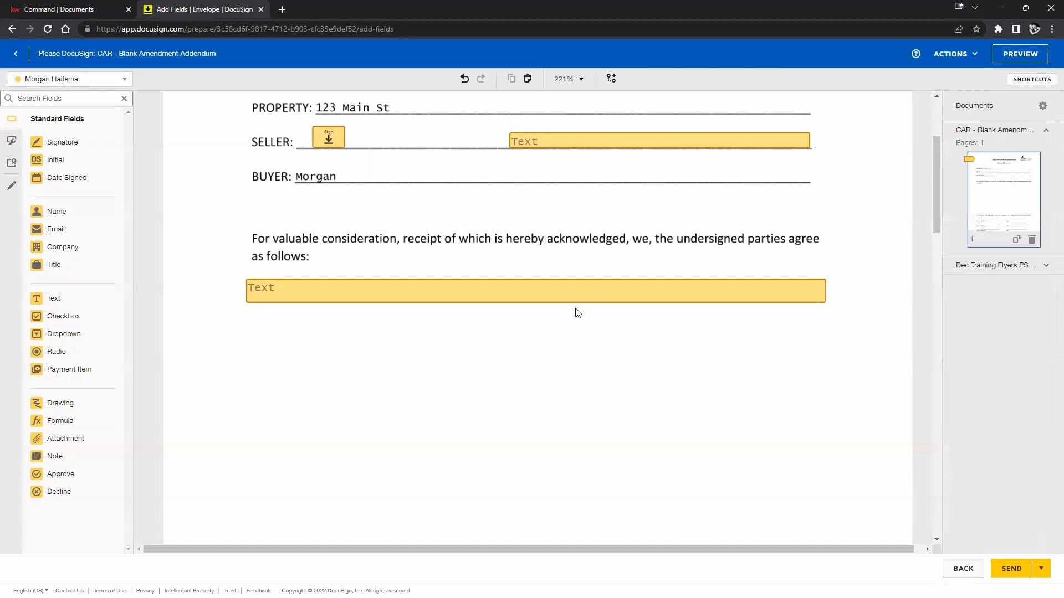
pyautogui.click(575, 297)
pyautogui.press('Delete')
# Delete the signature field beside SELLER.
pyautogui.scroll(-5, 575, 299)
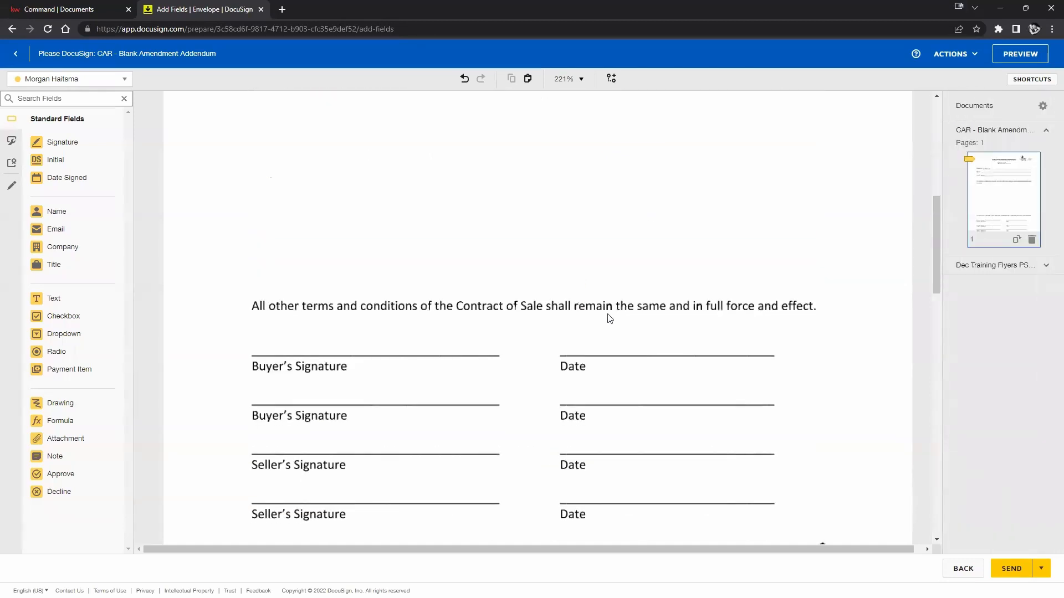
pyautogui.scroll(-2, 610, 317)
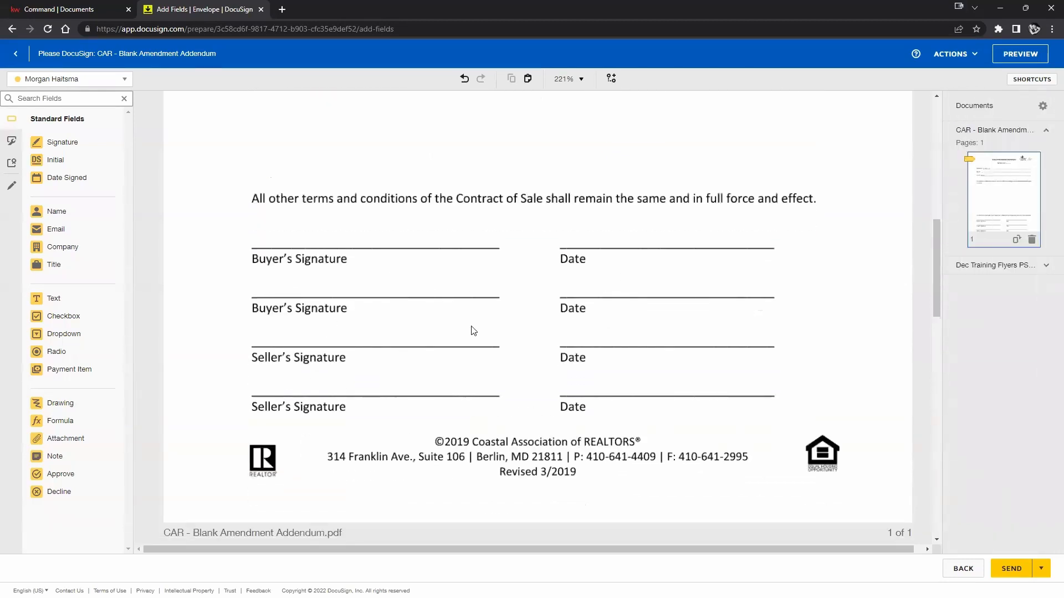
pyautogui.scroll(5, 471, 331)
pyautogui.scroll(-6, 479, 327)
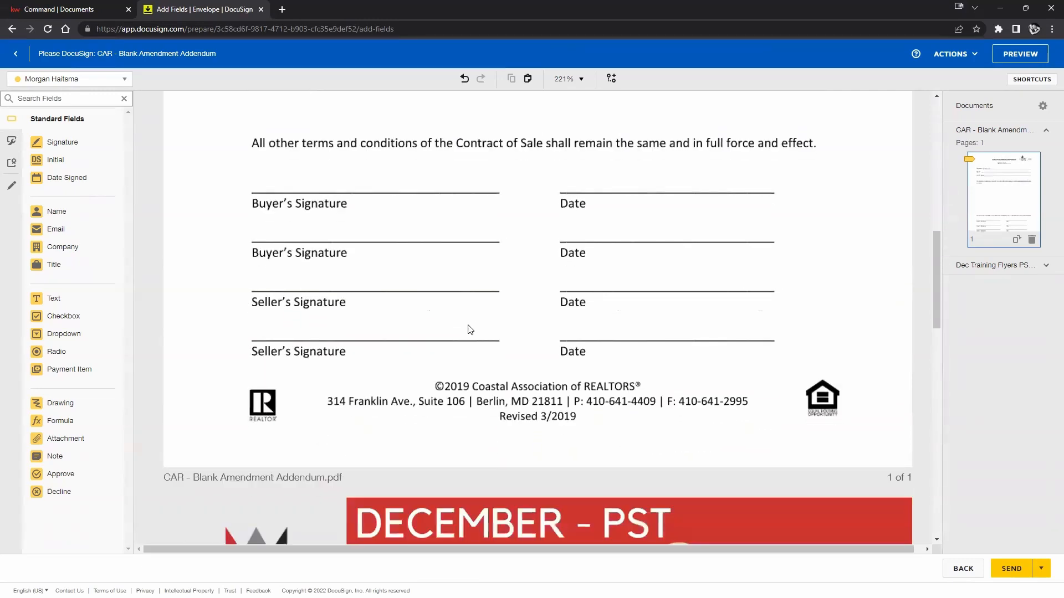
pyautogui.scroll(1, 470, 330)
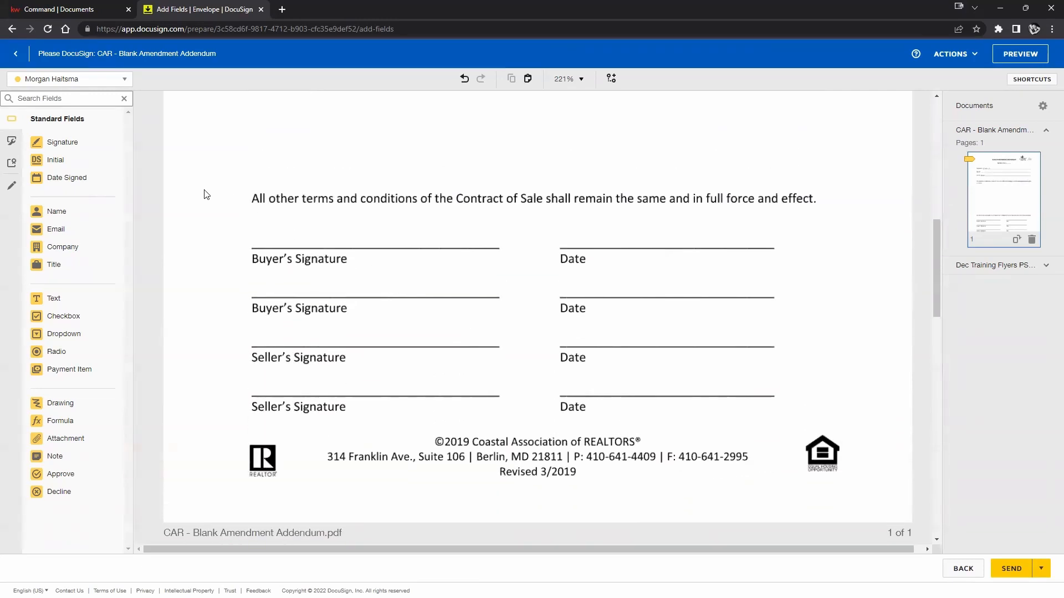
pyautogui.scroll(9, 263, 219)
pyautogui.click(336, 255)
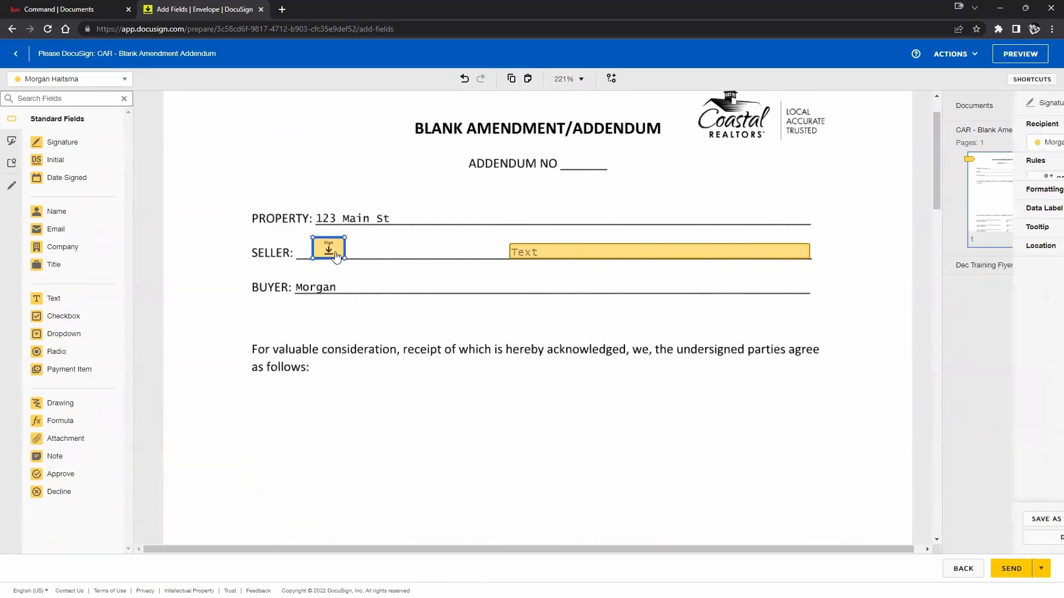
pyautogui.press('Delete')
# Make the SELLER text field optional and stretch it to start right after 'SELLER:'.
pyautogui.click(554, 252)
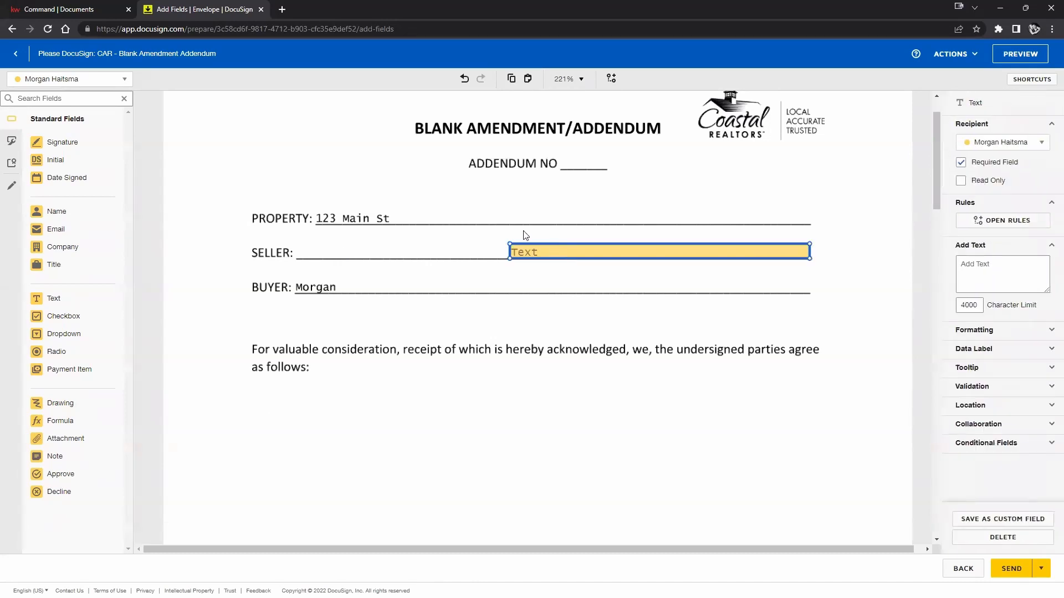
pyautogui.click(962, 162)
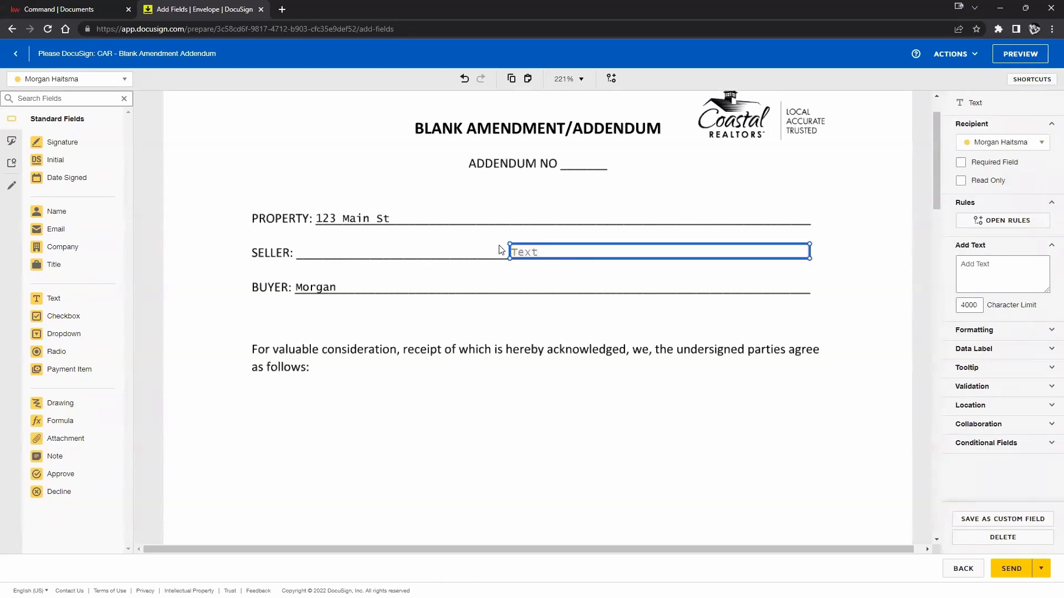
pyautogui.moveTo(508, 241); pyautogui.dragTo(299, 244)
pyautogui.click(412, 455)
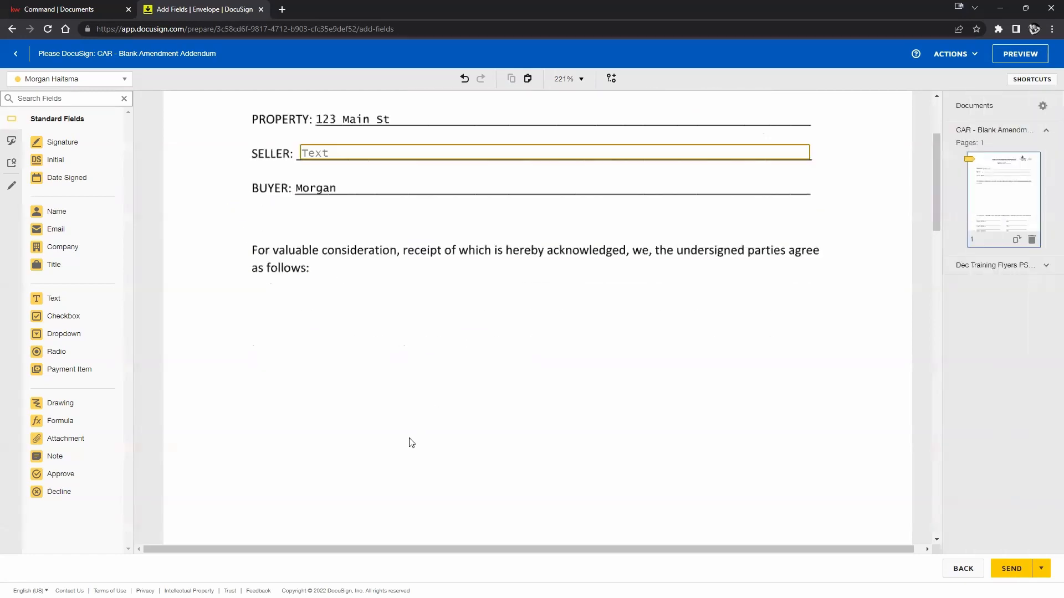
pyautogui.scroll(-8, 410, 443)
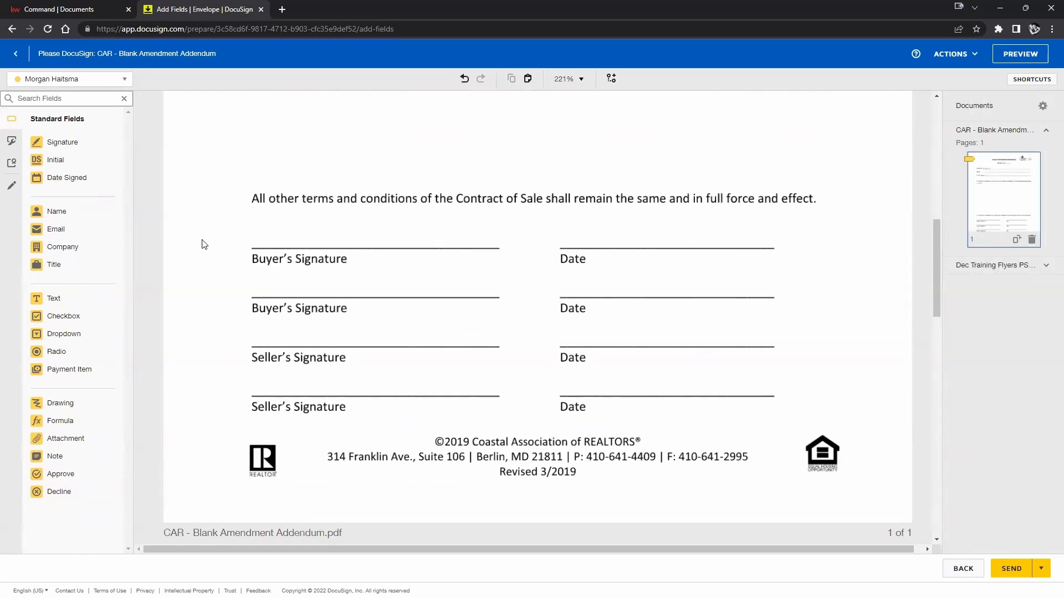
# Drop a buyer signature field on the first Buyer's Signature line.
pyautogui.click(62, 141)
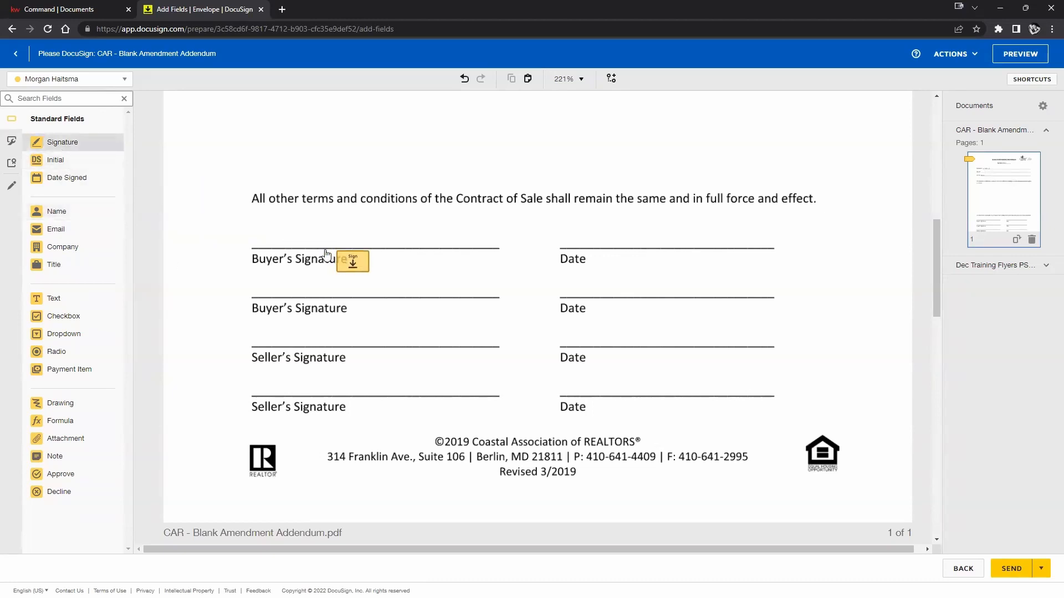
pyautogui.click(255, 232)
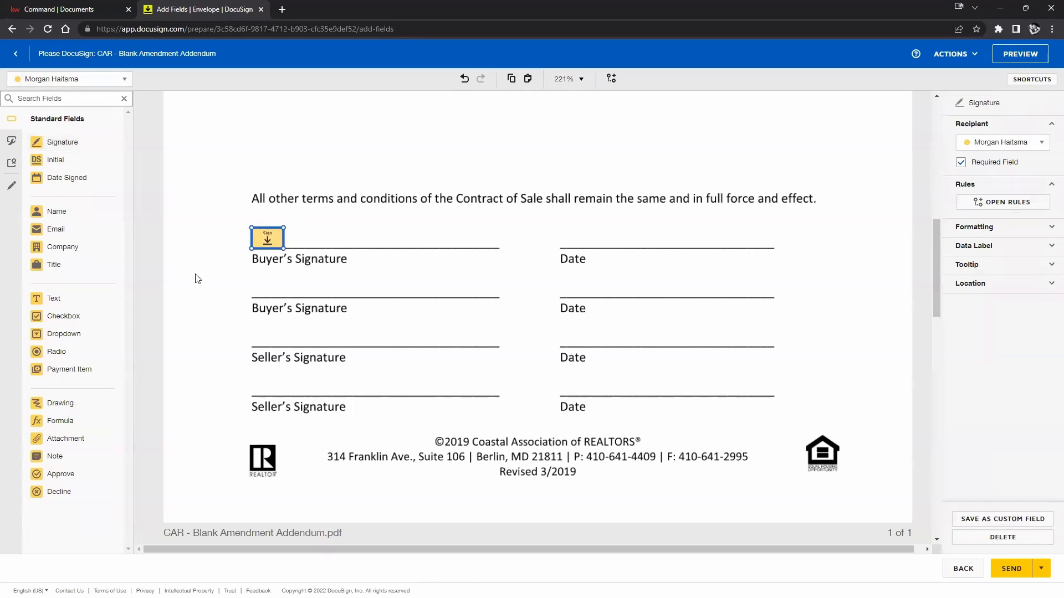
pyautogui.click(113, 83)
pyautogui.click(62, 116)
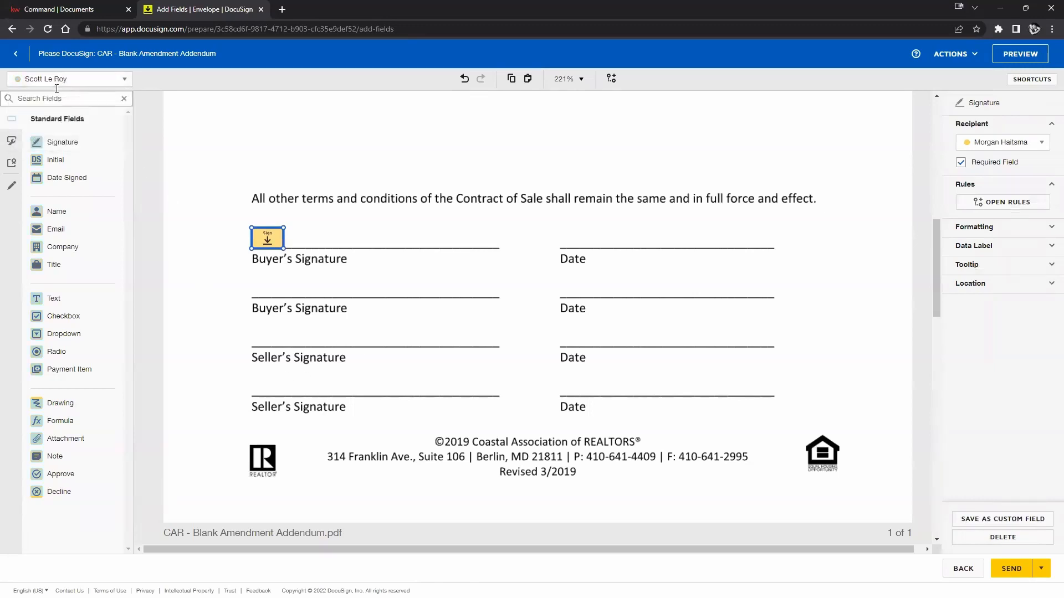
pyautogui.click(75, 79)
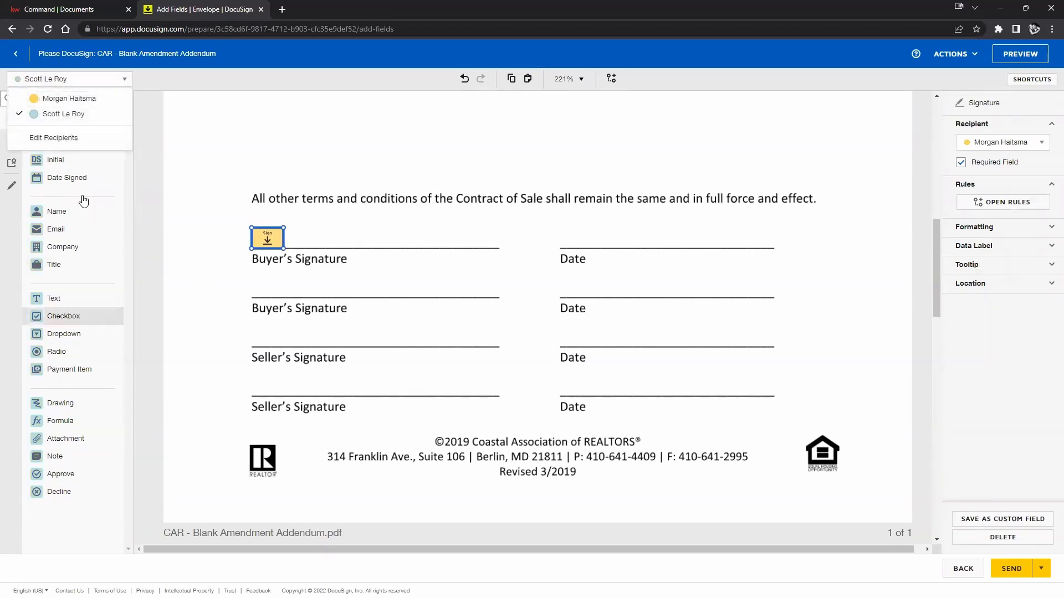
pyautogui.click(69, 99)
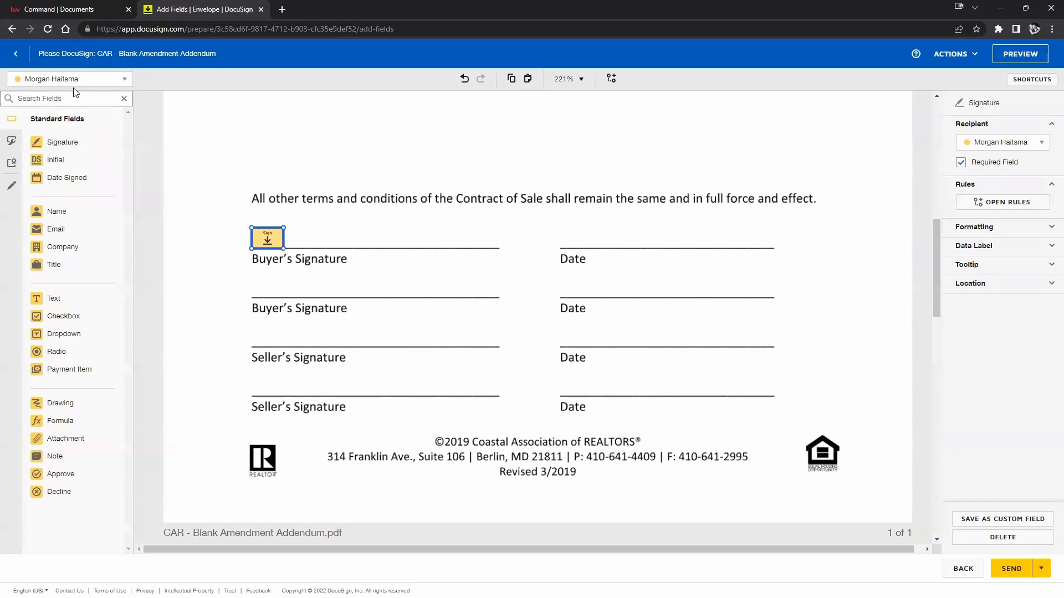
# Set new fields to the second recipient while keeping that signature assigned to the buyer.
pyautogui.click(89, 83)
pyautogui.click(78, 114)
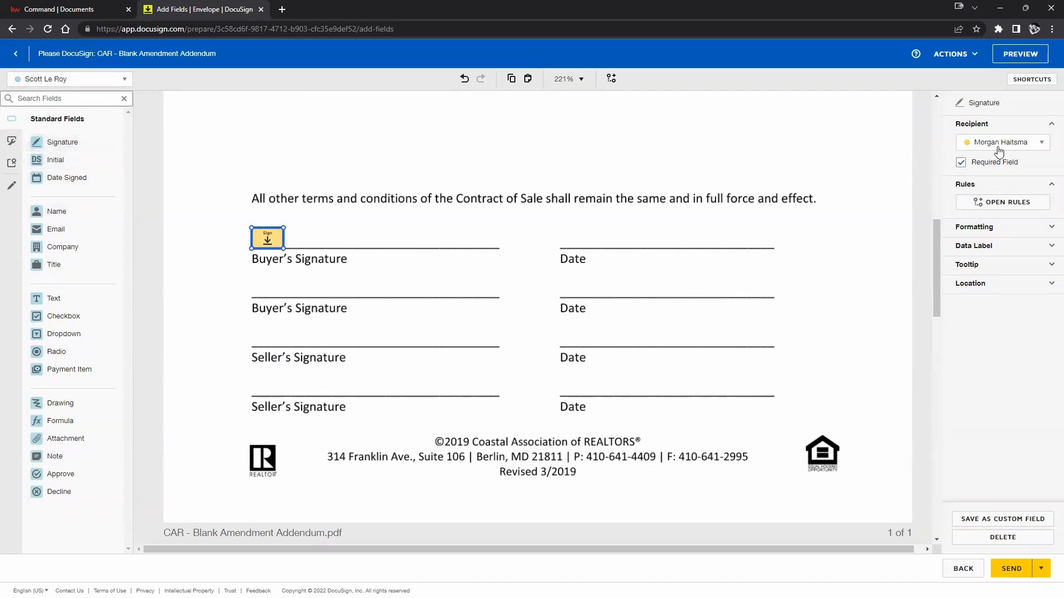
pyautogui.click(334, 239)
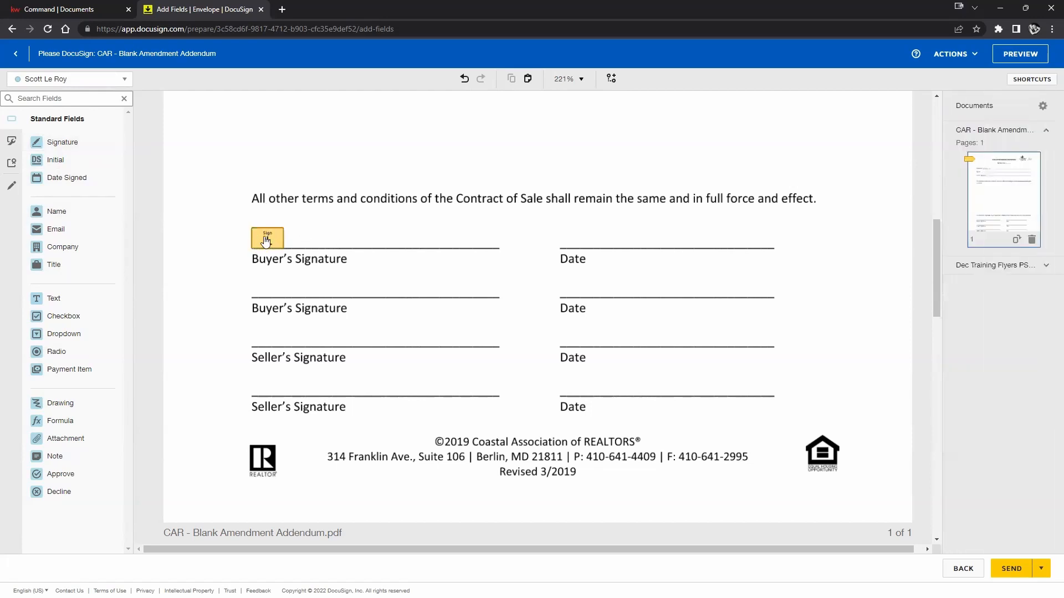
pyautogui.click(267, 238)
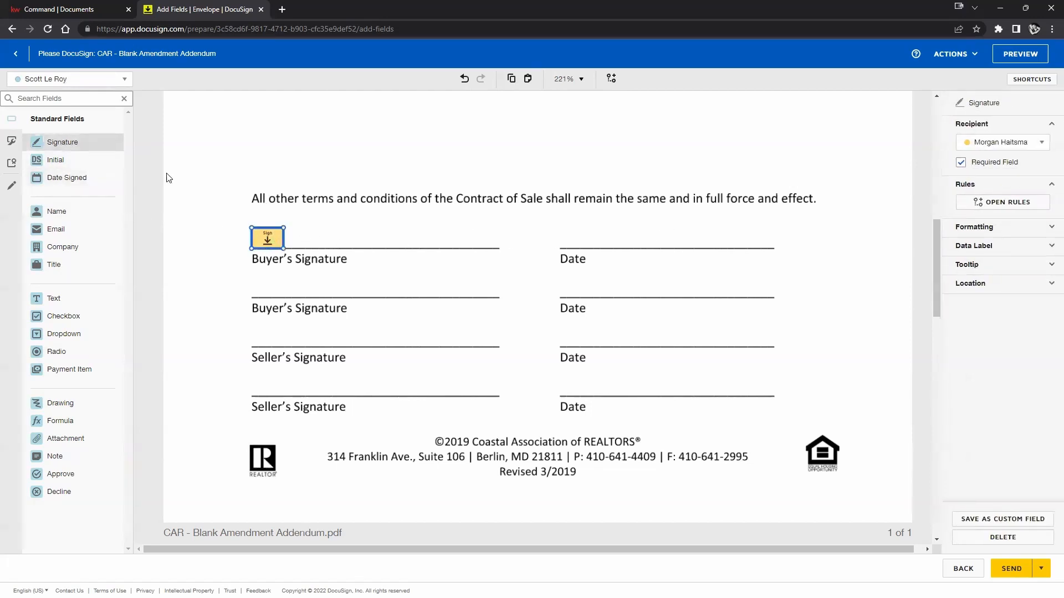
pyautogui.click(1025, 145)
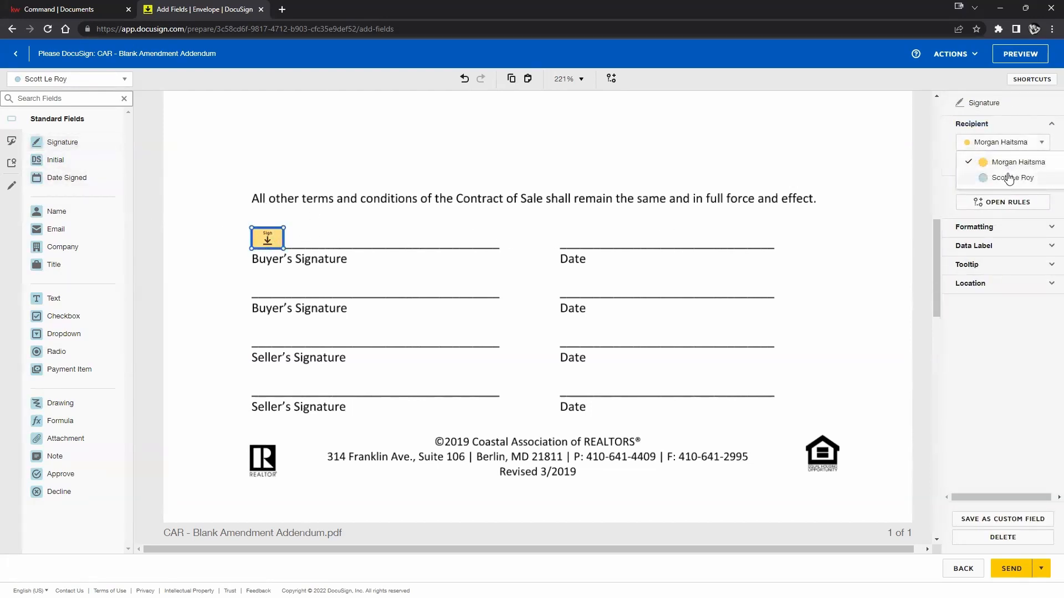
pyautogui.click(1009, 178)
pyautogui.click(1009, 142)
pyautogui.click(1015, 162)
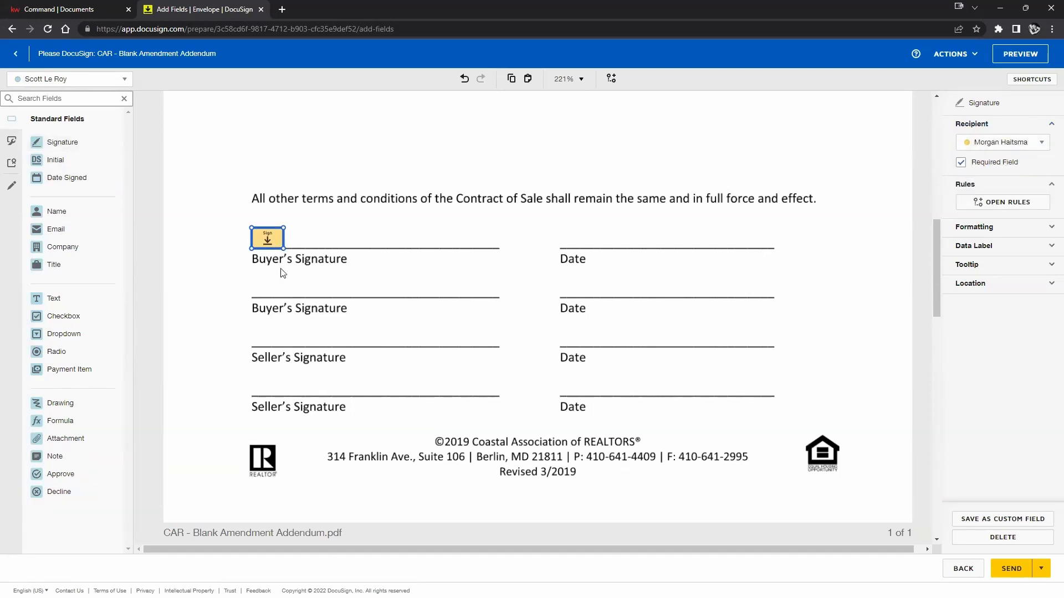
pyautogui.click(64, 82)
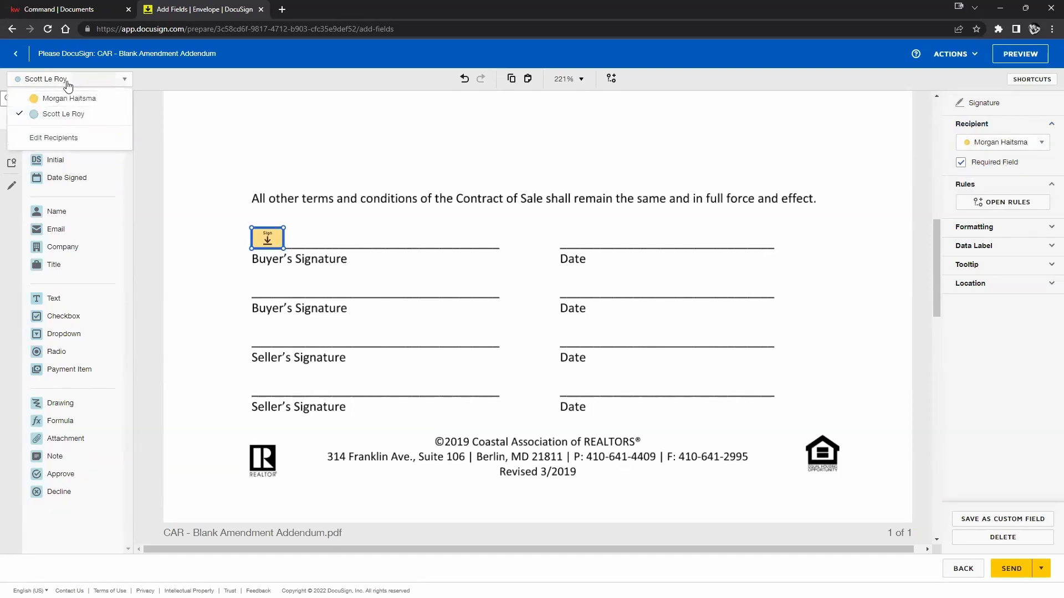
pyautogui.click(202, 145)
# Add the second recipient's signature and Date Signed fields on the first Seller's line.
pyautogui.click(59, 148)
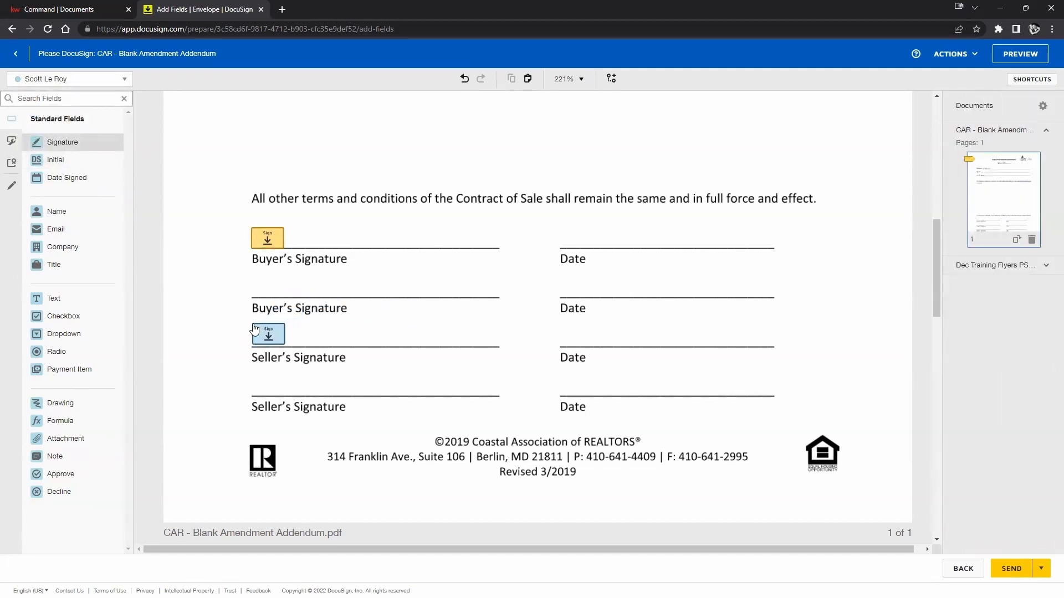
pyautogui.click(254, 331)
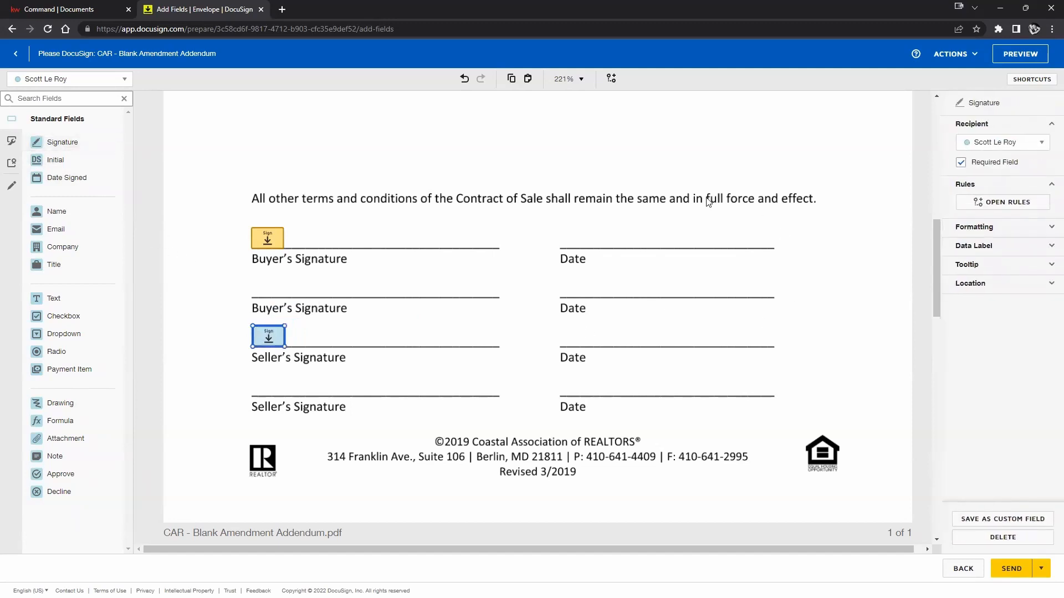
pyautogui.click(71, 178)
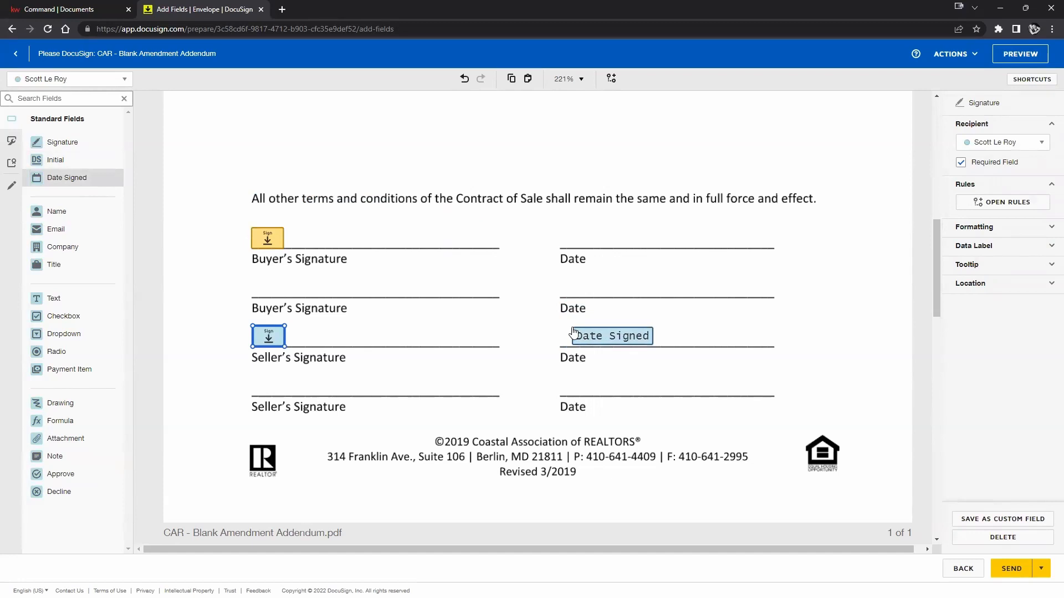
pyautogui.click(572, 333)
# Switch to the buyer and place a Date Signed field on the buyer's Date line.
pyautogui.click(71, 80)
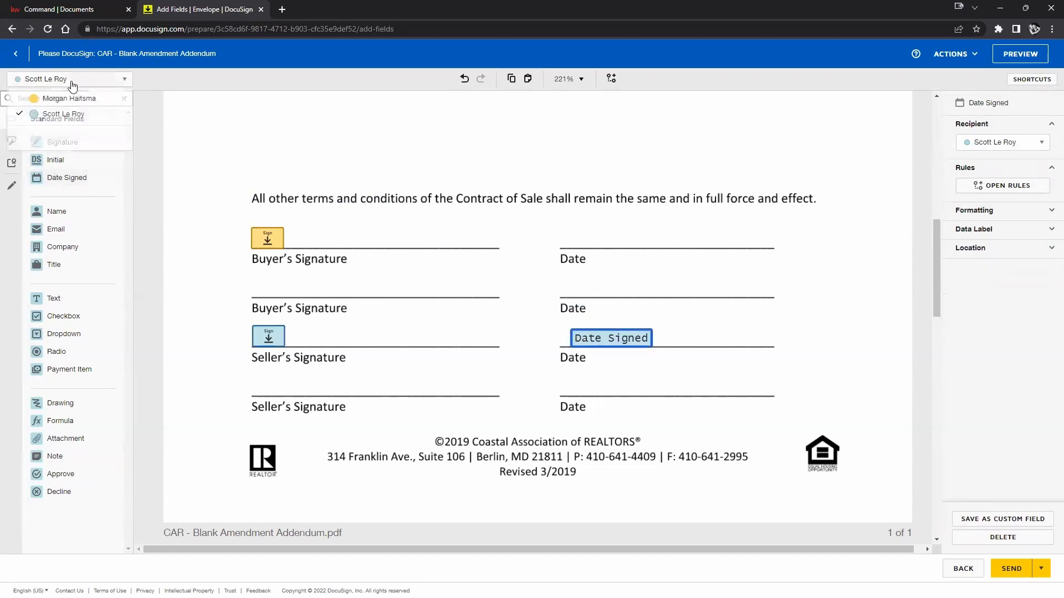
pyautogui.click(46, 99)
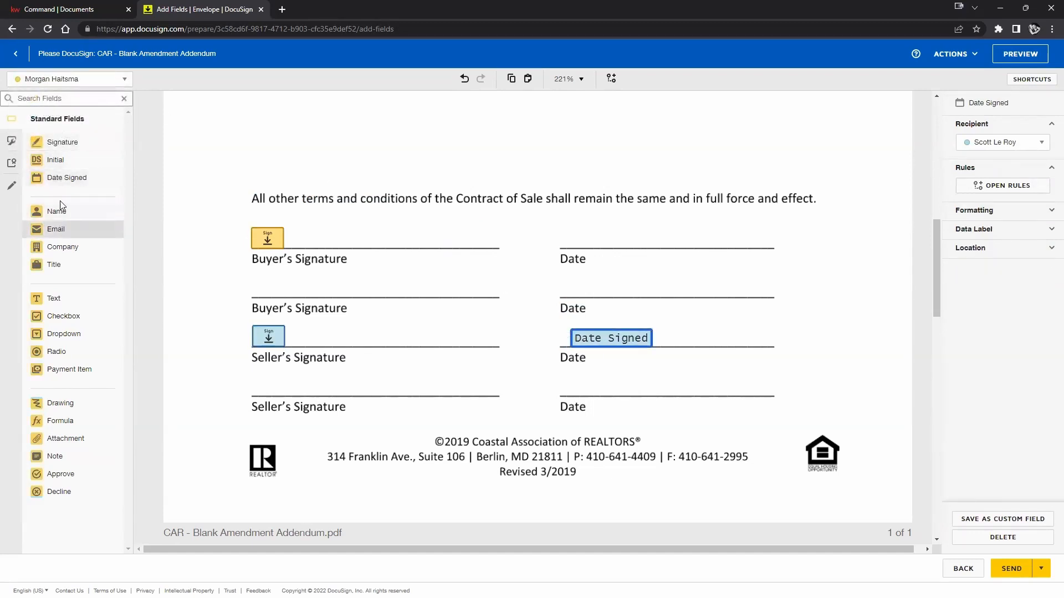
pyautogui.click(59, 183)
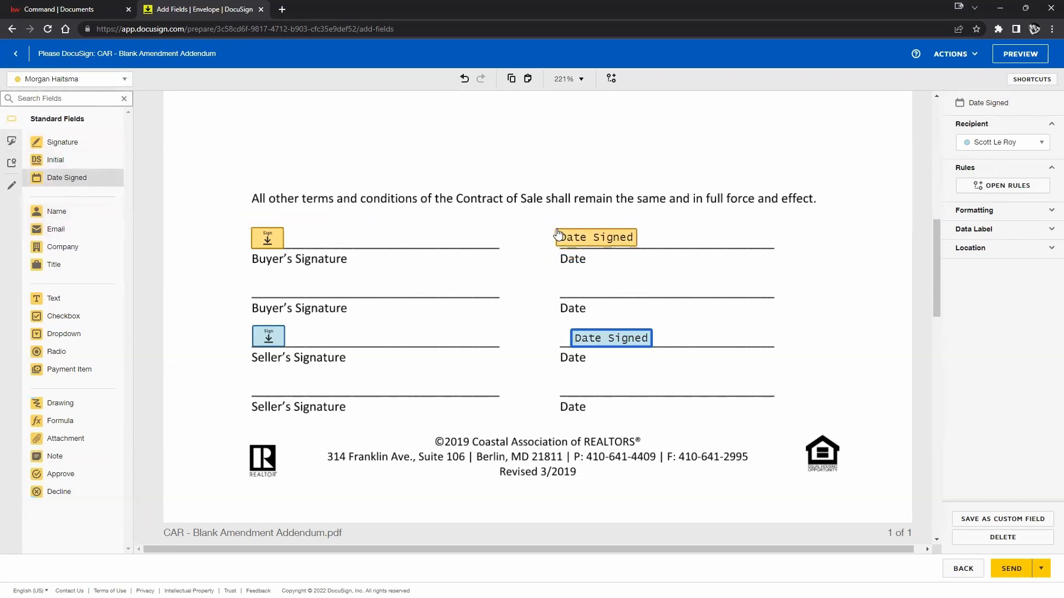
pyautogui.click(564, 235)
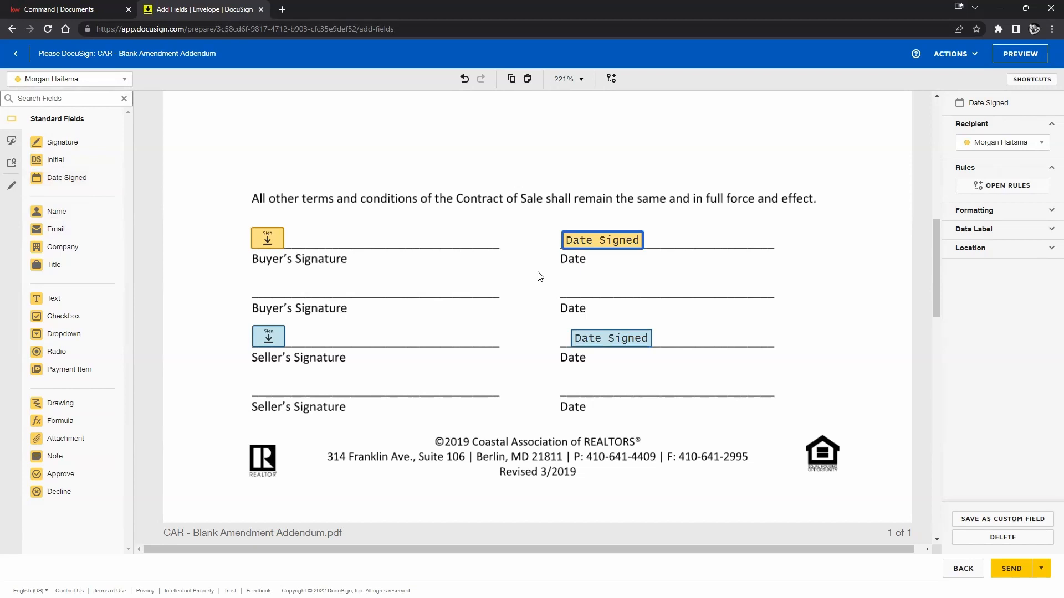
pyautogui.scroll(-6, 537, 280)
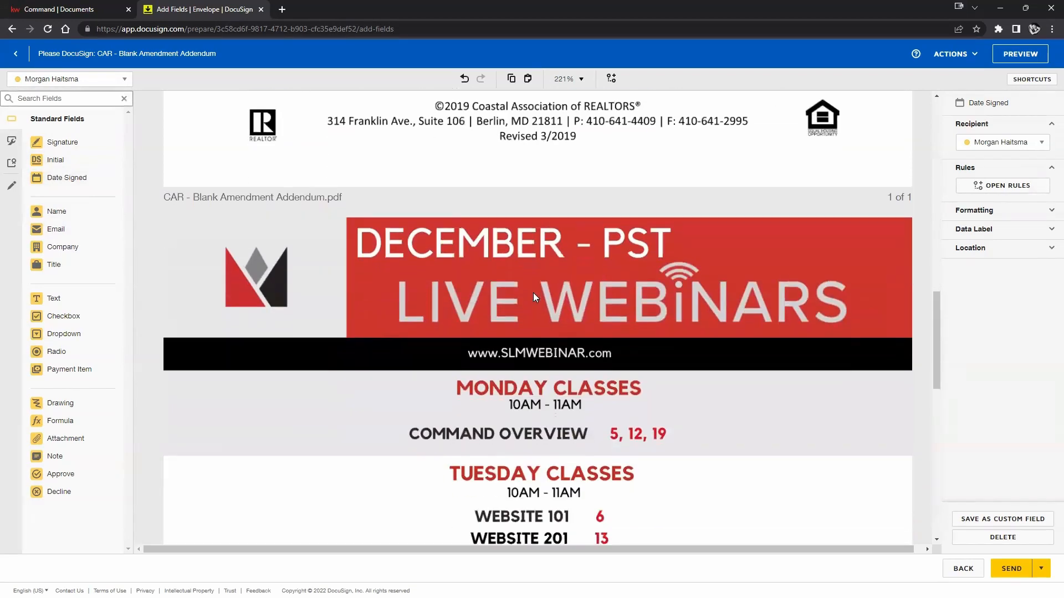
pyautogui.scroll(-2, 534, 296)
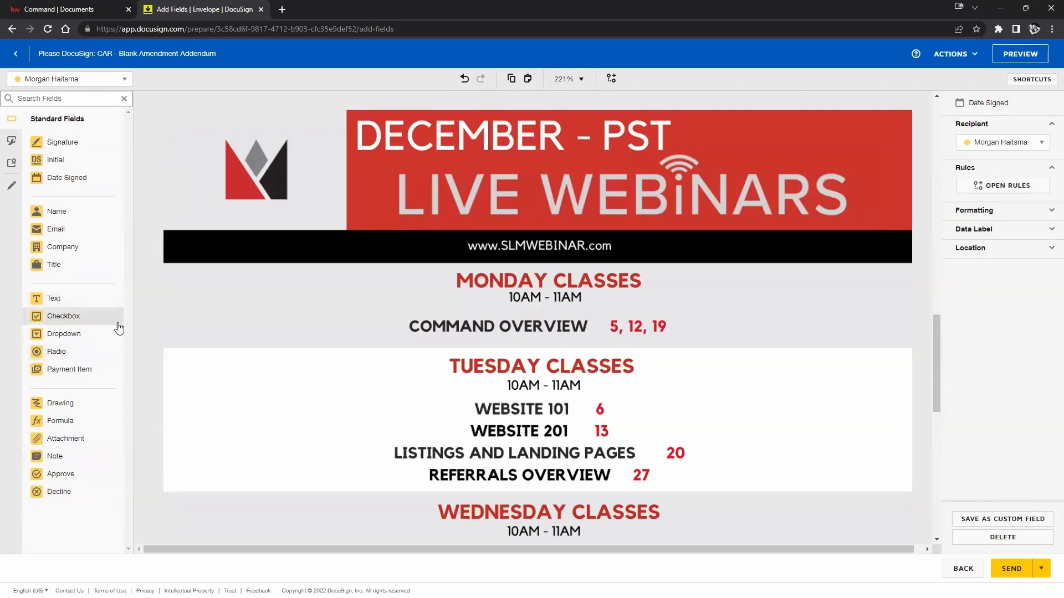
pyautogui.scroll(5, 380, 281)
pyautogui.scroll(1, 382, 286)
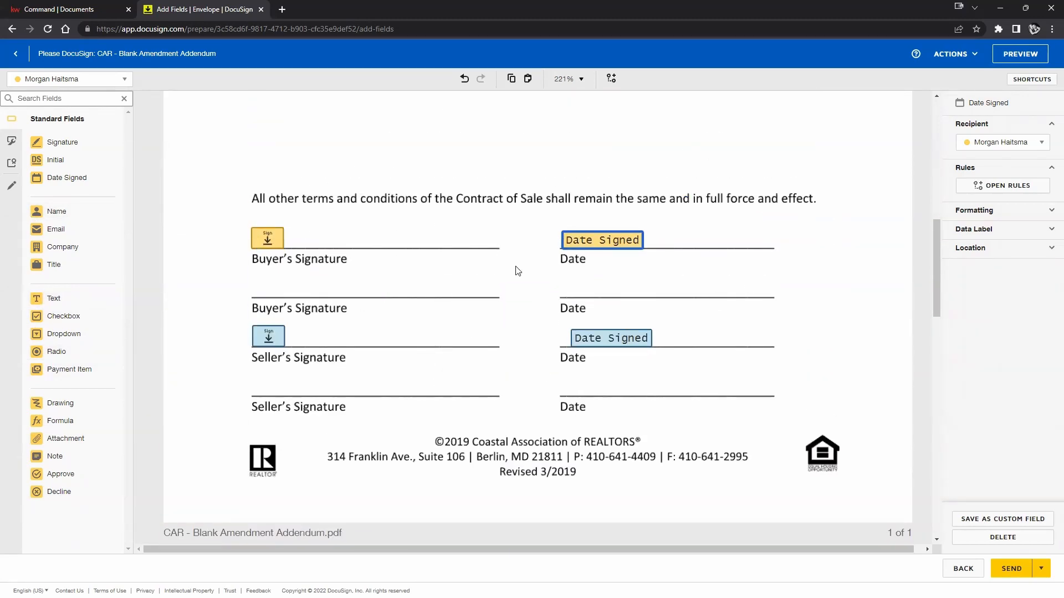
# Place a buyer dropdown field on the lower Seller's Signature line.
pyautogui.click(73, 79)
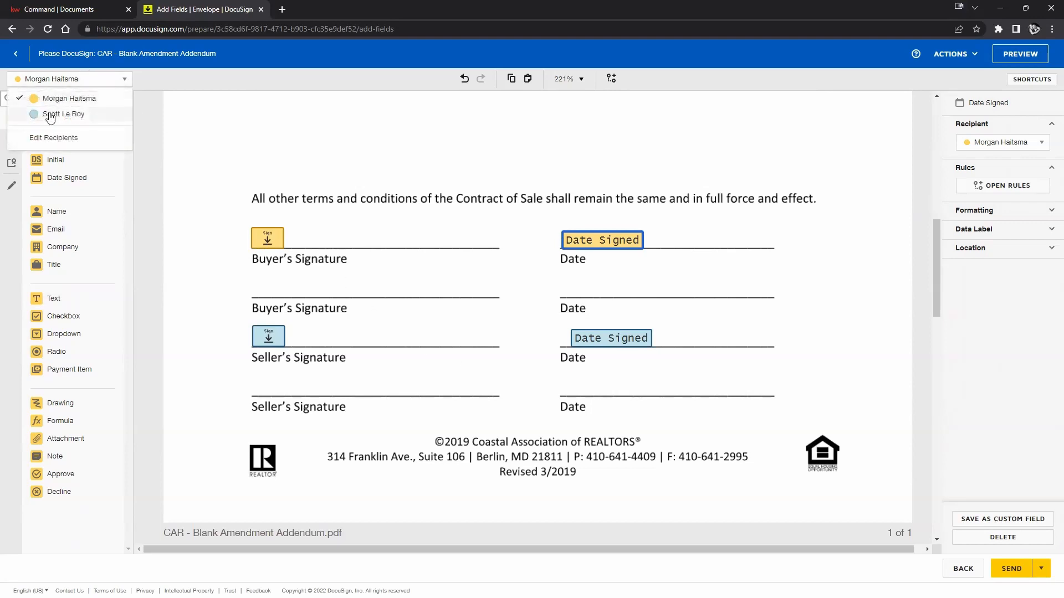
pyautogui.click(49, 115)
pyautogui.click(66, 80)
pyautogui.click(62, 100)
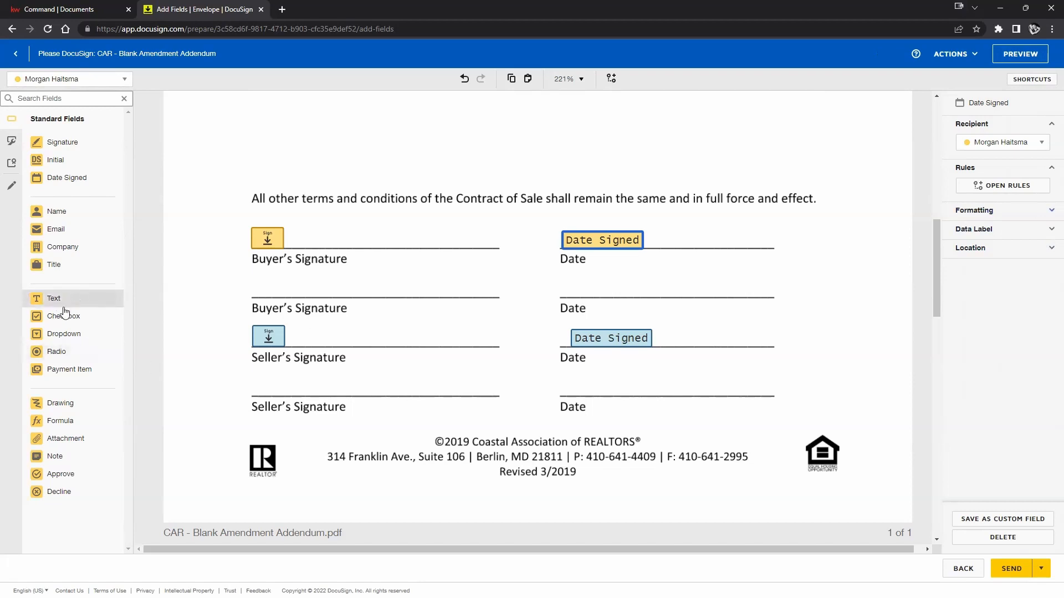
pyautogui.moveTo(49, 335)
pyautogui.mouseDown()
pyautogui.moveTo(450, 384)
pyautogui.moveTo(430, 386)
pyautogui.mouseUp()
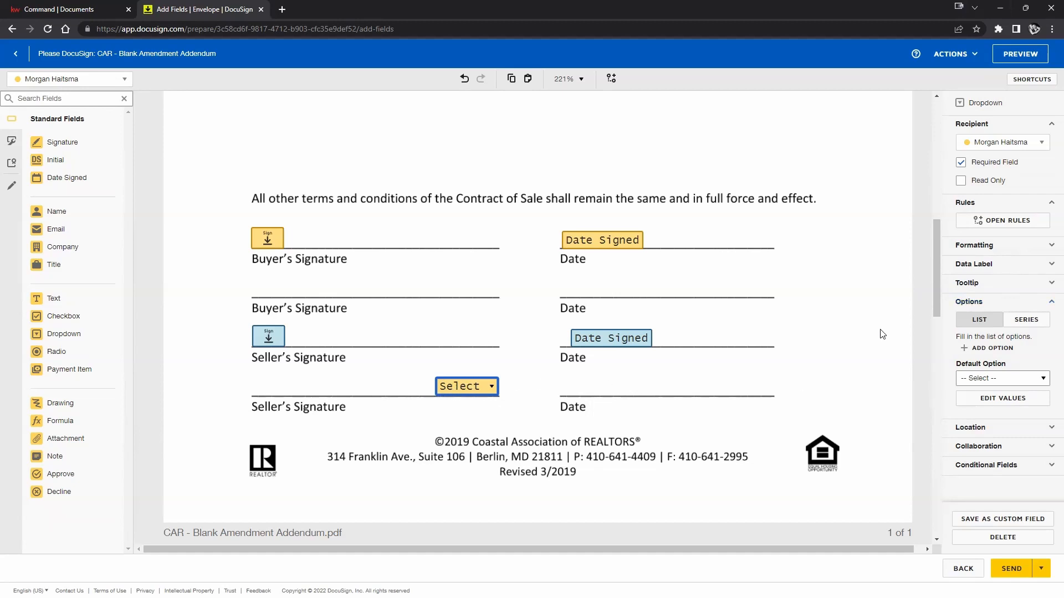
pyautogui.click(990, 303)
pyautogui.click(991, 303)
# Add the options 1, 2 and 3 to the dropdown.
pyautogui.click(991, 349)
pyautogui.write('1')
pyautogui.click(984, 370)
pyautogui.write('2')
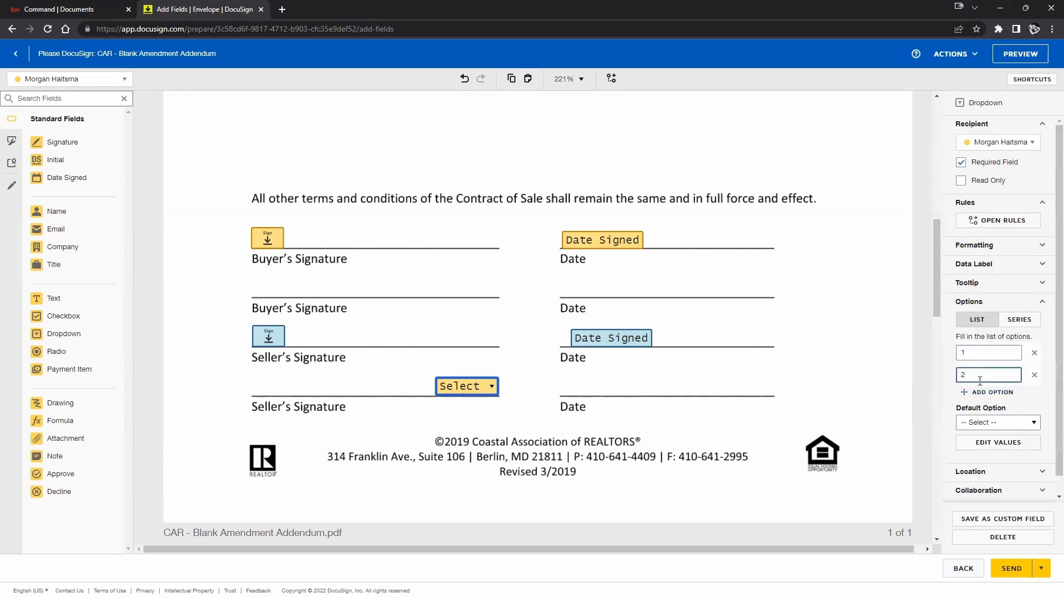
pyautogui.click(980, 391)
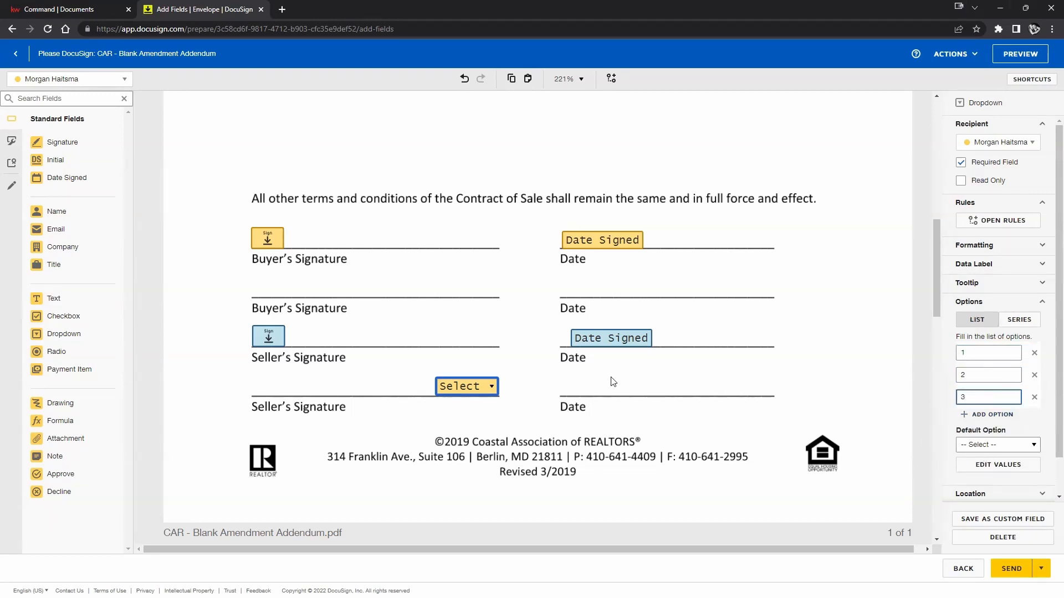
pyautogui.write('3')
# Set the dropdown's default option to 1 and make it optional.
pyautogui.click(625, 370)
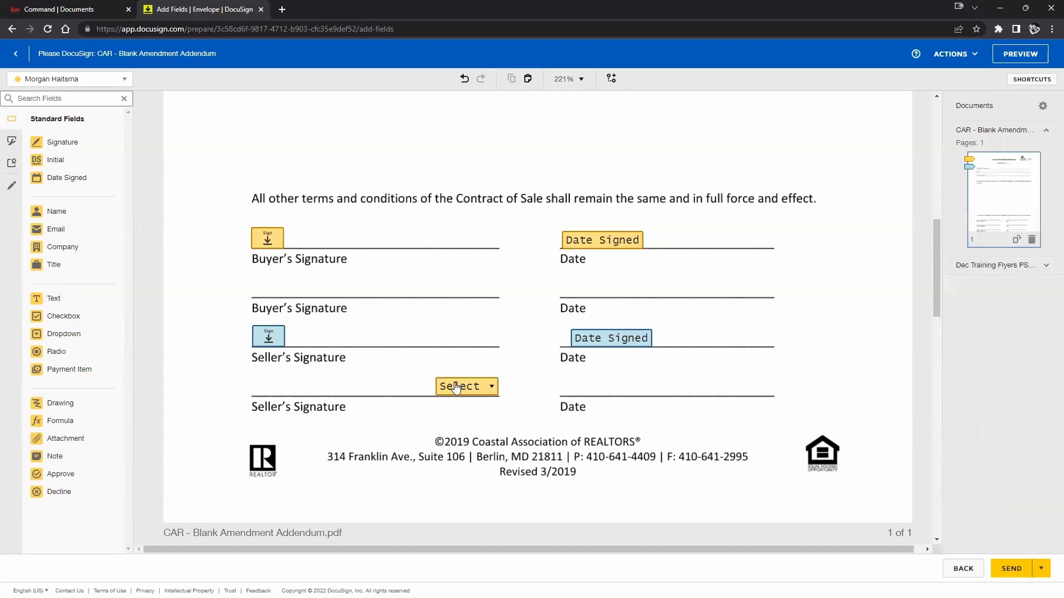
pyautogui.click(455, 388)
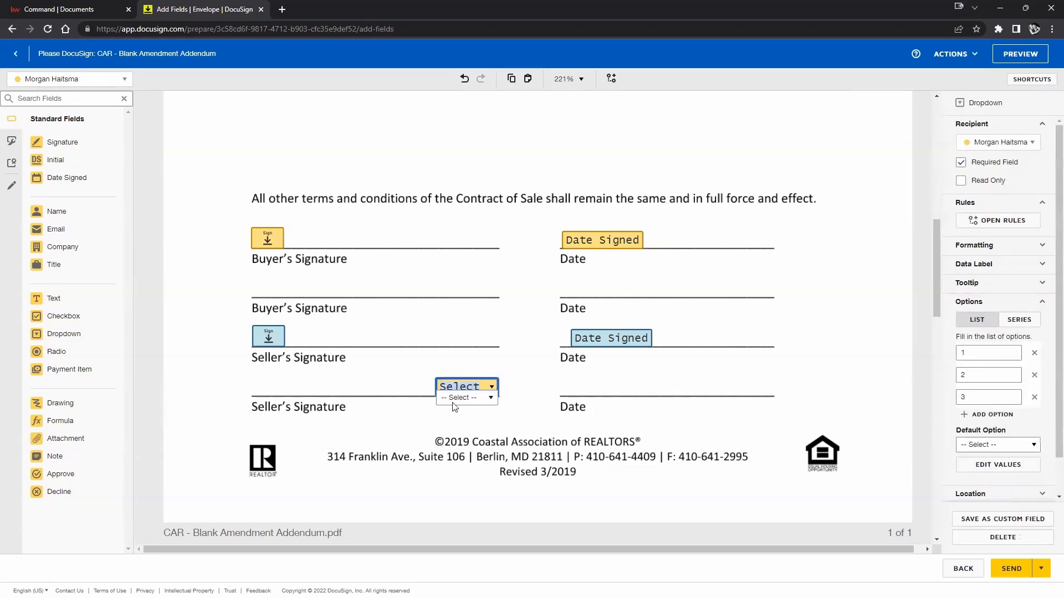
pyautogui.click(491, 399)
pyautogui.click(464, 429)
pyautogui.click(530, 364)
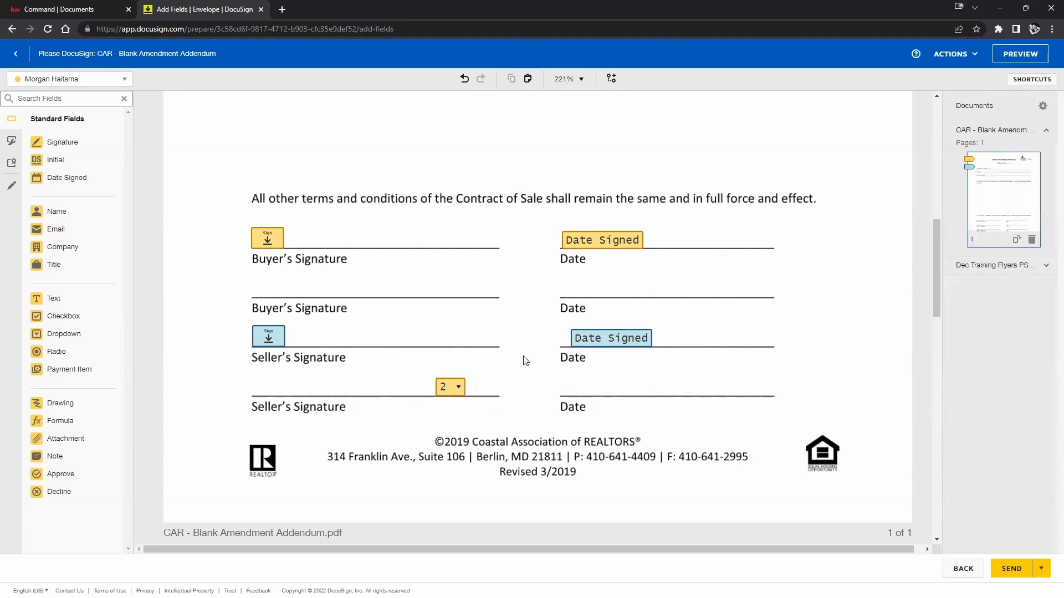
pyautogui.click(457, 391)
pyautogui.click(457, 393)
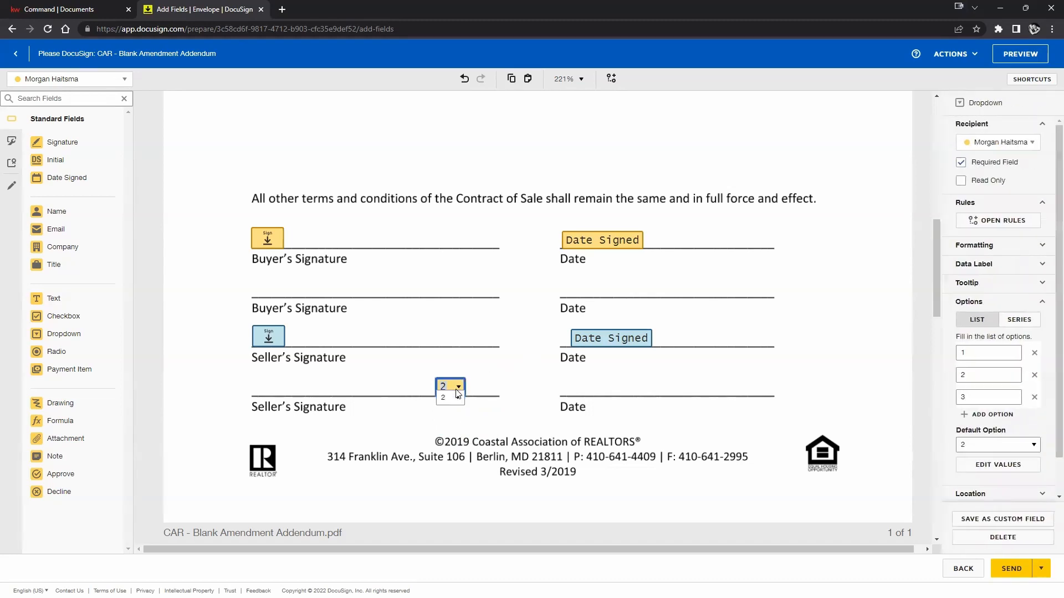
pyautogui.click(454, 403)
pyautogui.click(452, 416)
pyautogui.click(963, 164)
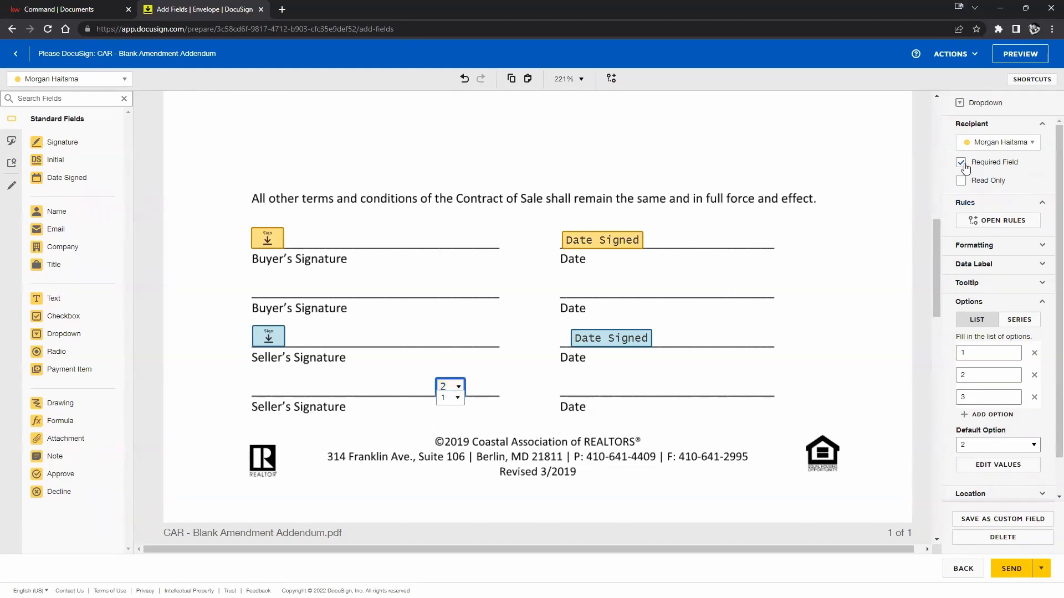
pyautogui.click(518, 382)
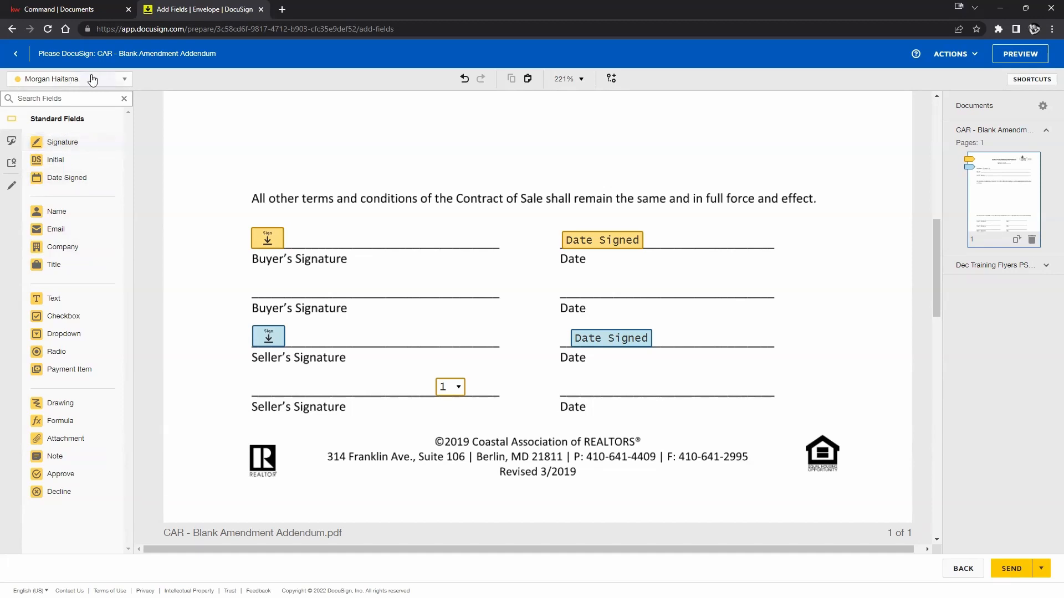
pyautogui.moveTo(51, 149)
pyautogui.mouseDown()
pyautogui.moveTo(321, 201)
pyautogui.moveTo(346, 224)
pyautogui.moveTo(453, 185)
pyautogui.moveTo(428, 198)
pyautogui.mouseUp()
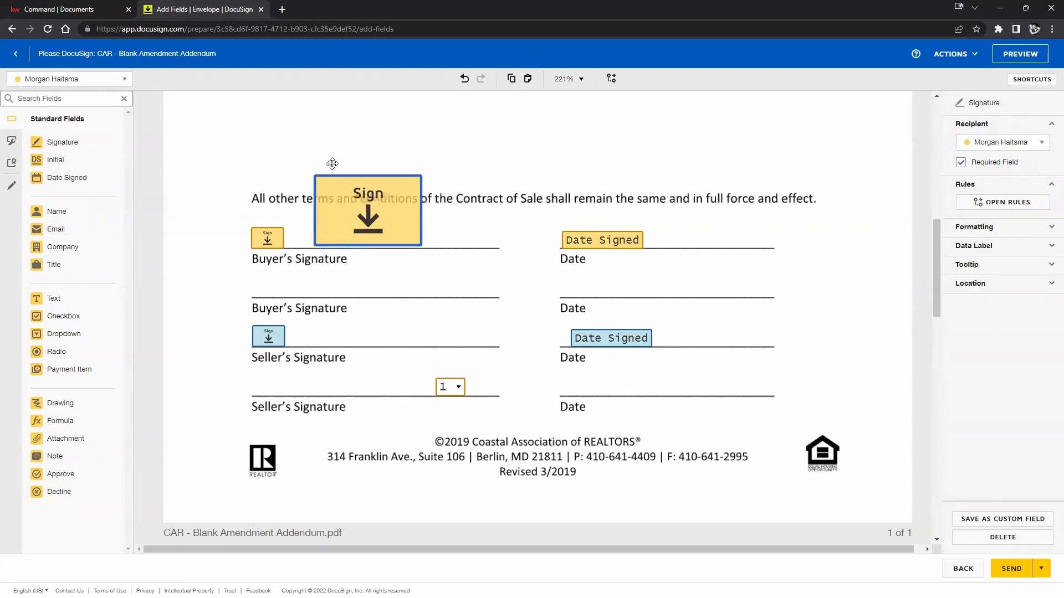
pyautogui.moveTo(333, 183); pyautogui.dragTo(256, 105)
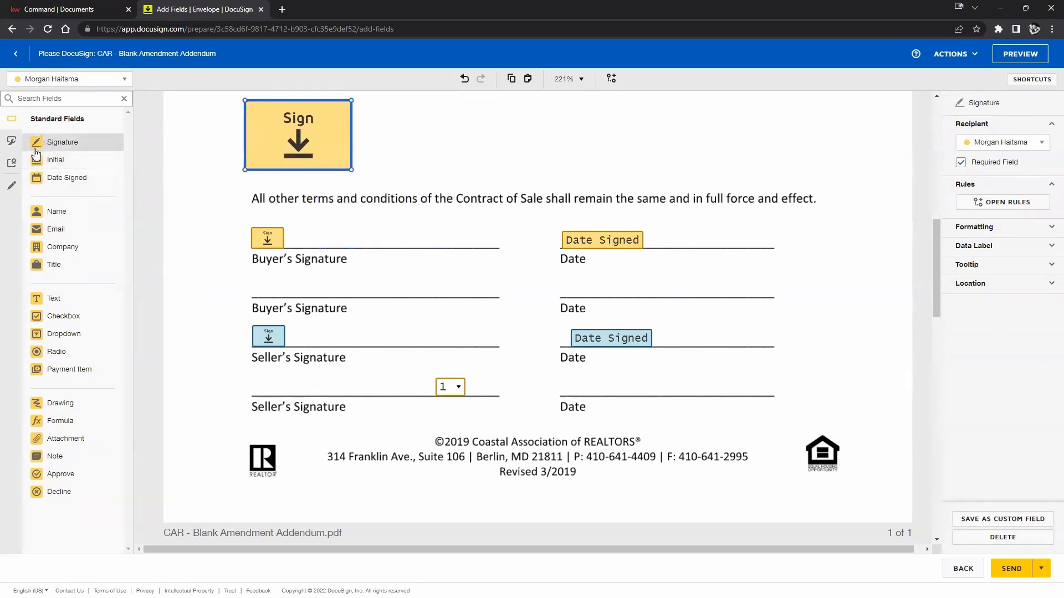
pyautogui.moveTo(60, 161); pyautogui.dragTo(373, 120)
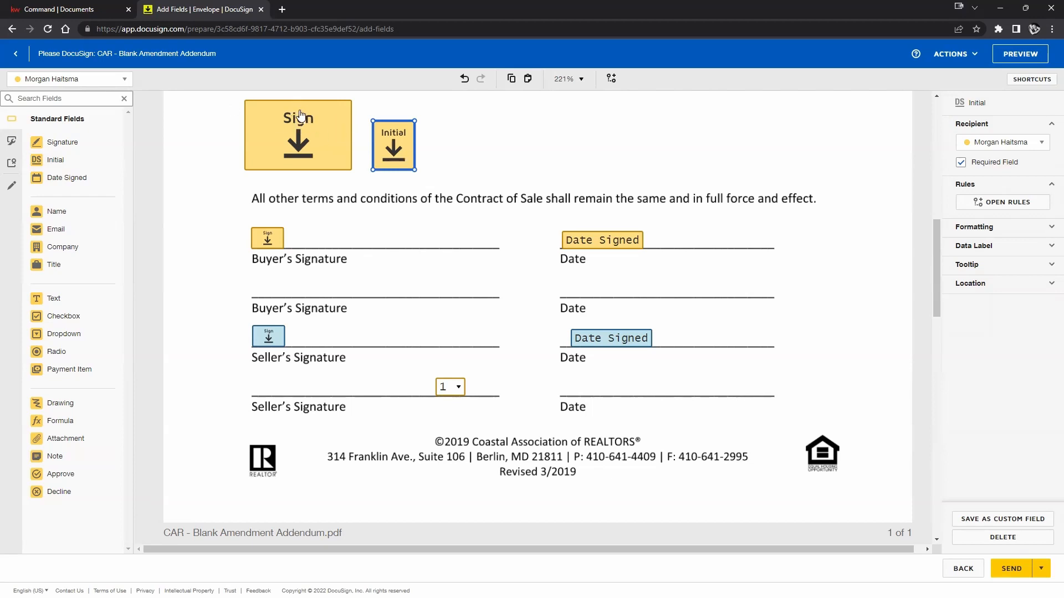
pyautogui.moveTo(392, 151)
pyautogui.mouseDown()
pyautogui.moveTo(434, 201)
pyautogui.moveTo(449, 242)
pyautogui.mouseUp()
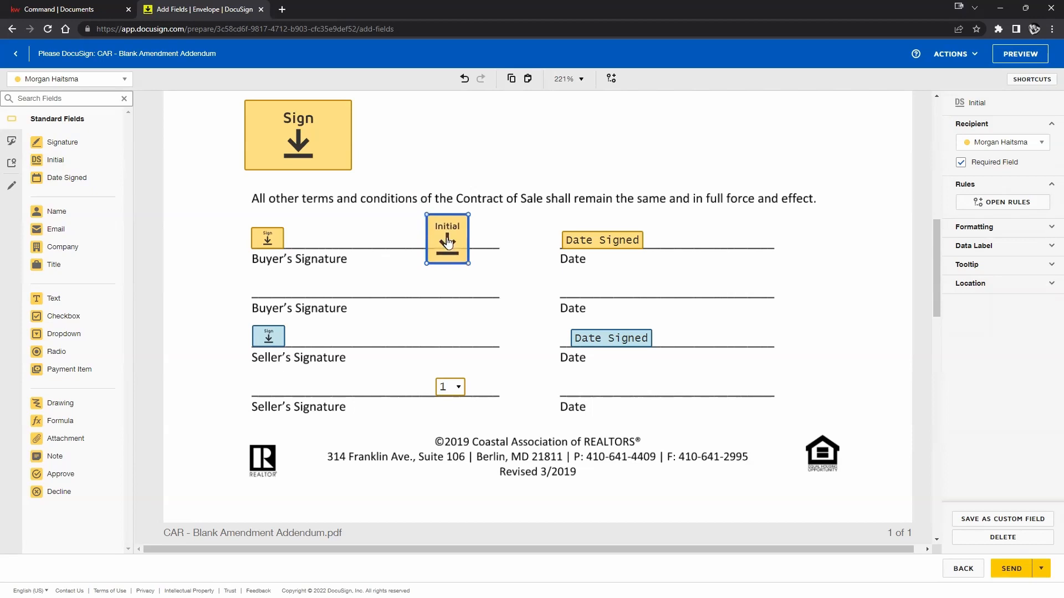
pyautogui.press('Delete')
pyautogui.click(324, 155)
pyautogui.press('Delete')
pyautogui.scroll(-15, 630, 382)
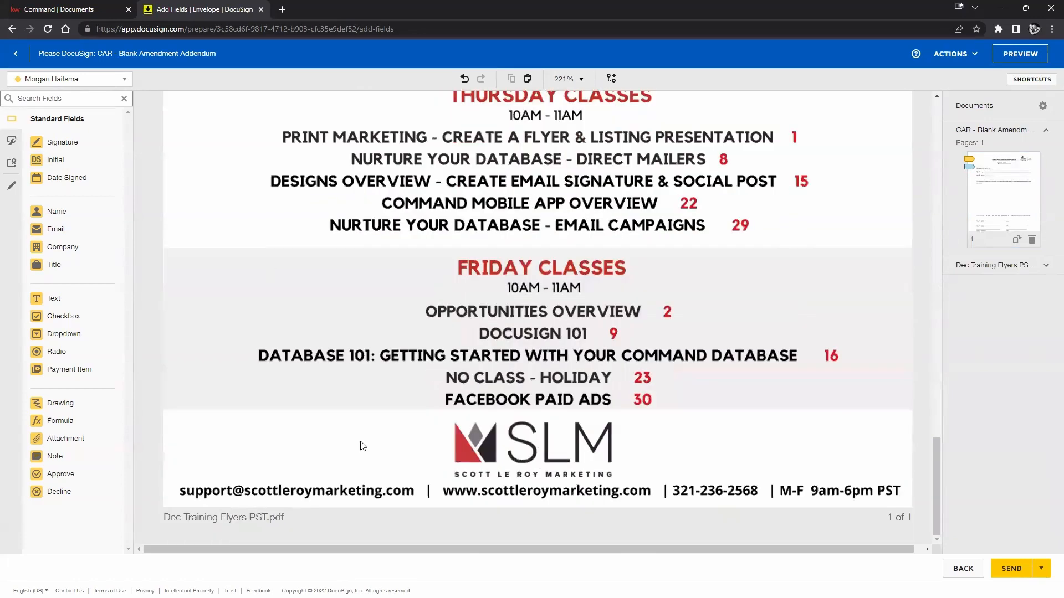
pyautogui.scroll(9, 685, 307)
pyautogui.scroll(8, 685, 311)
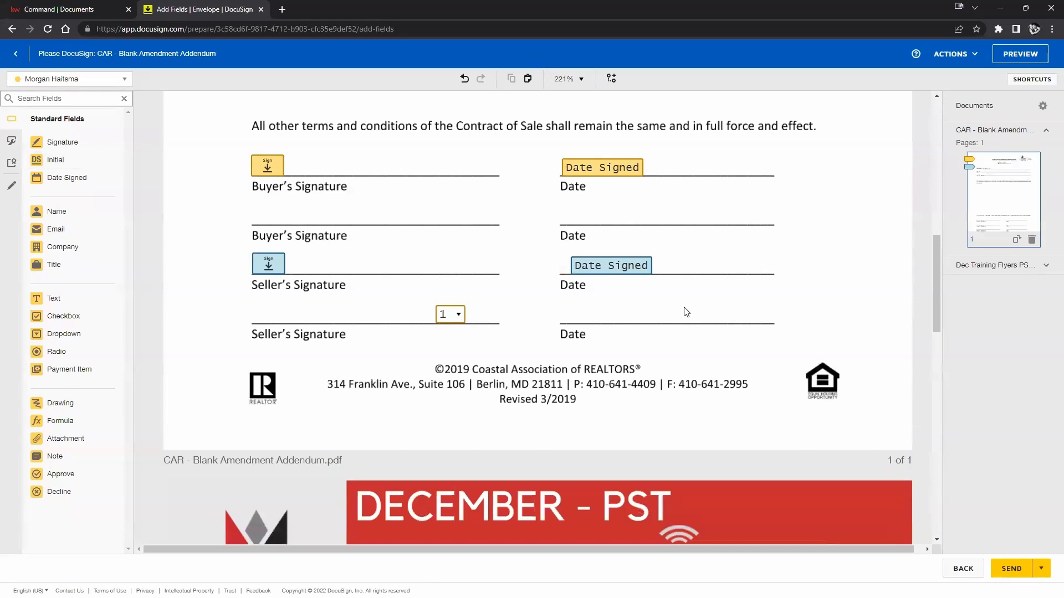
pyautogui.scroll(5, 686, 310)
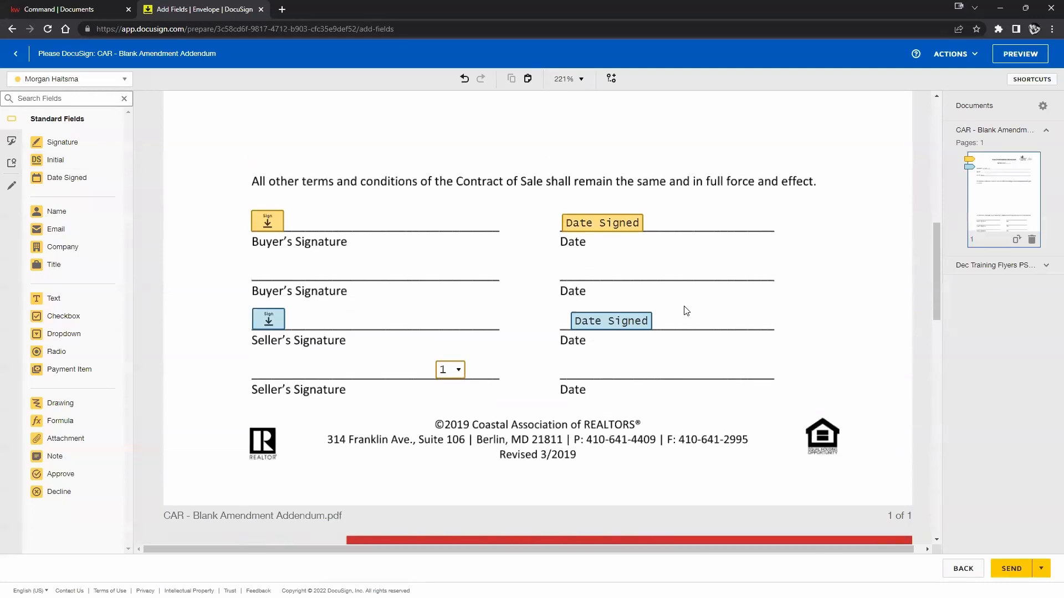
pyautogui.scroll(-3, 687, 309)
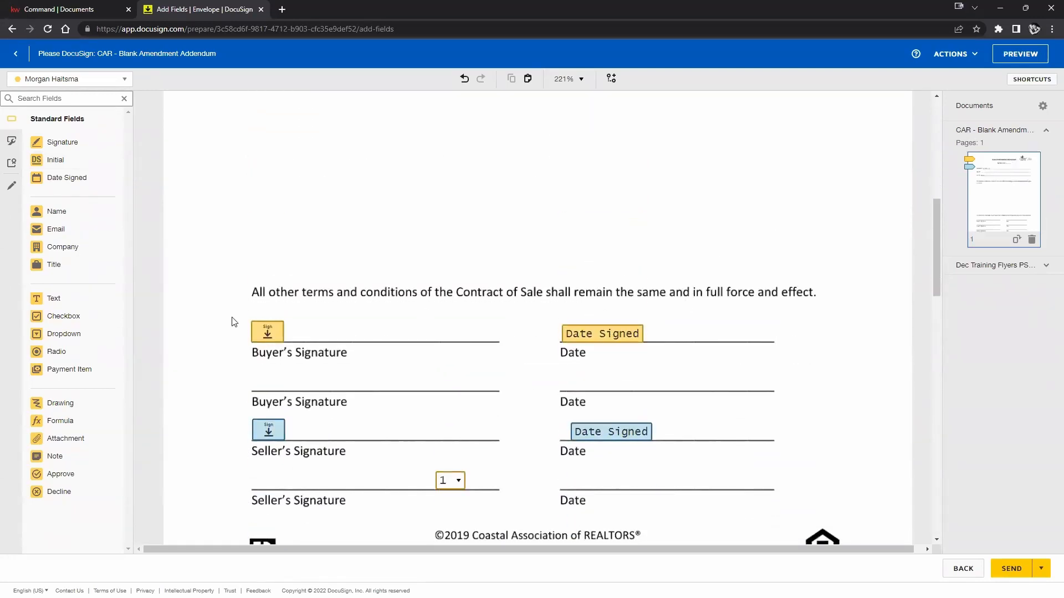
pyautogui.scroll(7, 665, 428)
pyautogui.scroll(2, 666, 425)
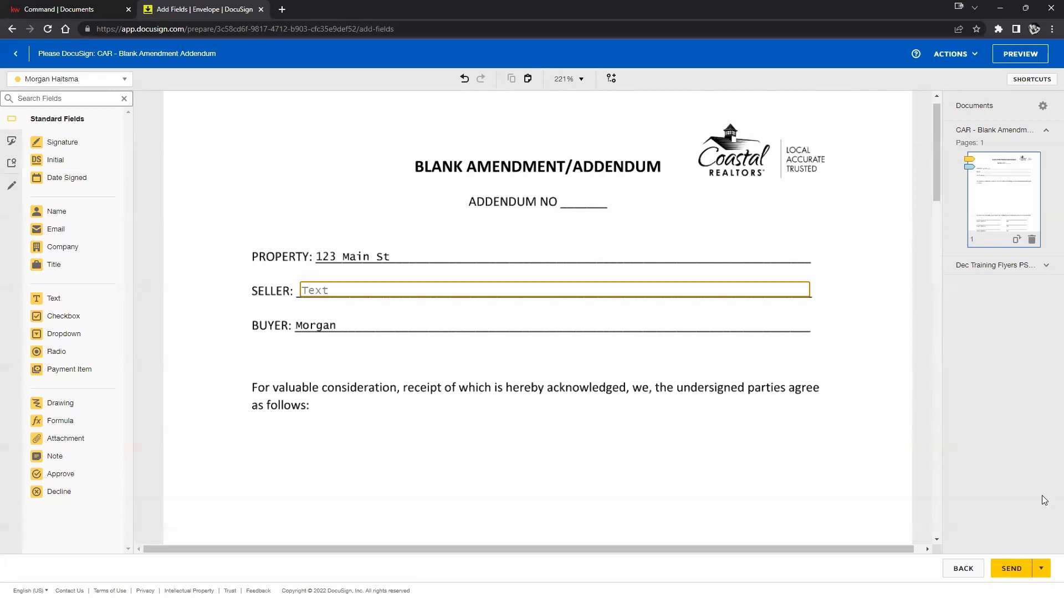
pyautogui.click(950, 55)
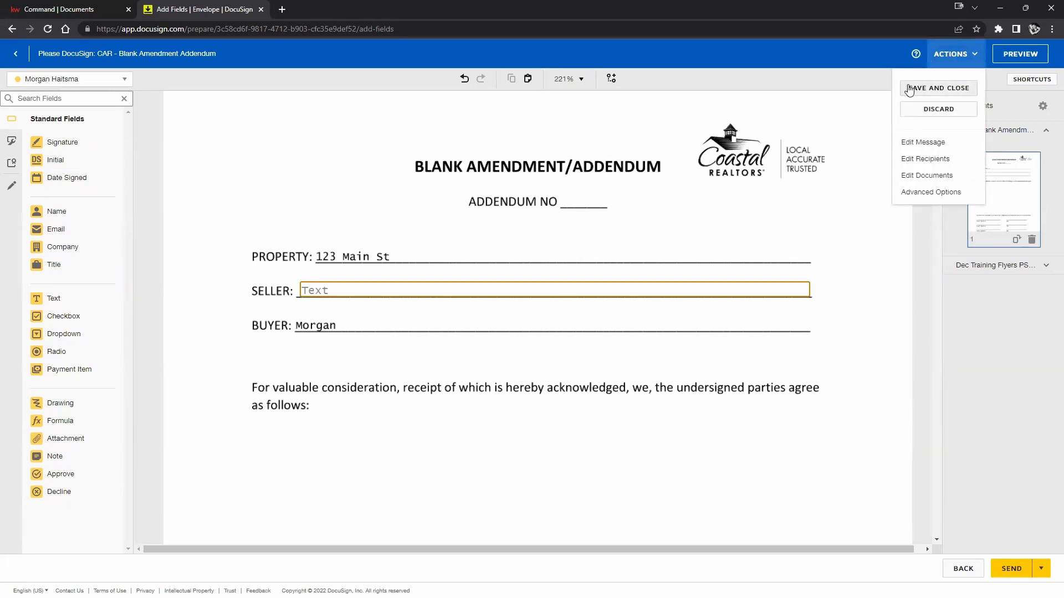
pyautogui.click(791, 81)
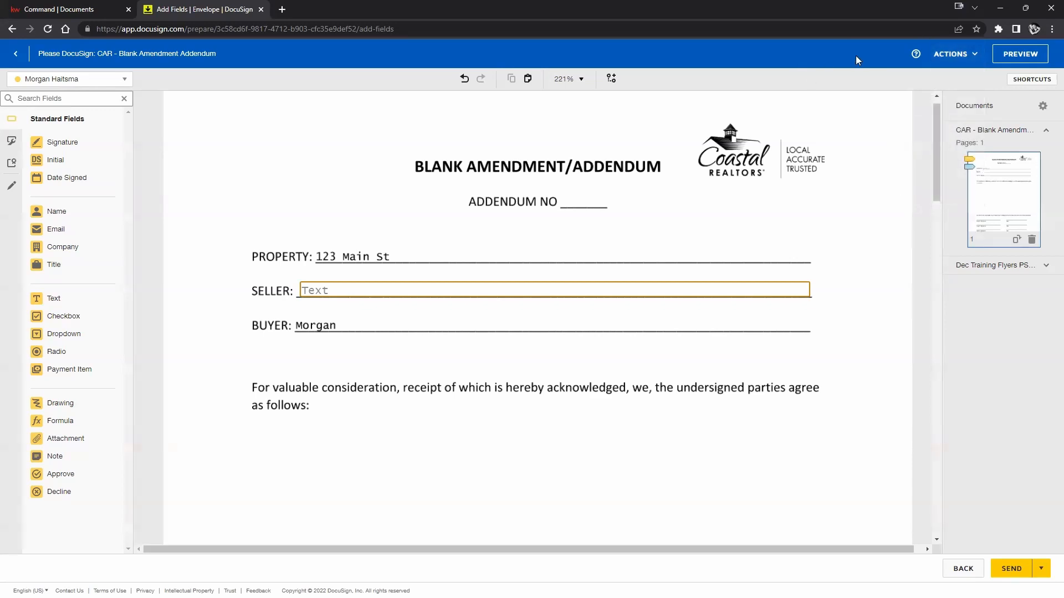
# Preview the envelope as the buyer, then switch Viewing as to the second recipient.
pyautogui.click(1021, 55)
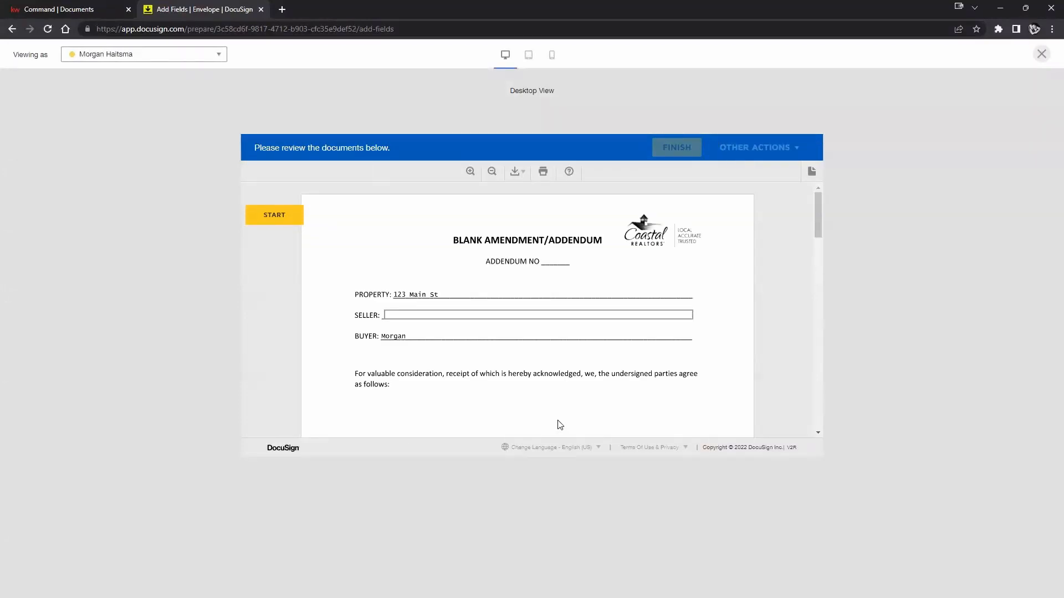
pyautogui.scroll(-1, 710, 331)
pyautogui.scroll(-15, 712, 330)
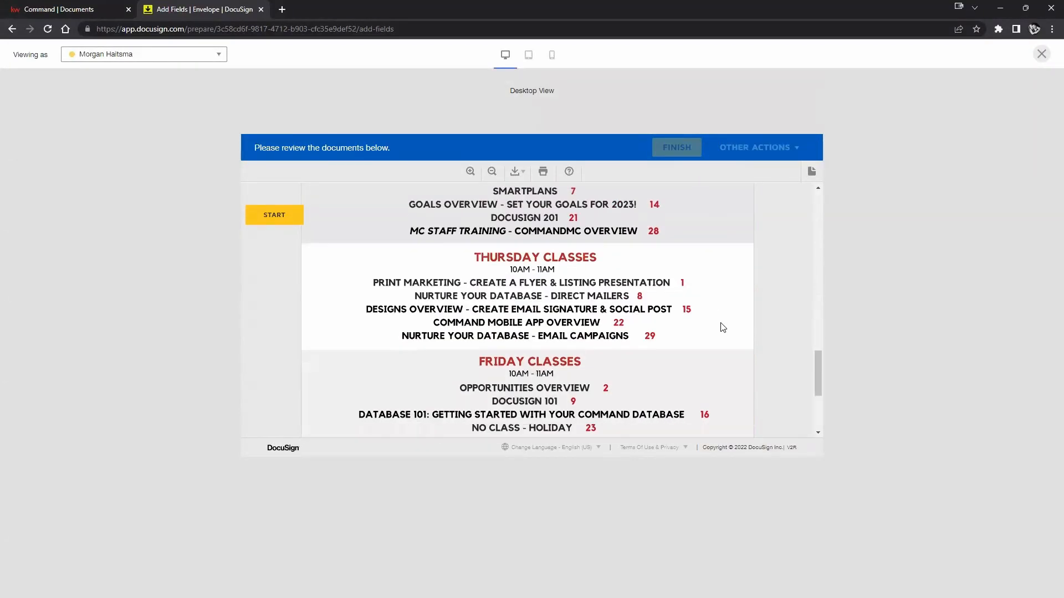
pyautogui.scroll(4, 720, 330)
pyautogui.scroll(8, 721, 330)
pyautogui.scroll(3, 687, 308)
pyautogui.scroll(3, 685, 306)
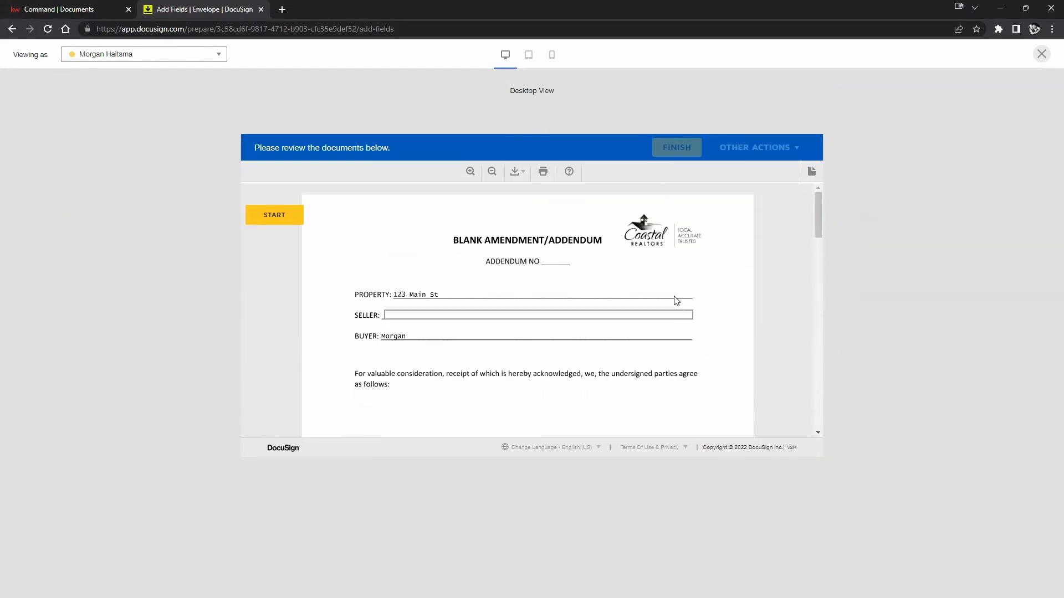
pyautogui.click(215, 57)
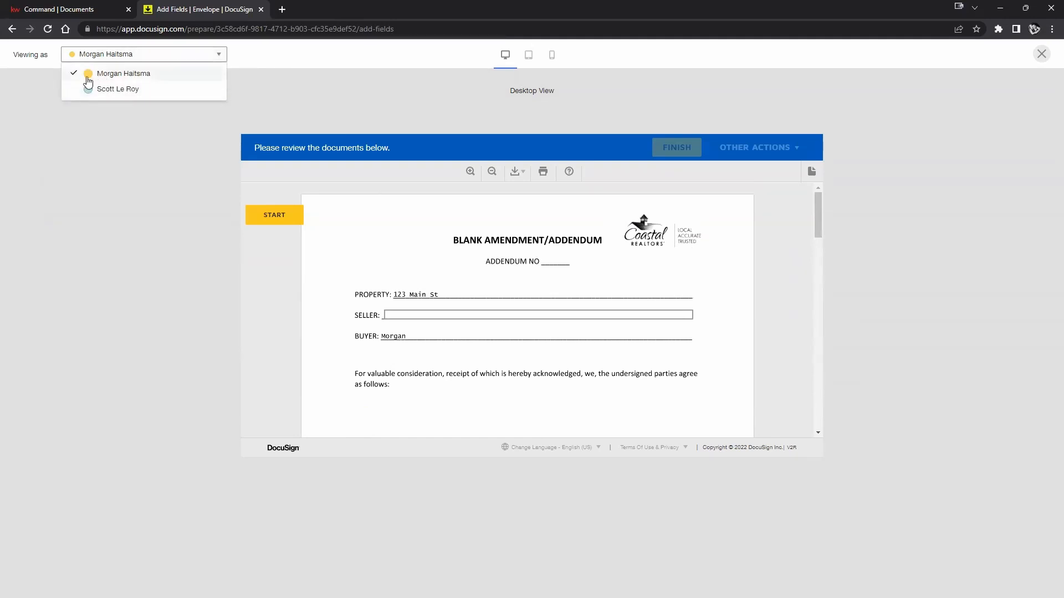
pyautogui.click(267, 219)
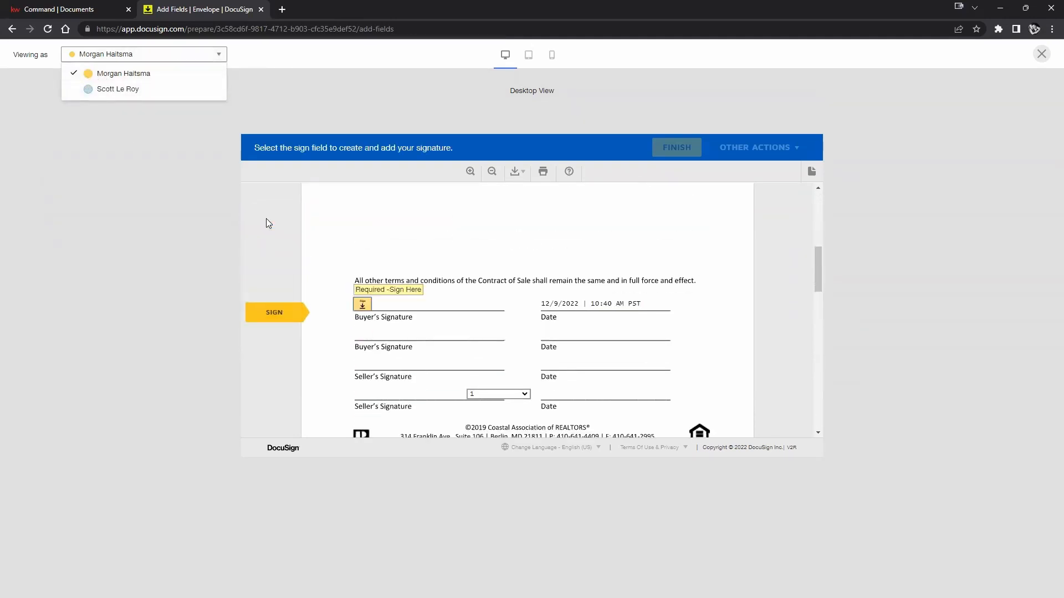
pyautogui.click(114, 88)
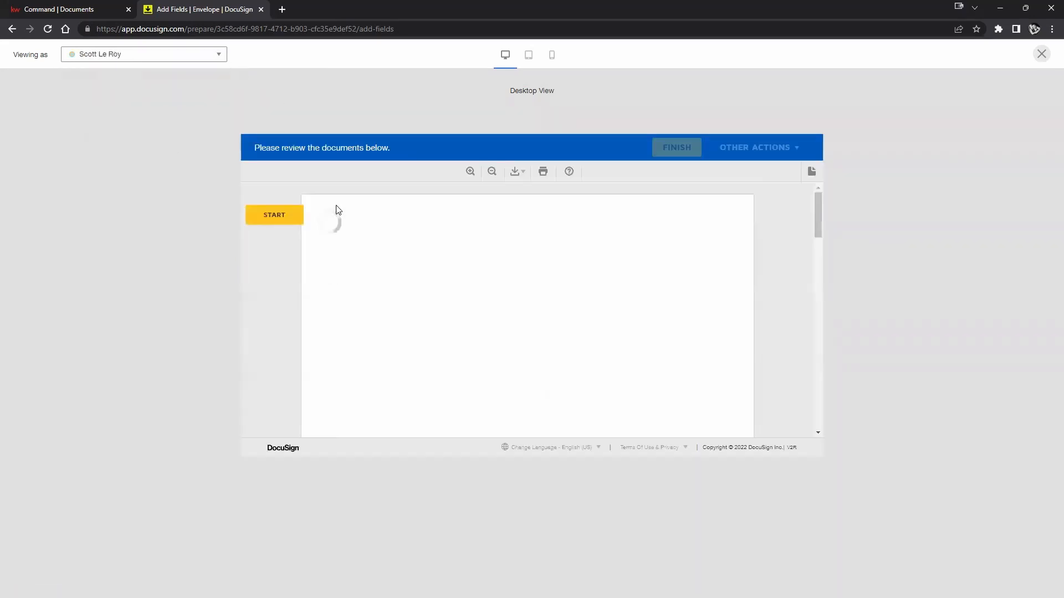
# Jump to and sign the second recipient's Seller's Signature field.
pyautogui.click(284, 221)
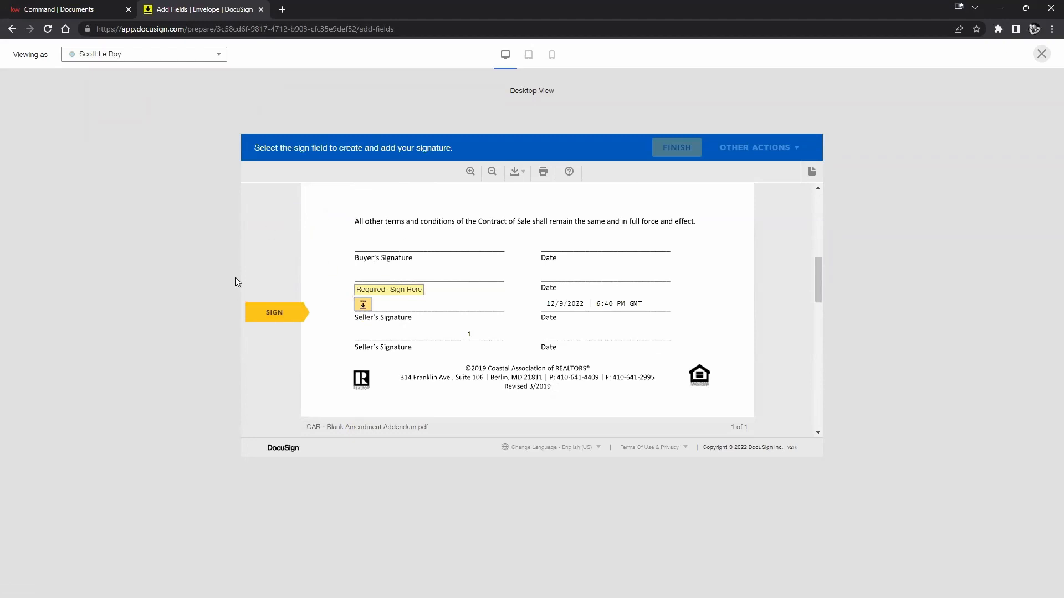
pyautogui.click(362, 306)
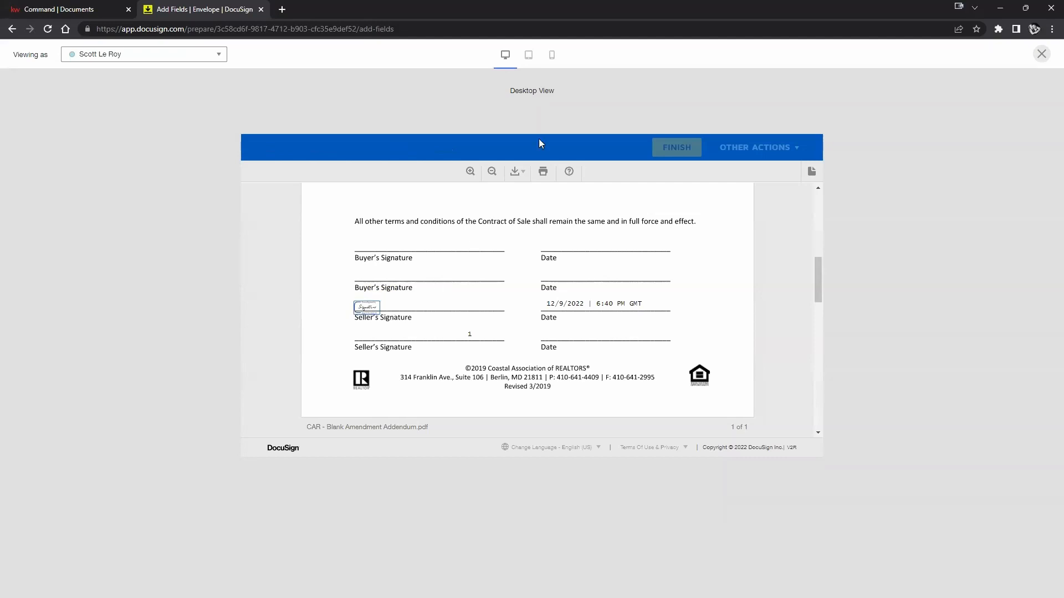
pyautogui.scroll(4, 535, 235)
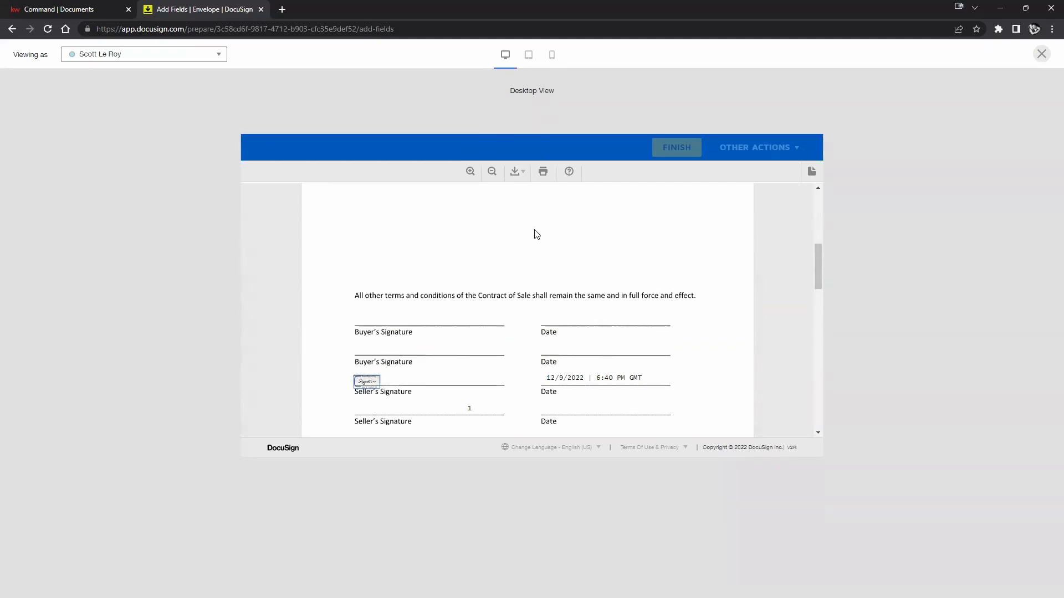
pyautogui.scroll(-4, 535, 235)
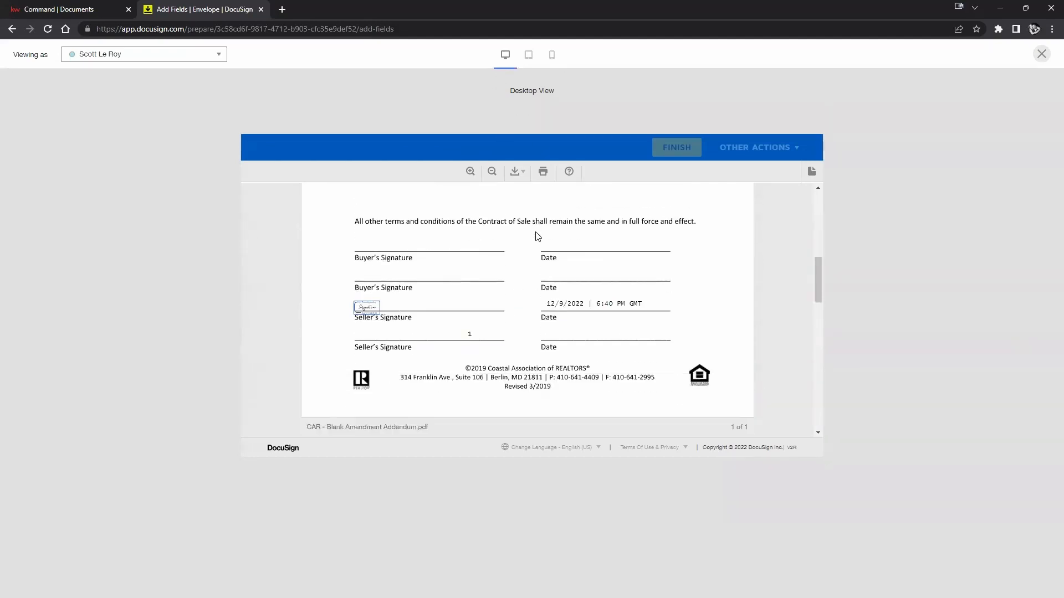
# Check the tablet and mobile layouts, return to desktop, and review the Viewing as list.
pyautogui.click(529, 56)
pyautogui.scroll(3, 536, 395)
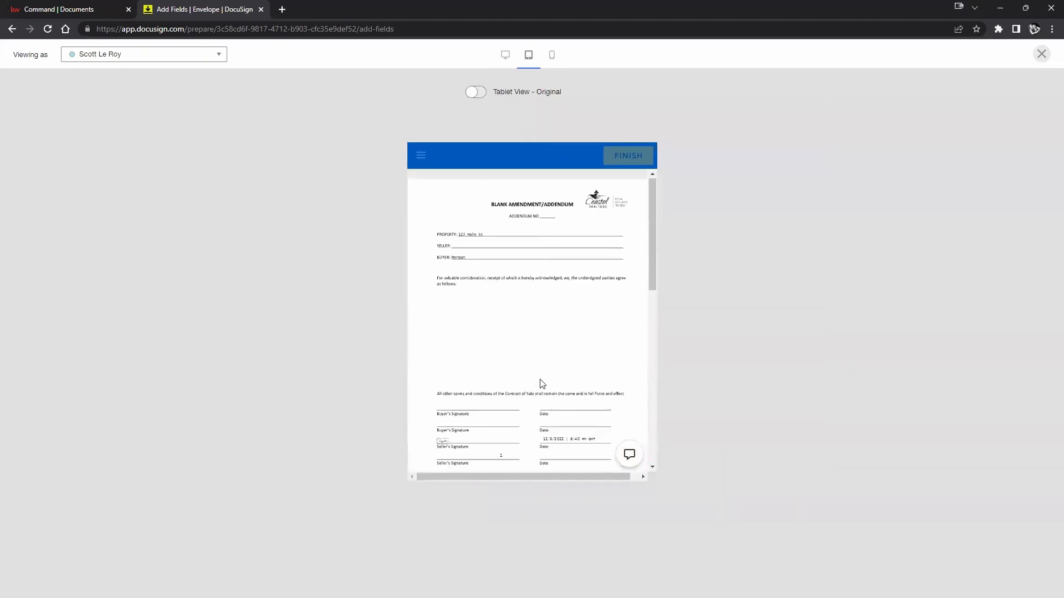
pyautogui.scroll(-4, 546, 327)
pyautogui.scroll(4, 547, 327)
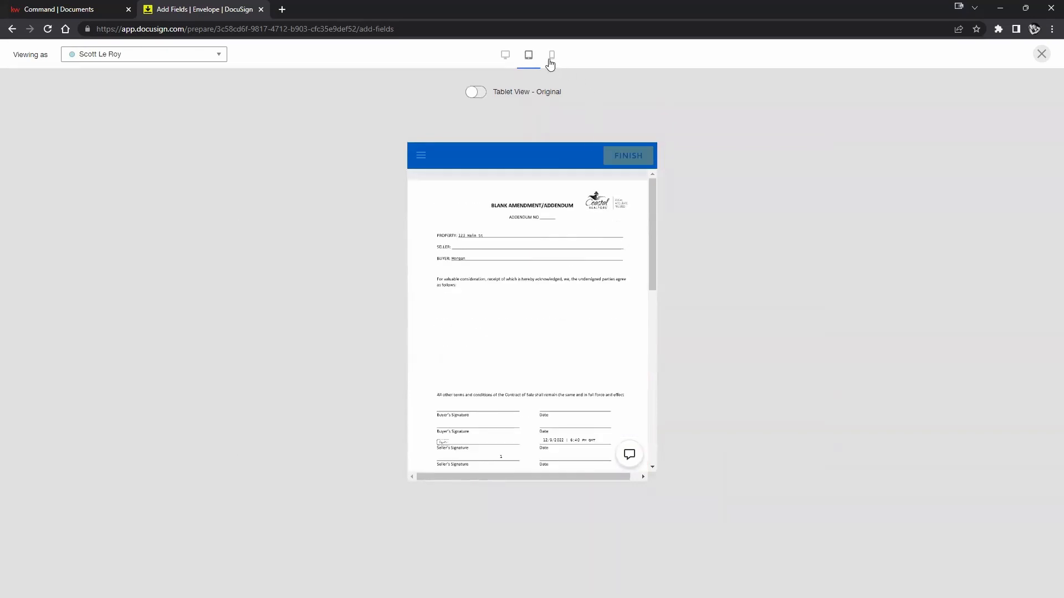
pyautogui.click(550, 59)
pyautogui.scroll(-3, 529, 207)
pyautogui.scroll(3, 529, 207)
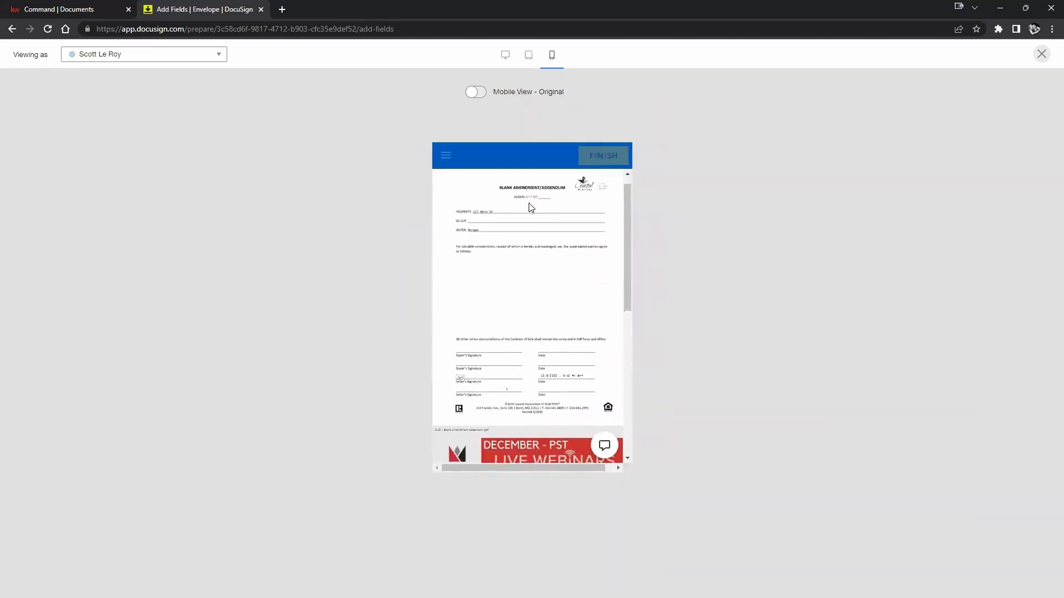
pyautogui.scroll(-2, 529, 207)
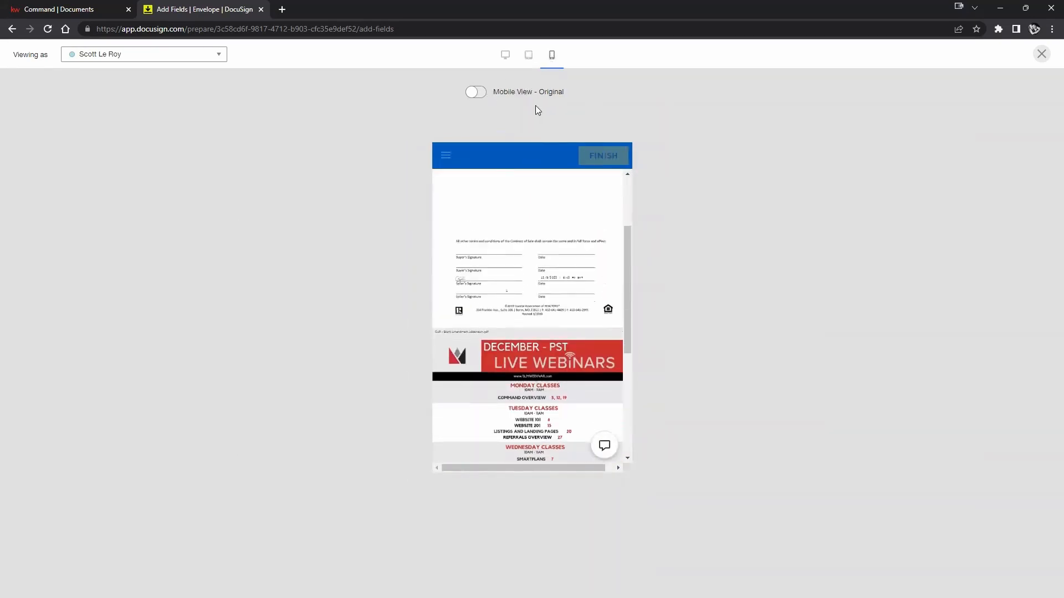
pyautogui.click(505, 57)
pyautogui.scroll(3, 686, 333)
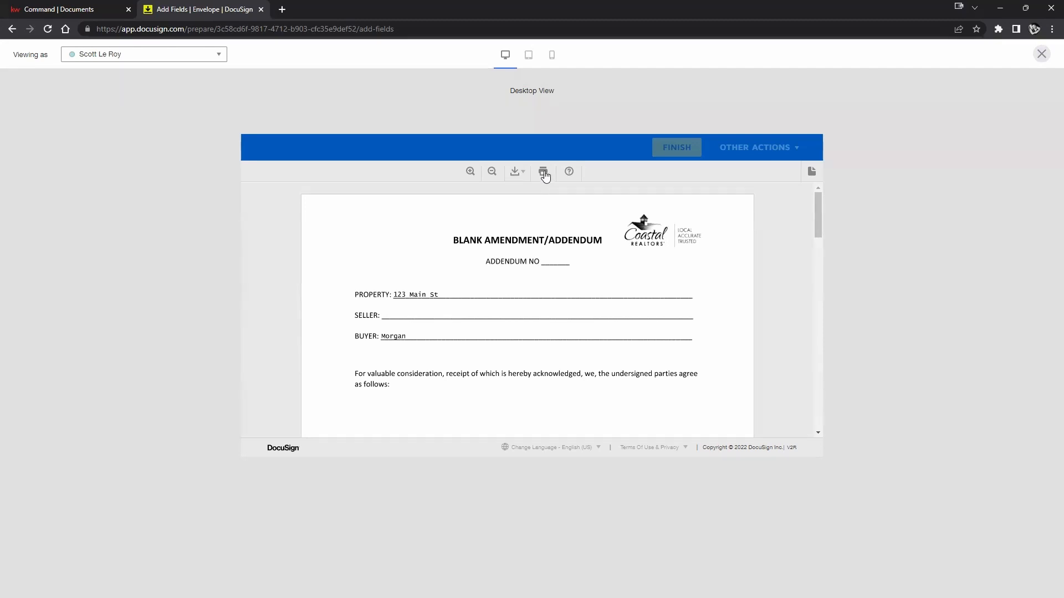
pyautogui.scroll(-15, 543, 390)
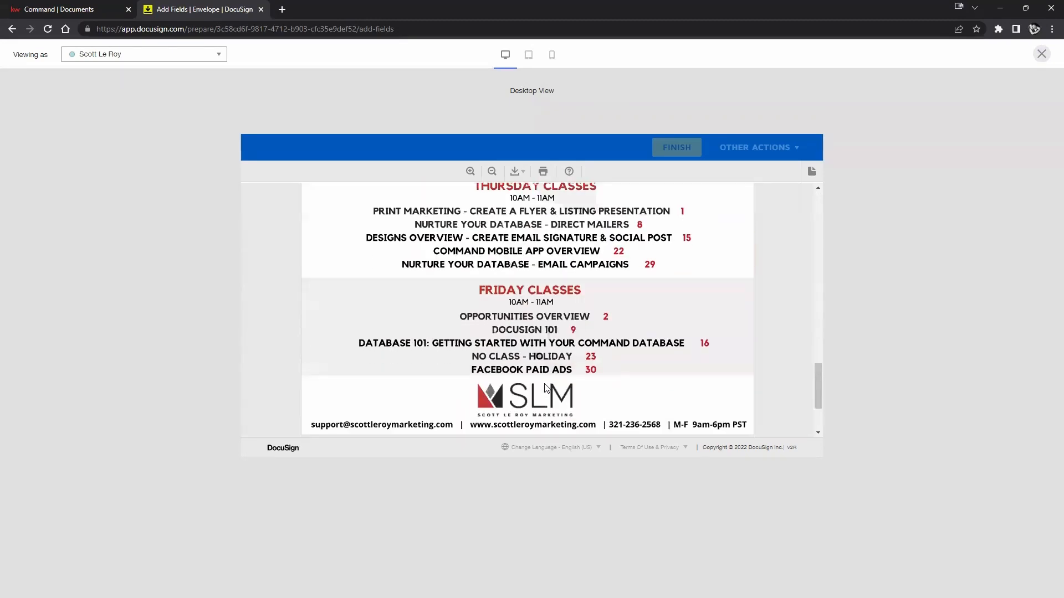
pyautogui.scroll(-3, 545, 388)
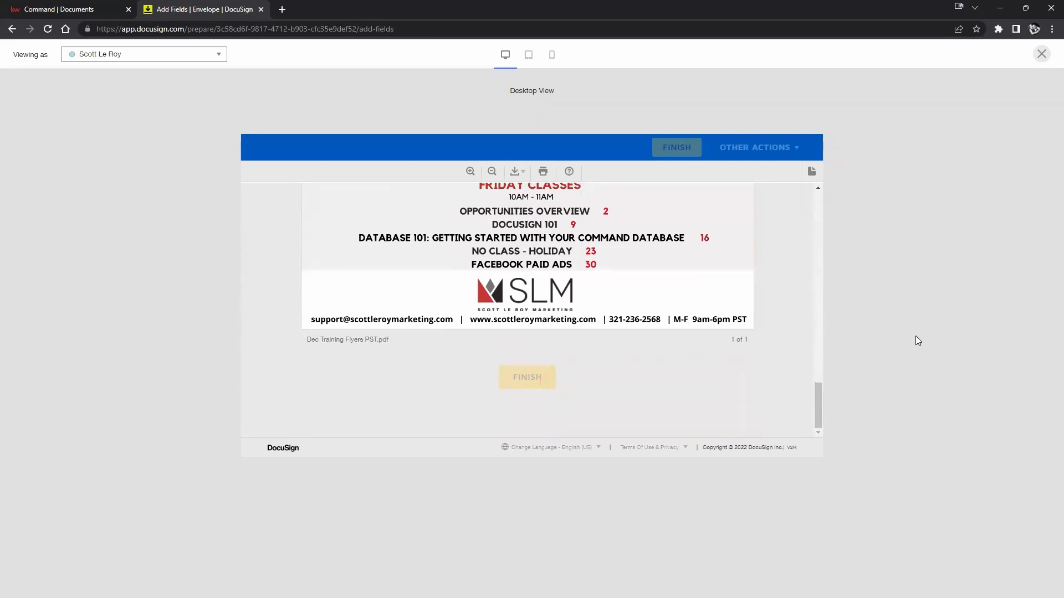
pyautogui.click(216, 54)
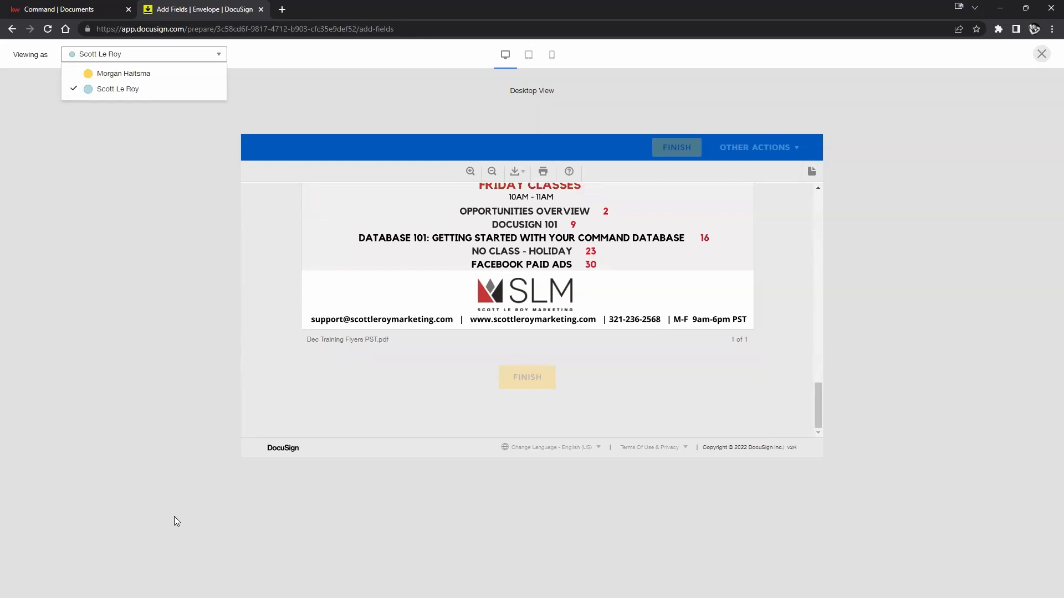
pyautogui.click(850, 266)
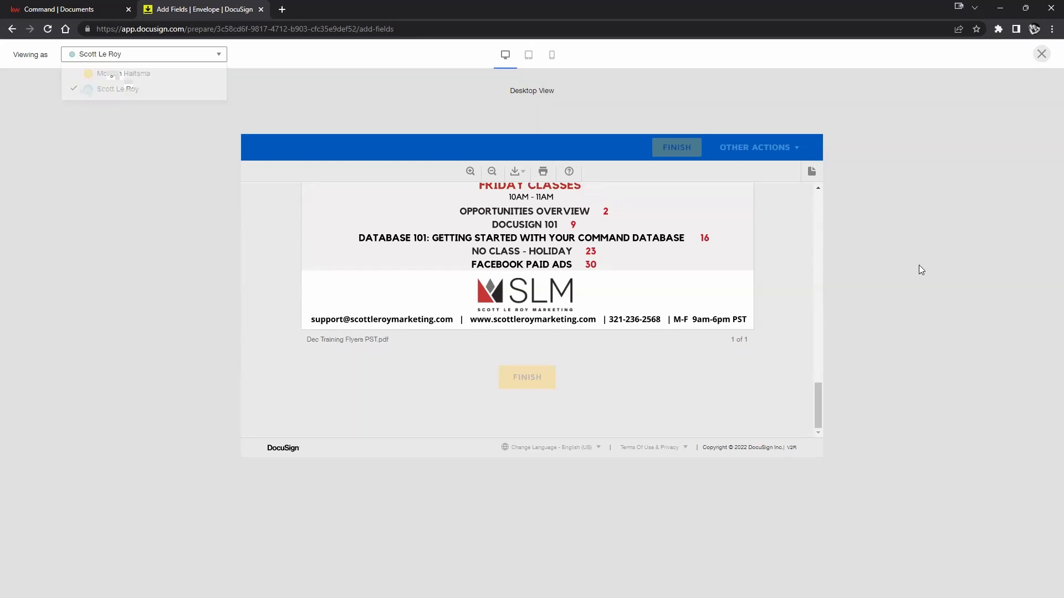
# Close the preview and send the Blank Amendment Addendum envelope.
pyautogui.click(1041, 54)
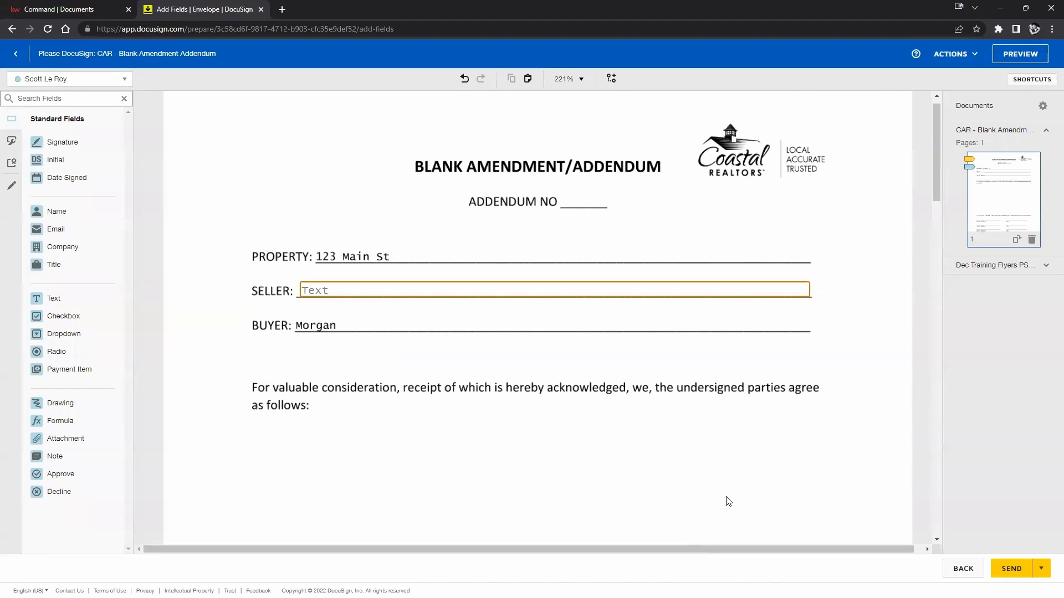
pyautogui.click(1012, 569)
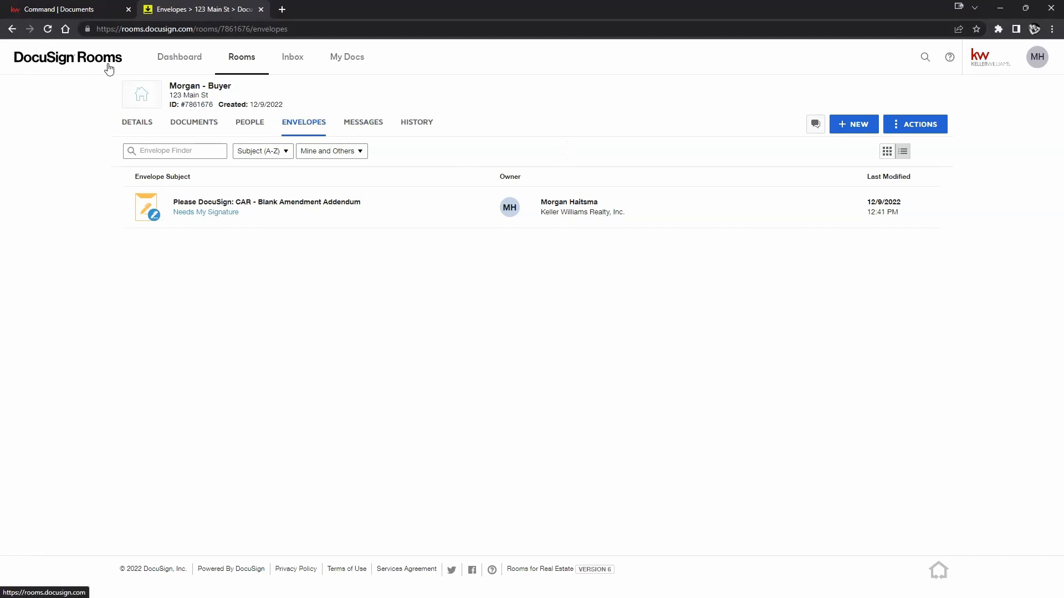
# Open the CAR - Blank Amendment Addendum envelope from the room's envelopes to see it 'Waiting for Others'.
pyautogui.click(186, 126)
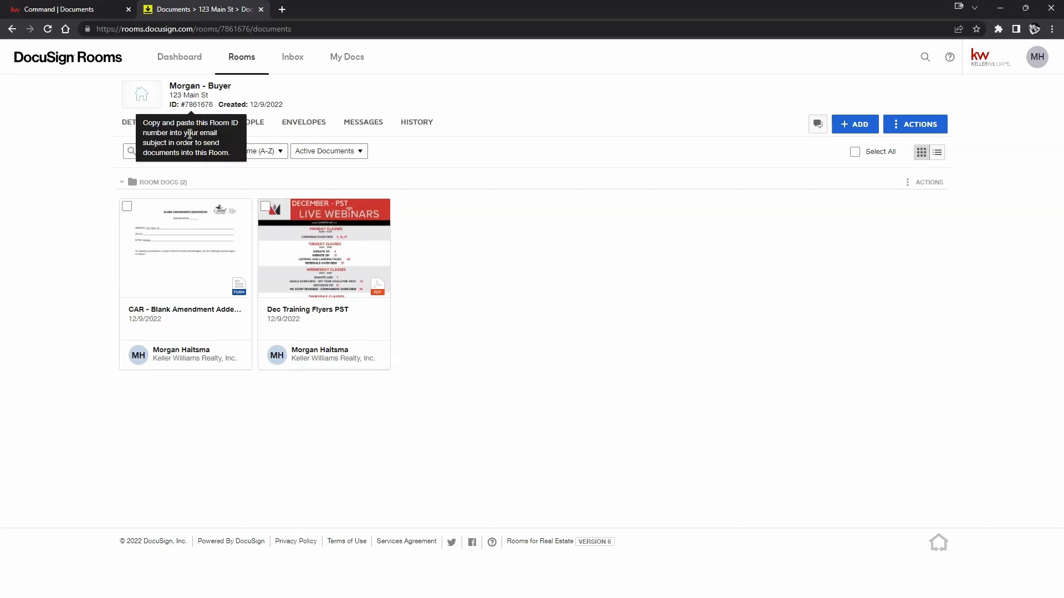
pyautogui.click(299, 130)
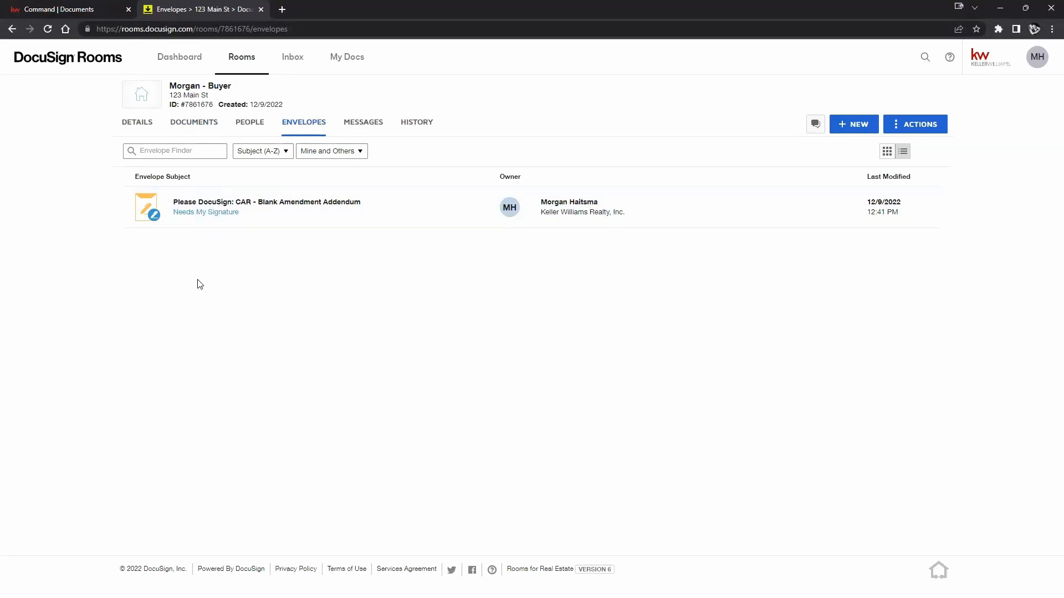
pyautogui.rightClick(312, 297)
pyautogui.click(194, 311)
pyautogui.click(284, 205)
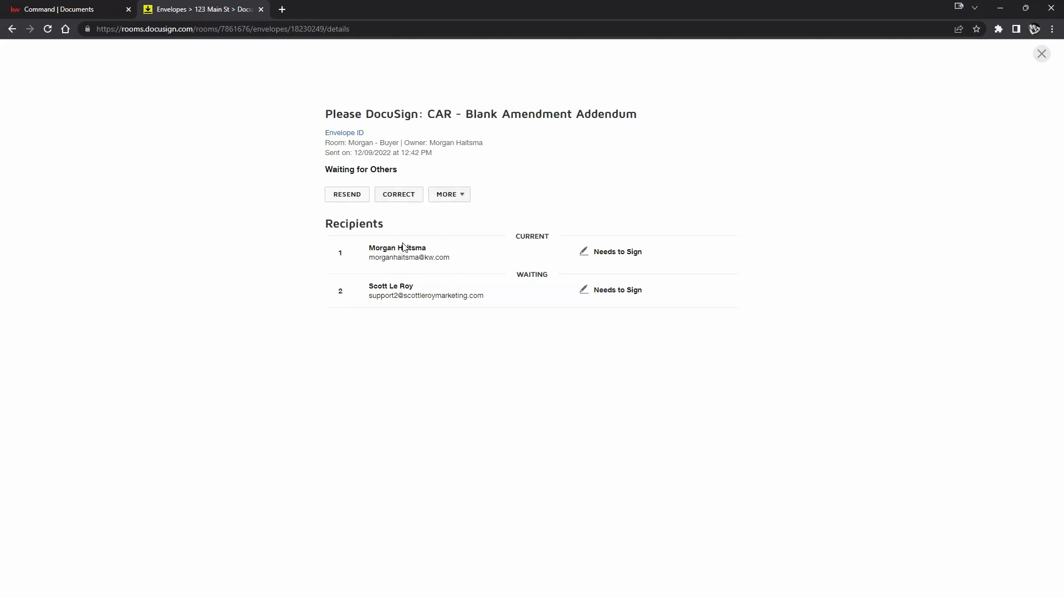
# Correct the addendum envelope by replacing the first recipient's e-mail address, then resend it.
pyautogui.click(393, 198)
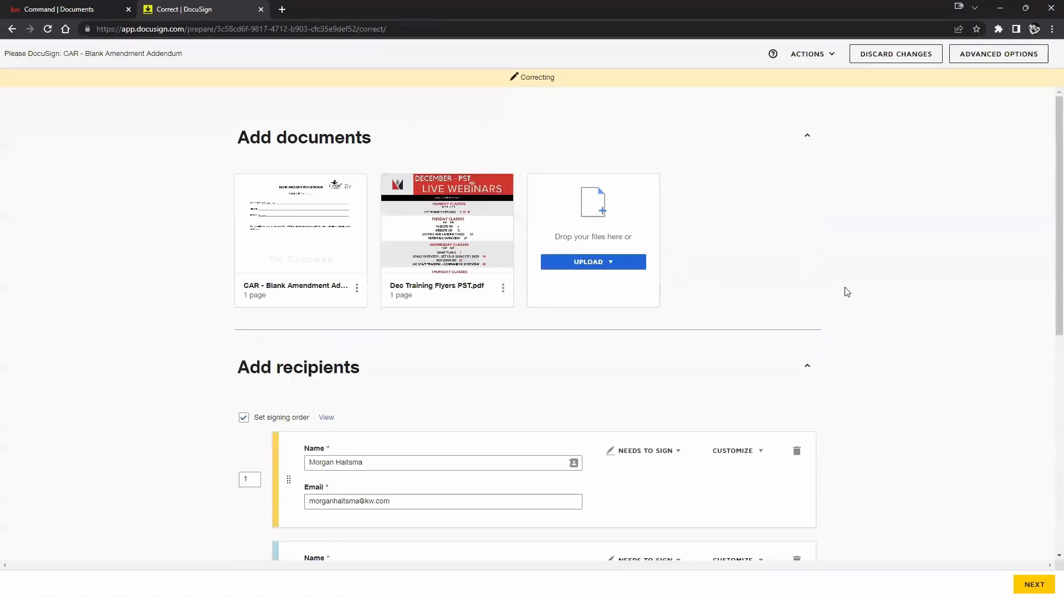
pyautogui.scroll(-5, 847, 292)
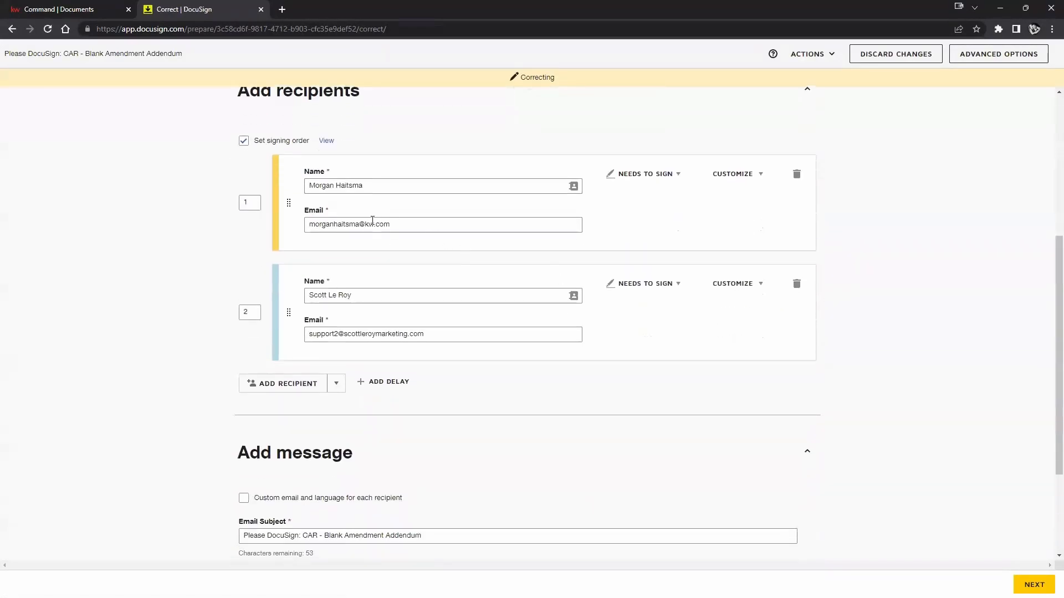
pyautogui.tripleClick(361, 225)
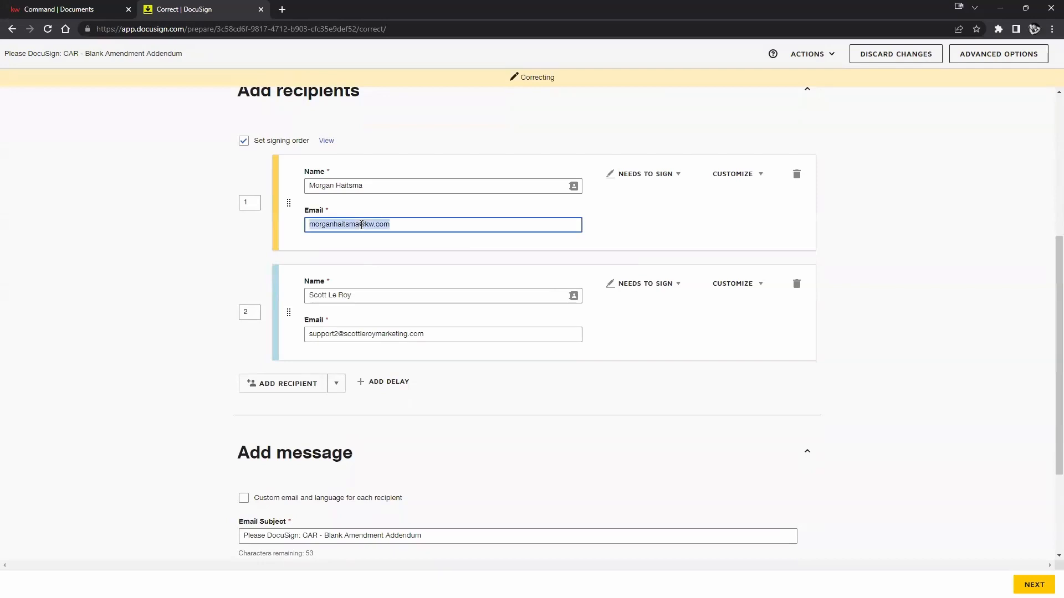
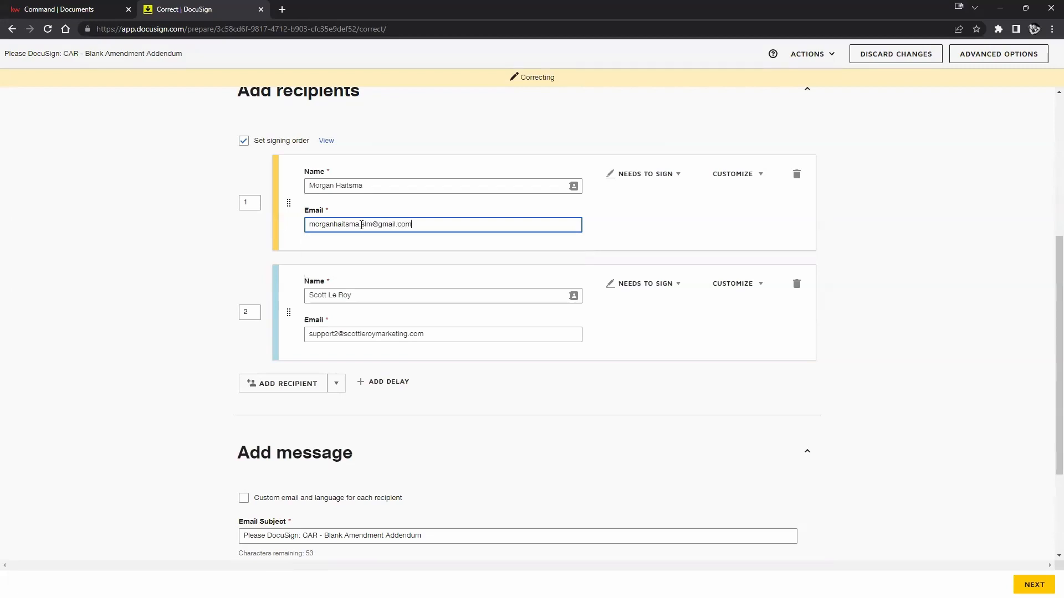
pyautogui.click(900, 240)
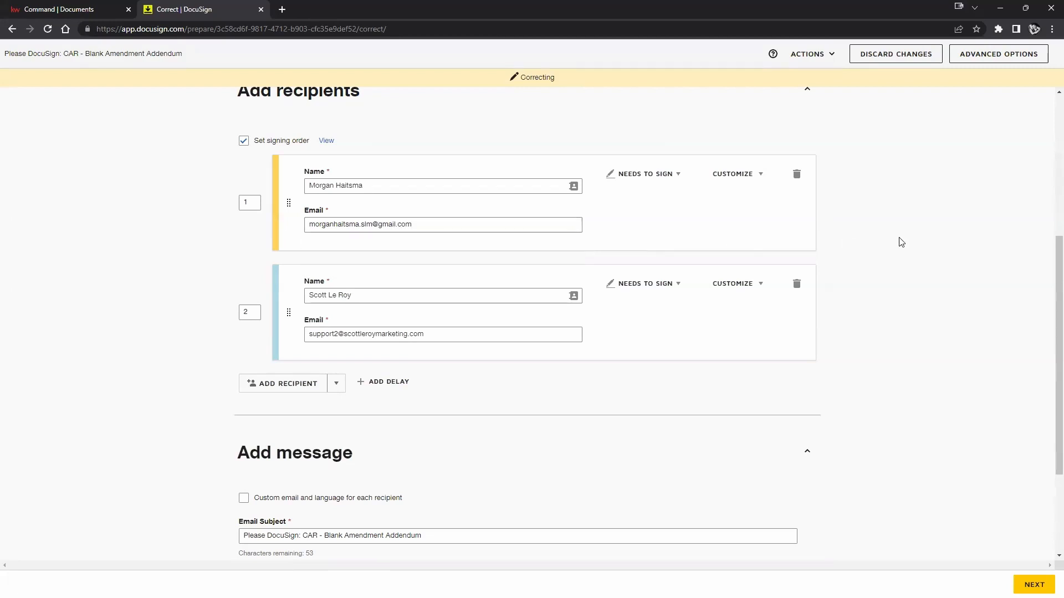
pyautogui.scroll(-3, 540, 204)
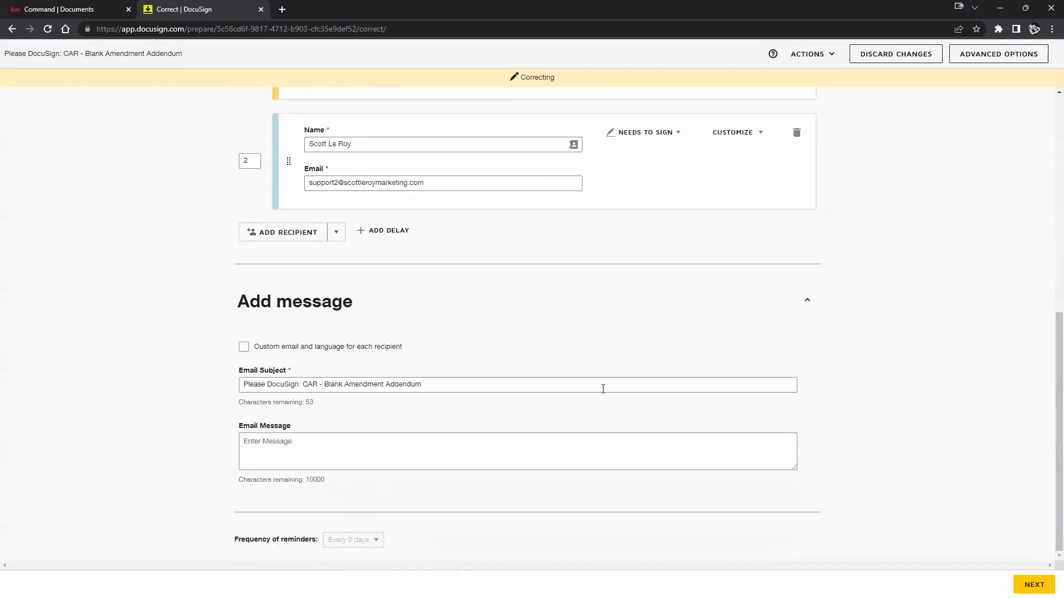
pyautogui.click(1034, 584)
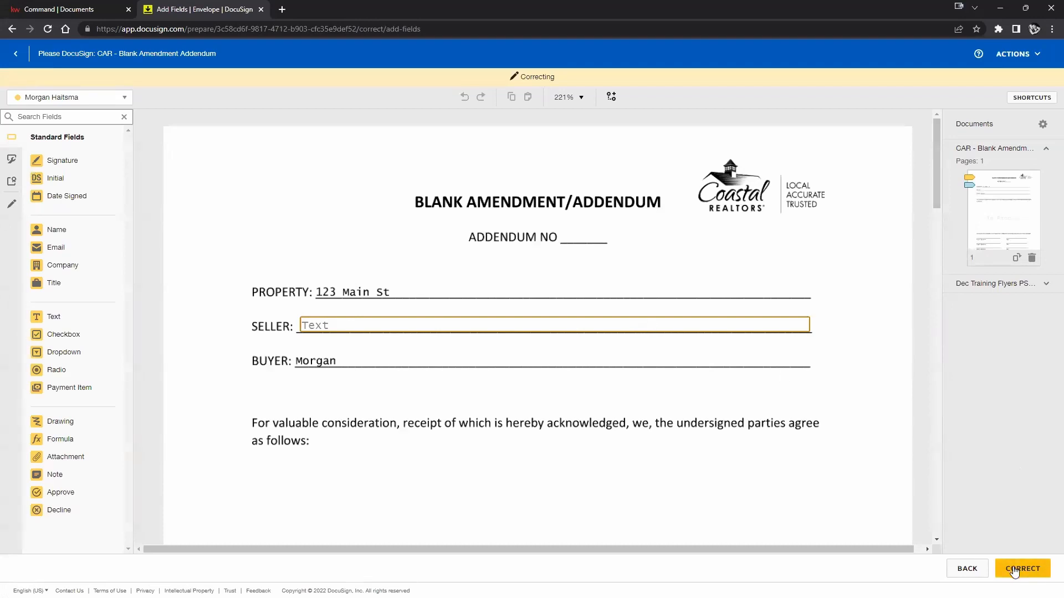
pyautogui.click(1015, 570)
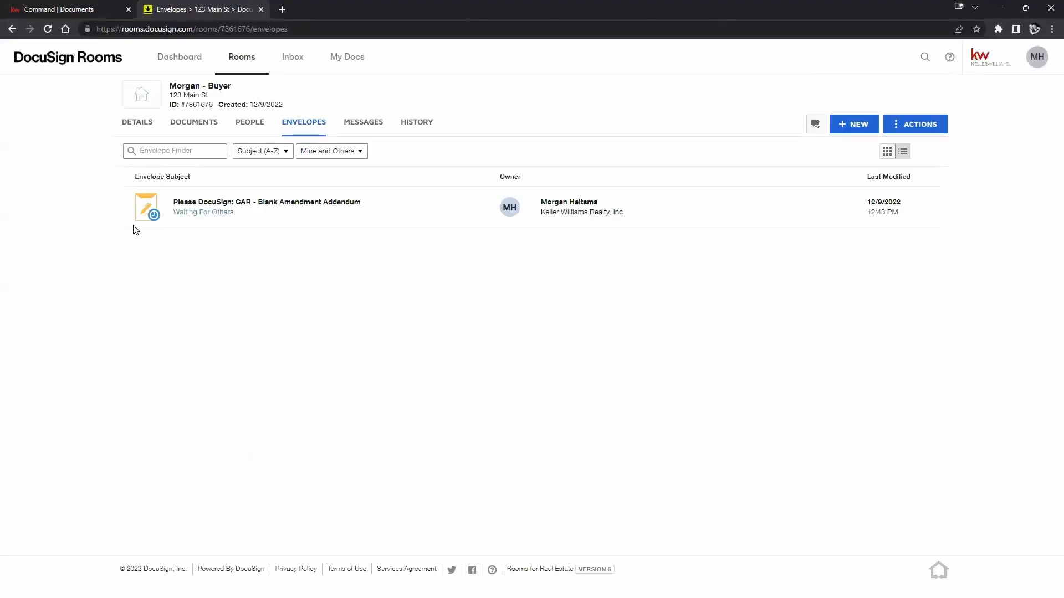
# Open the resent addendum envelope's details from the 123 Main St envelope list.
pyautogui.click(292, 202)
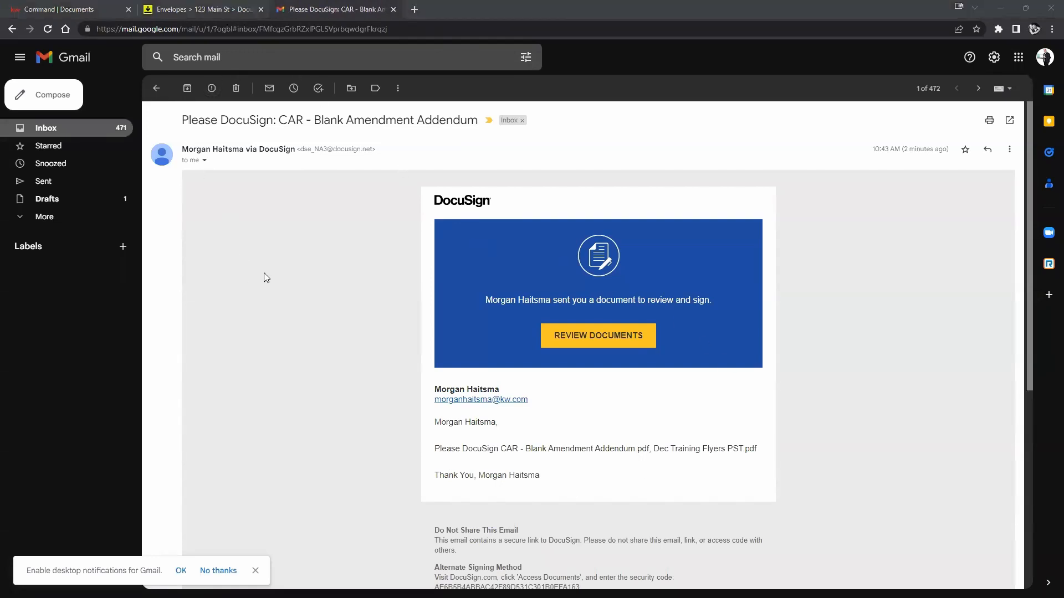
# Dismiss the stray file browser window covering the Gmail signing request.
pyautogui.press('super+e')
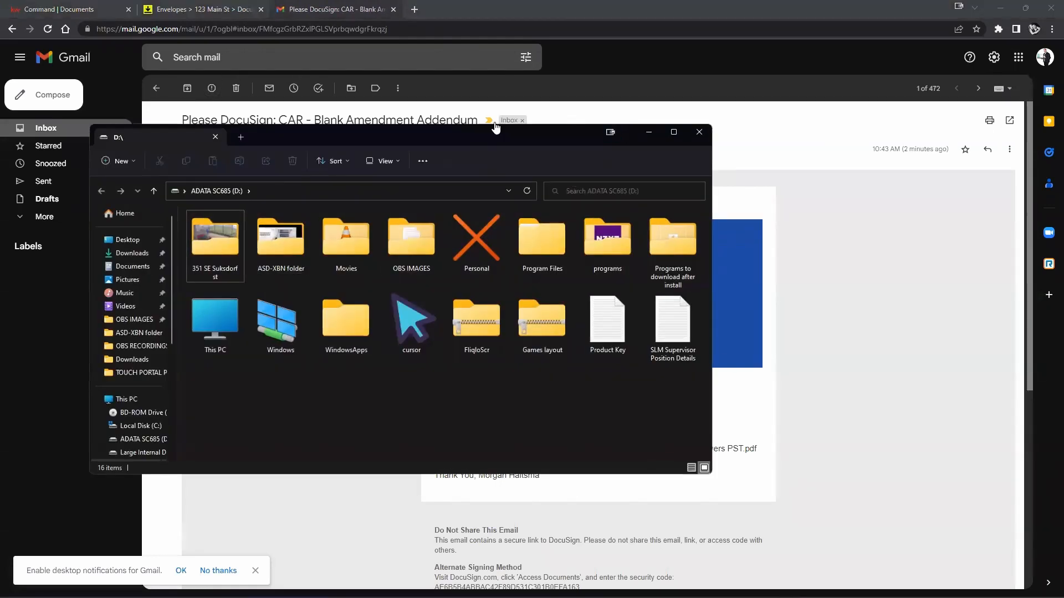
pyautogui.moveTo(490, 137); pyautogui.dragTo(0, 167)
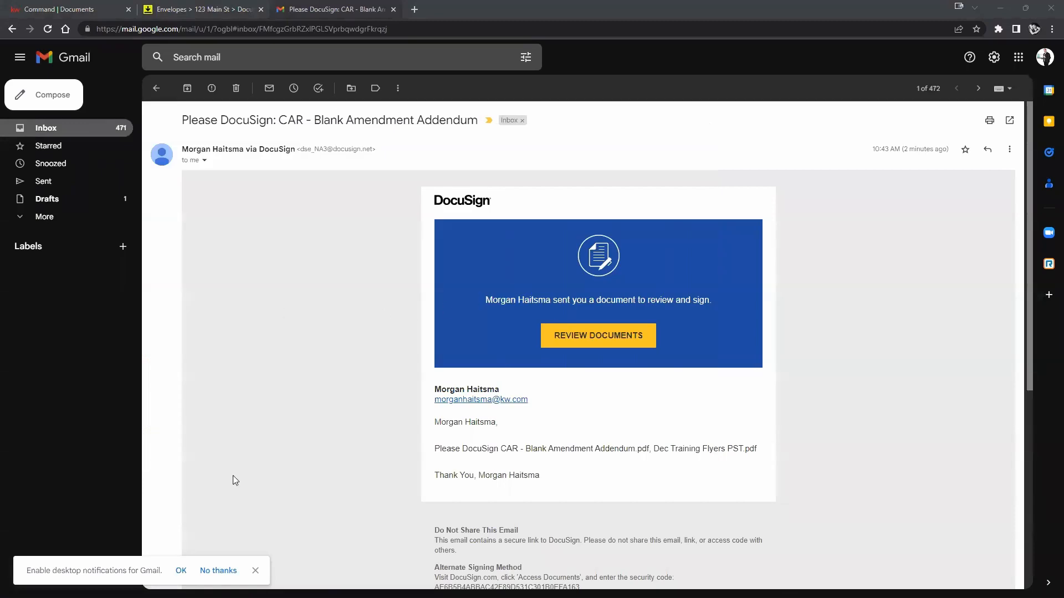
pyautogui.scroll(-3, 595, 275)
pyautogui.scroll(3, 594, 277)
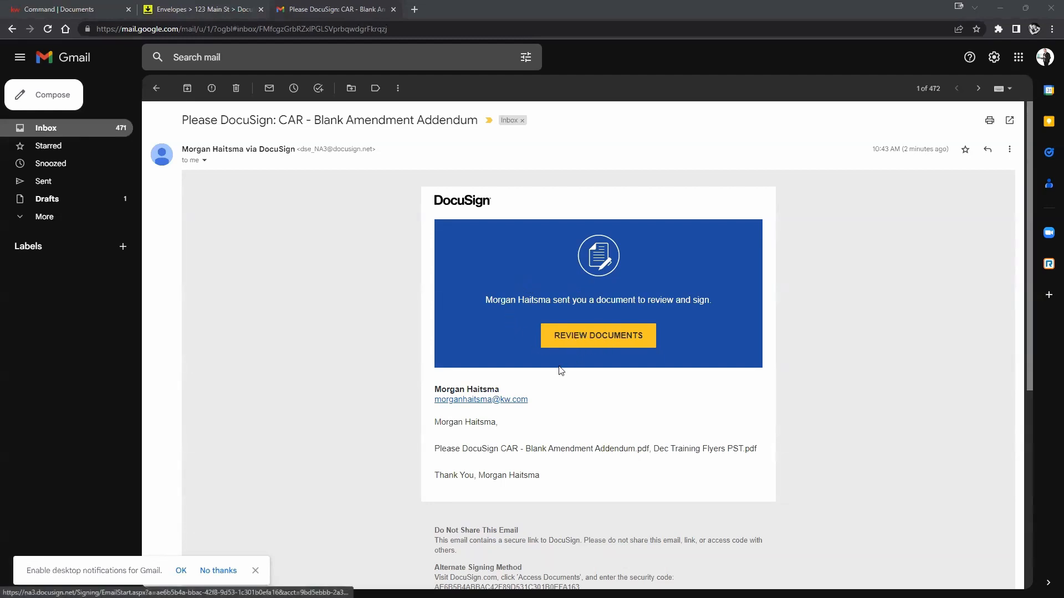
# Open the CAR - Blank Amendment Addendum from the Gmail request for review and signing.
pyautogui.moveTo(435, 447); pyautogui.dragTo(757, 453)
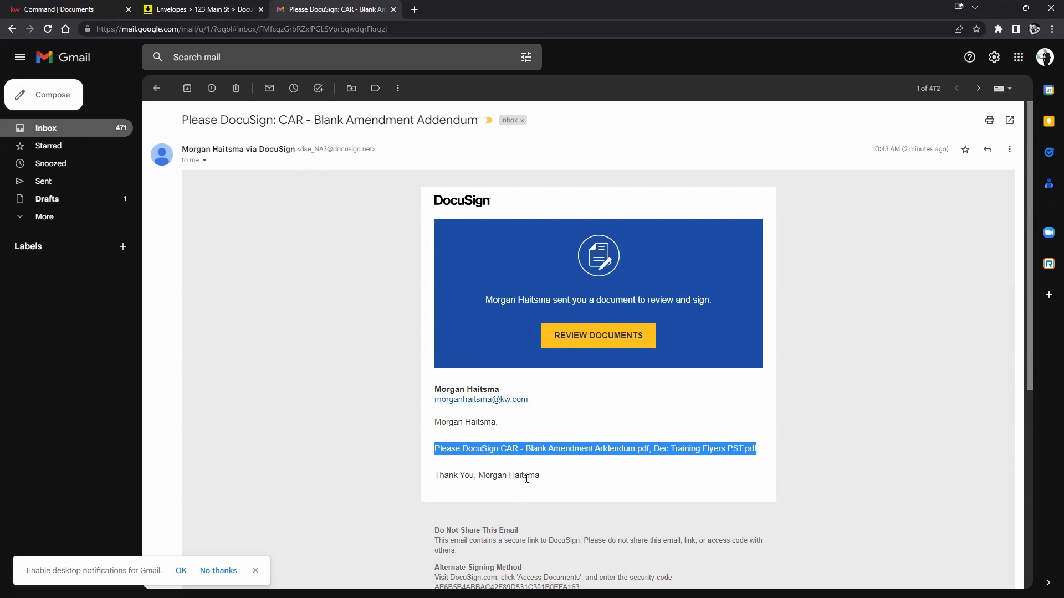
pyautogui.scroll(-1, 543, 433)
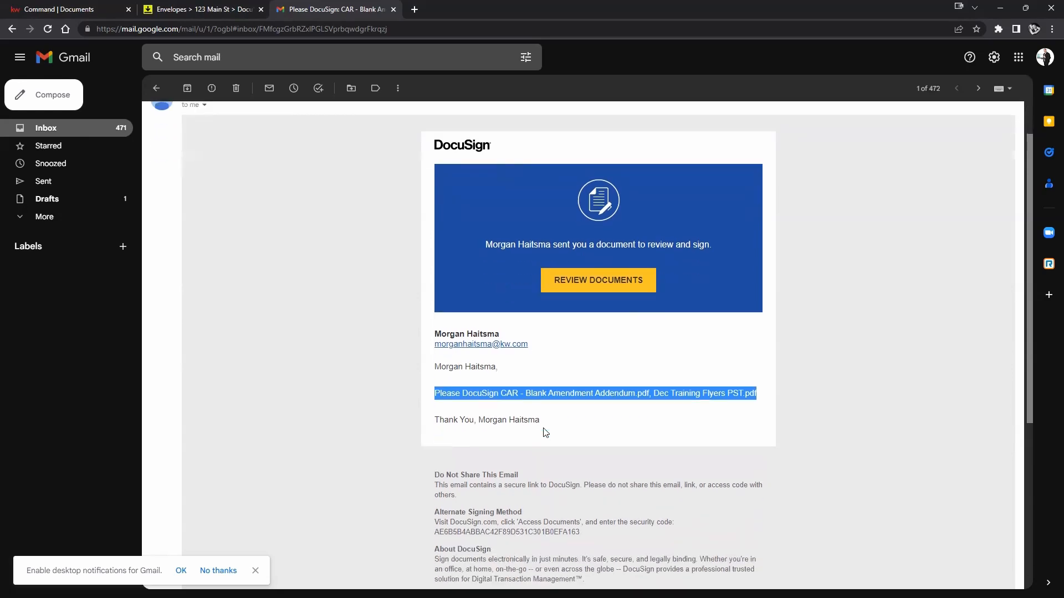
pyautogui.scroll(-2, 546, 429)
pyautogui.scroll(2, 543, 432)
pyautogui.scroll(1, 574, 410)
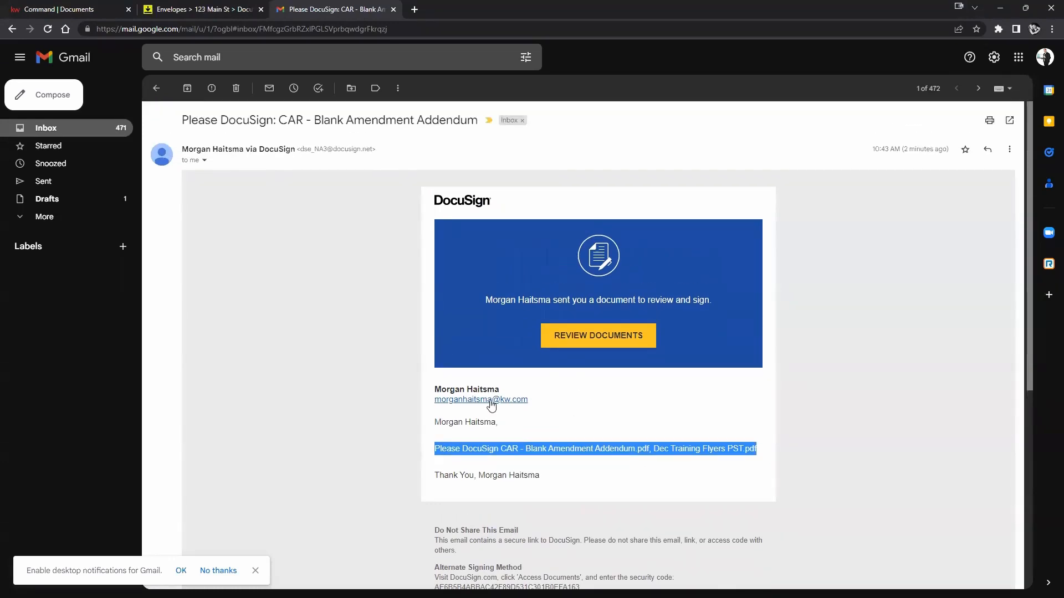
pyautogui.click(580, 337)
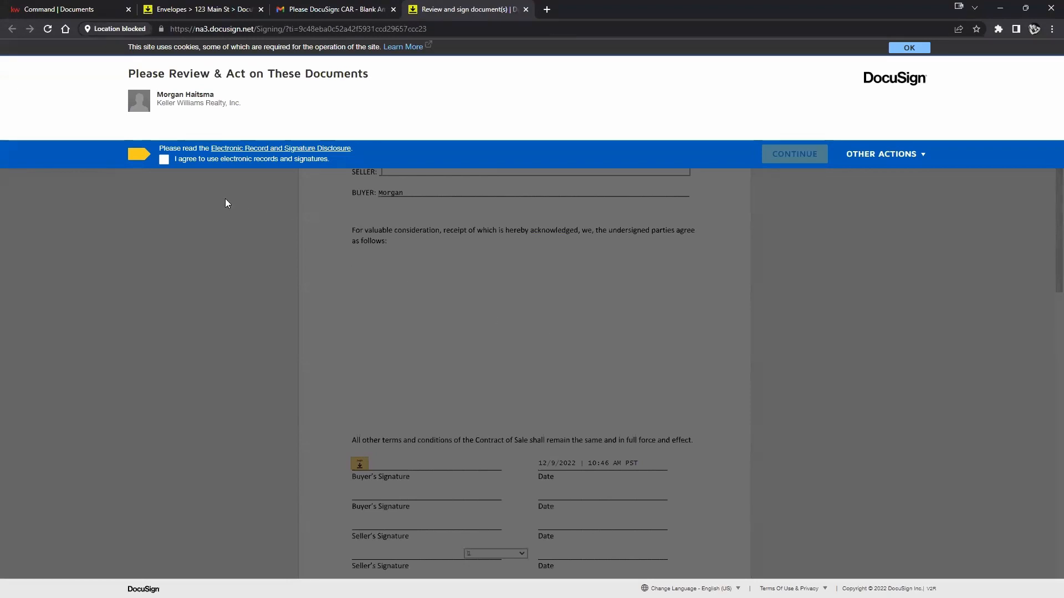
# Accept the electronic records consent and bring up signature adoption at the Buyer's Signature field.
pyautogui.click(164, 160)
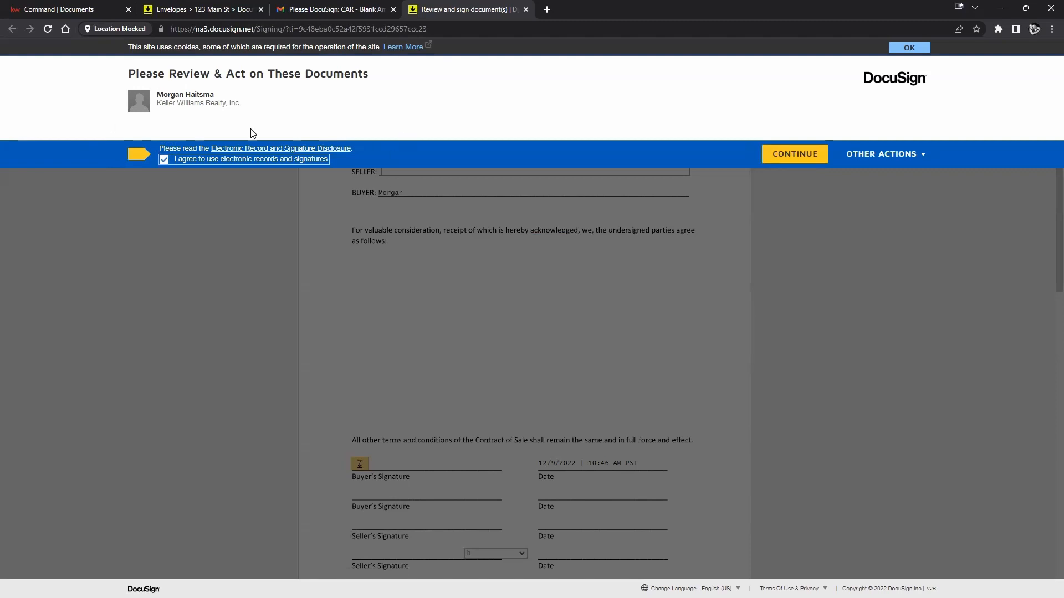
pyautogui.click(793, 159)
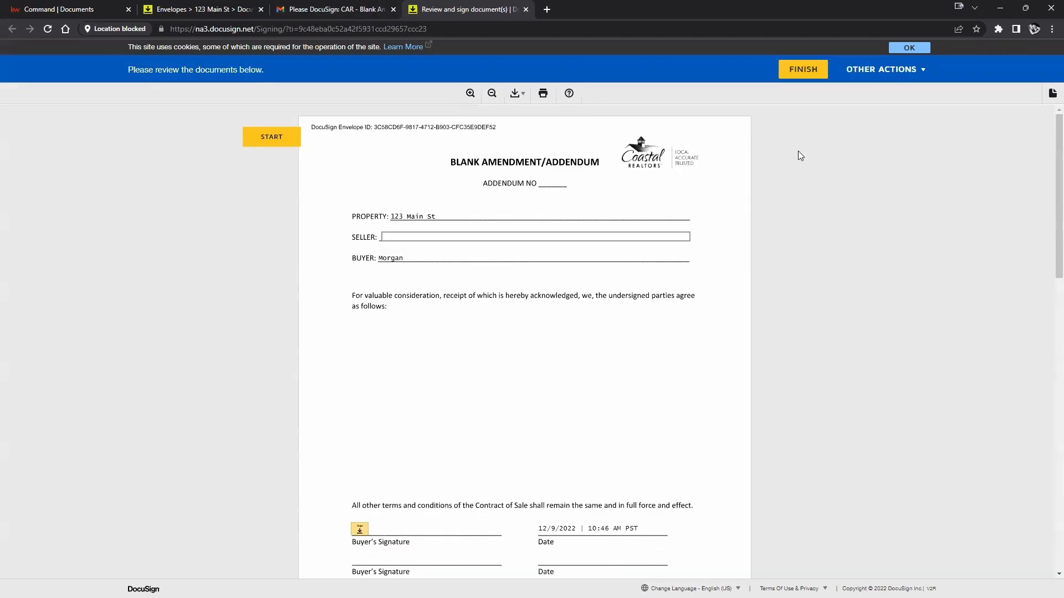
pyautogui.scroll(-8, 423, 159)
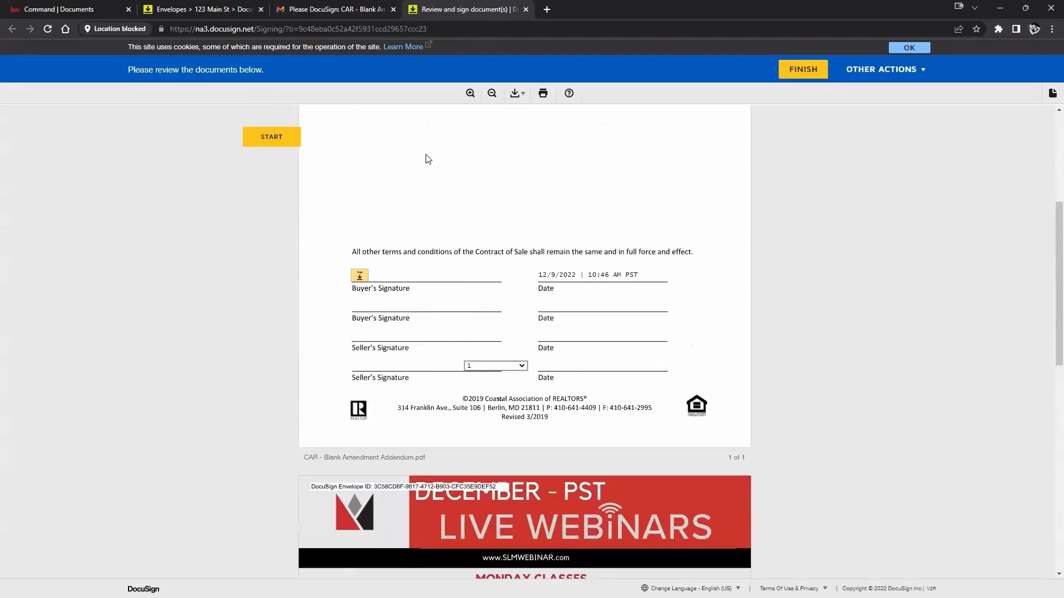
pyautogui.scroll(-6, 427, 158)
pyautogui.scroll(14, 424, 158)
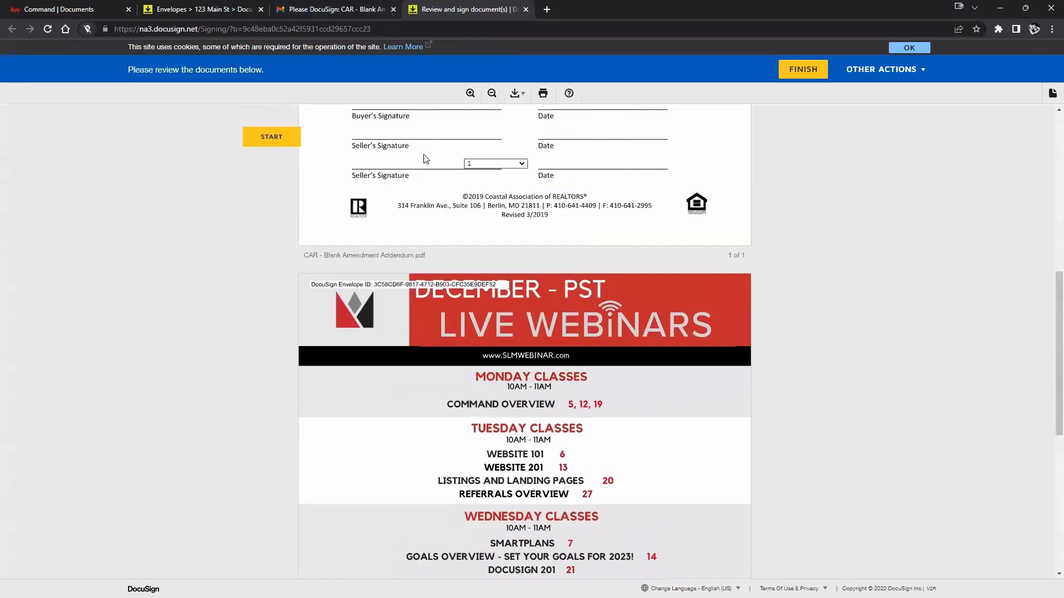
pyautogui.click(273, 138)
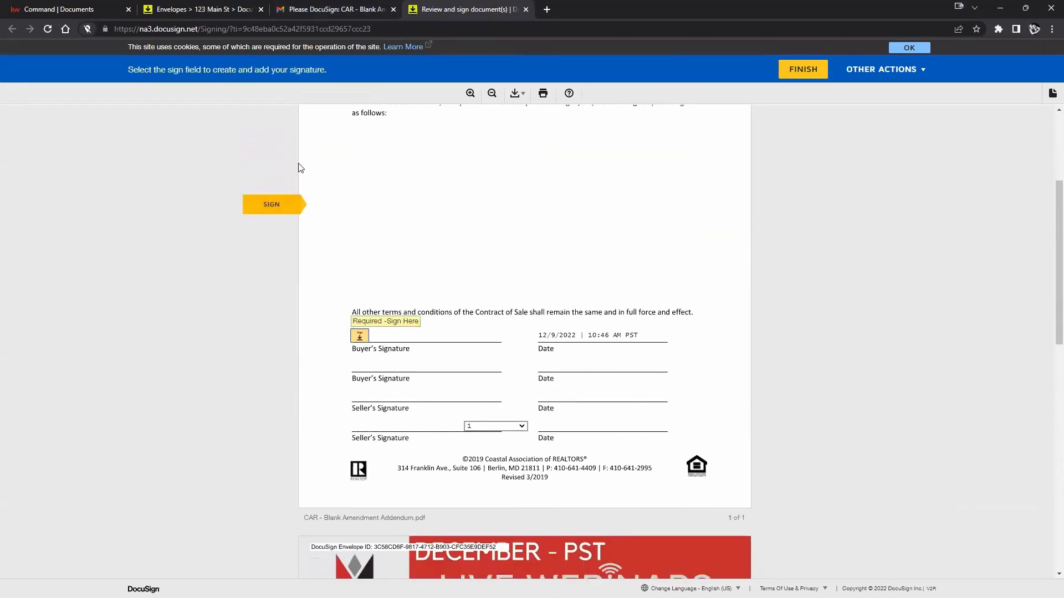
pyautogui.click(358, 335)
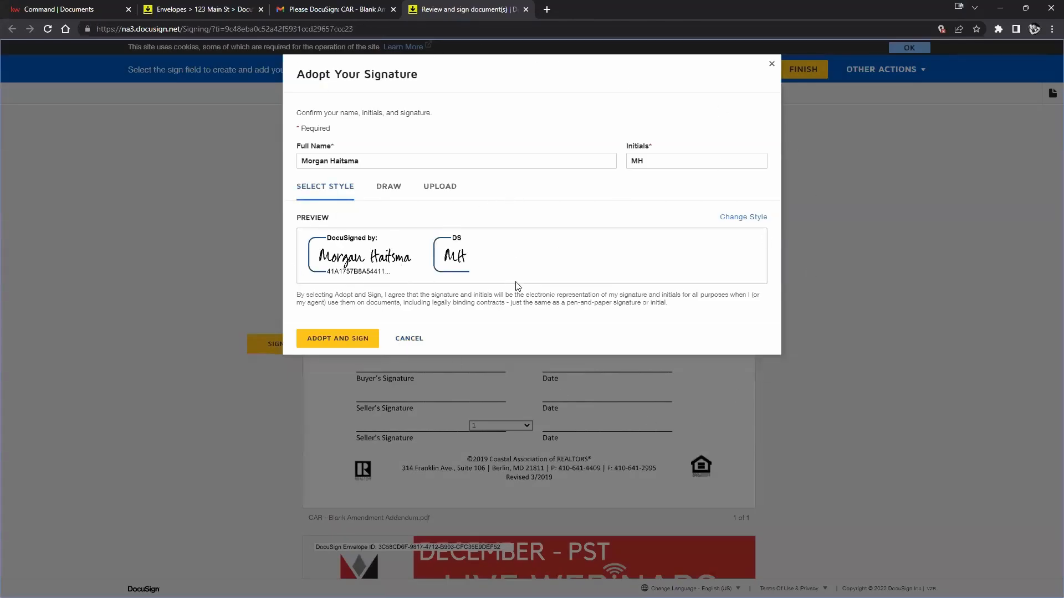
# Adopt the buyer's signature, set the seller-signature dropdown to 2, and finish the addendum.
pyautogui.click(321, 349)
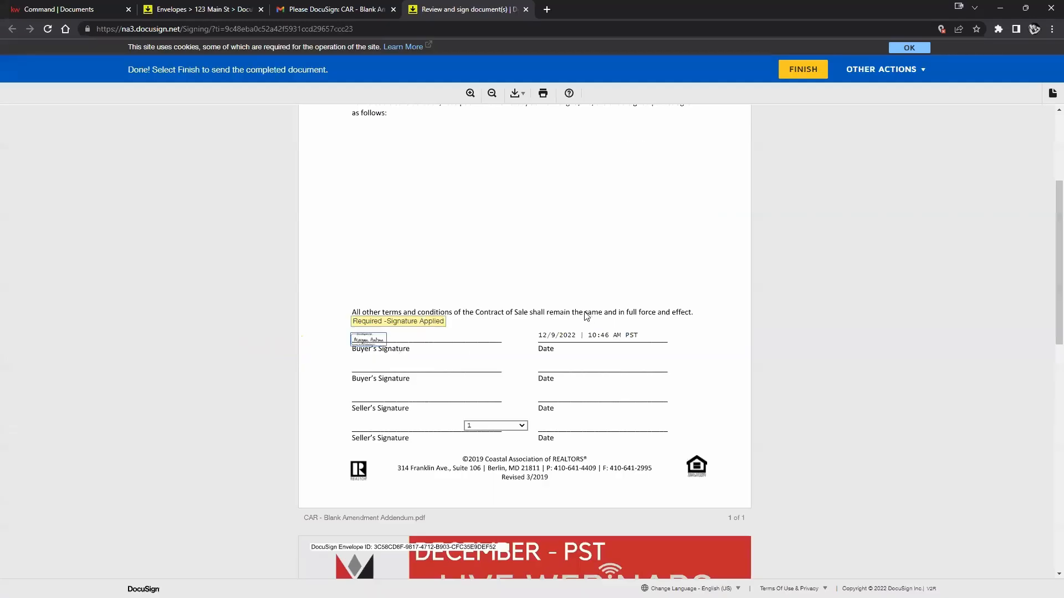
pyautogui.scroll(-3, 635, 223)
pyautogui.click(505, 260)
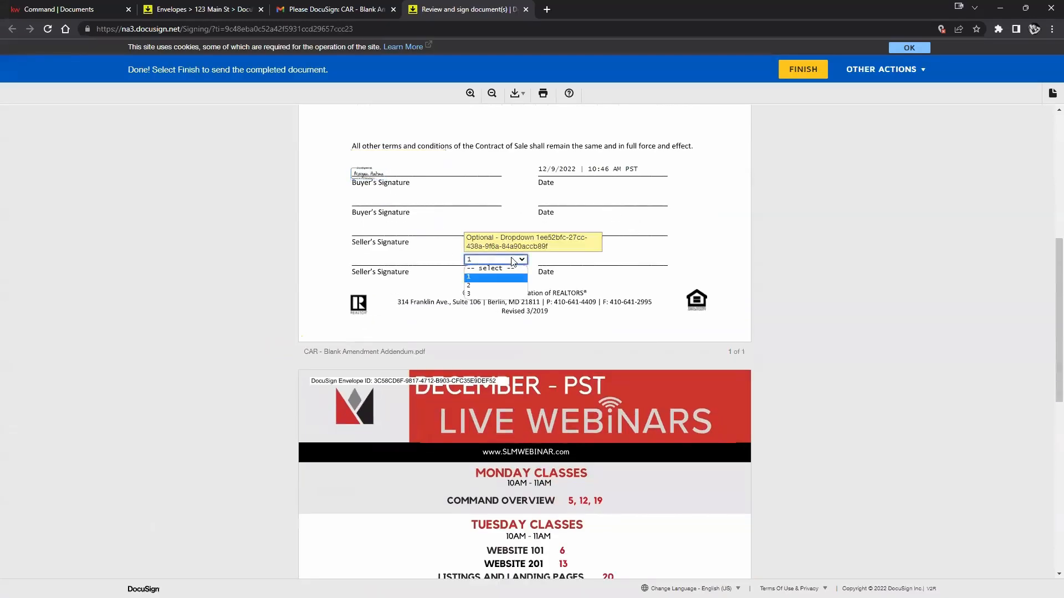
pyautogui.click(482, 286)
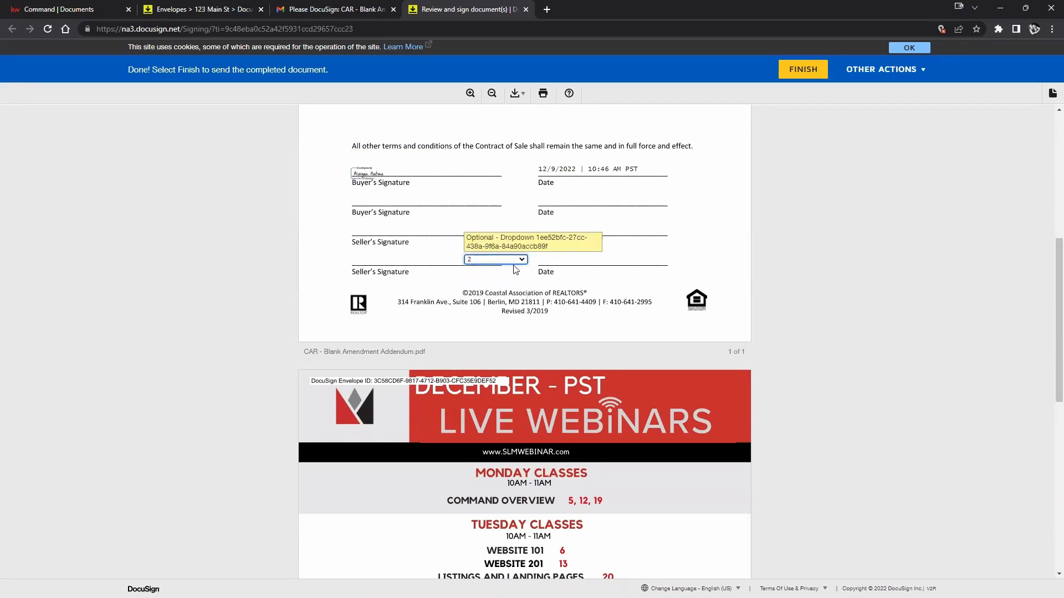
pyautogui.scroll(-8, 547, 266)
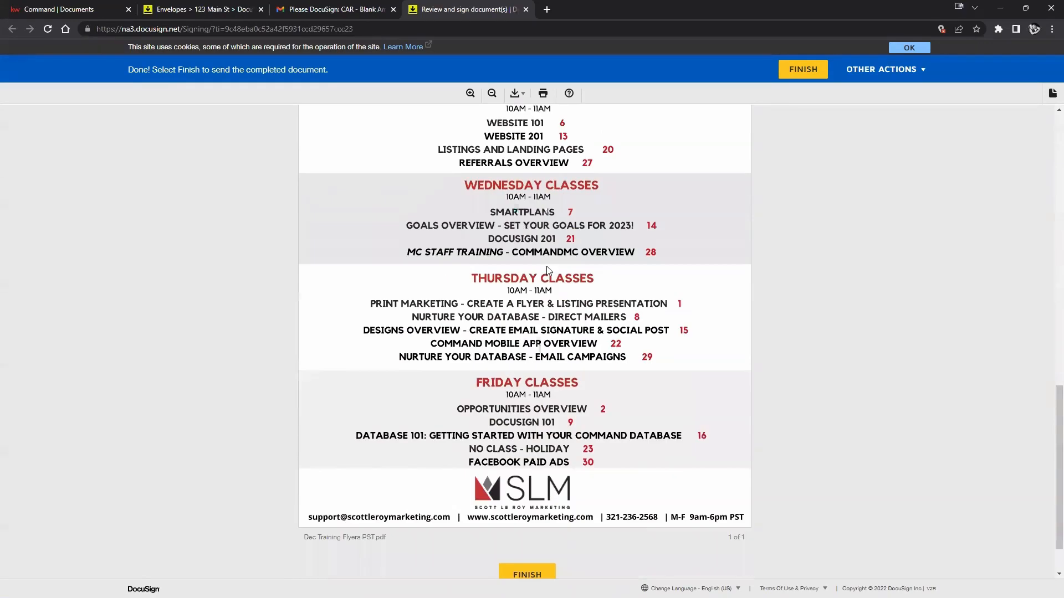
pyautogui.scroll(7, 549, 266)
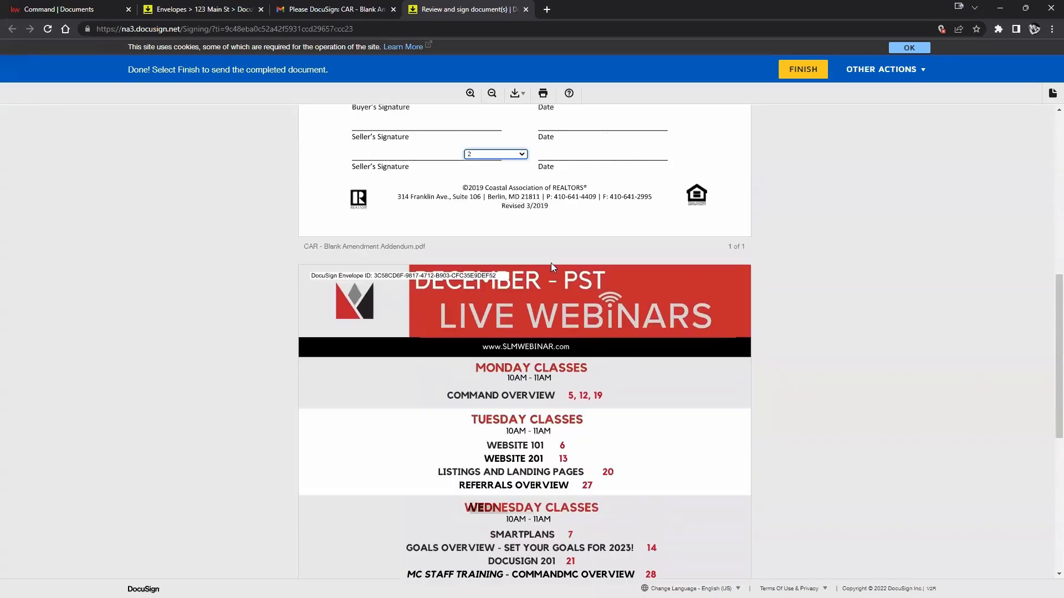
pyautogui.scroll(5, 551, 277)
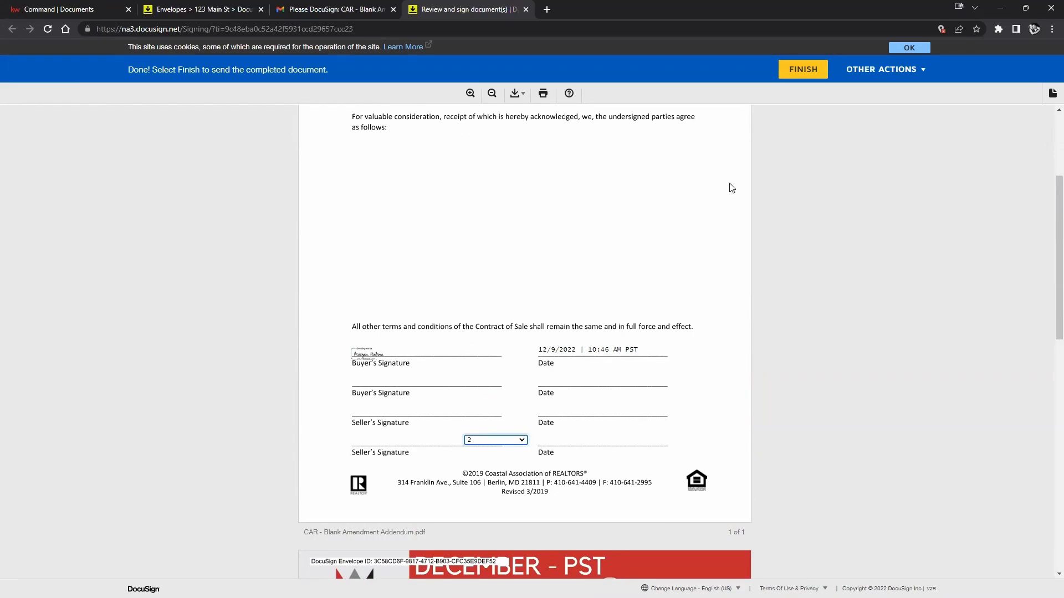
pyautogui.click(792, 69)
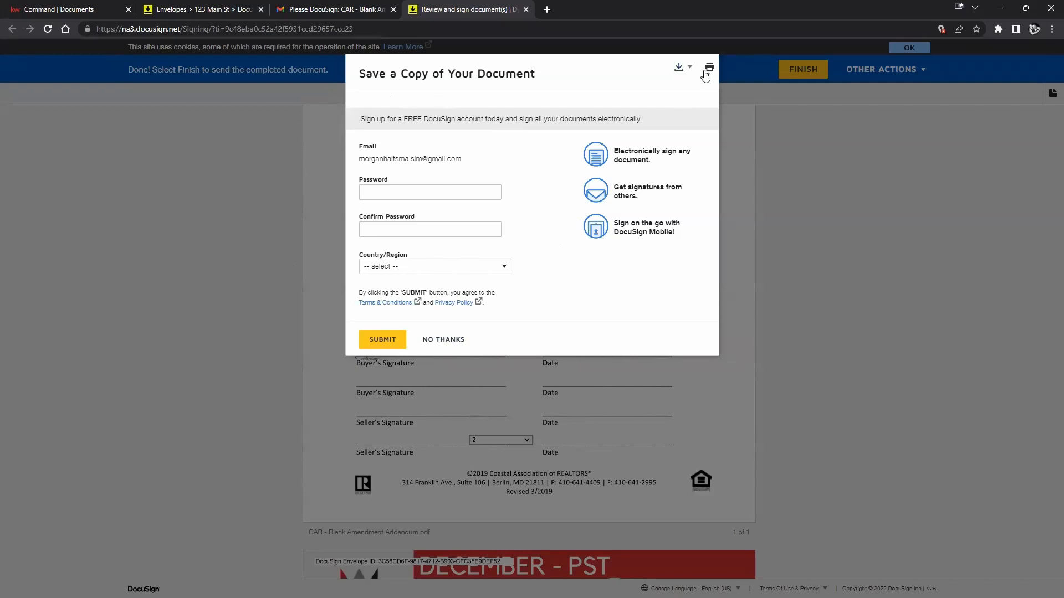
# Download the signed addendum as a combined PDF and decline creating a DocuSign account.
pyautogui.click(677, 71)
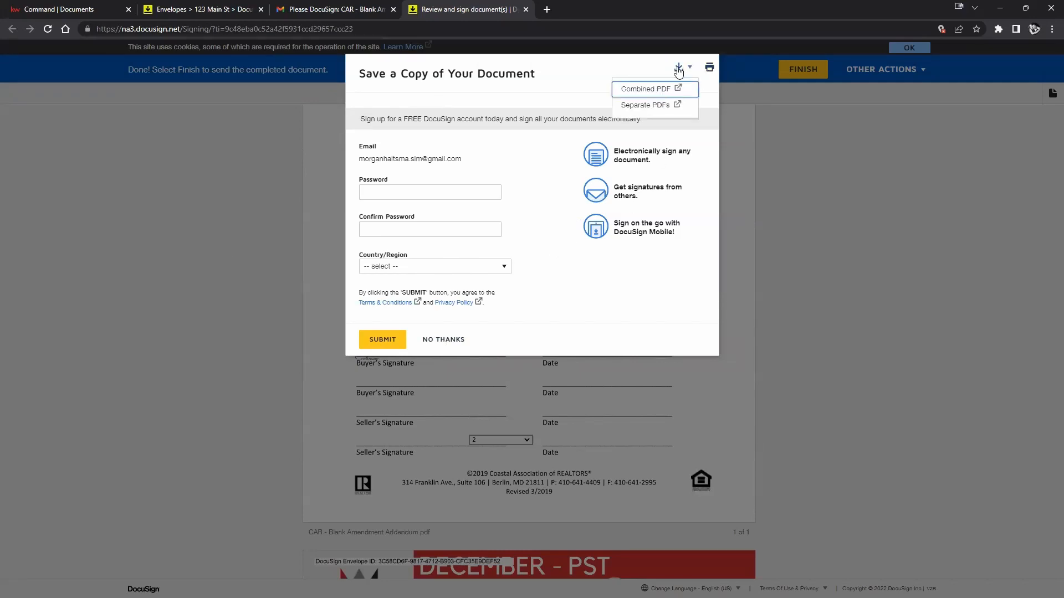
pyautogui.click(641, 89)
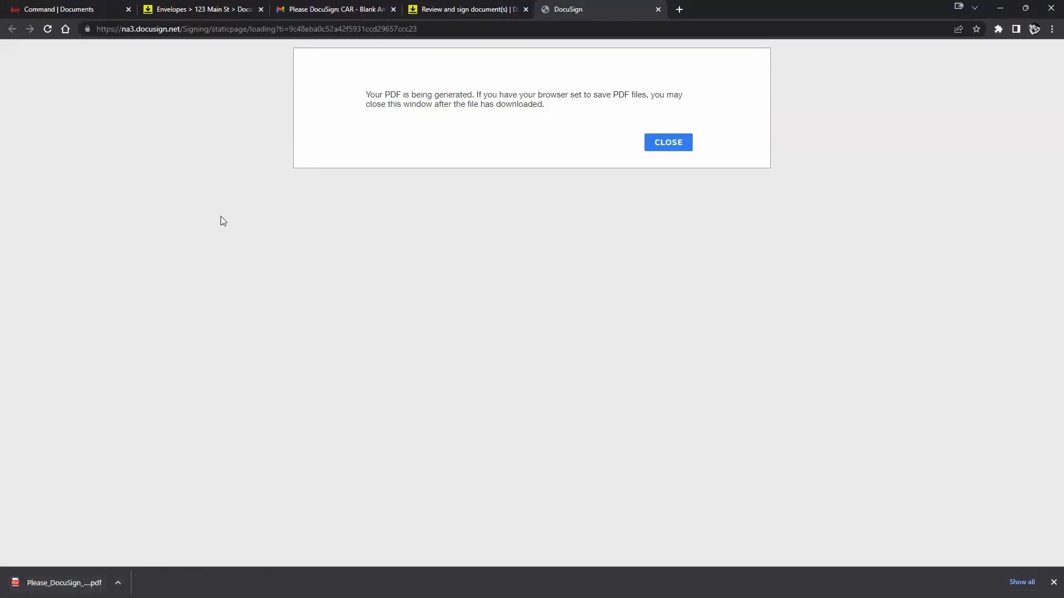
pyautogui.click(439, 12)
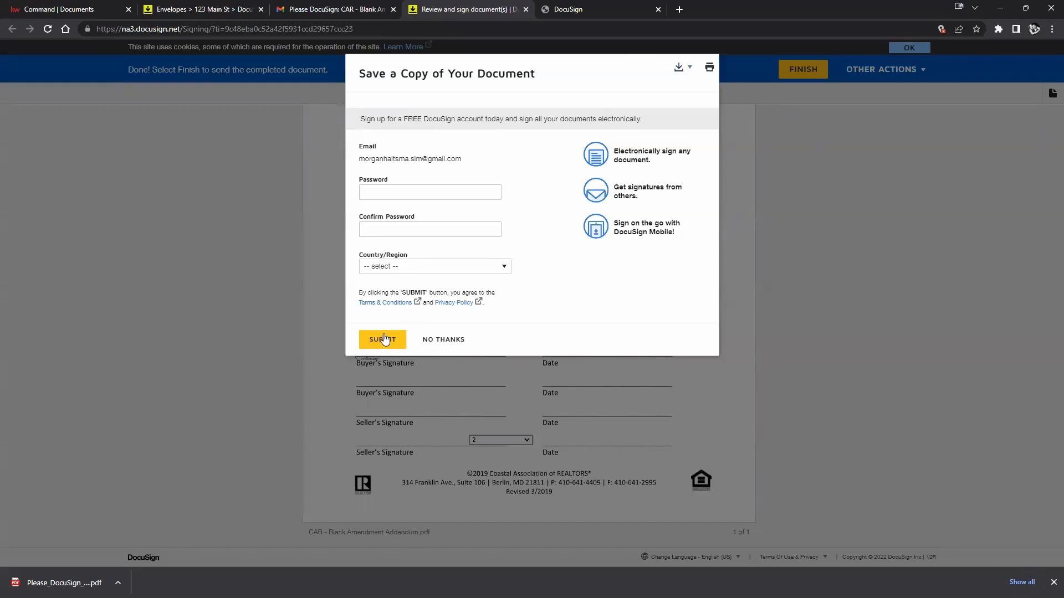
pyautogui.click(451, 340)
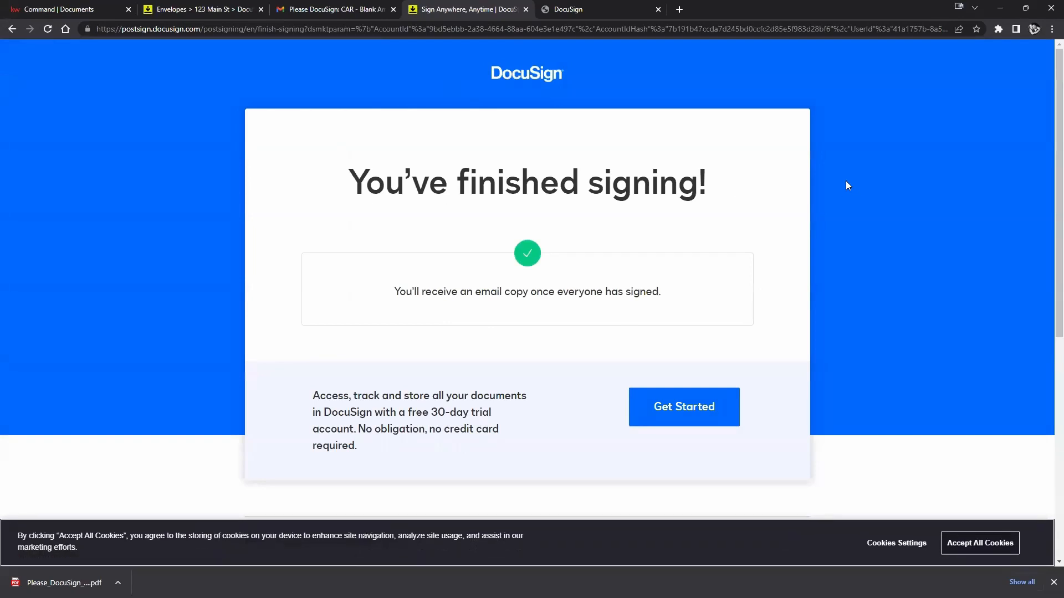
# Reload the room's addendum envelope details to confirm the buyer signed, then dismiss the downloads bar.
pyautogui.click(236, 11)
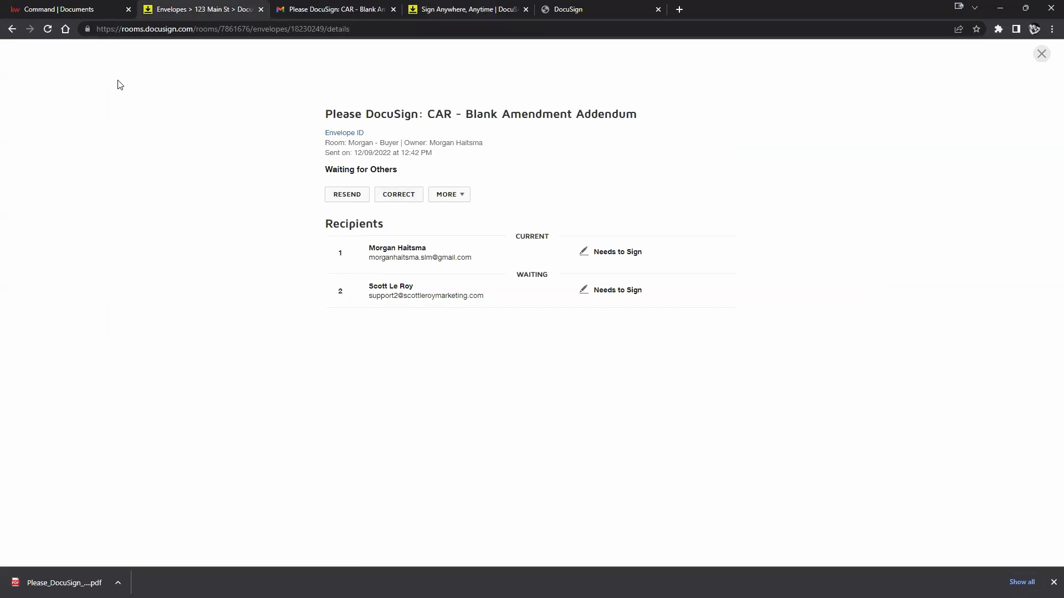
pyautogui.click(47, 29)
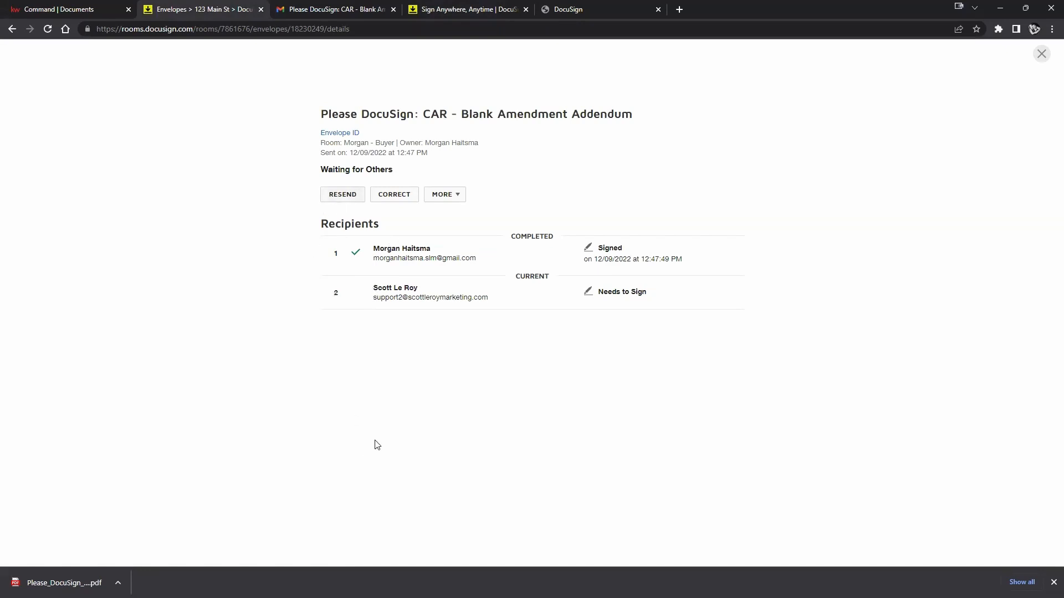
pyautogui.click(1053, 583)
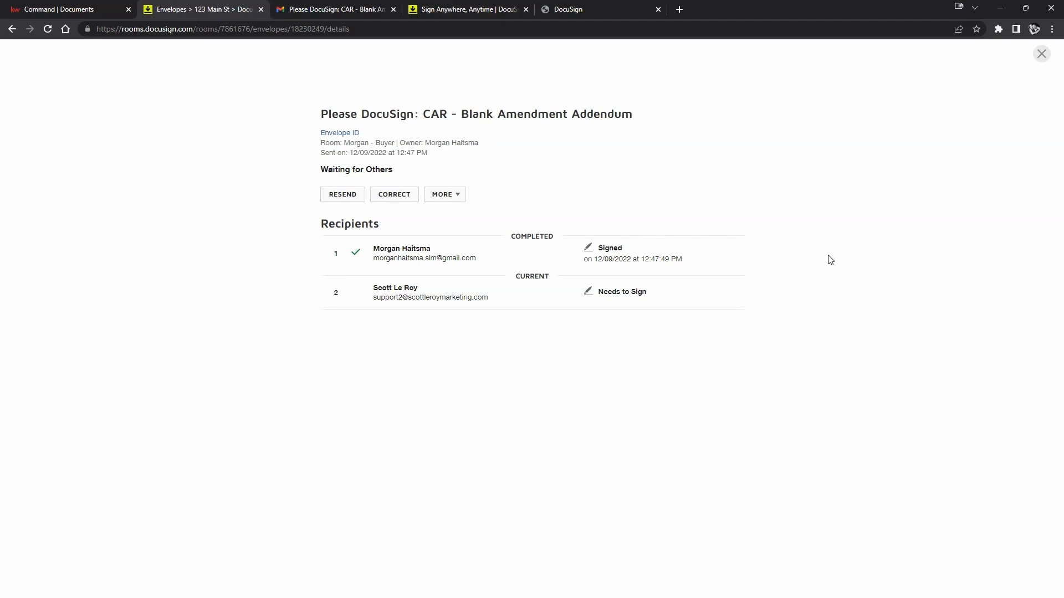
# Close the addendum envelope details and view the 123 Main St room's Documents tab.
pyautogui.click(1042, 54)
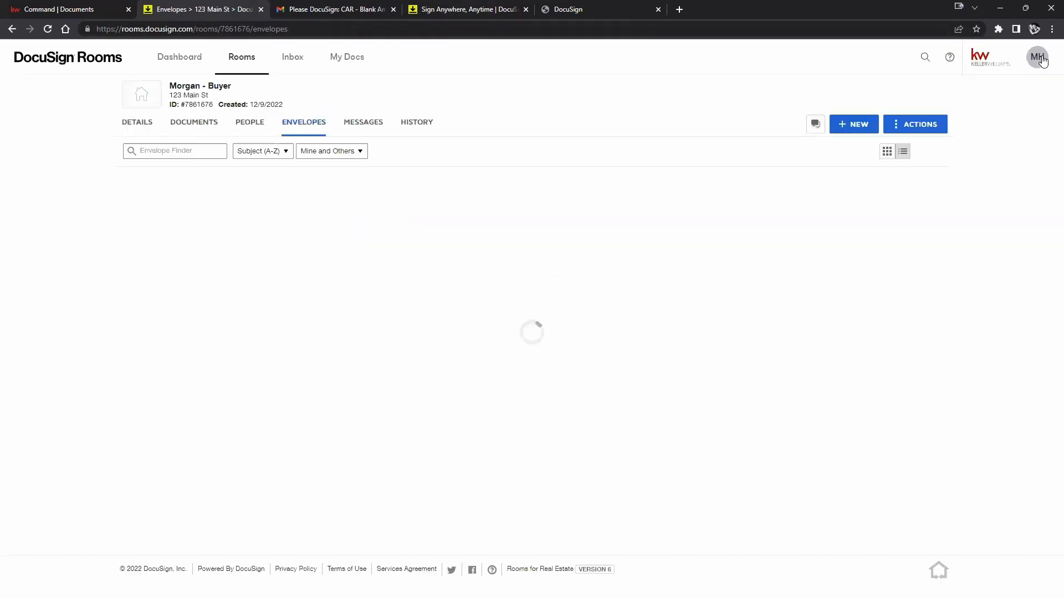
pyautogui.click(338, 206)
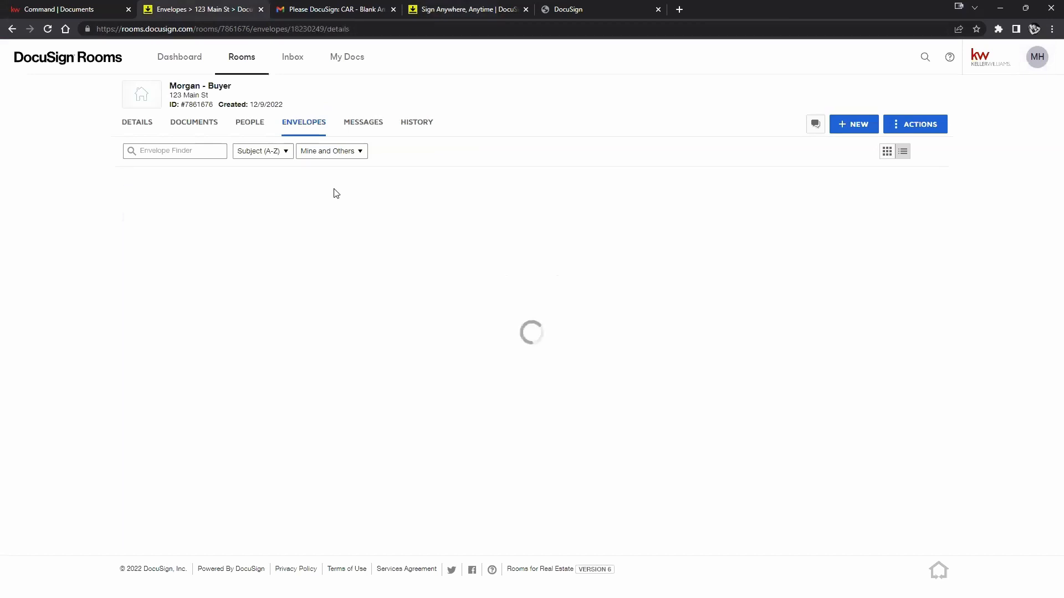
pyautogui.click(1041, 54)
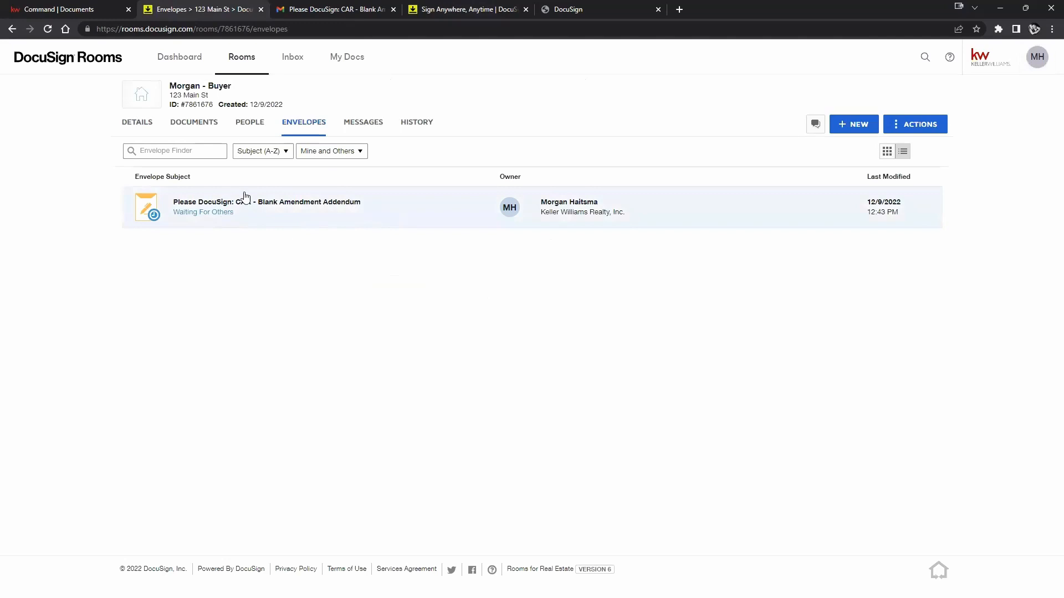
pyautogui.click(189, 124)
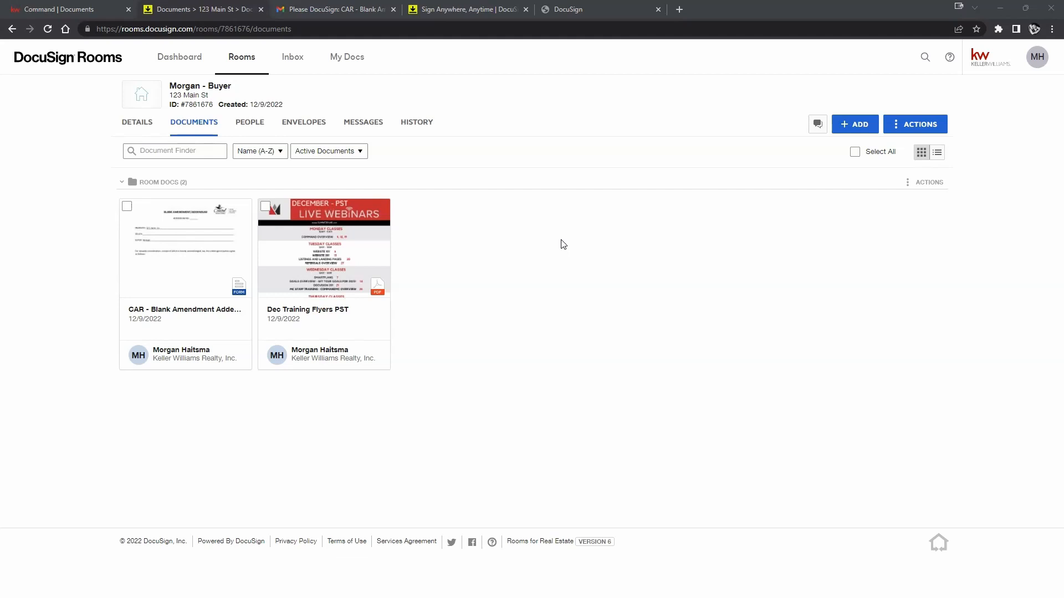
# Browse the DocuSign Forms 'Buyer Forms - Attached' group, then cancel without adding forms.
pyautogui.click(867, 133)
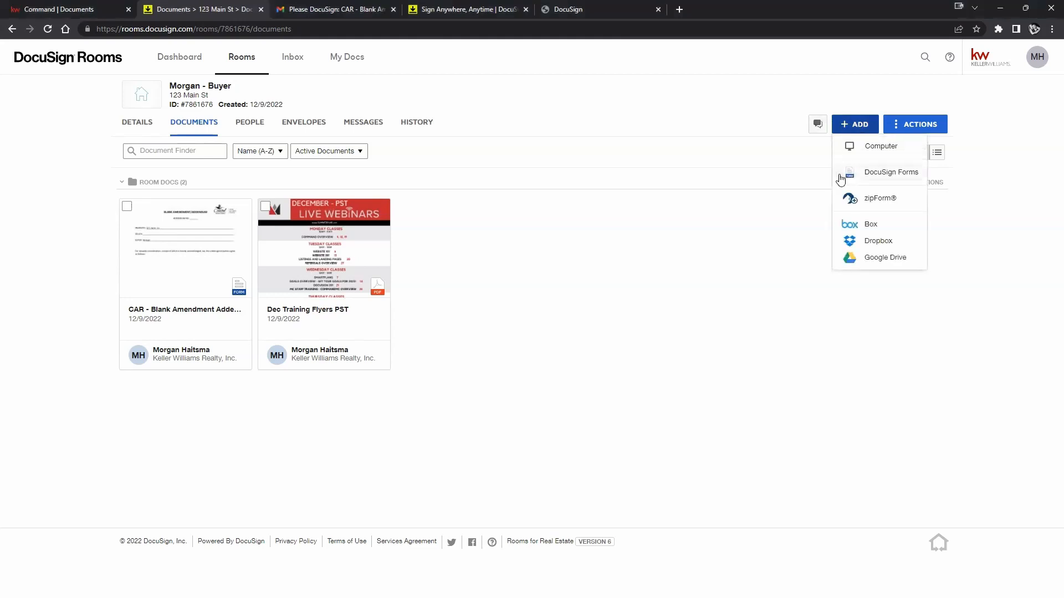
pyautogui.click(867, 174)
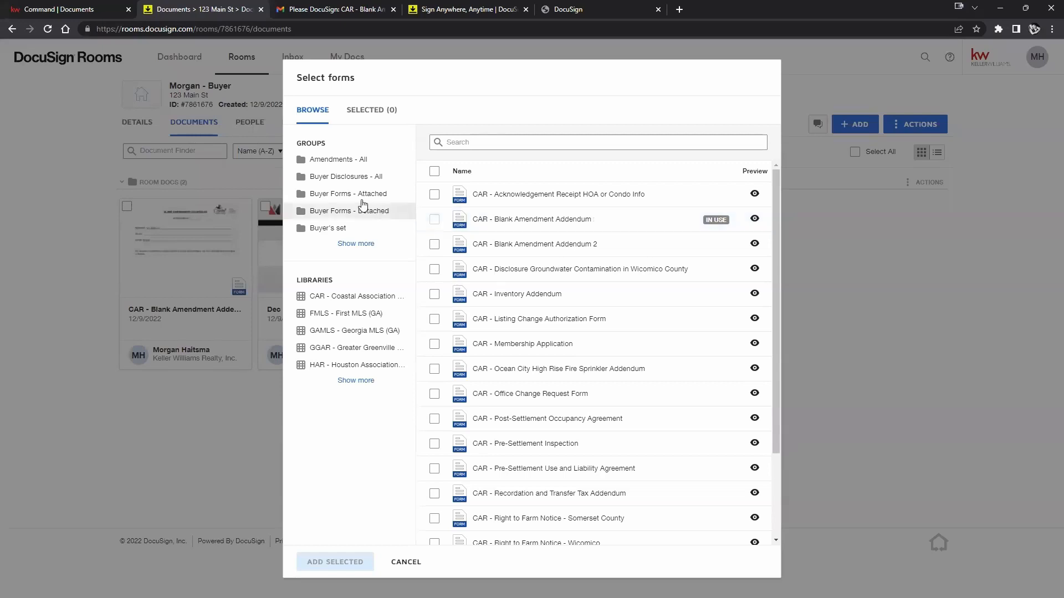
pyautogui.click(395, 195)
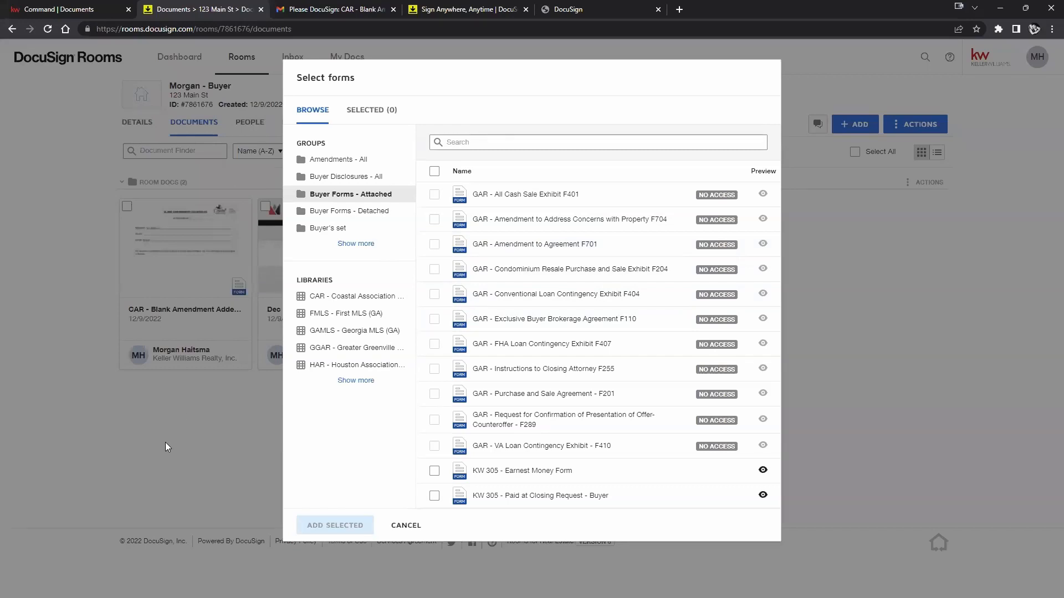
pyautogui.click(401, 526)
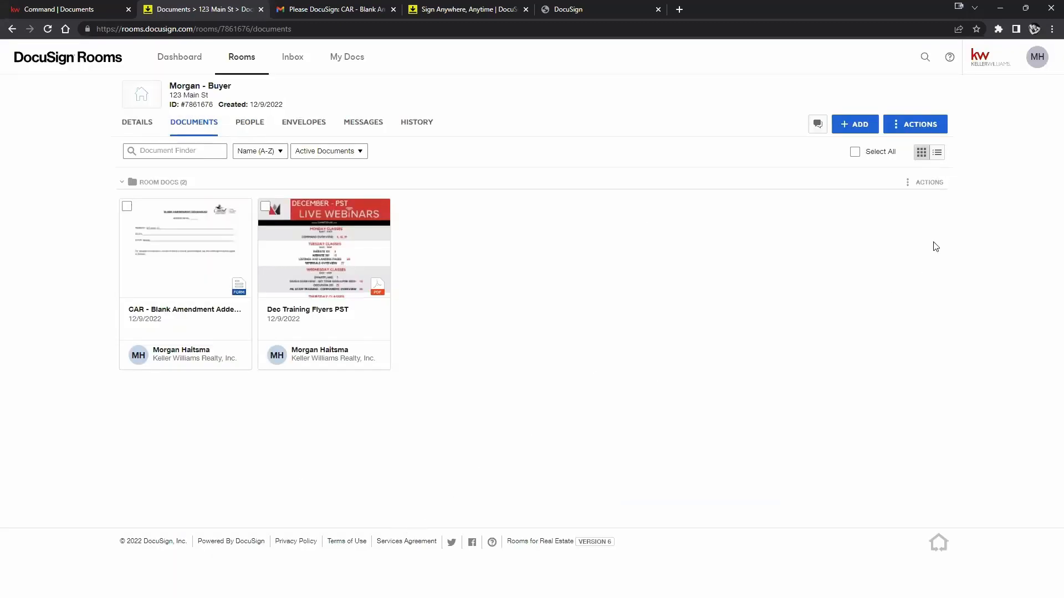
# Open the Integrations section of the DocuSign Rooms preferences.
pyautogui.click(1037, 61)
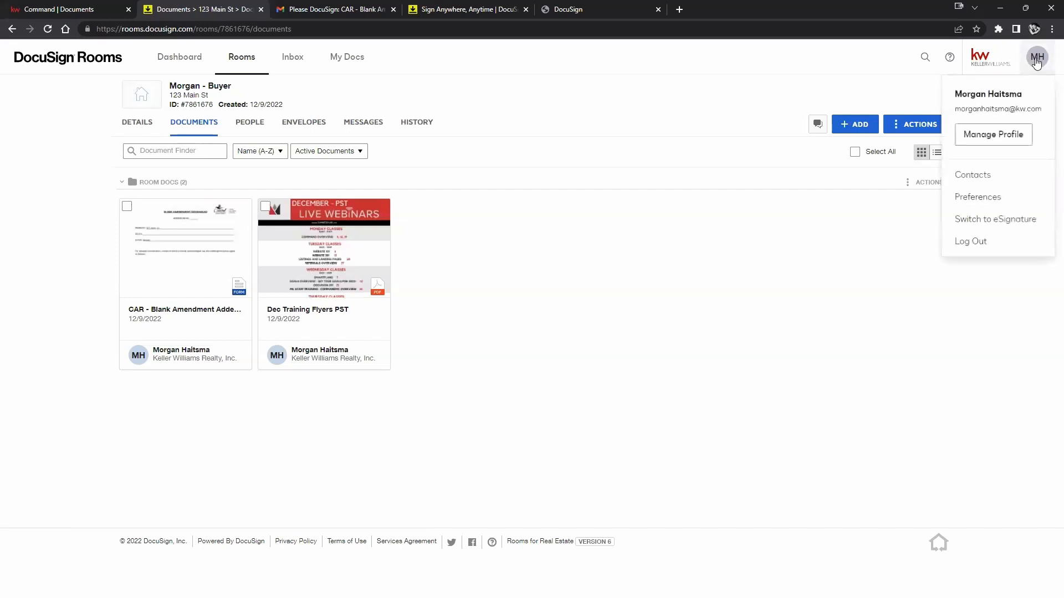
pyautogui.click(984, 201)
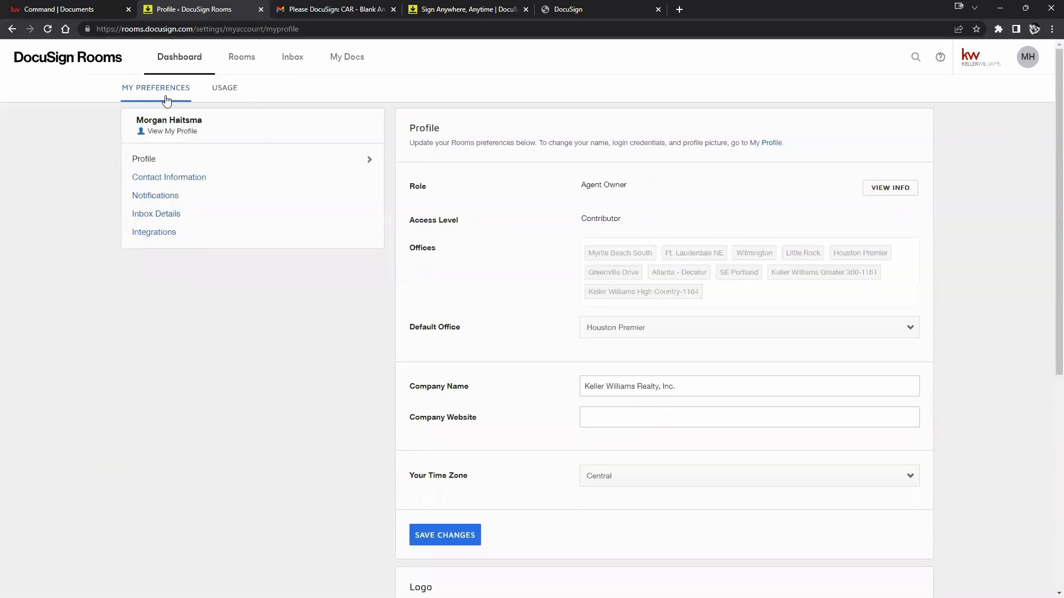
pyautogui.click(148, 234)
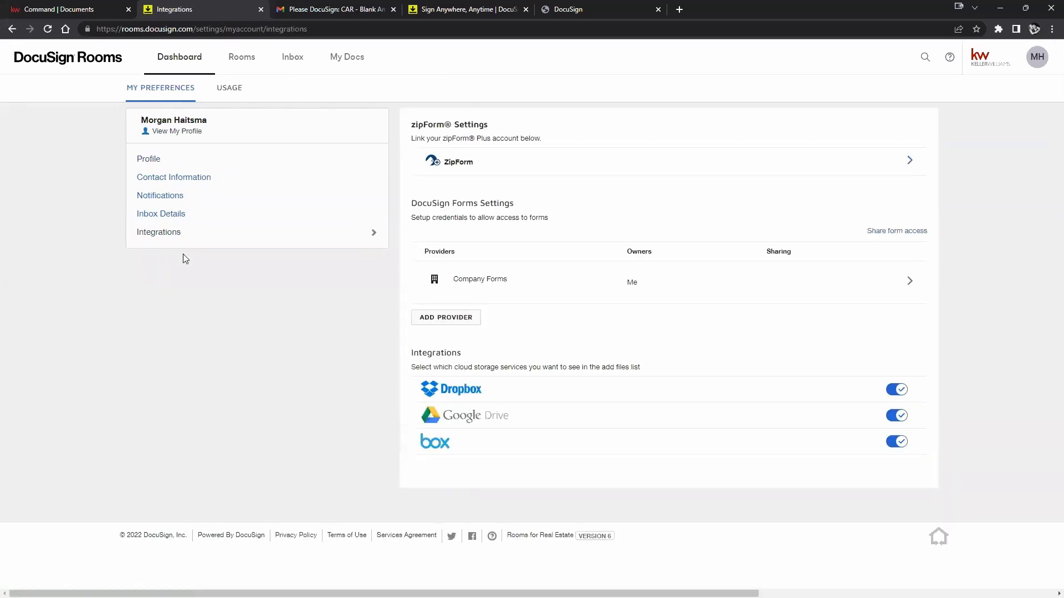
# Try adding REALTOR as a forms provider and browse associations, then cancel without NAR validation.
pyautogui.click(439, 319)
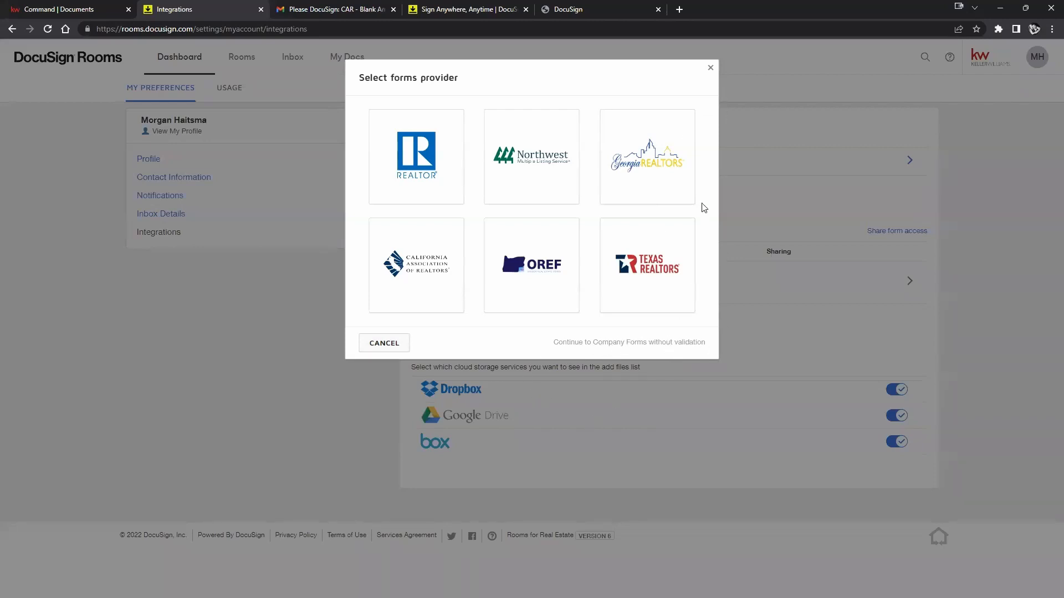
pyautogui.click(711, 68)
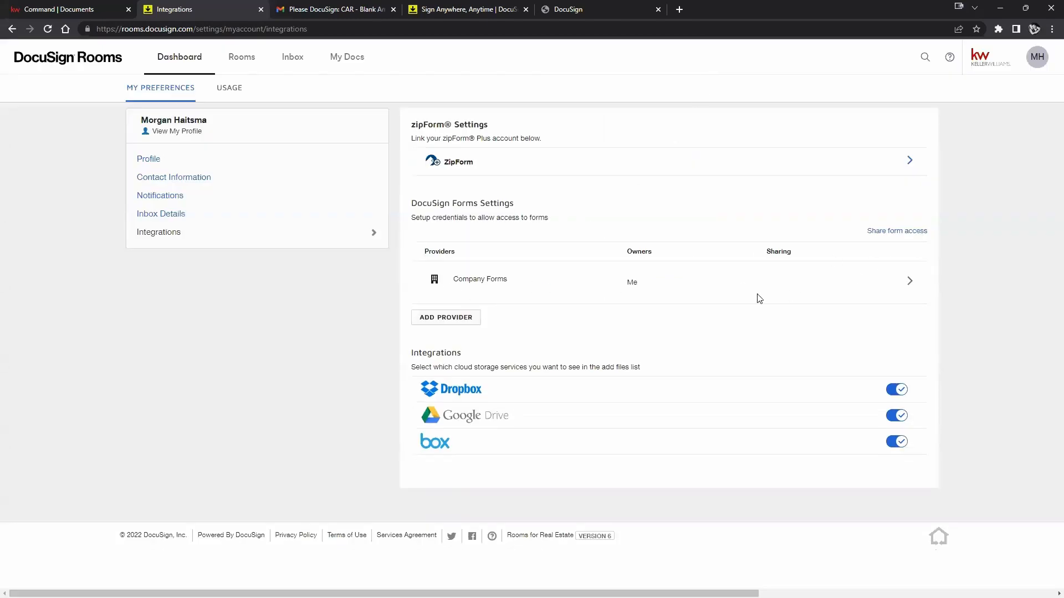
pyautogui.click(477, 320)
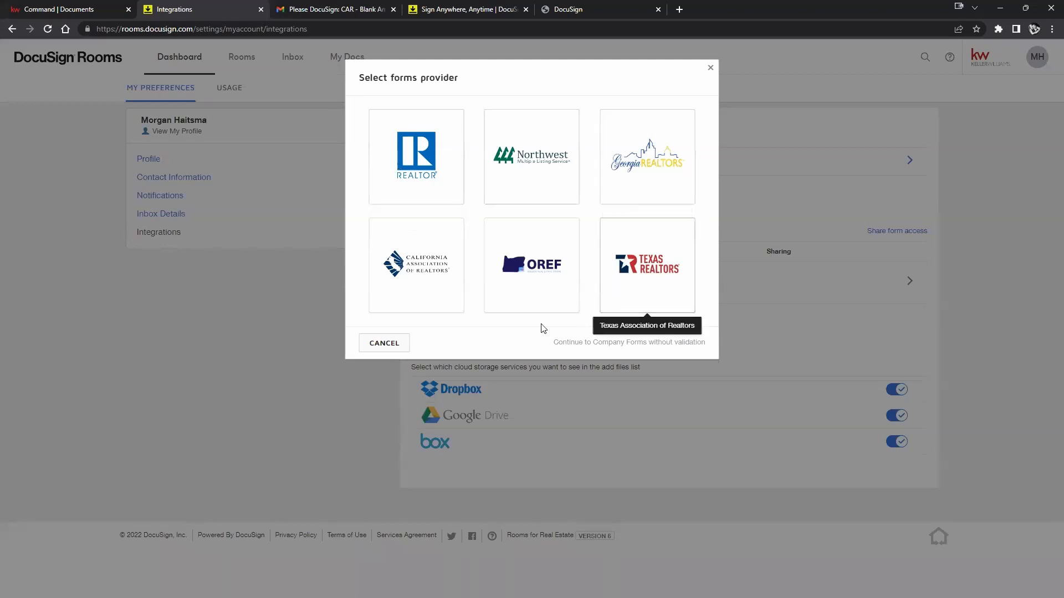
pyautogui.click(442, 133)
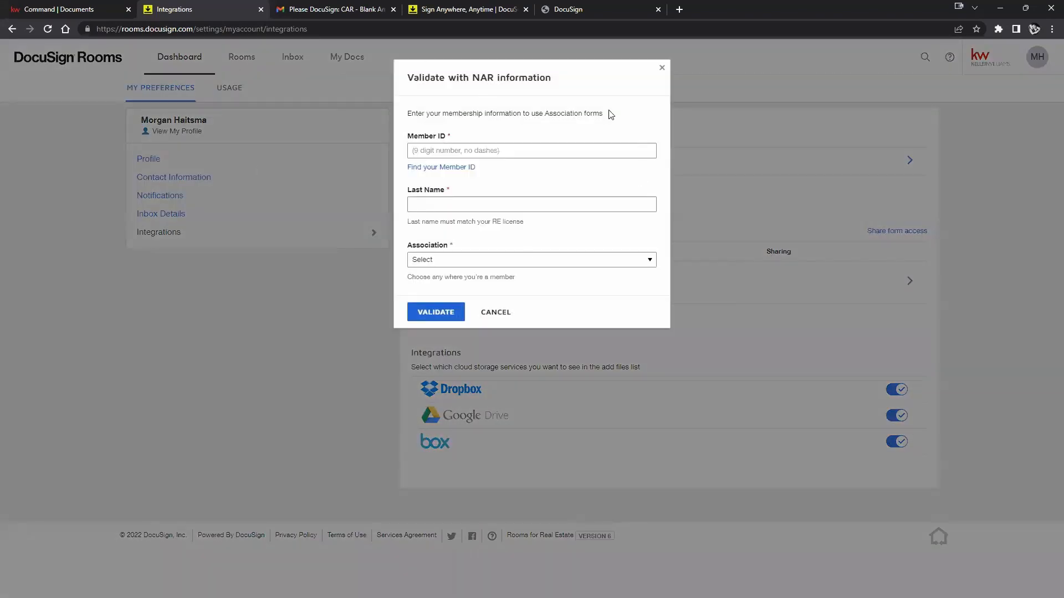
pyautogui.click(537, 260)
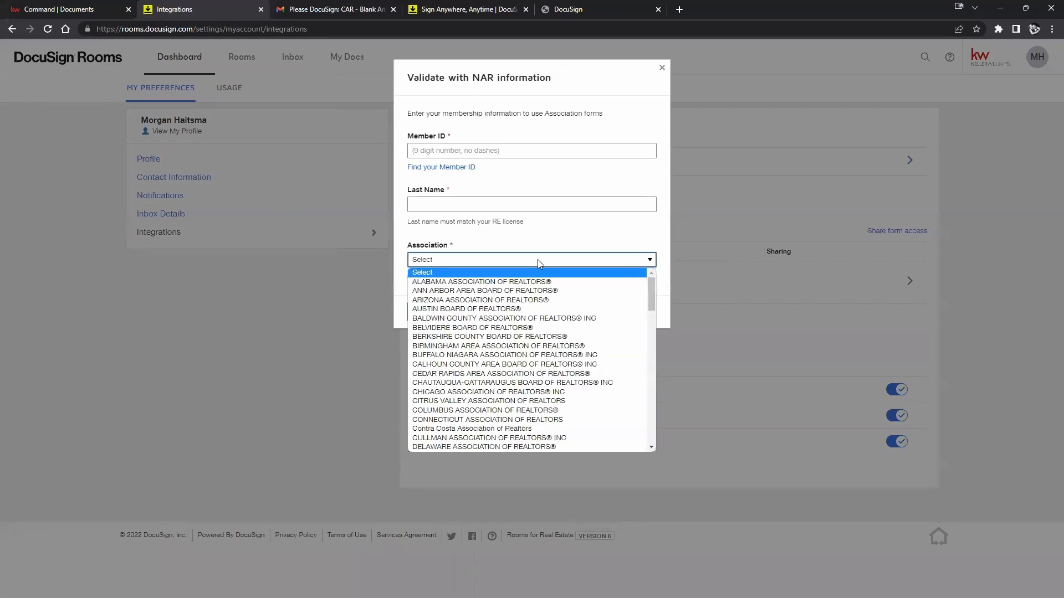
pyautogui.click(604, 239)
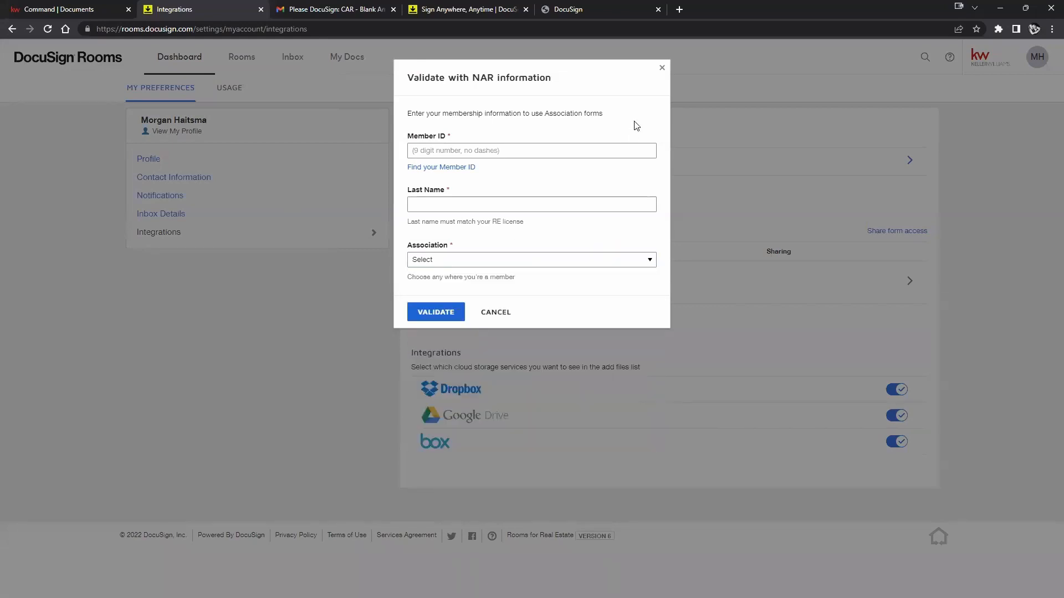
pyautogui.click(662, 72)
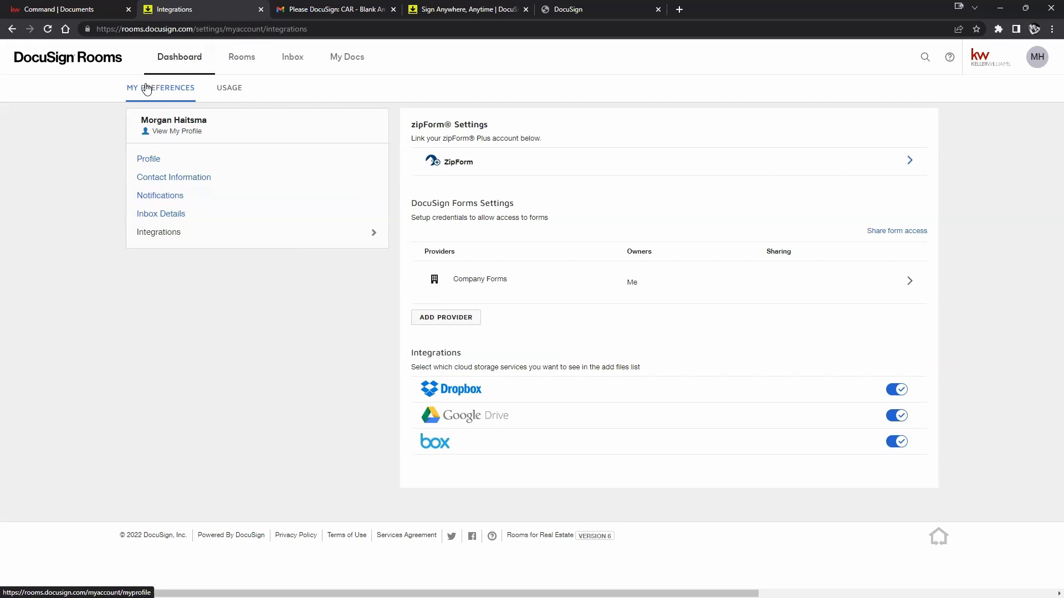
pyautogui.click(577, 16)
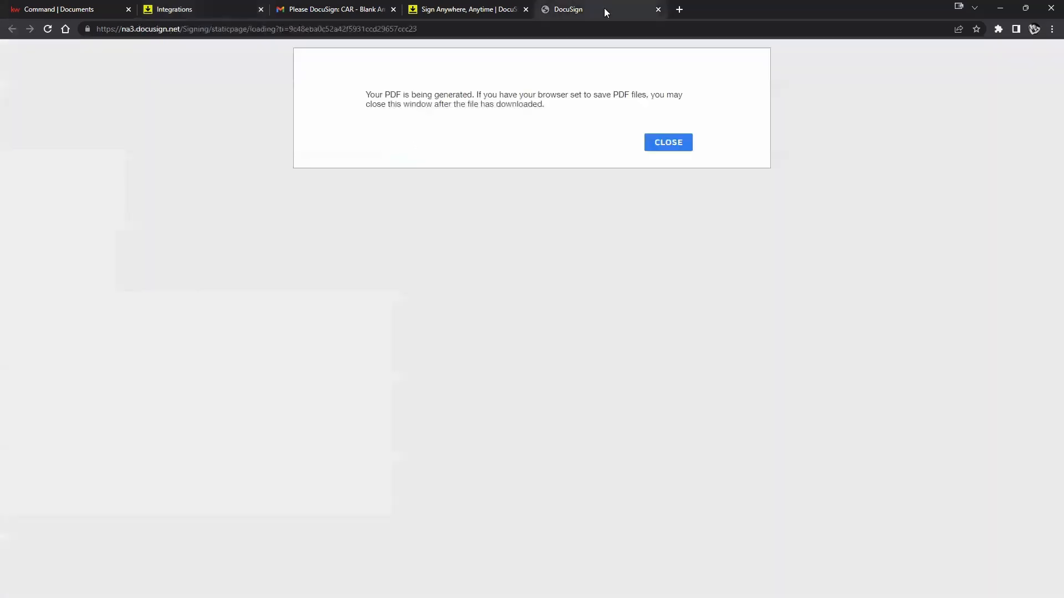
# Go to docusign.com and log in to reach the eSignature home page.
pyautogui.click(535, 25)
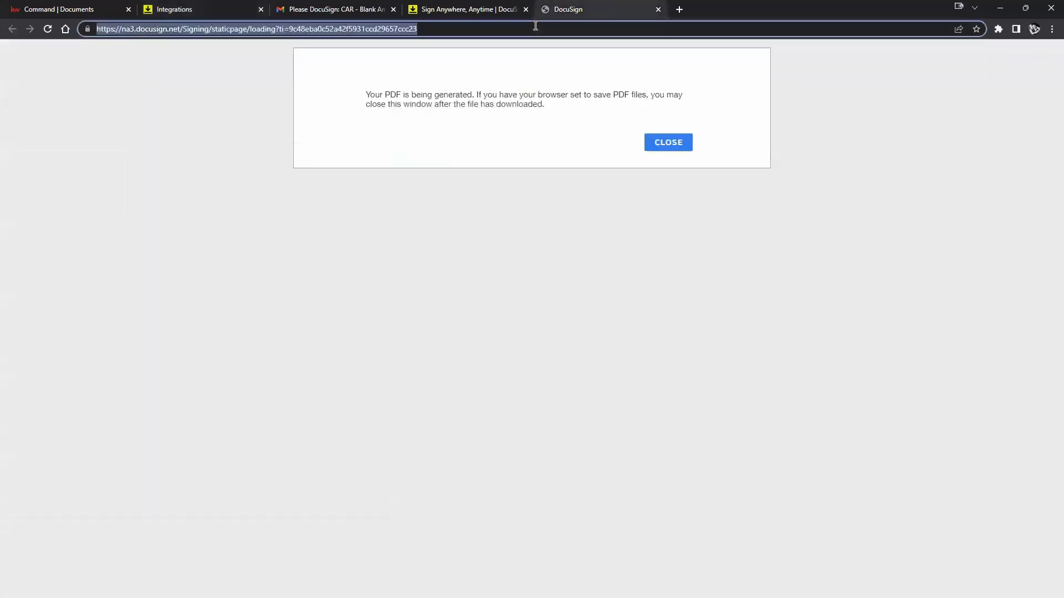
pyautogui.write('docsu')
pyautogui.press('BackSpace')
pyautogui.press('BackSpace')
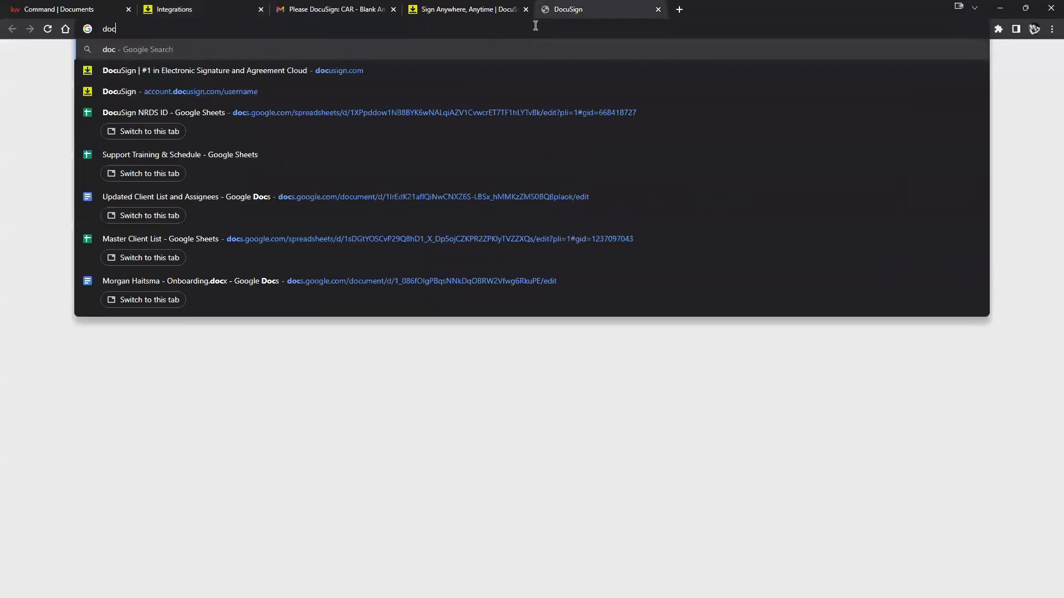
pyautogui.write('usign.com')
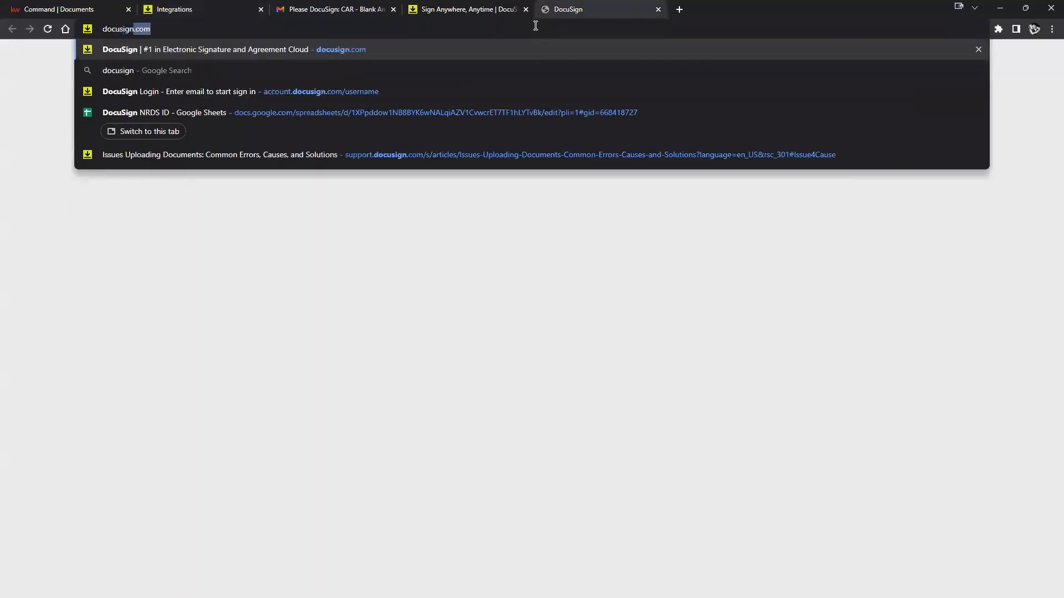
pyautogui.press('Return')
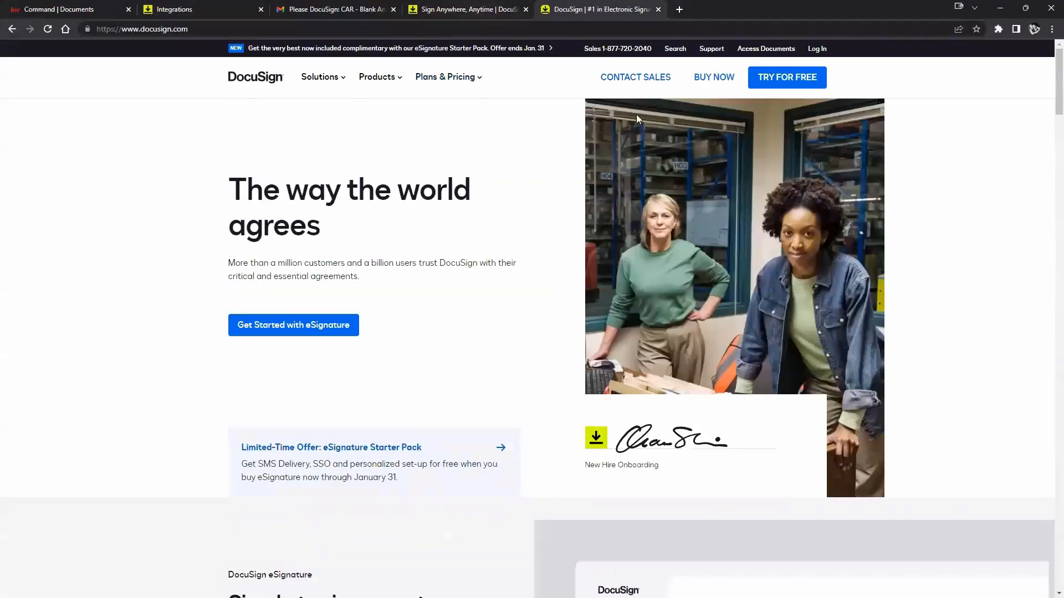
pyautogui.click(814, 48)
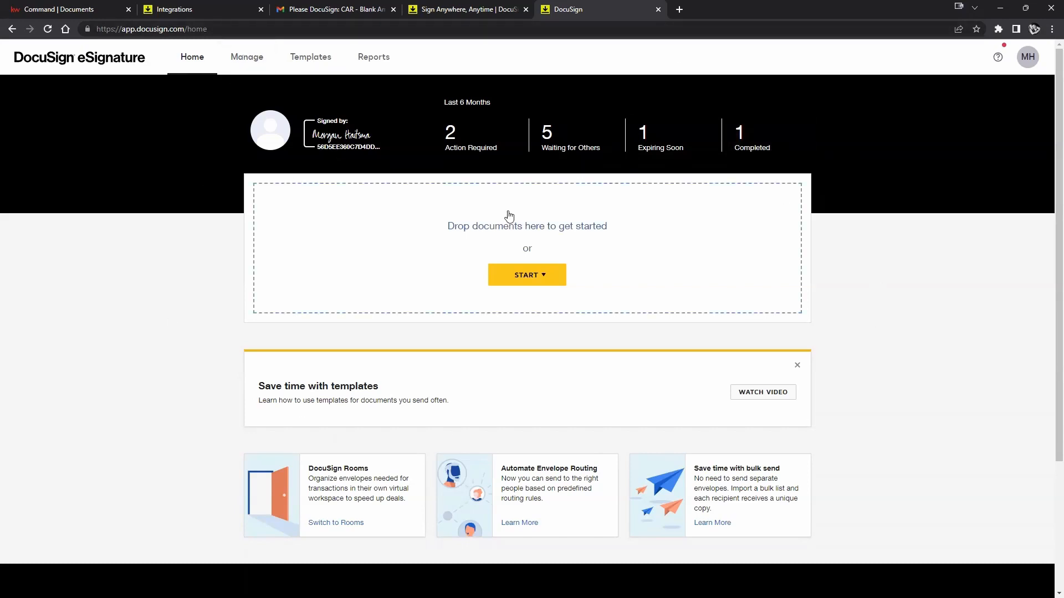
# Switch from eSignature to DocuSign Rooms using the MH profile menu.
pyautogui.click(1028, 62)
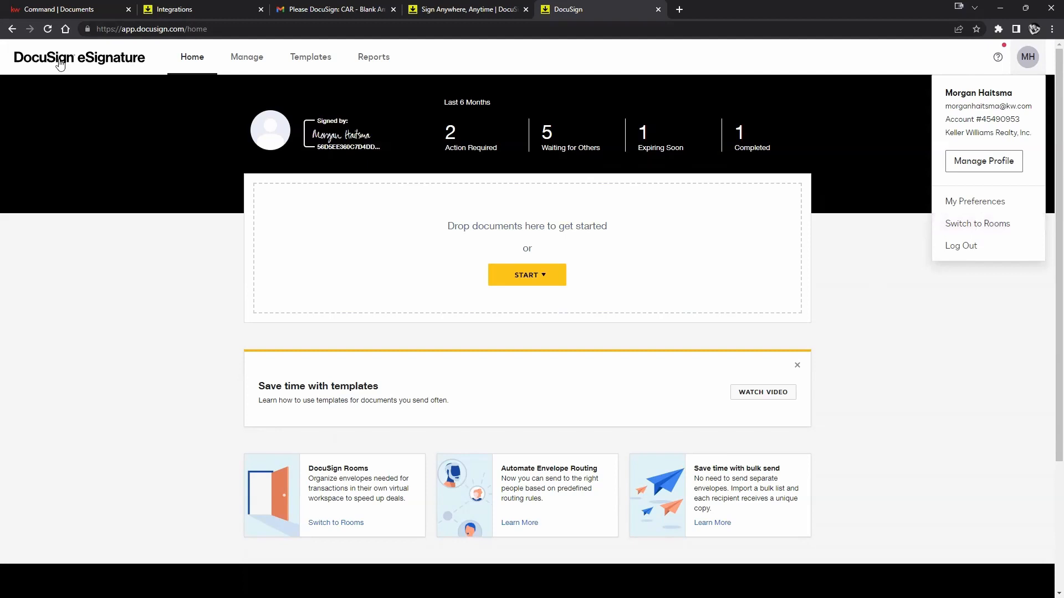
pyautogui.click(947, 225)
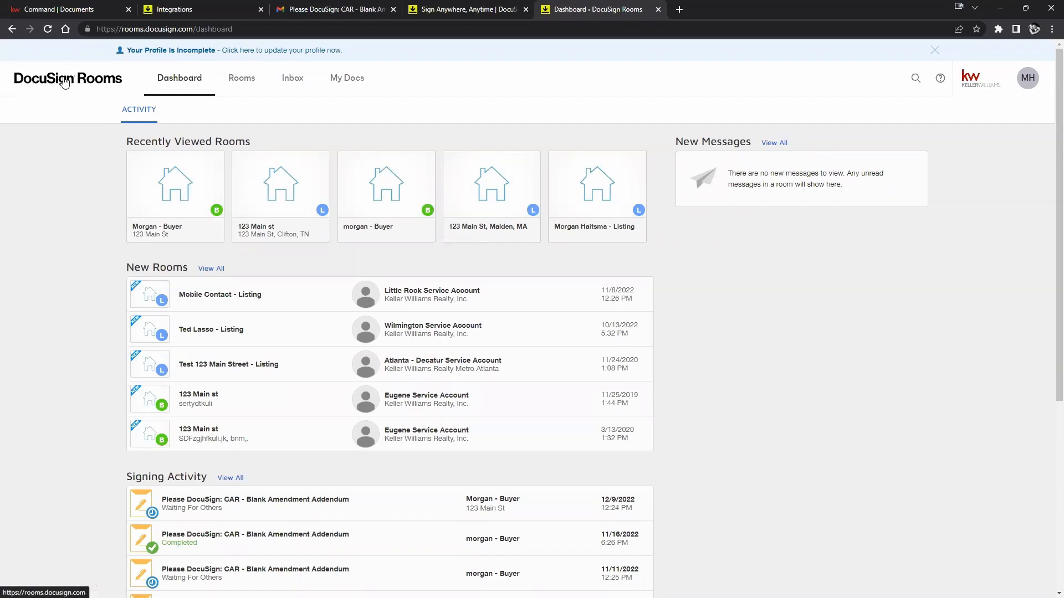
pyautogui.click(1028, 88)
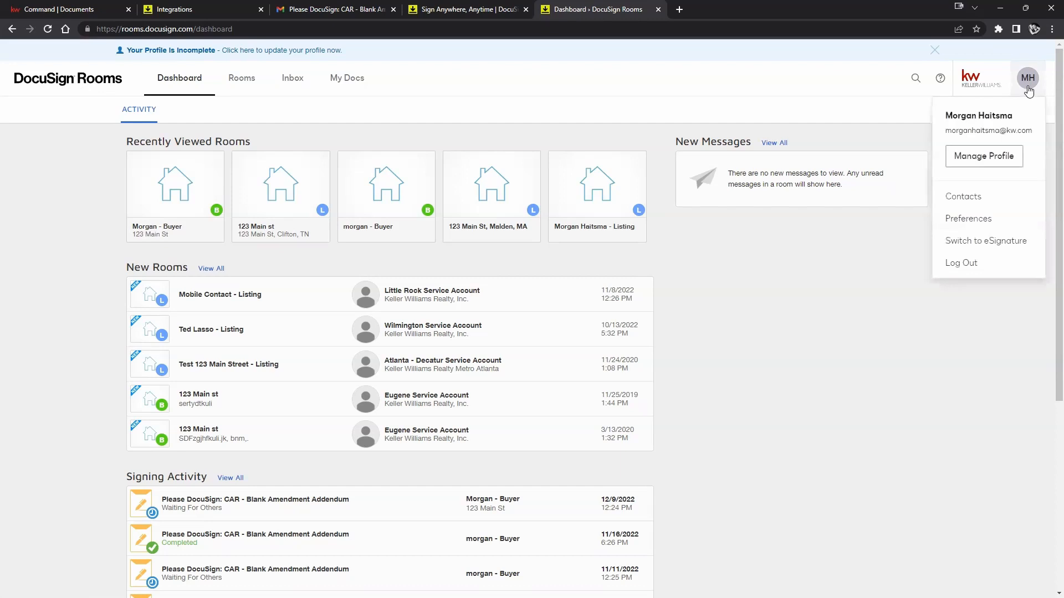
pyautogui.click(443, 14)
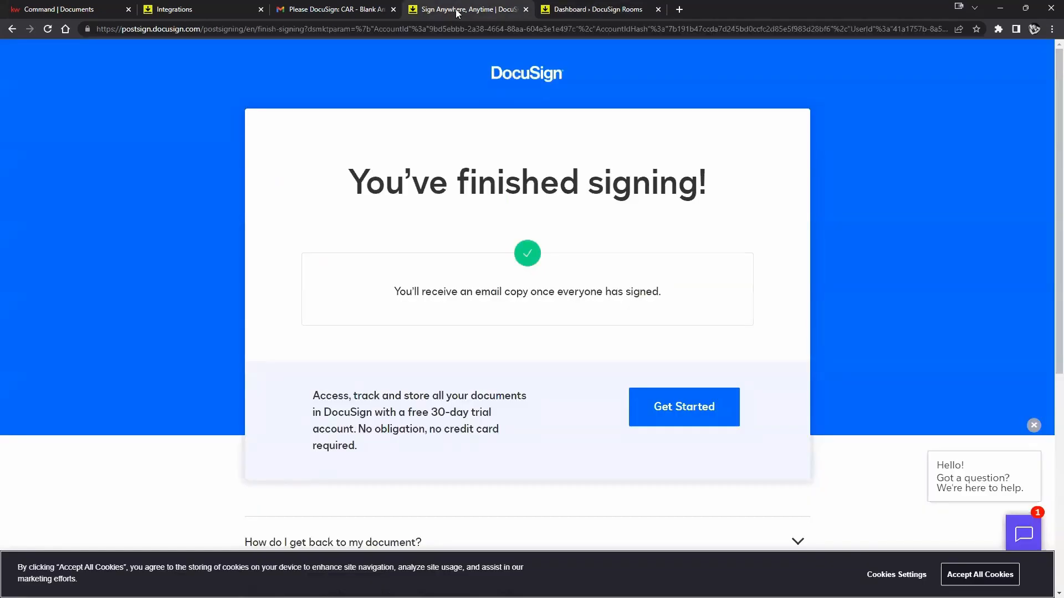
pyautogui.click(581, 7)
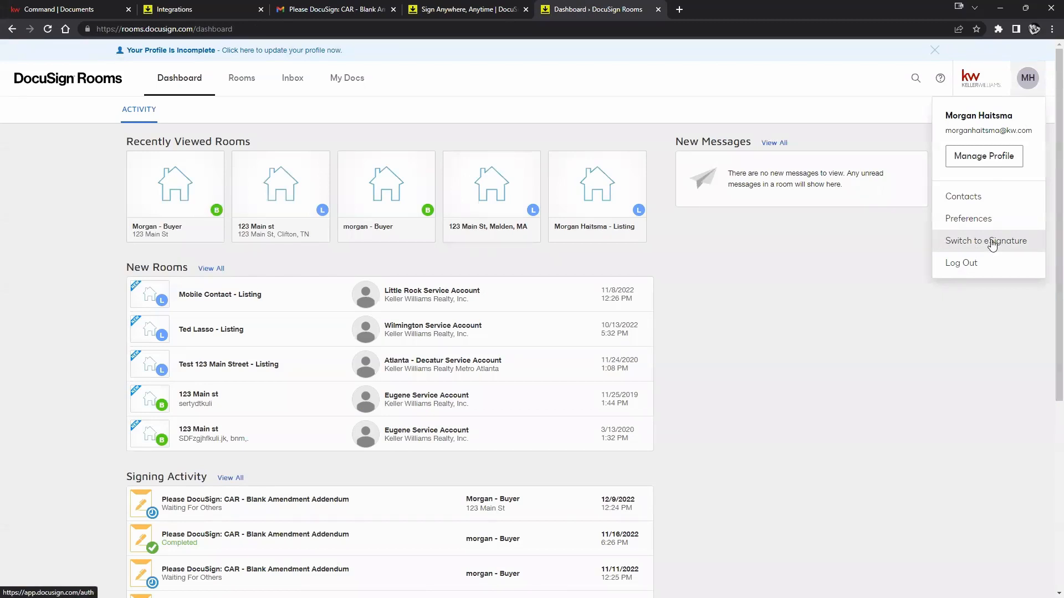
pyautogui.click(887, 290)
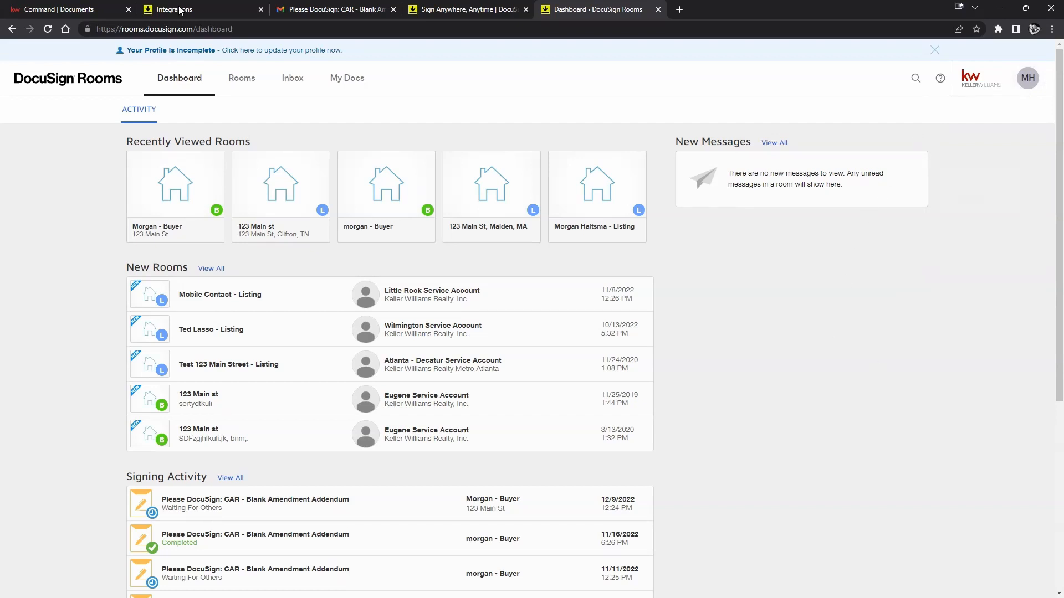
# Return to the Command | Documents tab showing the buyer's checklist at 1 of 2 uploaded.
pyautogui.click(58, 10)
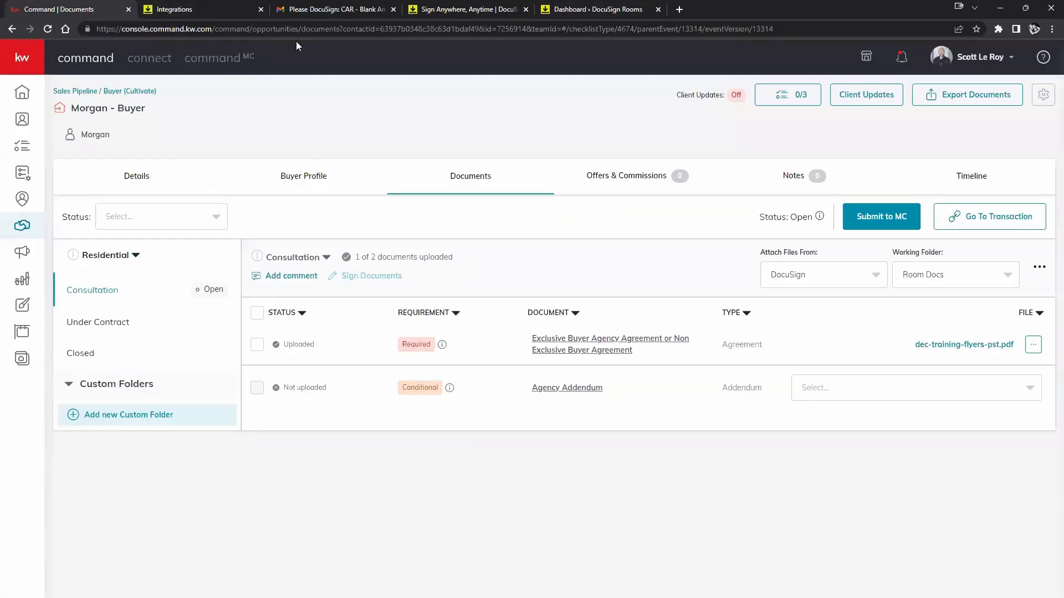
pyautogui.rightClick(424, 101)
pyautogui.click(415, 113)
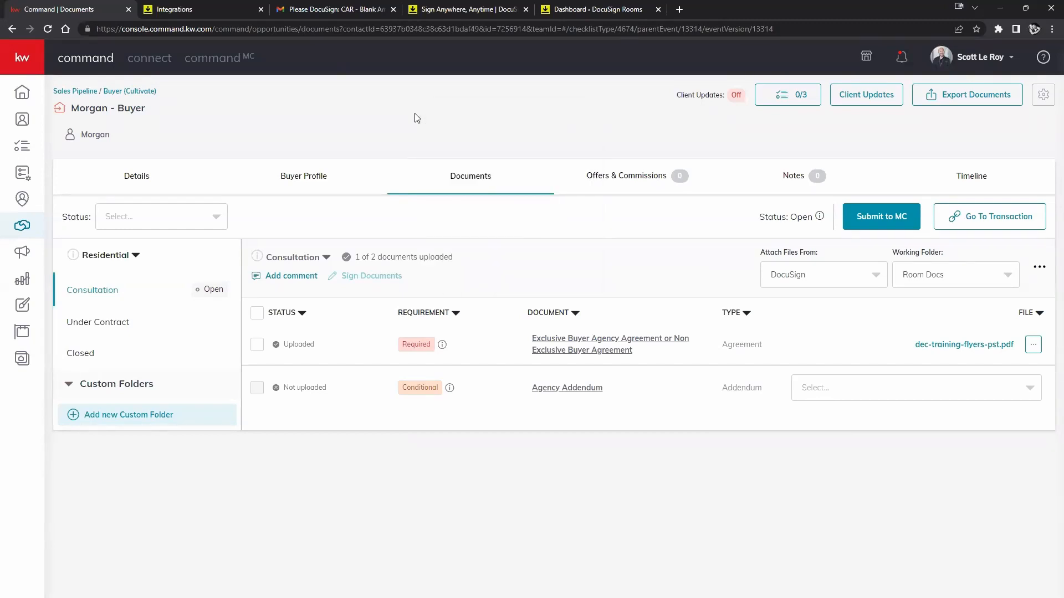